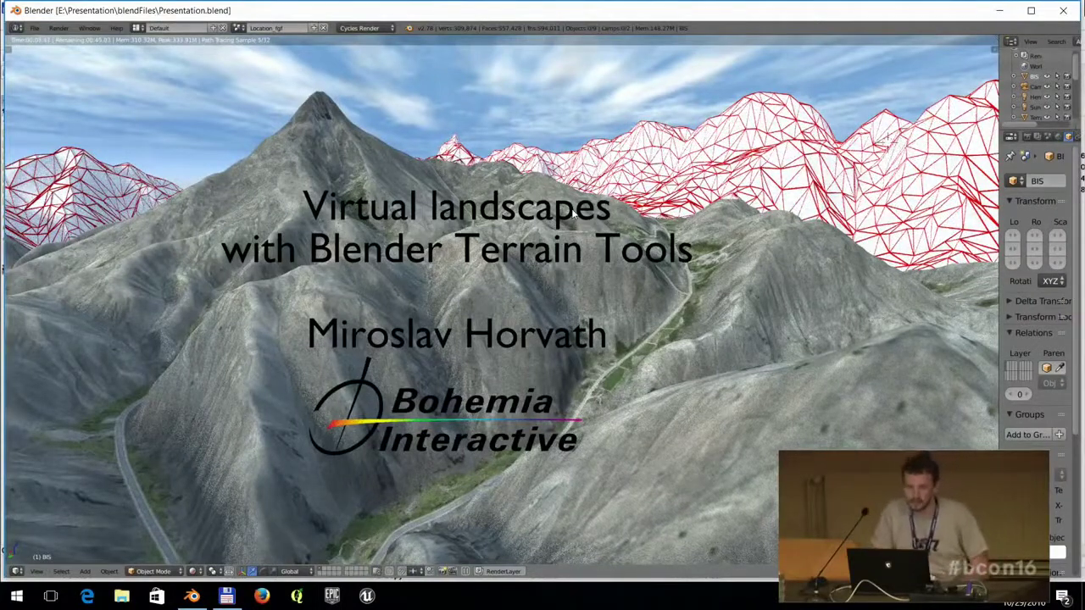
Maximize the presentation window, close it, and open the BTTintro folder inside blendFiles in Total Commander.
double_click(442, 11)
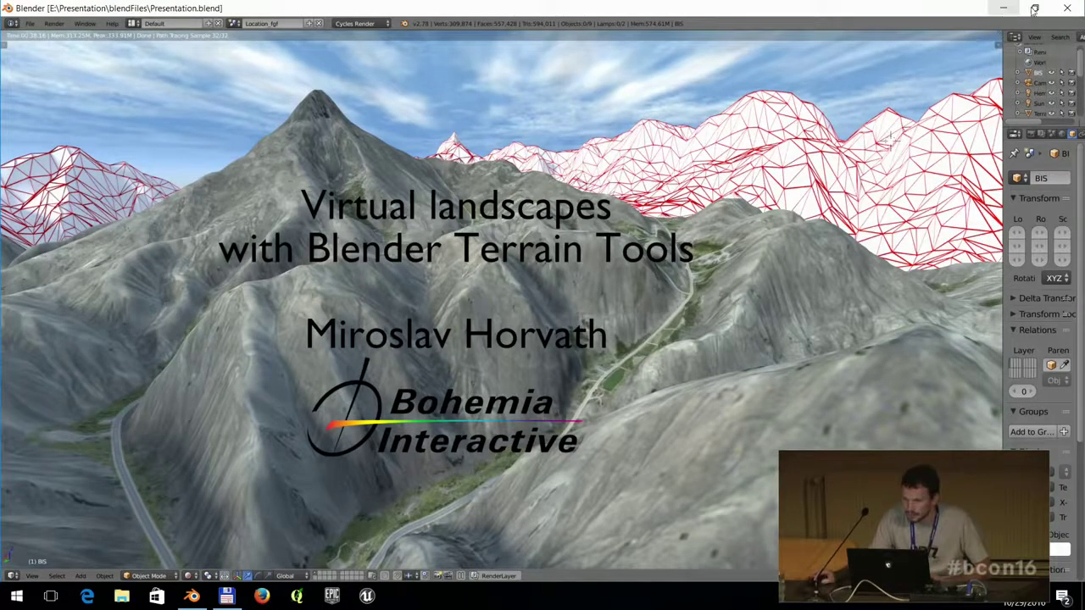
left_click(1067, 9)
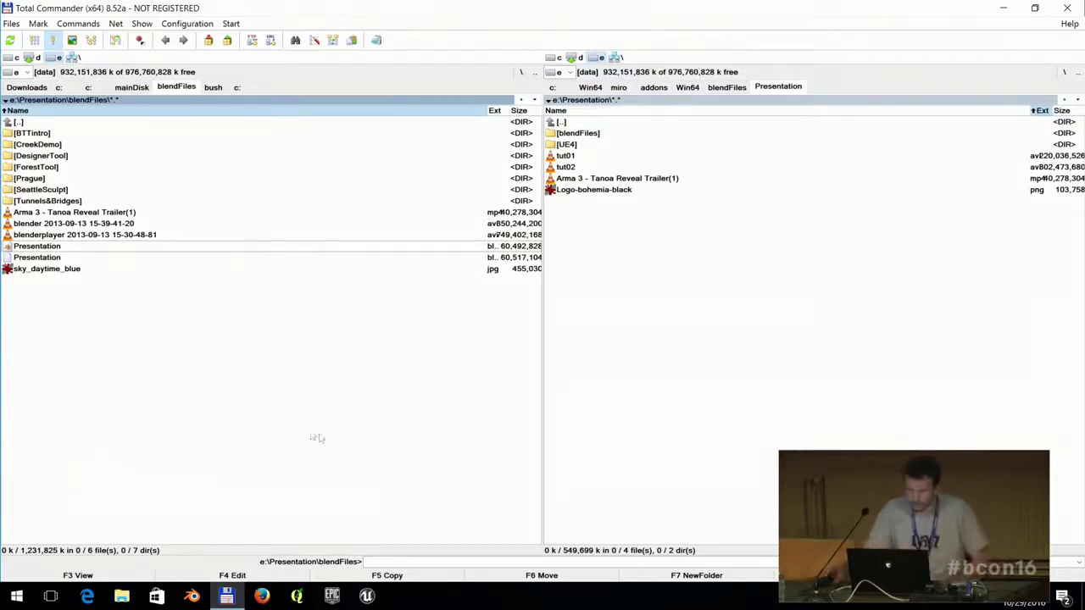
double_click(38, 133)
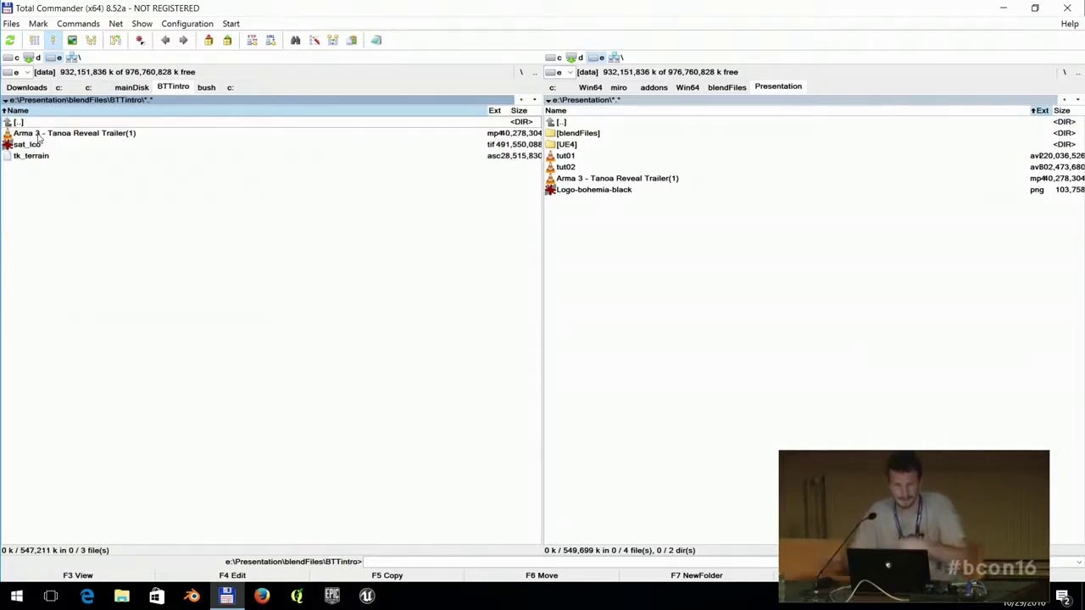
Start Blender in a maximized window, show the Terrain Tools project settings, and widen the tool shelf.
left_click(192, 596)
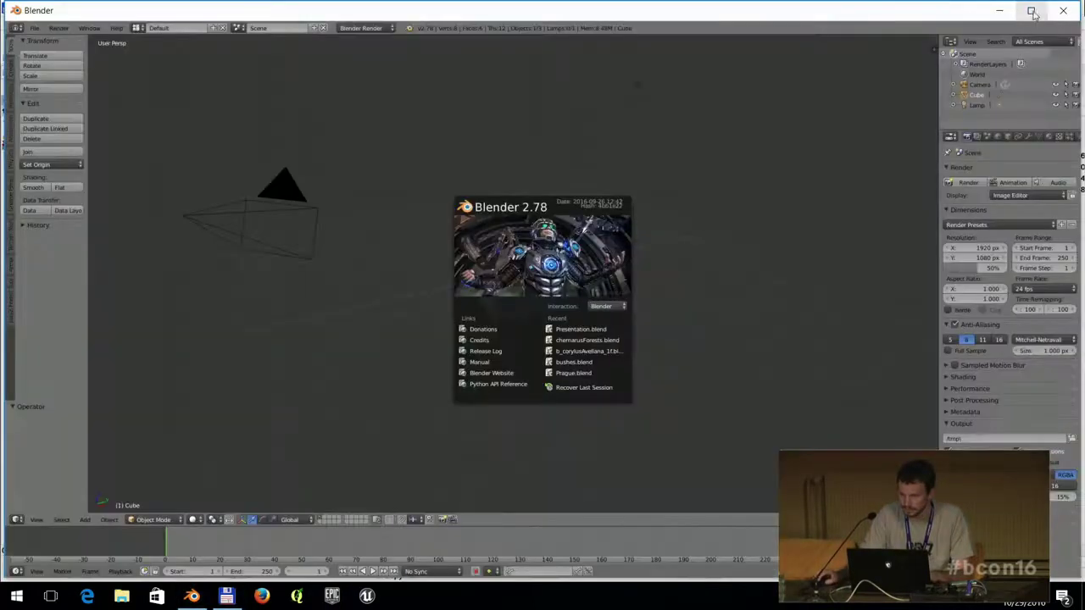
left_click(1032, 12)
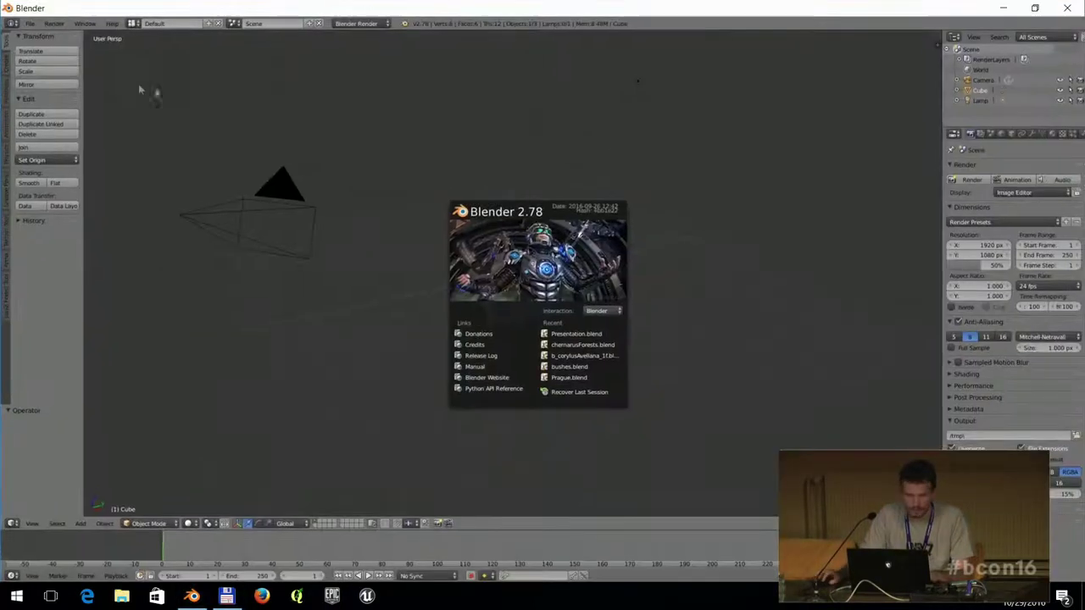
left_click(10, 235)
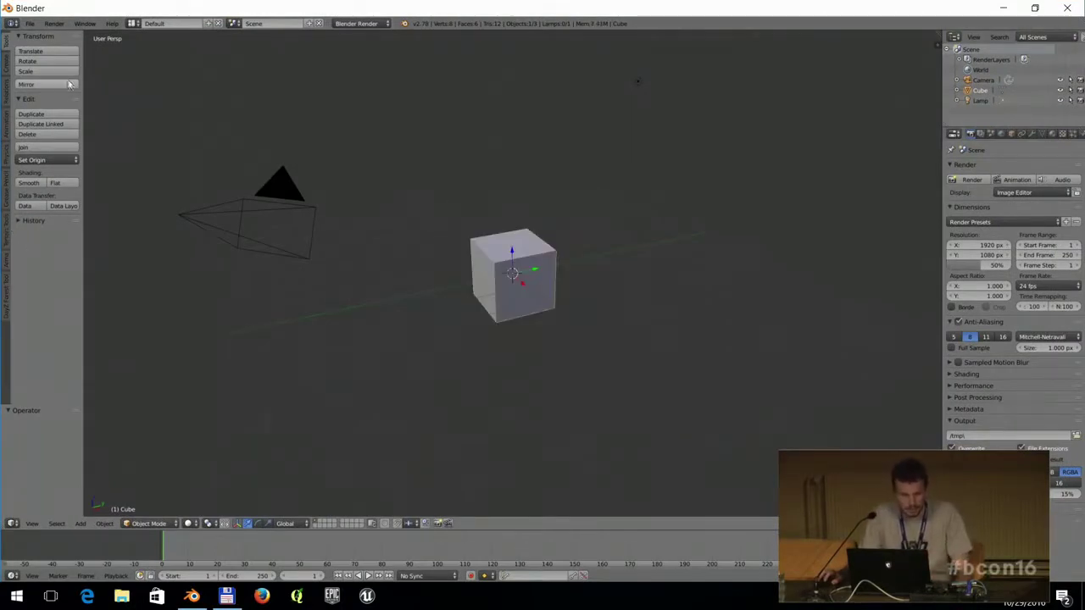
left_click(7, 240)
left_click(52, 37)
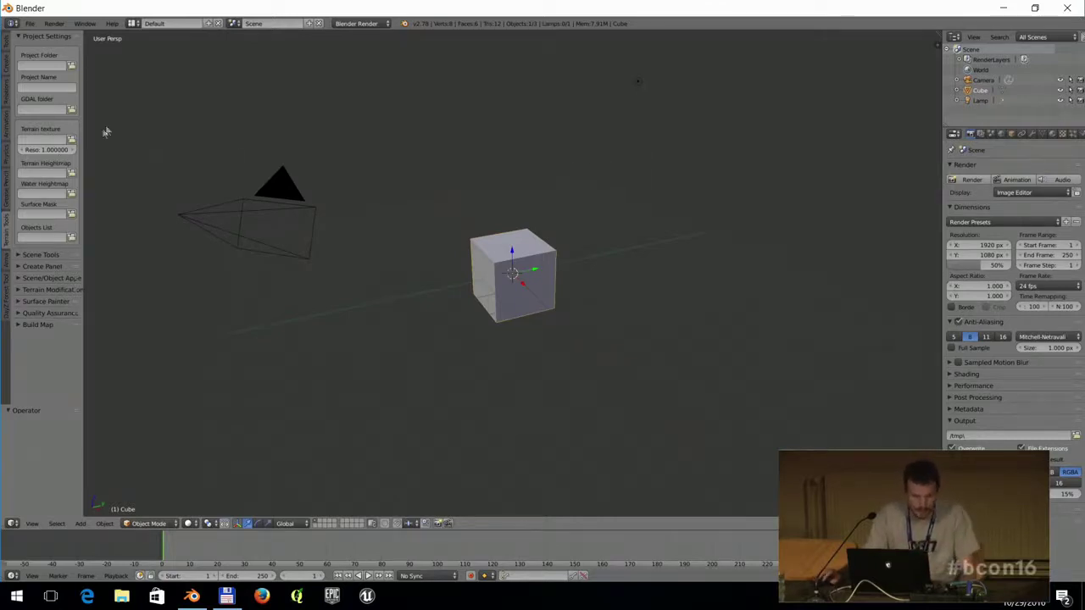
left_click_drag(83, 83, 203, 84)
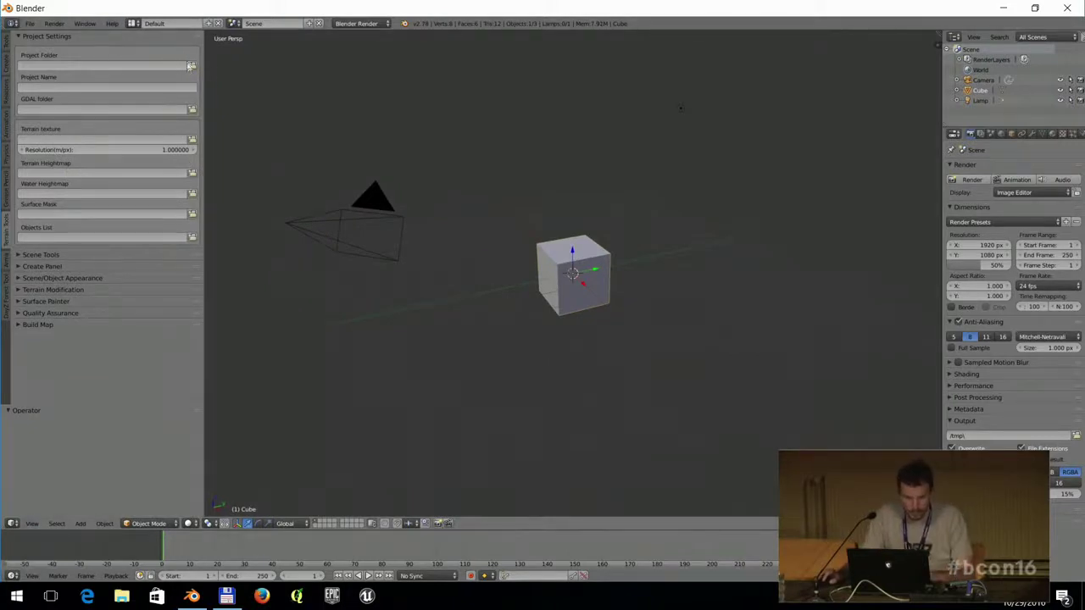
Set the project folder to E:\Presentation\blendFiles\BTTintro\ and name the project intro.
left_click(193, 66)
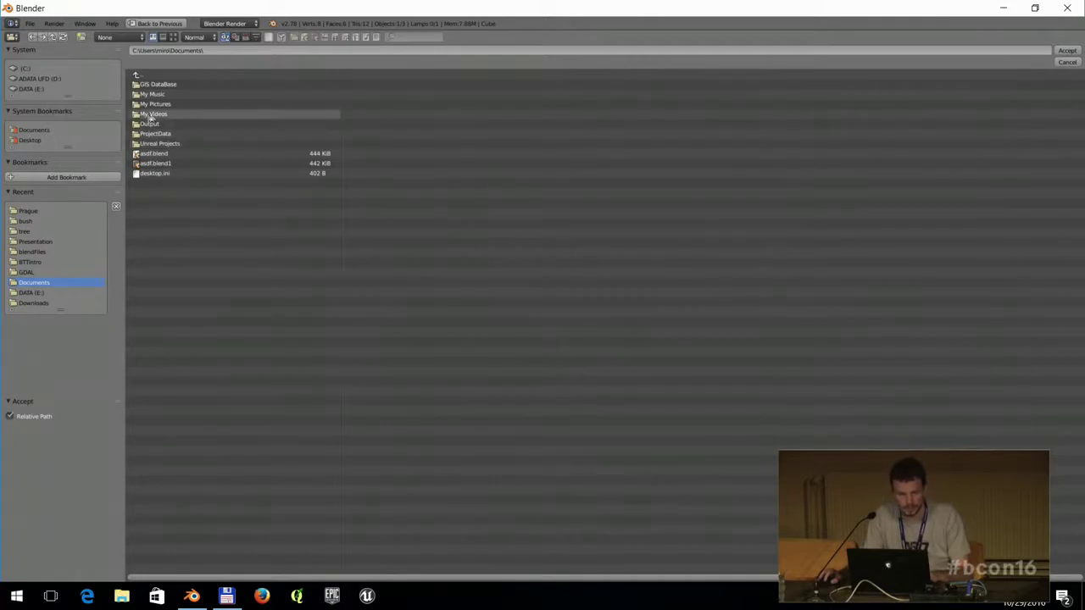
left_click(37, 211)
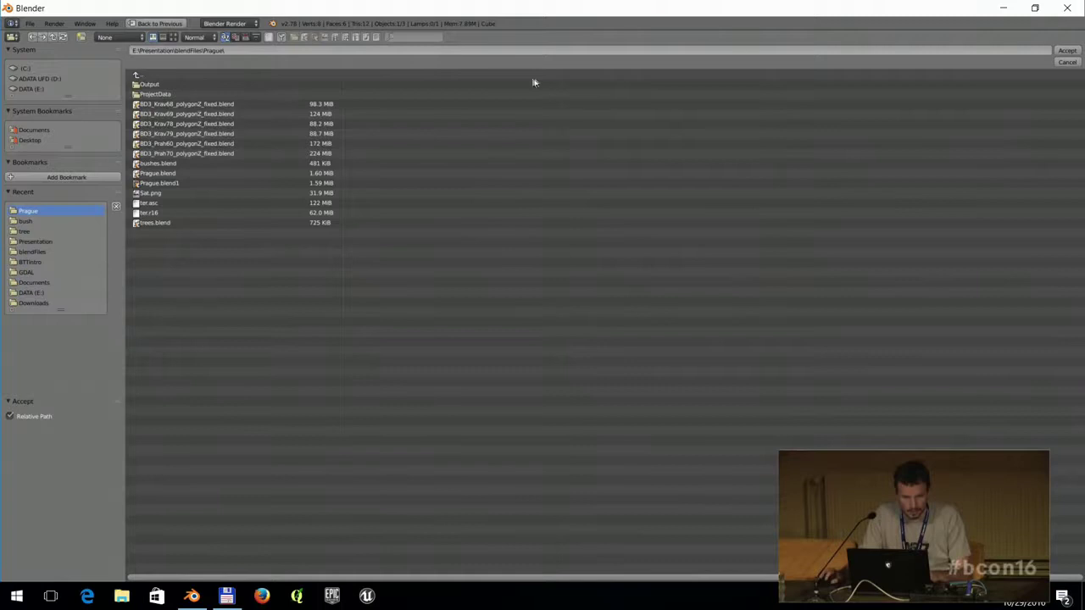
left_click(202, 75)
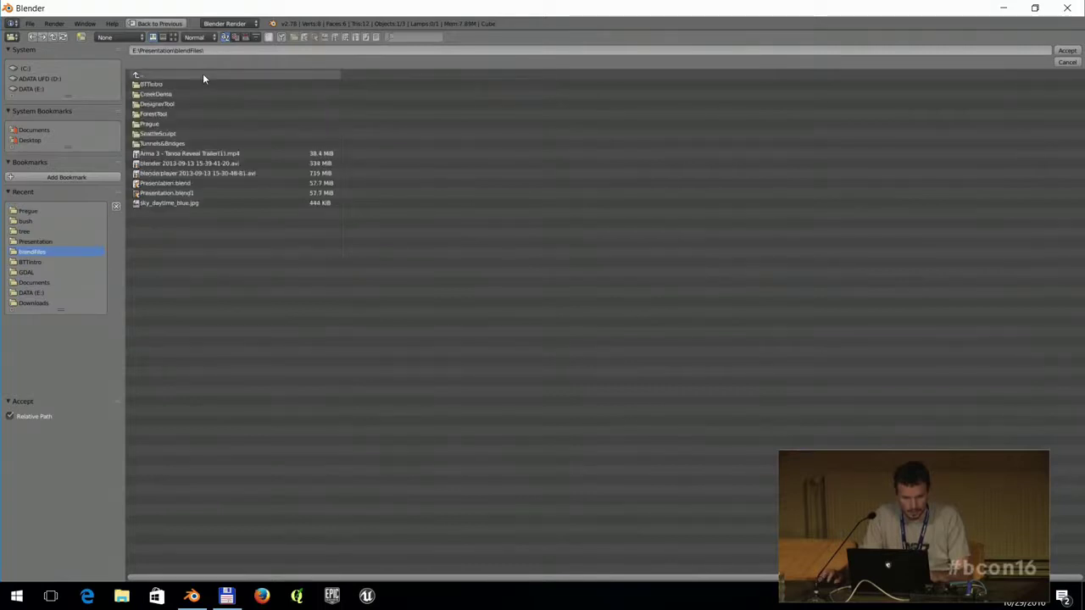
left_click(193, 85)
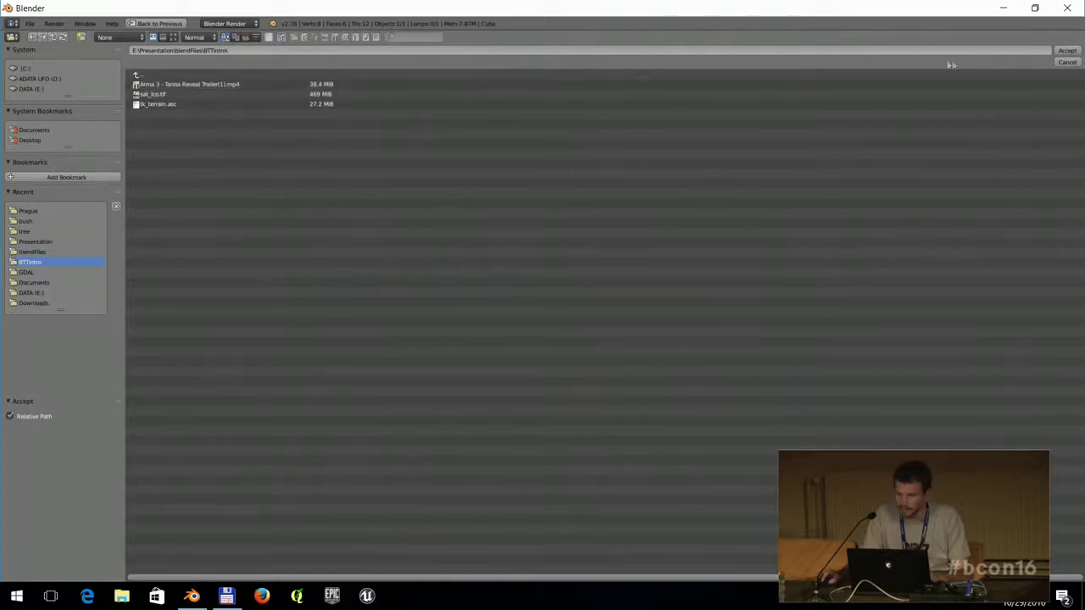
left_click(1066, 51)
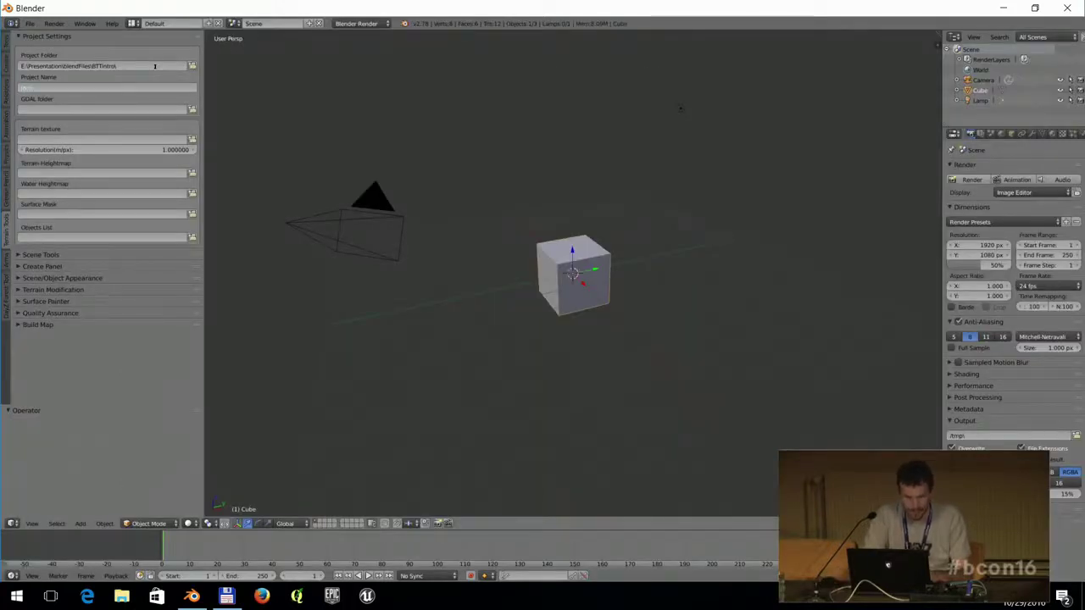
Set the GDAL folder to C:\Program Files\GDAL\ in the project settings.
left_click(192, 111)
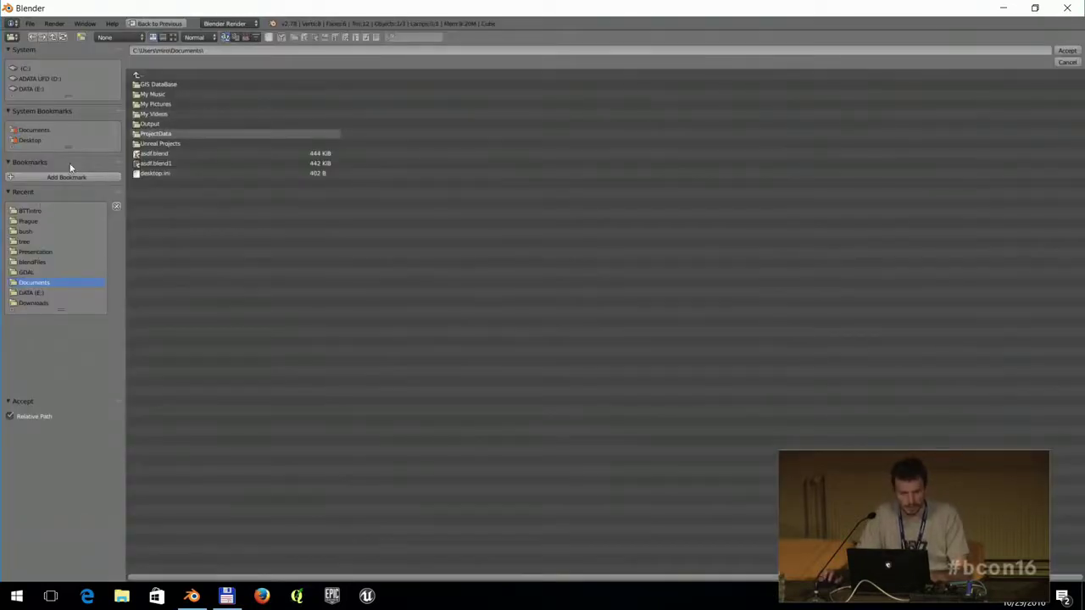
left_click(31, 69)
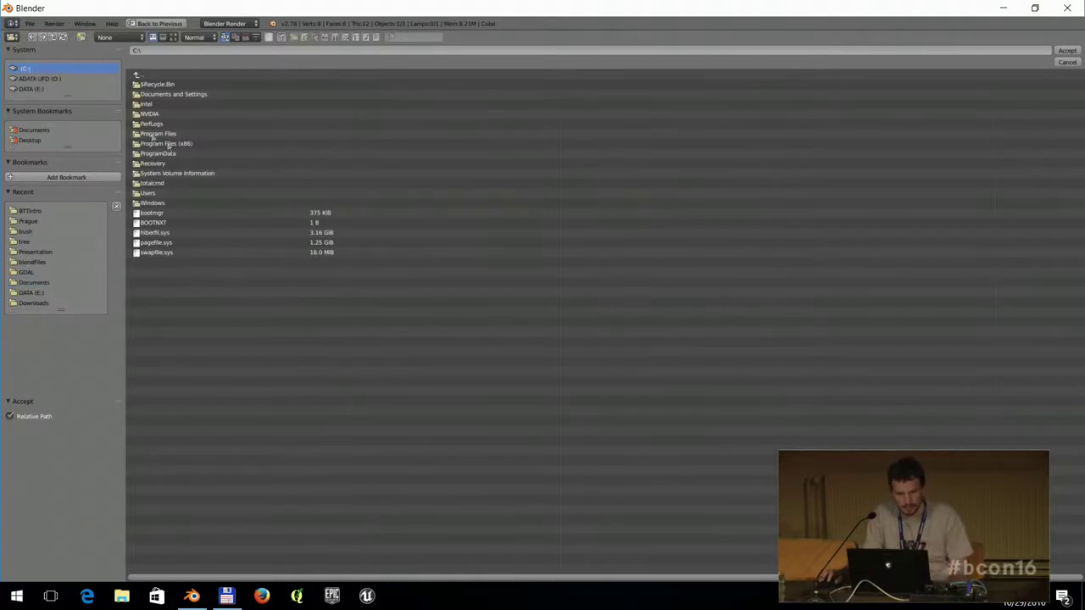
left_click(165, 133)
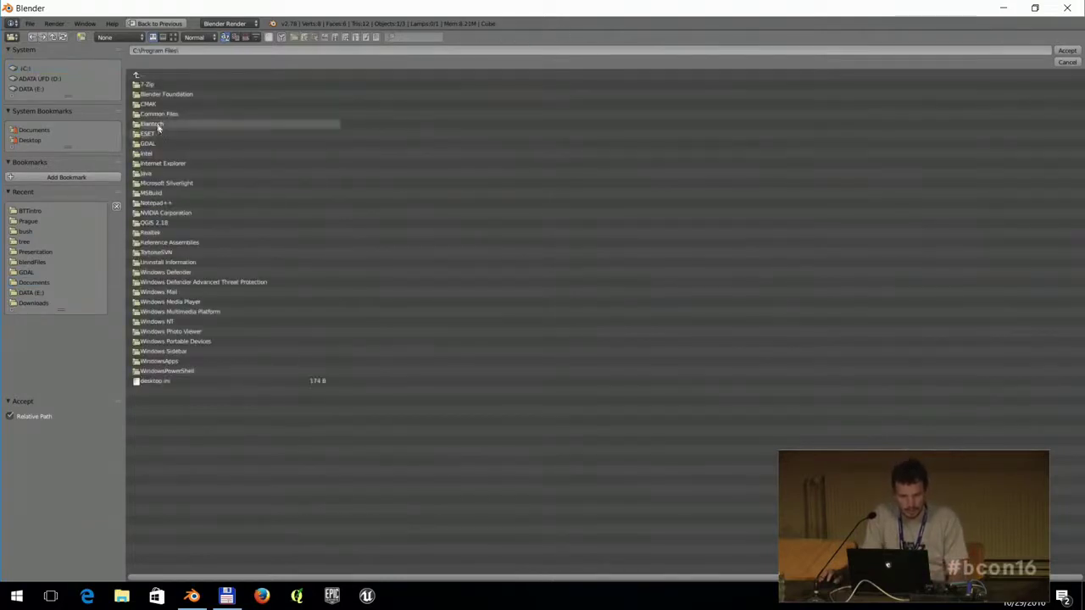
left_click(156, 144)
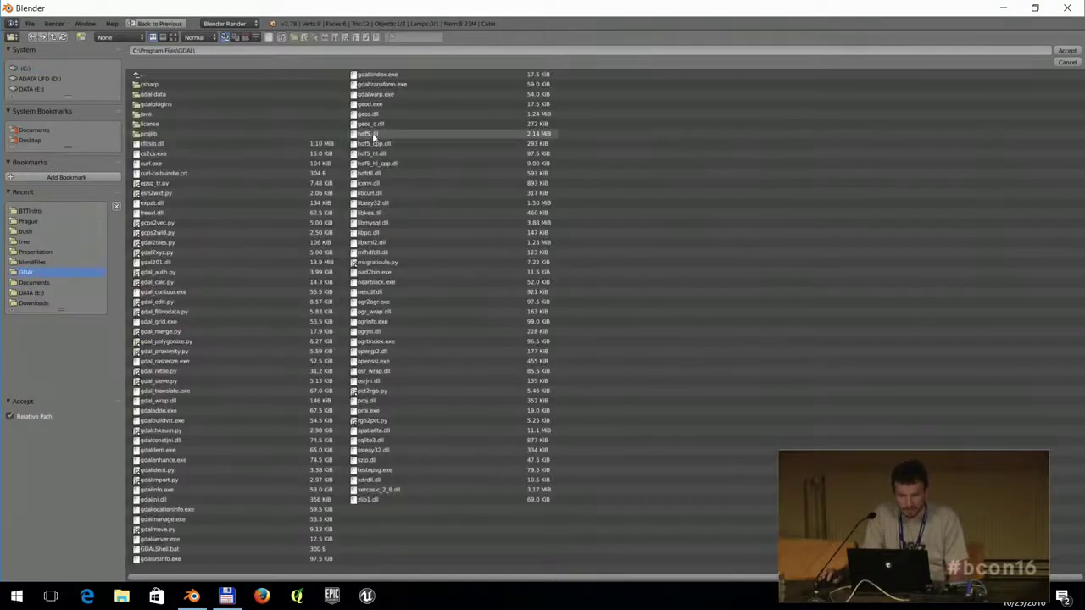
left_click(1066, 53)
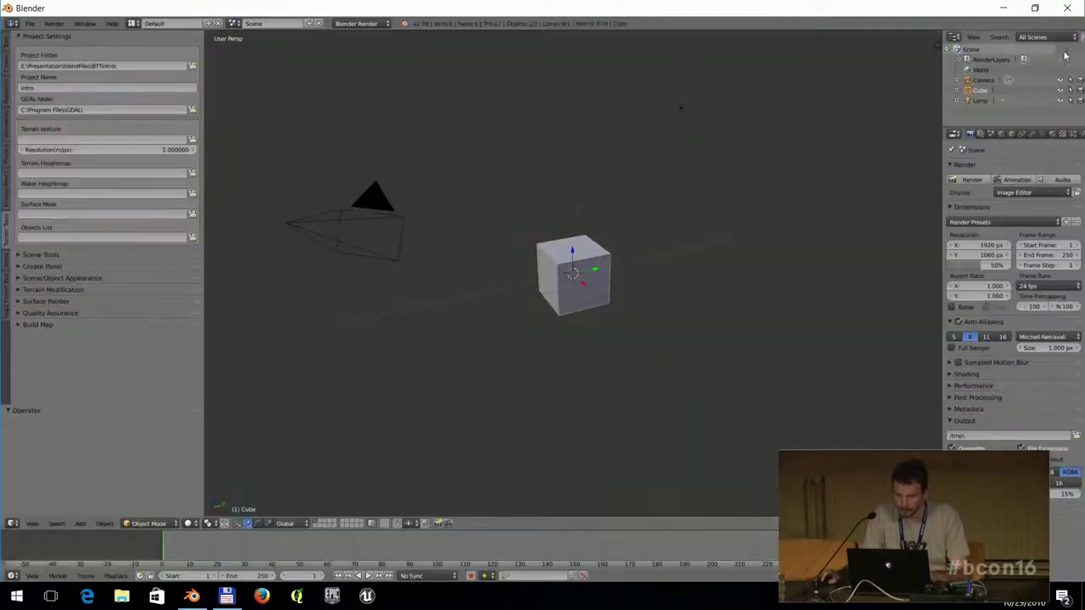
Choose sat_lco.tif from the BTTintro folder as the terrain texture.
left_click(192, 141)
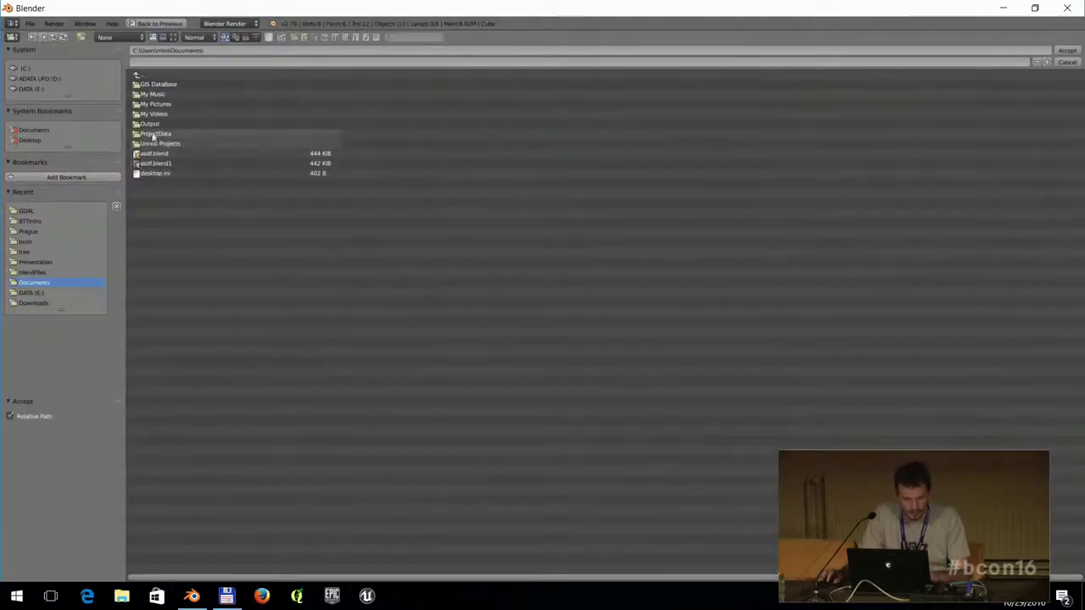
left_click(26, 210)
left_click(29, 221)
left_click(160, 95)
left_click(1067, 51)
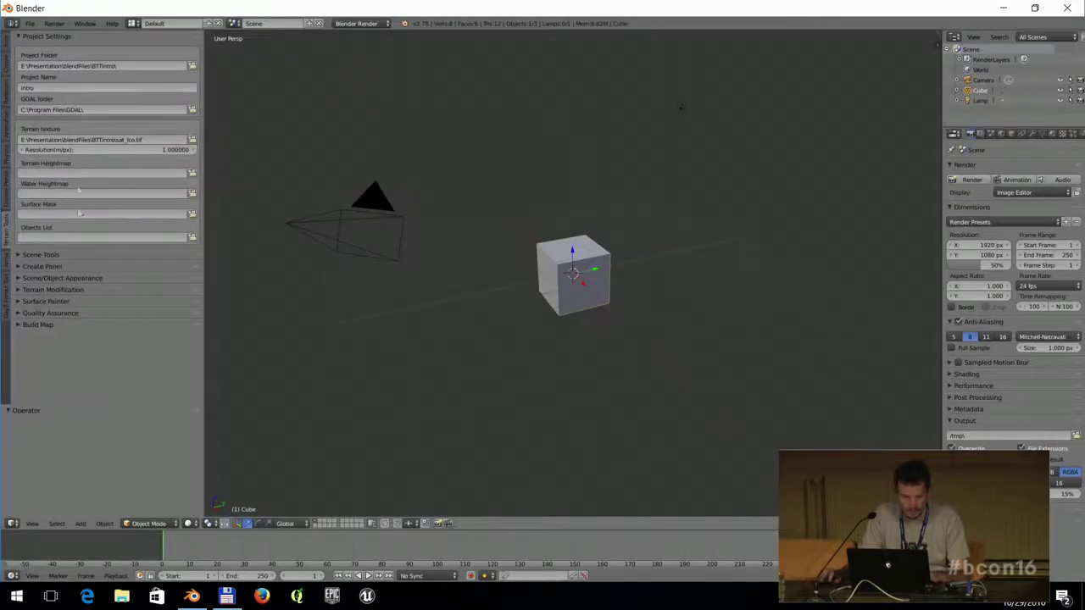
Choose tk_terrain.asc from the BTTintro folder as the terrain heightmap and create the project with the Scene Tools.
left_click(192, 174)
left_click(27, 210)
double_click(179, 106)
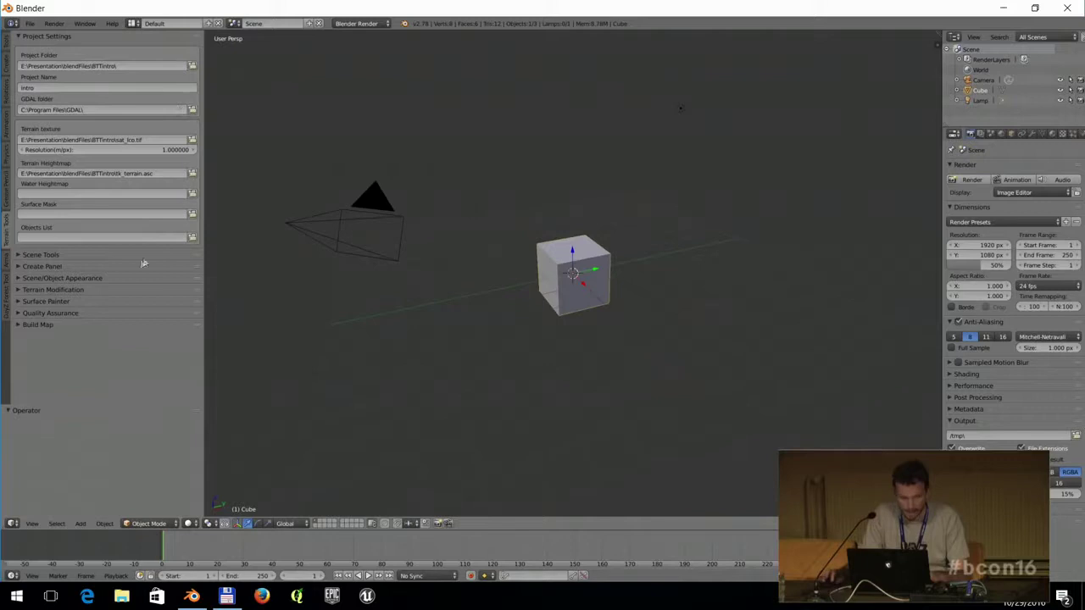
left_click(63, 254)
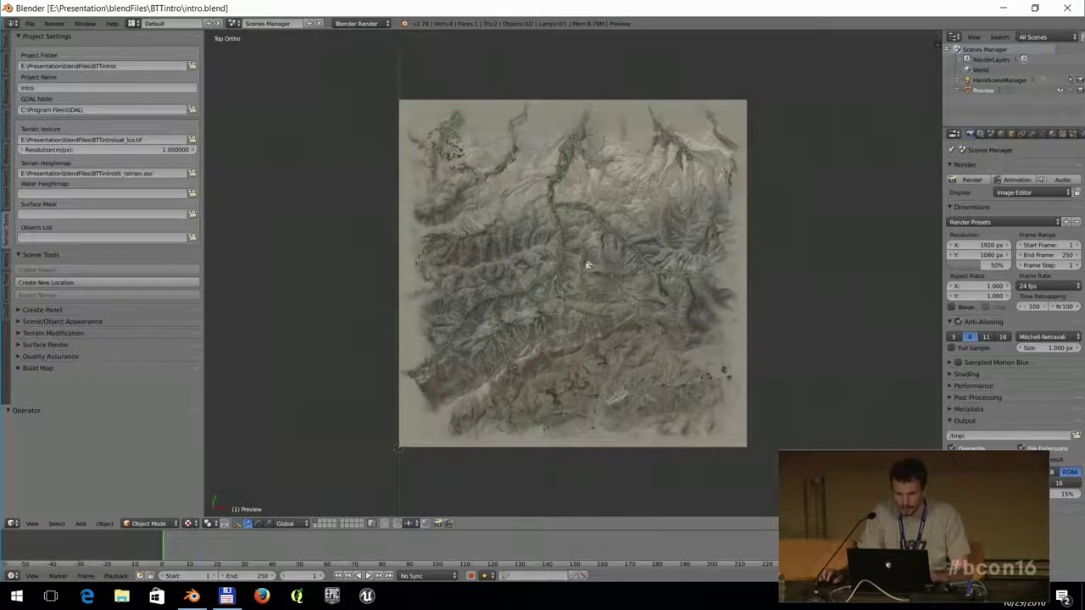
Examine the satellite texture on the terrain preview, both up close and as a whole.
scroll(585, 259, "up", 5)
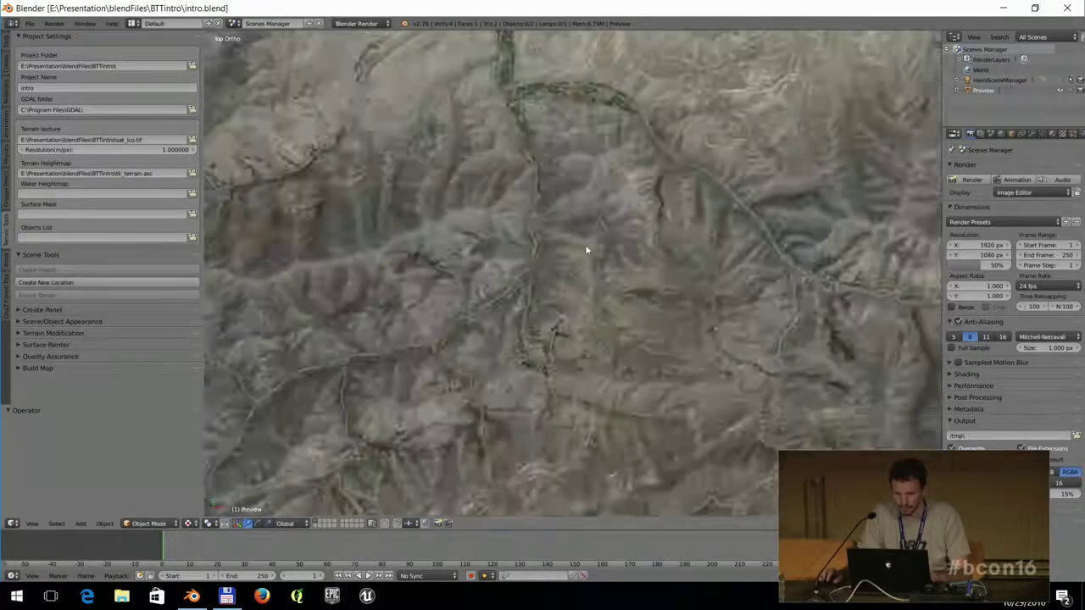
key("Home")
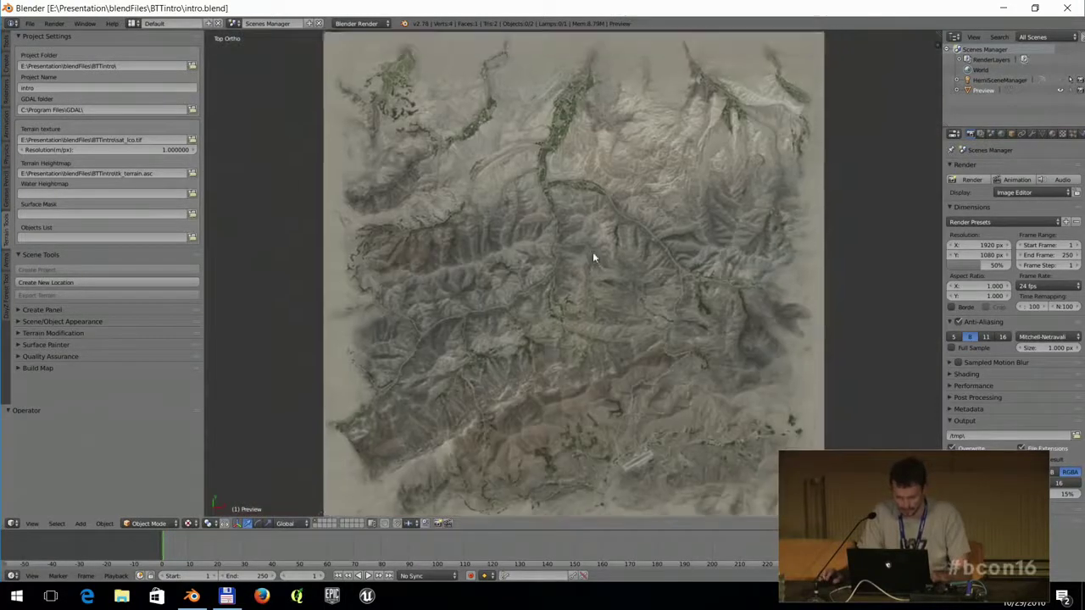
scroll(588, 302, "up", 2)
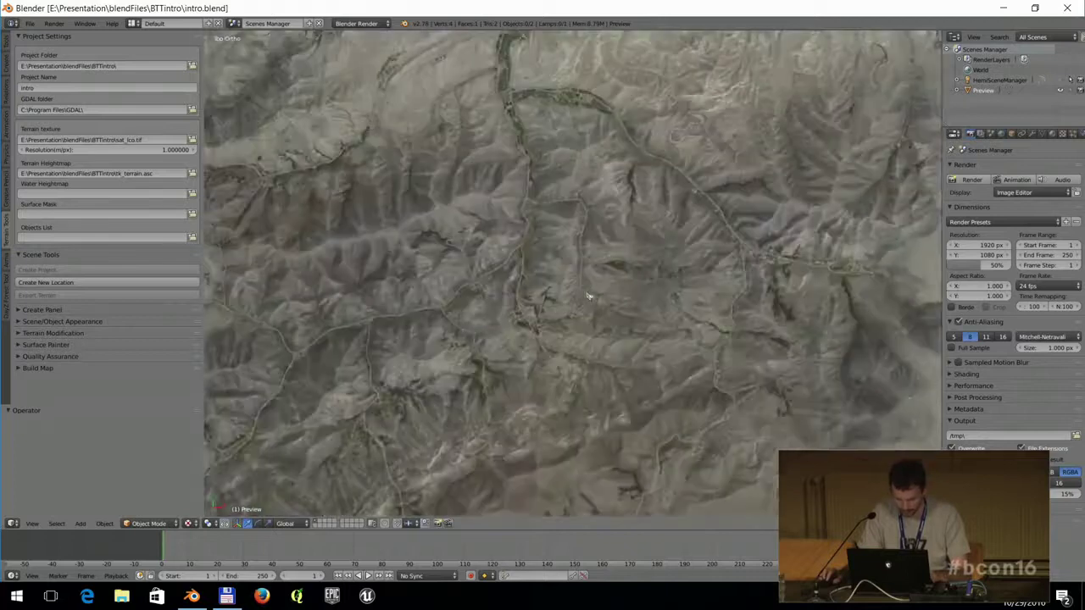
middle_click_drag(580, 268, 592, 216, "shift")
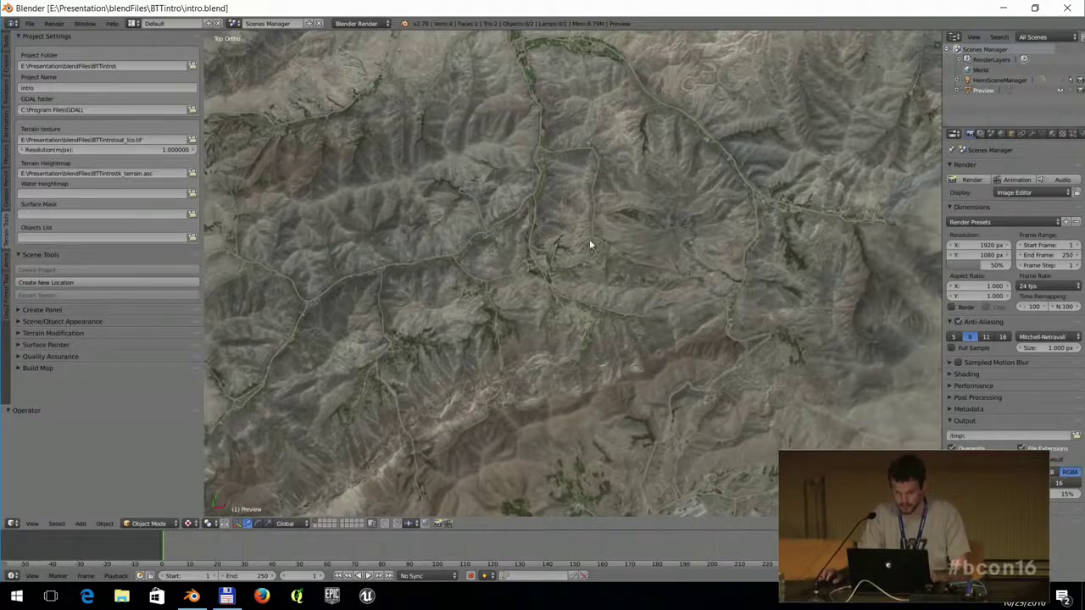
scroll(559, 246, "down", 6)
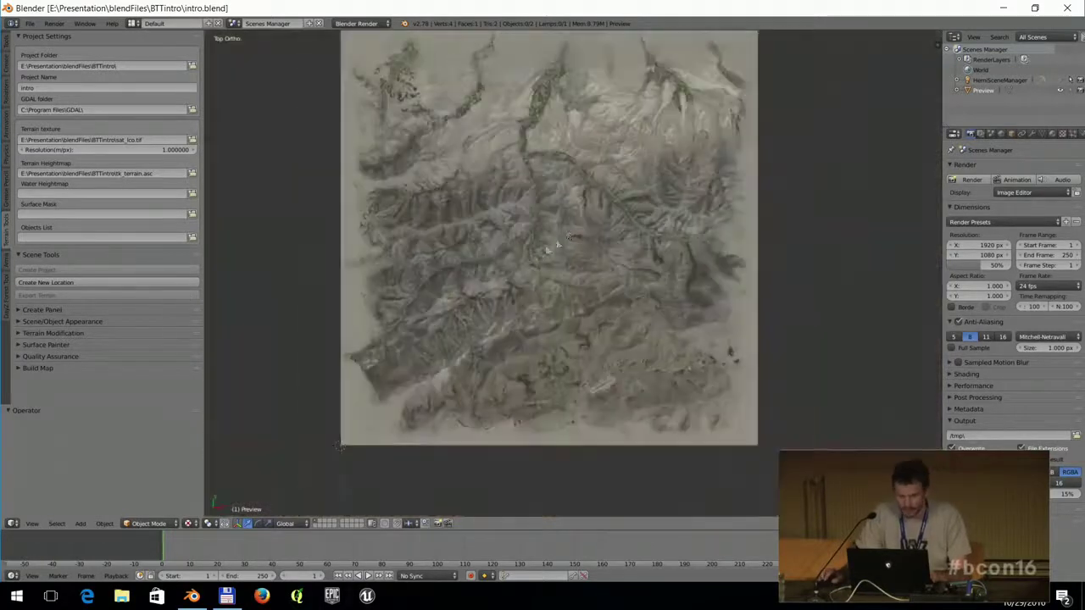
middle_click_drag(551, 248, 525, 250, "shift")
scroll(483, 271, "up", 2)
scroll(481, 271, "down", 4)
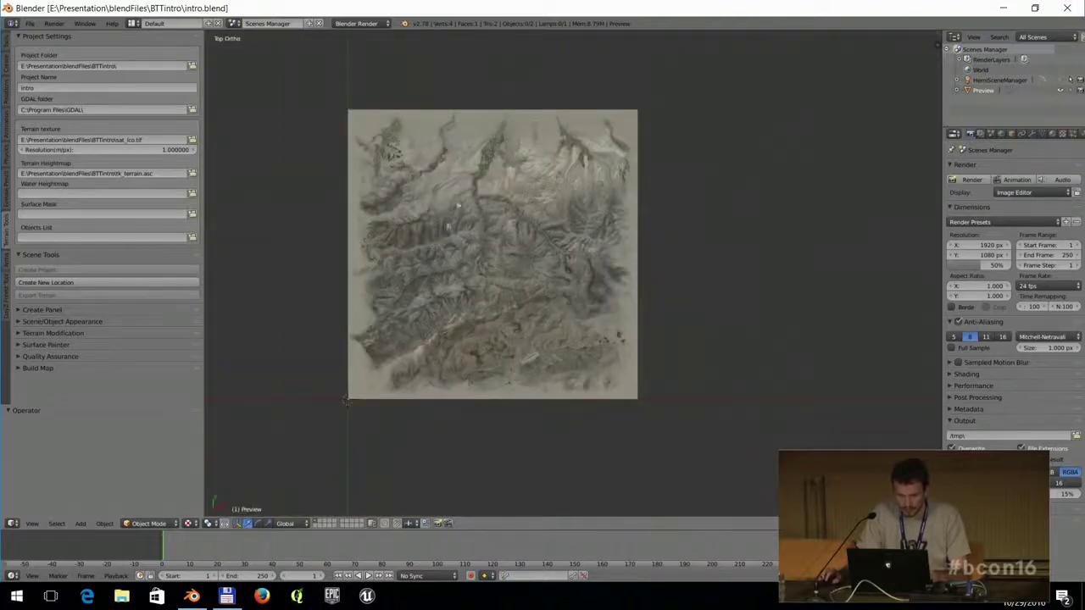
scroll(502, 239, "up", 5)
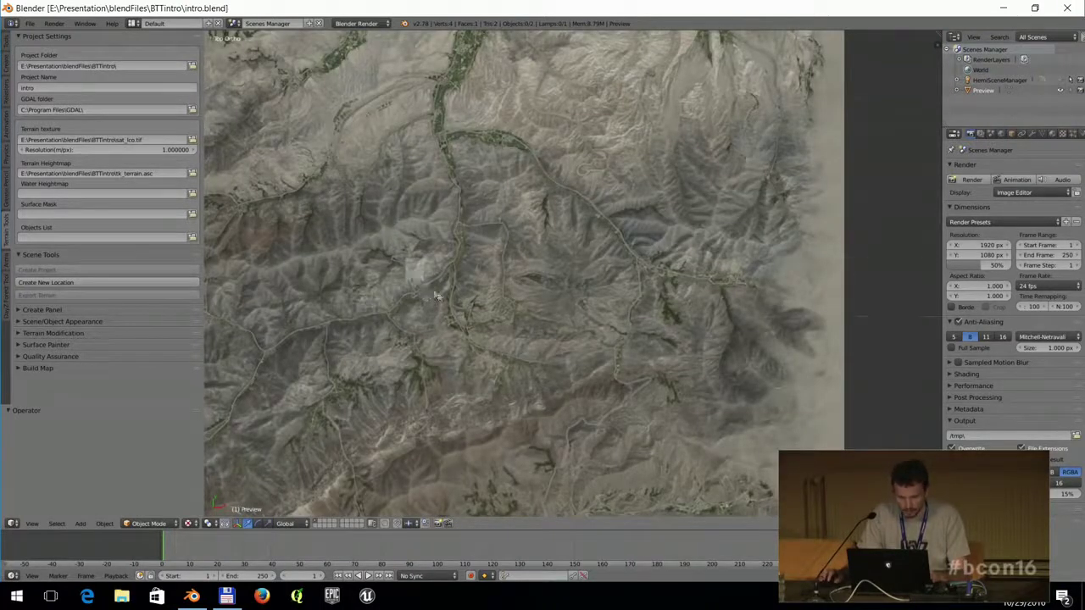
left_click(472, 318)
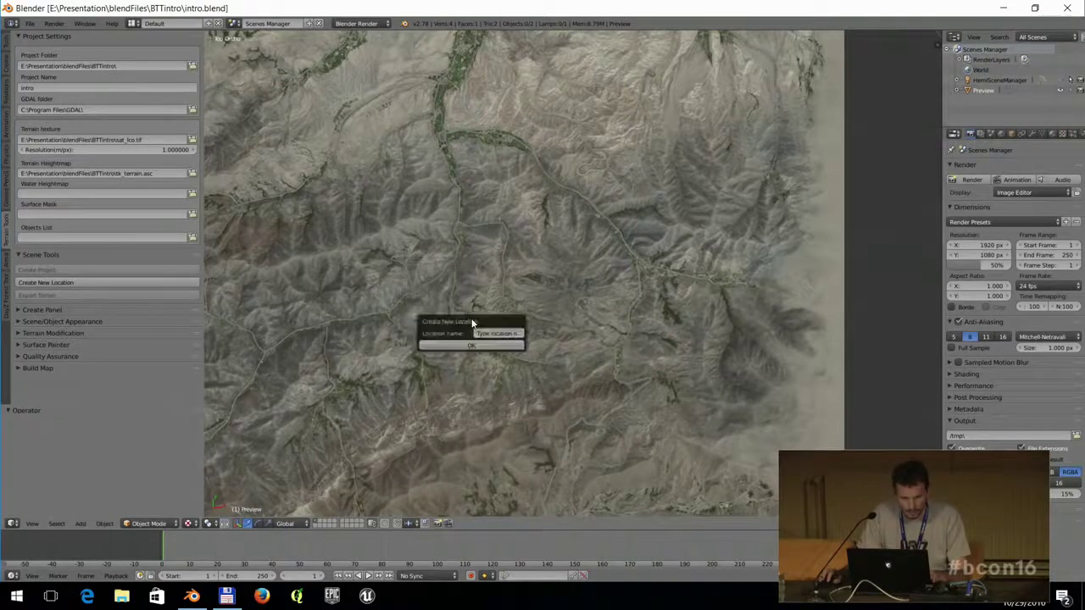
Set the interface DPI to 112 in the system user preferences and close the preferences window.
left_click(29, 22)
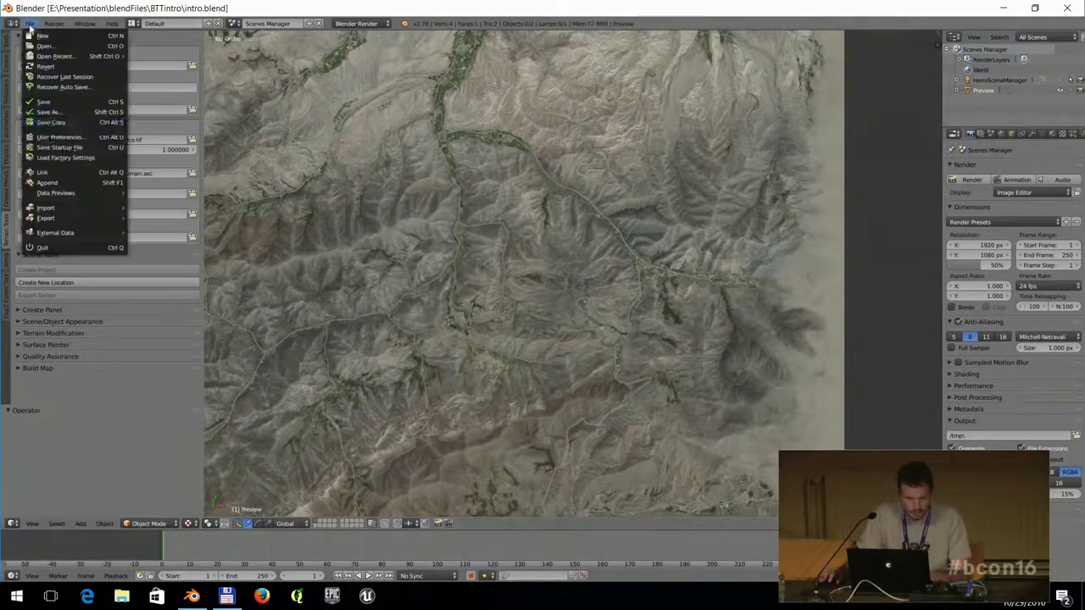
left_click(61, 138)
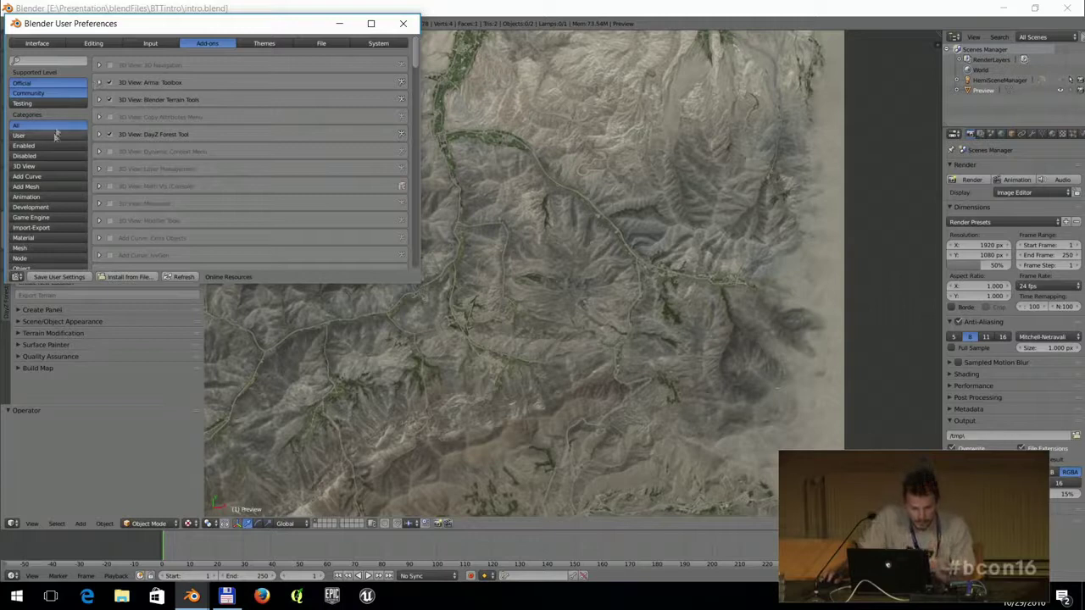
left_click(377, 44)
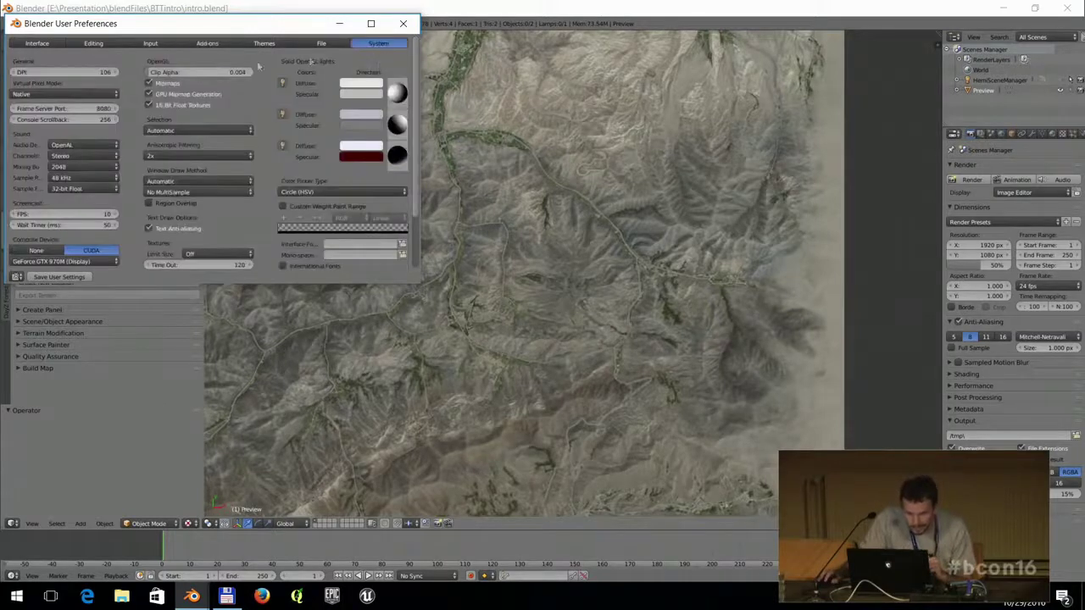
scroll(115, 76, "up", 6, "ctrl")
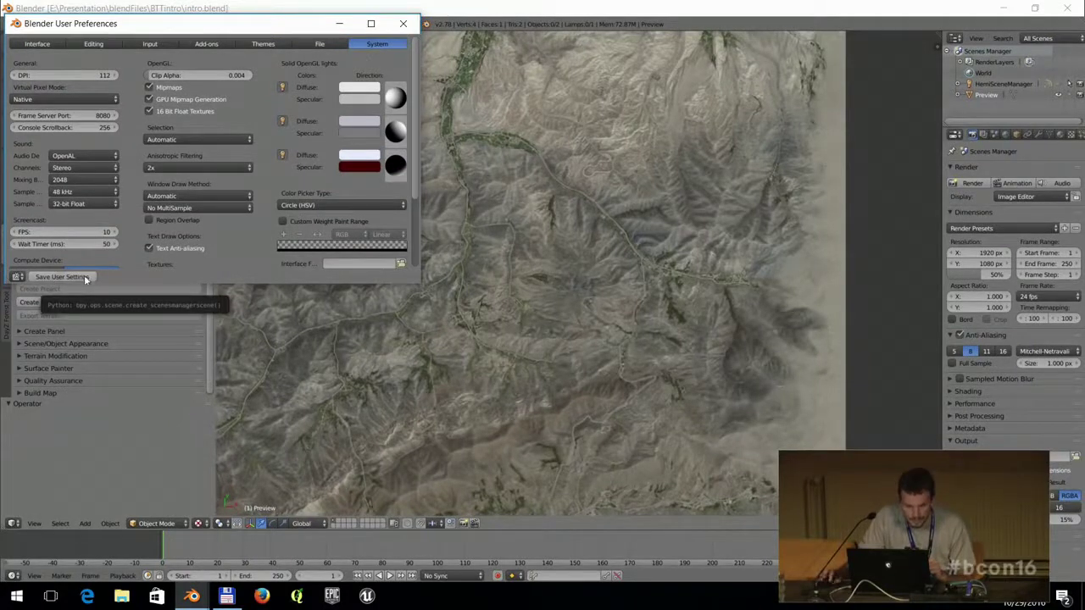
left_click(402, 22)
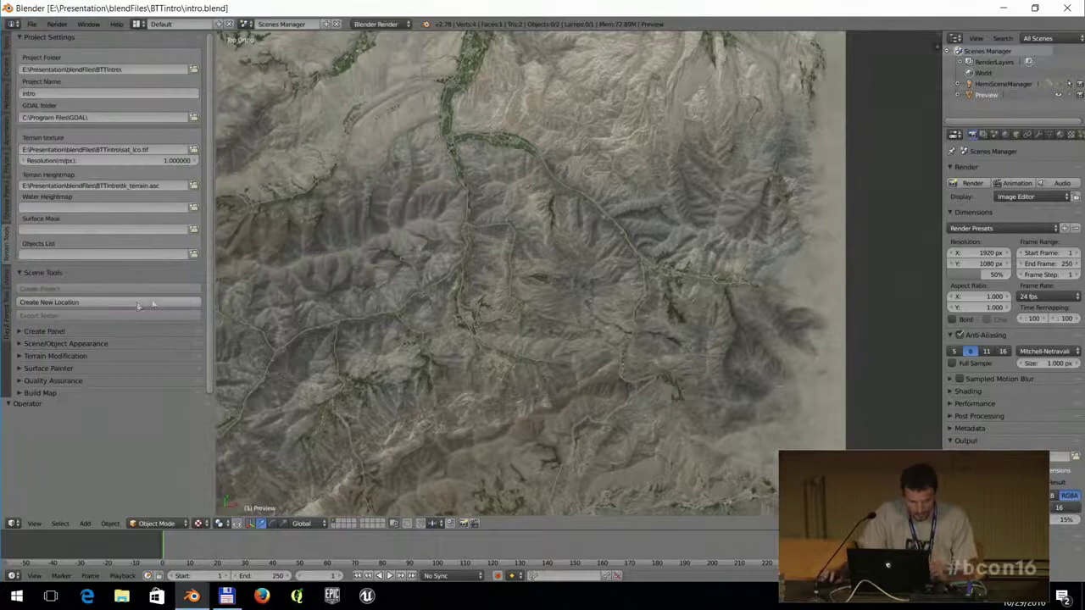
Create a new location named valley from a rectangular area near the centre of the terrain preview.
left_click_drag(407, 259, 492, 340)
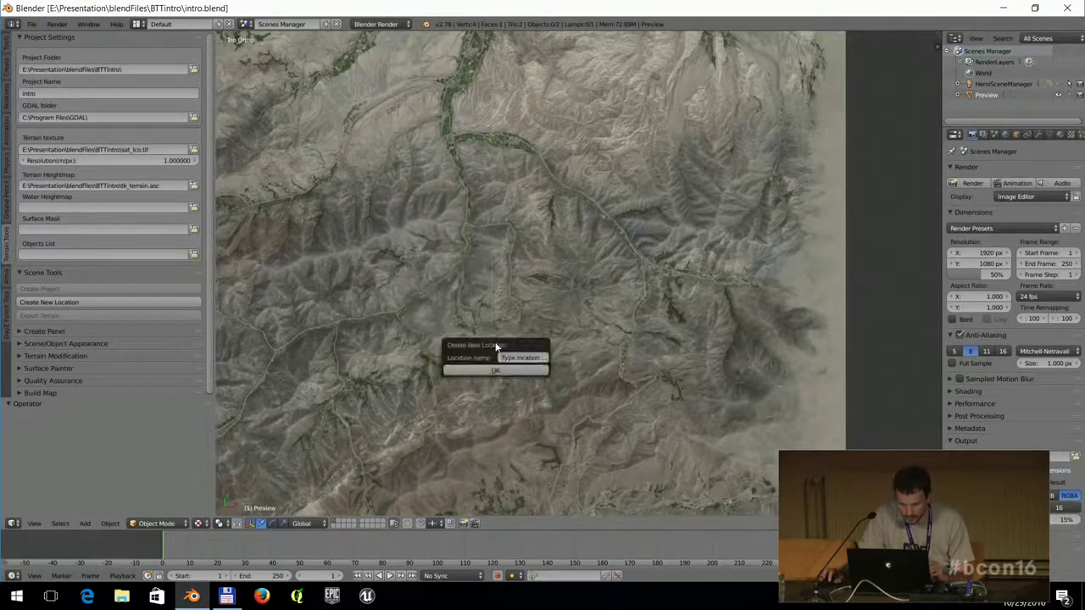
key("BackSpace")
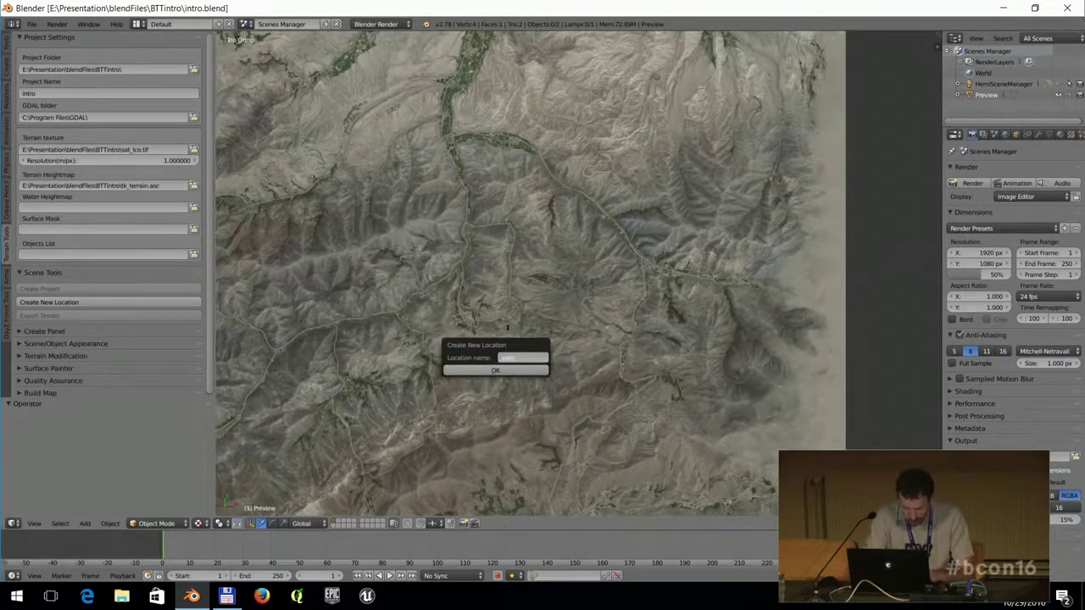
key("Return")
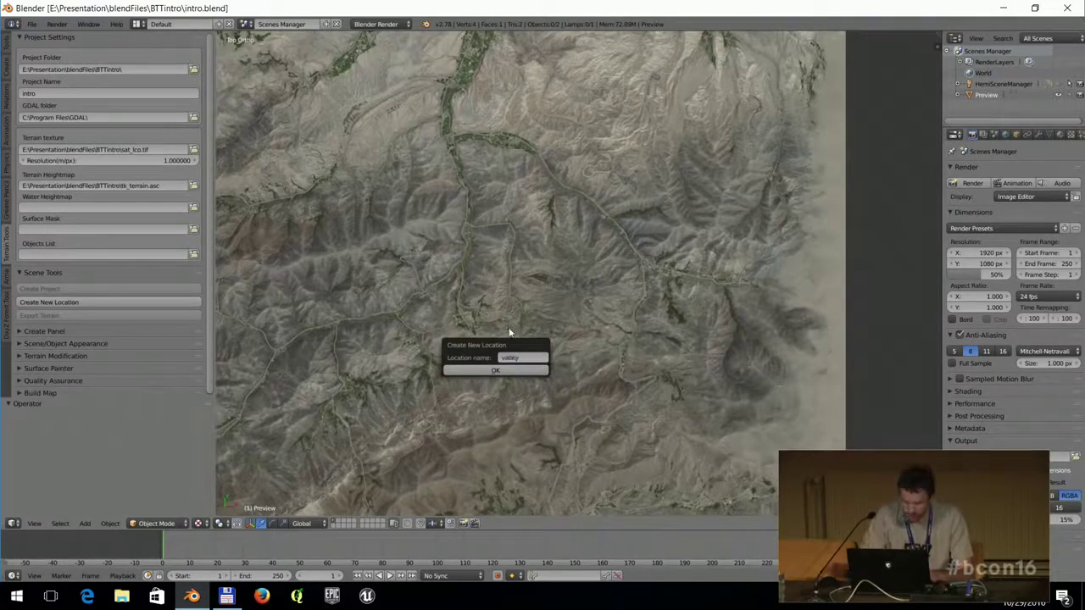
left_click(490, 373)
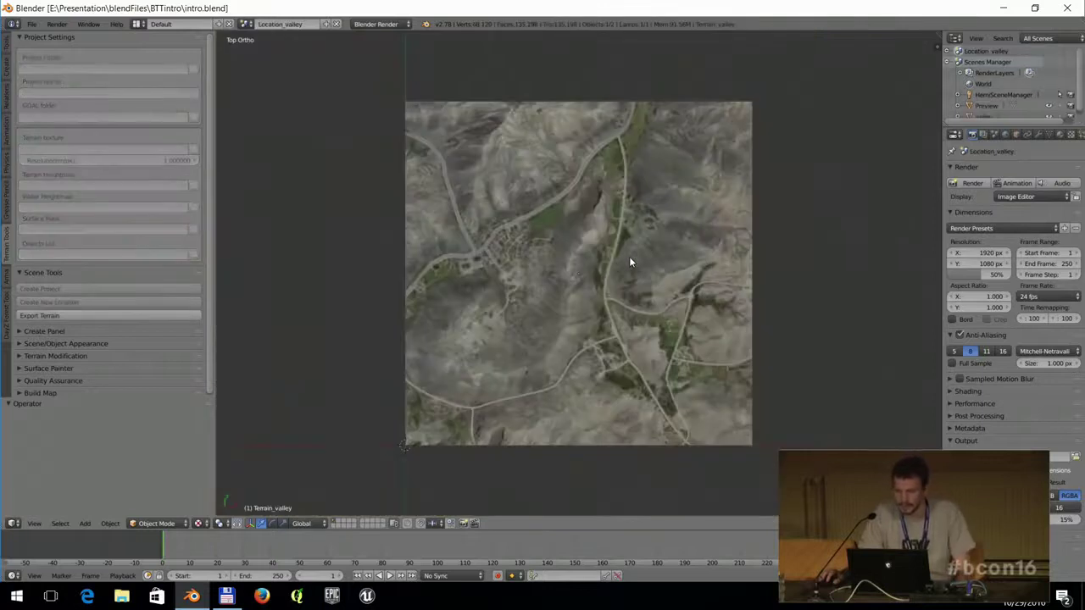
Examine the valley terrain in 3D by walking through it along the roads and back out for an overview.
left_click(593, 270)
middle_click_drag(593, 269, 583, 302)
key("shift+f")
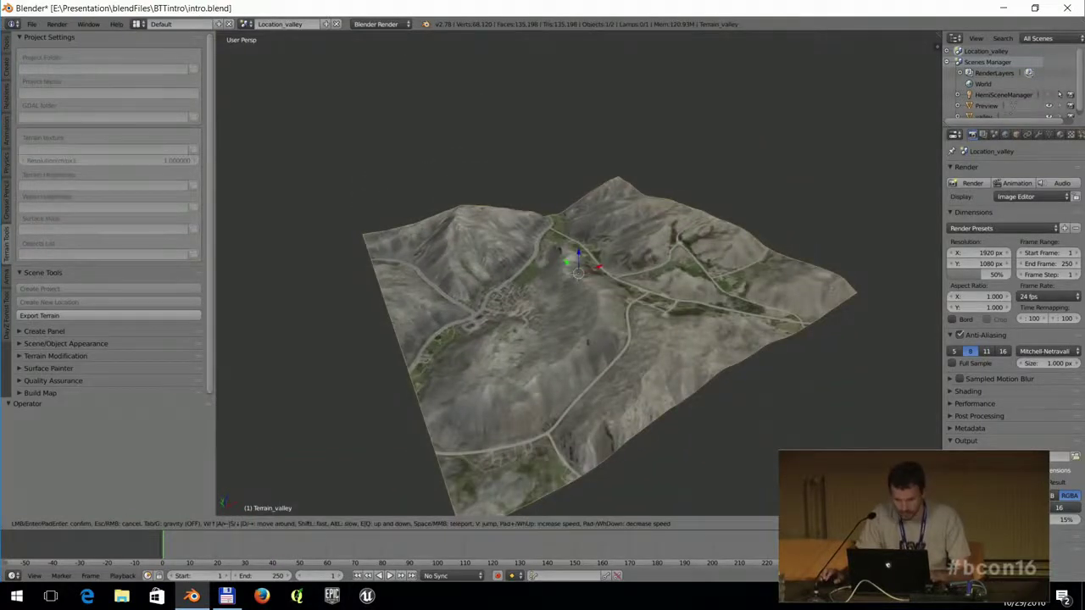
key("w")
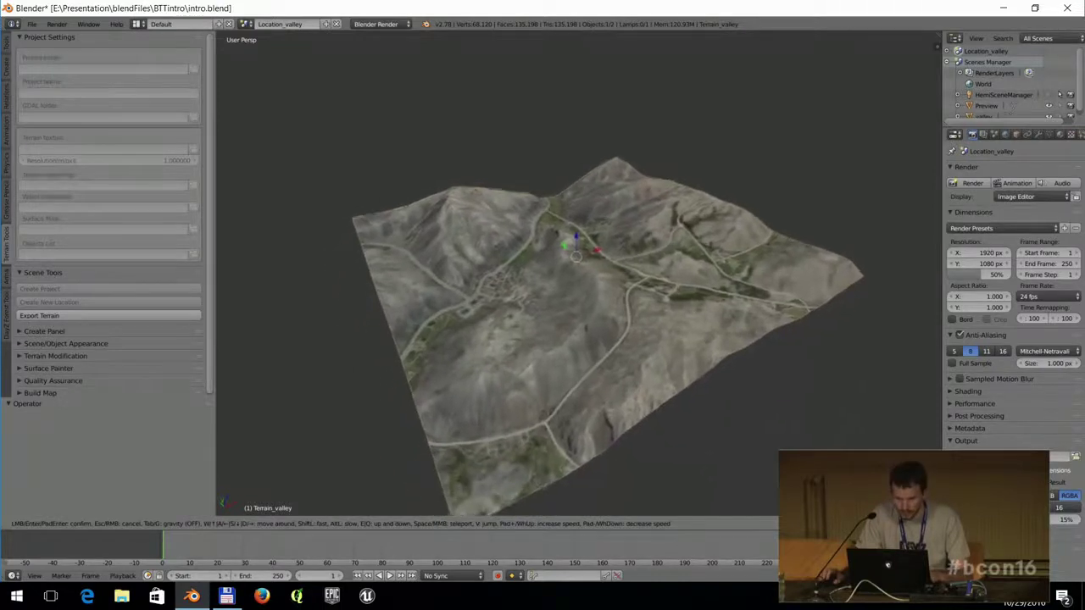
key("w")
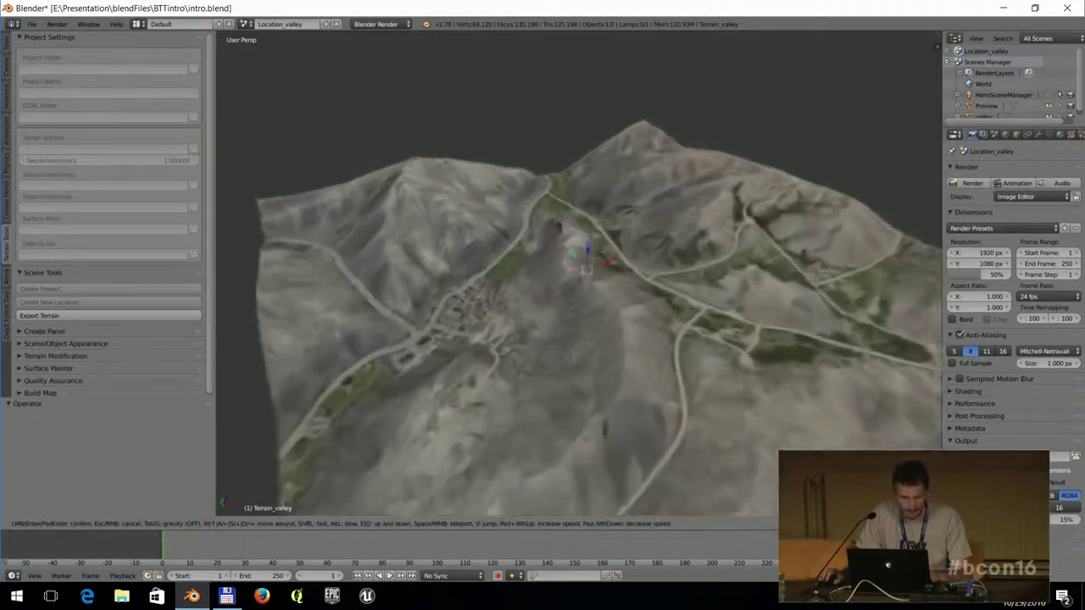
key("w")
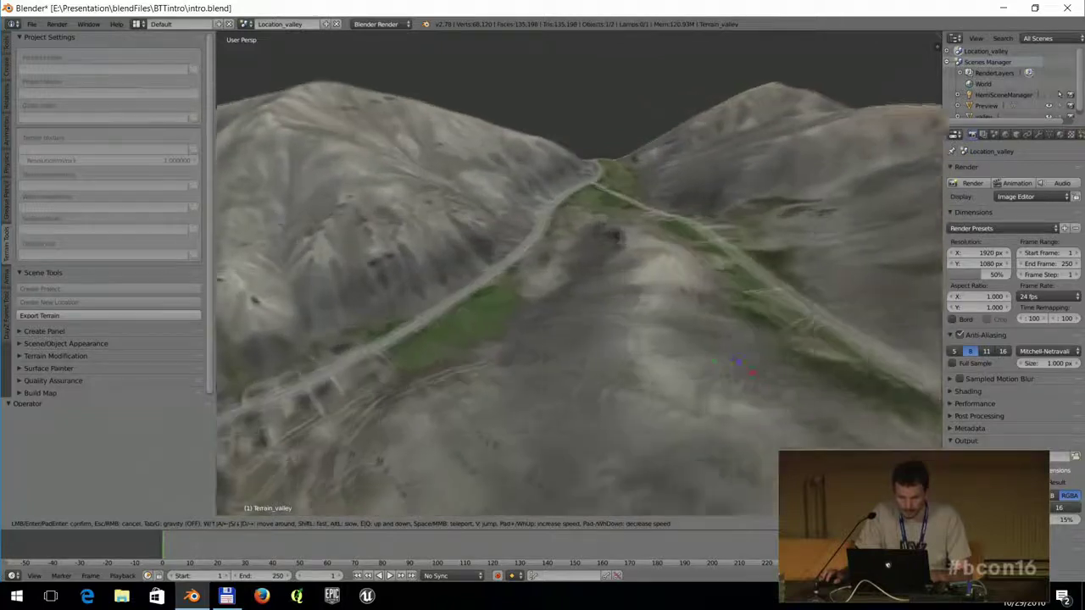
key("s")
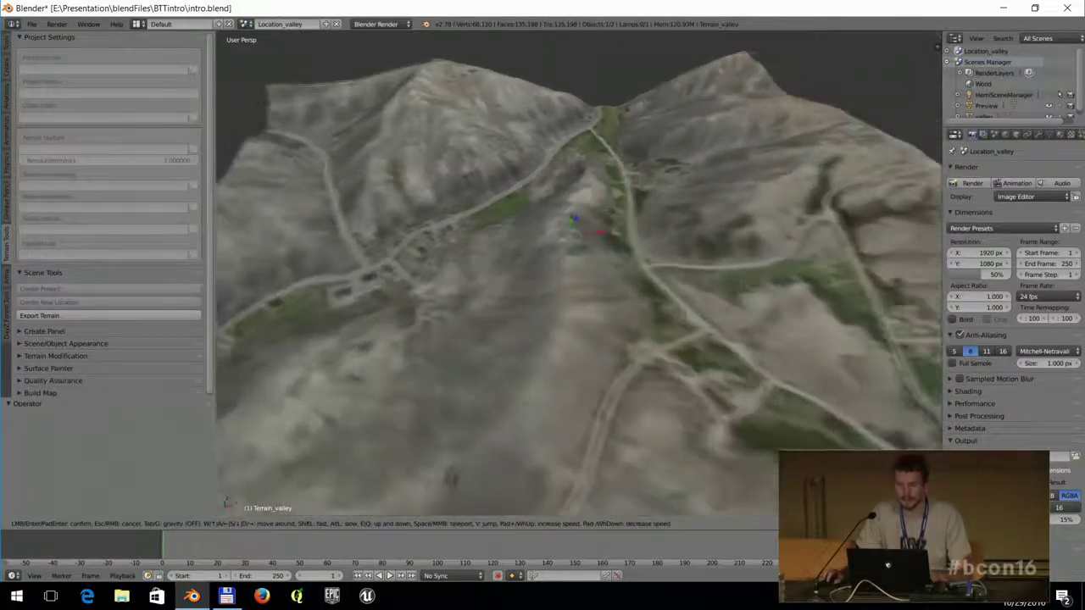
key("w")
Snap the selected valley terrain to the grid.
key("shift+s")
left_click(579, 273)
key("shift+s")
left_click(579, 273)
Put the valley terrain into Sculpt Mode, adjust the brush size and try a sculpting stroke on the central ridge.
left_click(162, 524)
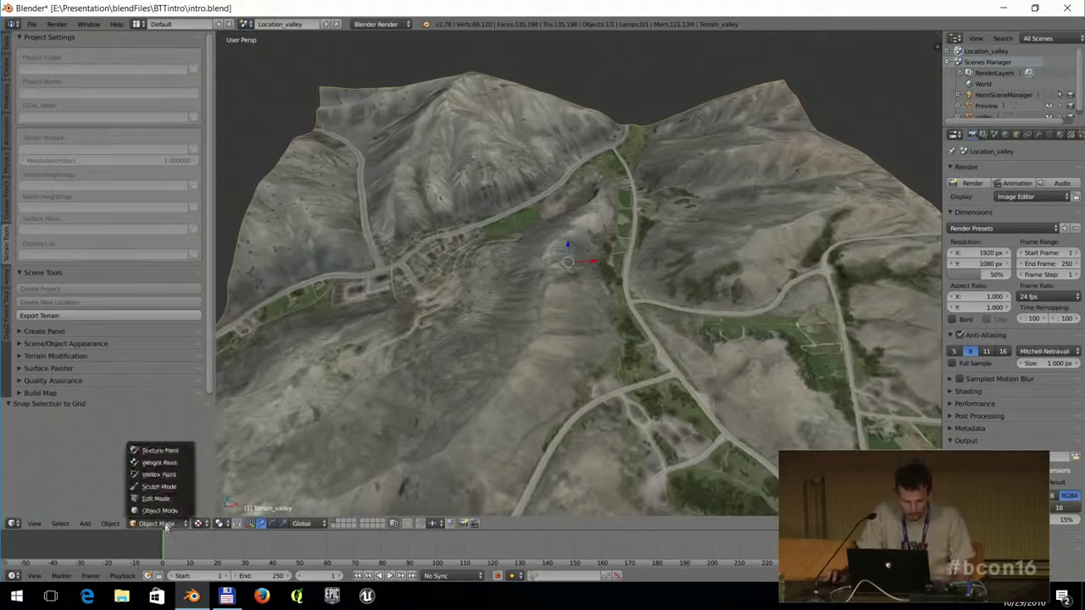
left_click(157, 486)
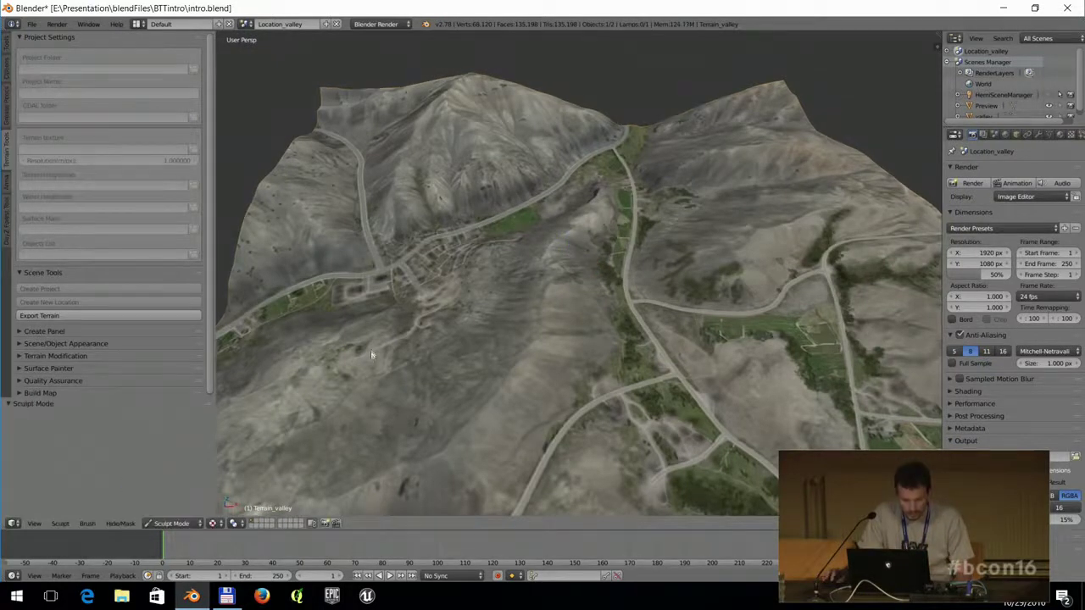
scroll(452, 306, "down", 8)
scroll(463, 305, "up", 8)
key("f")
left_click(487, 315)
mouse_move(514, 277)
left_mouse_down()
mouse_move(555, 271)
mouse_move(581, 333)
mouse_move(560, 291)
left_mouse_up()
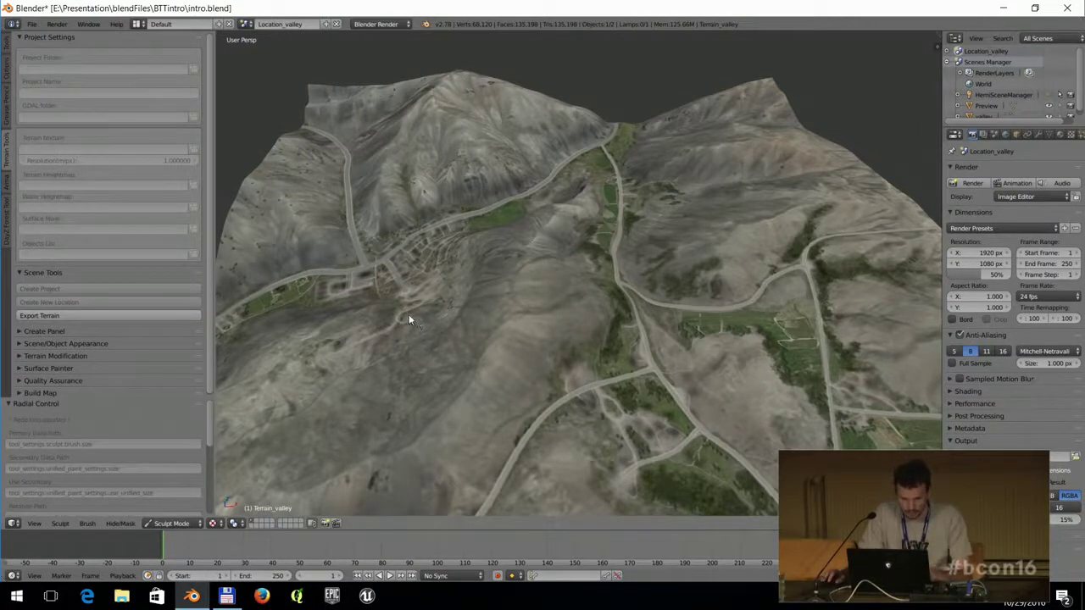
Return the valley terrain to Object Mode and try to switch to the Scenes Manager scene.
left_click(169, 522)
left_click(174, 508)
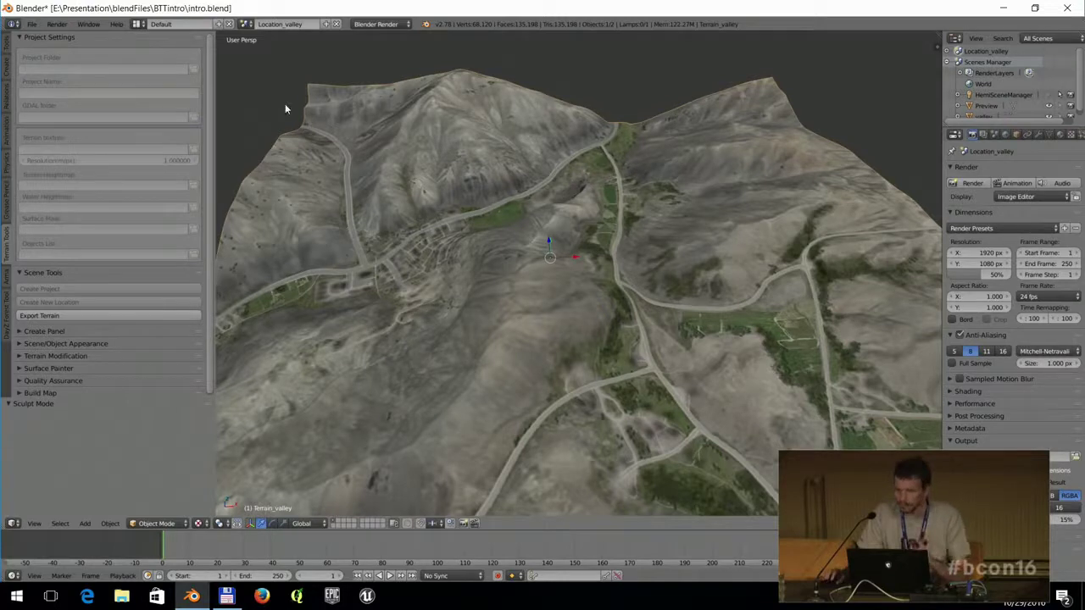
left_click(246, 24)
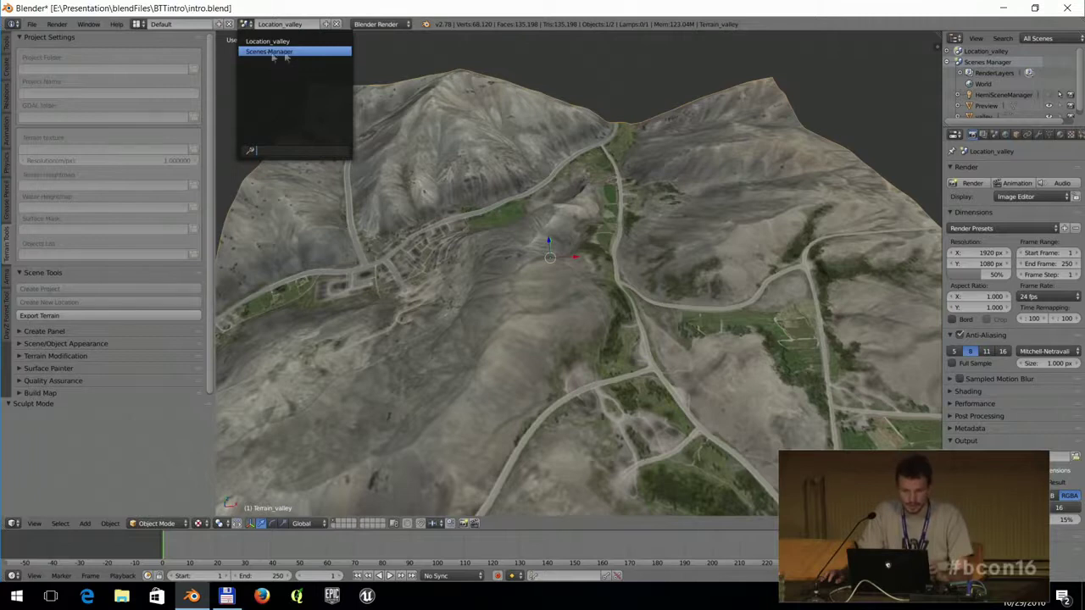
left_click(272, 54)
Relaunch Blender and open intro.blend from the BTTintro folder.
left_click(191, 598)
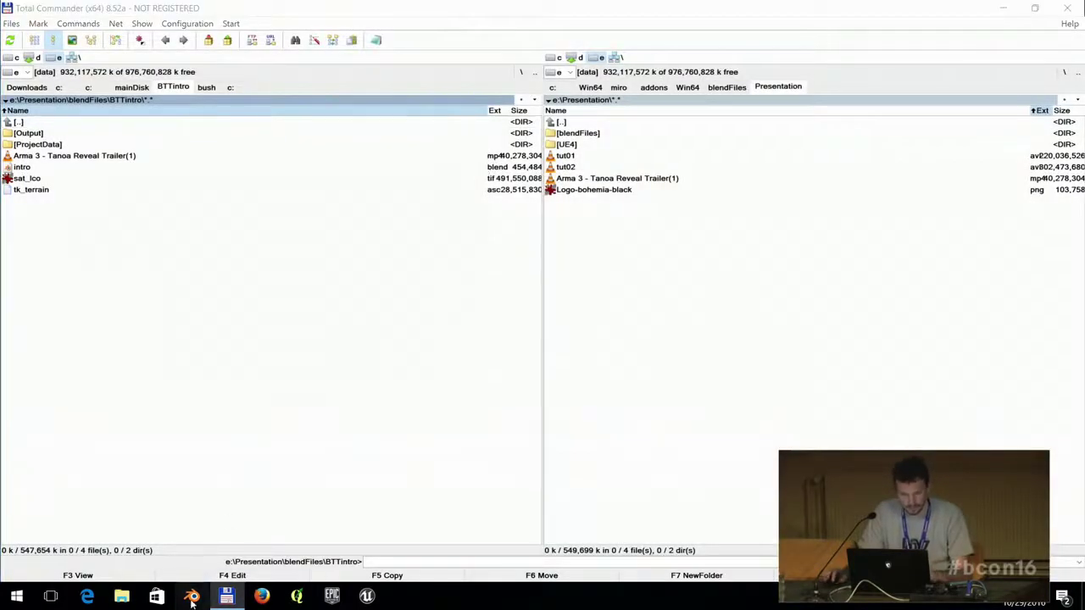
left_click(191, 596)
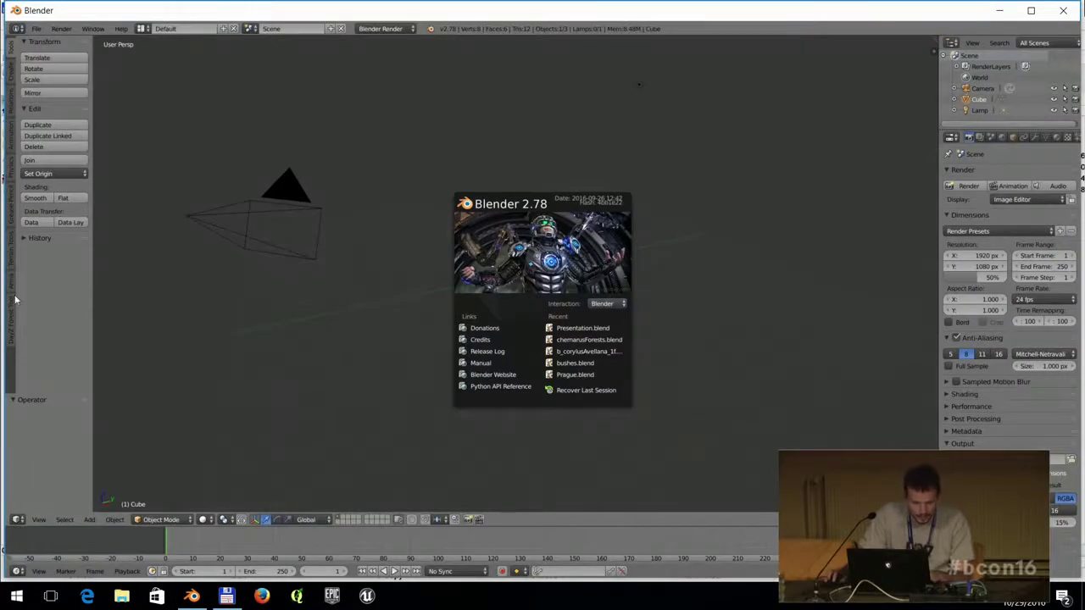
left_click(44, 35)
left_click(36, 29)
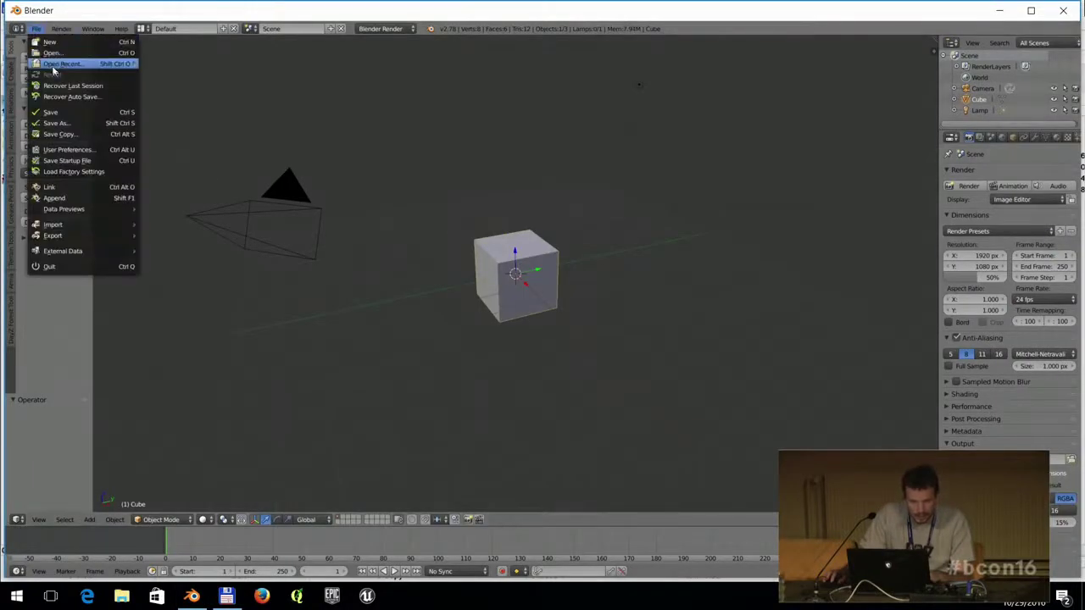
mouse_move(53, 66)
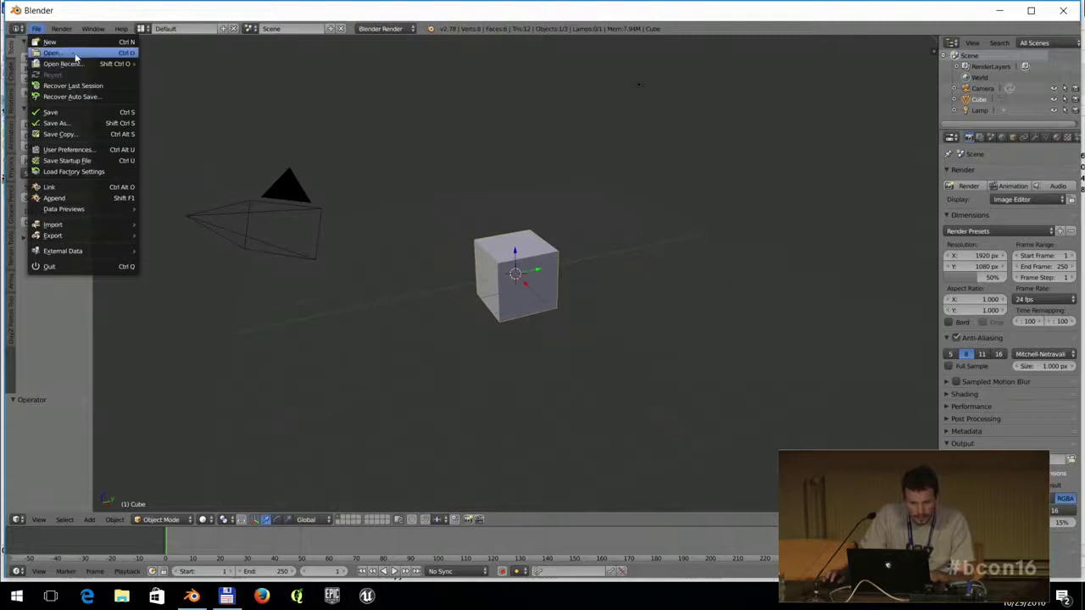
left_click(52, 52)
left_click(166, 93)
left_click(170, 115)
left_click(1039, 57)
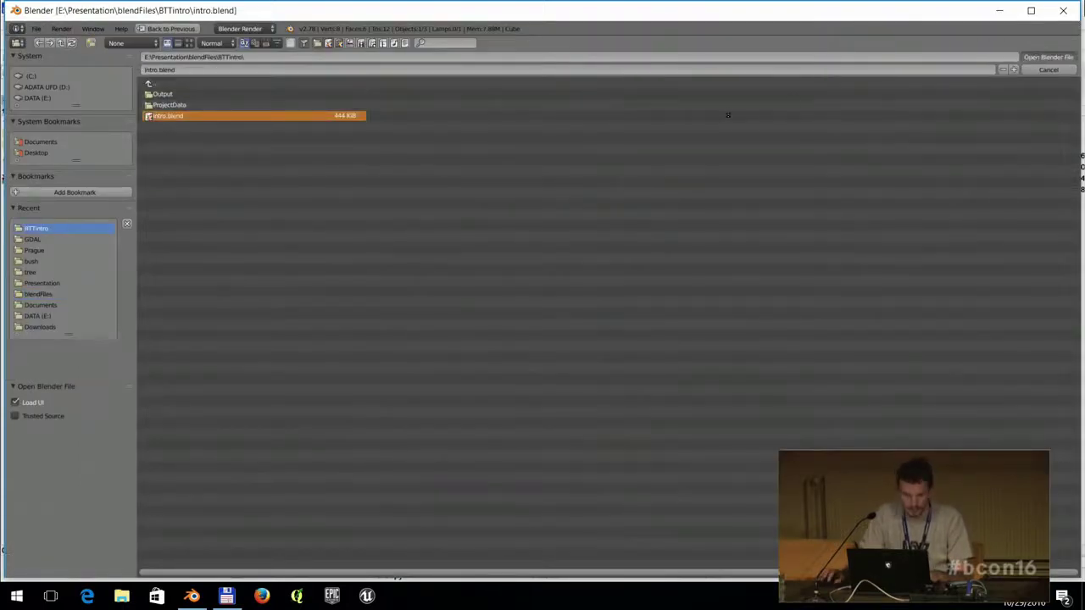
Examine the whole terrain preview from above and check which scenes the reopened project contains.
scroll(726, 140, "down", 10)
middle_click_drag(833, 85, 648, 205, "shift")
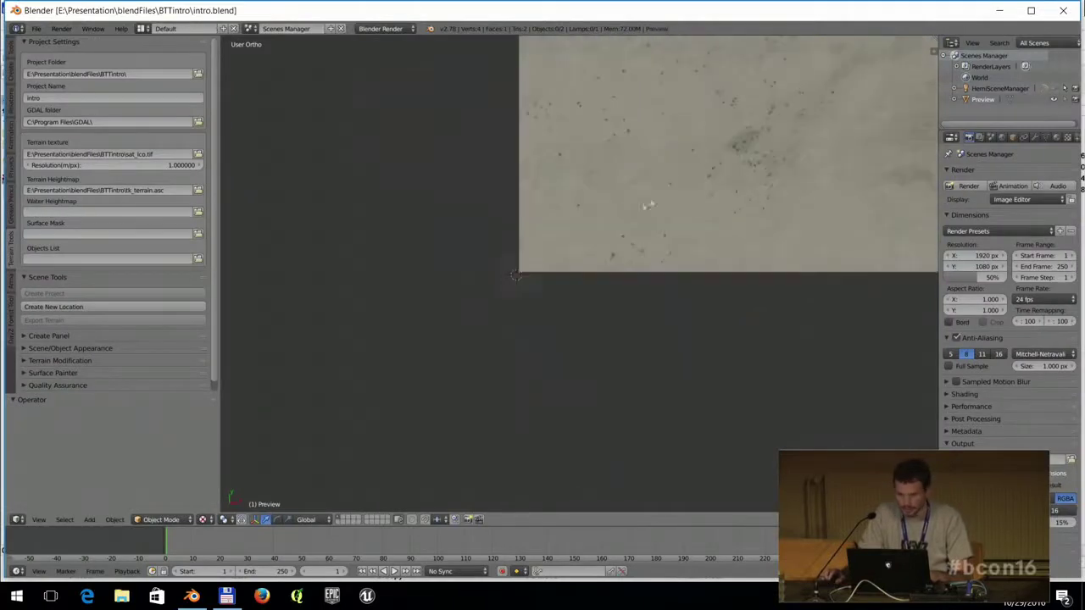
key("KP_7")
scroll(680, 166, "down", 5)
middle_click_drag(675, 146, 471, 280, "shift")
scroll(637, 162, "down", 7)
middle_click_drag(642, 67, 527, 214, "shift")
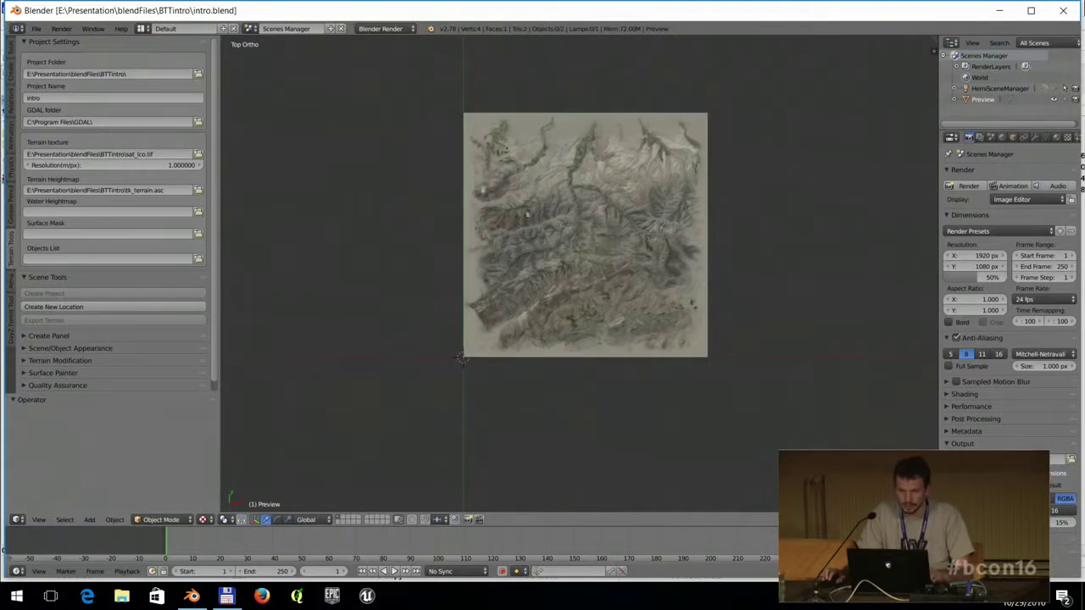
left_click(249, 29)
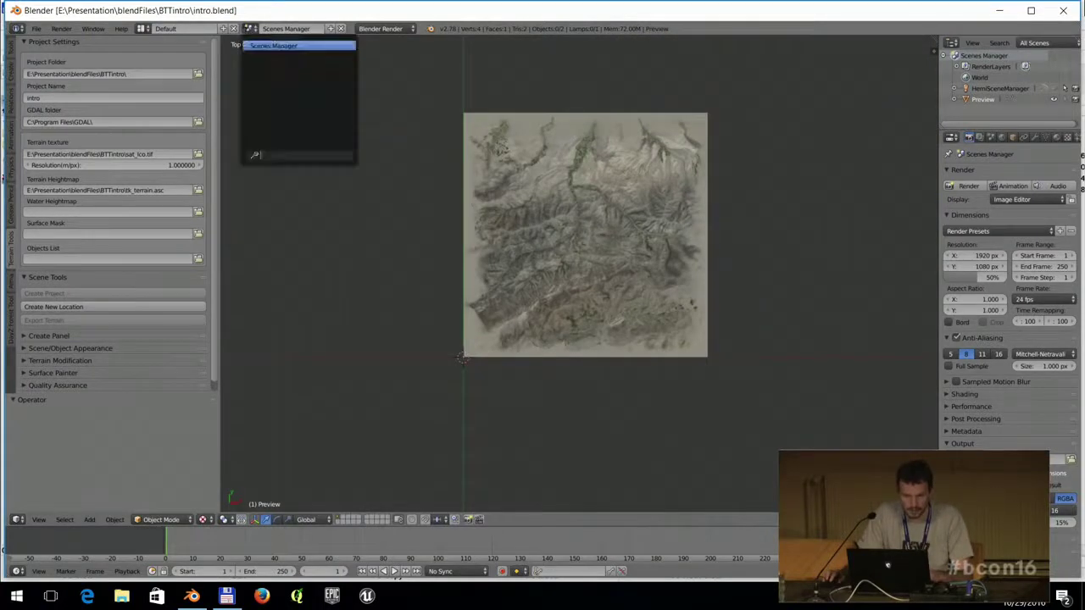
Create a new location named ddd from a rectangular area near the centre of the terrain preview.
left_click(67, 307)
left_click(603, 272)
type("ddd")
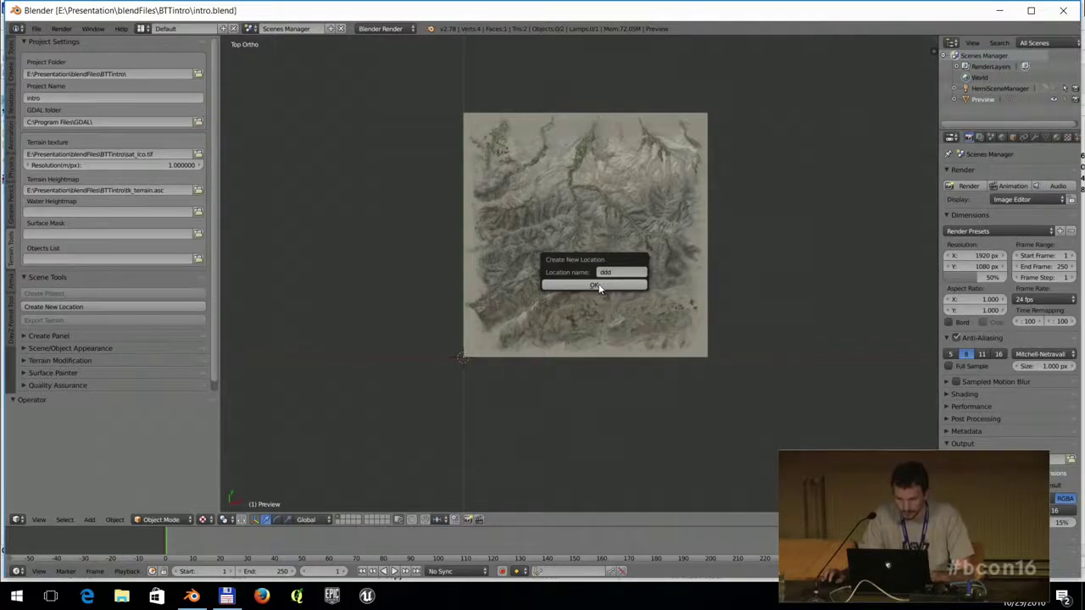
left_click(603, 286)
Switch back to the Scenes Manager scene and inspect the ddd location's outline on the terrain preview.
left_click(250, 28)
left_click(265, 56)
scroll(451, 174, "down", 4)
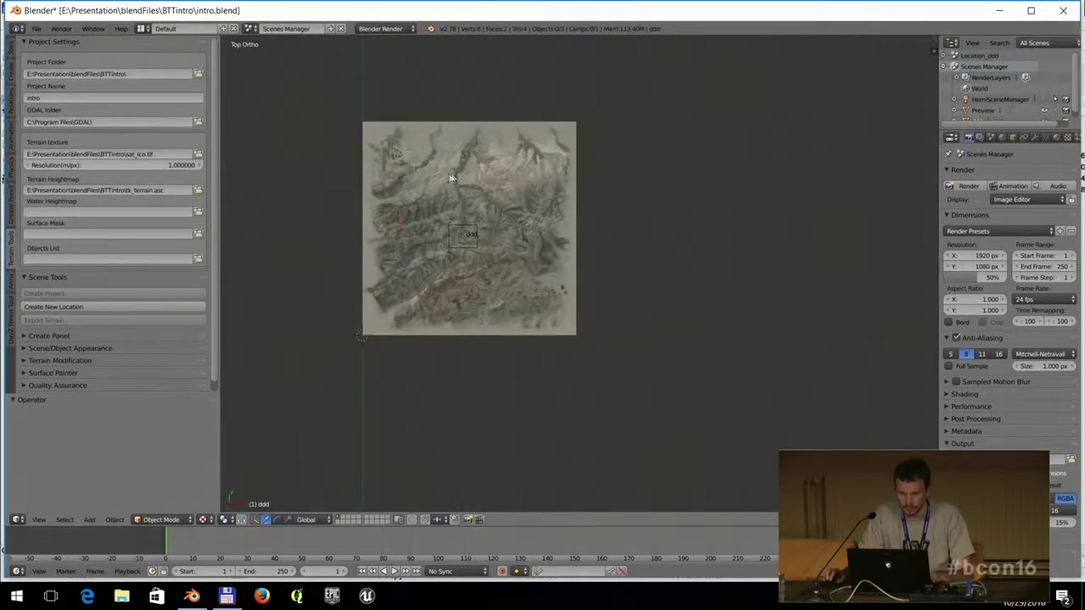
middle_click_drag(478, 229, 521, 237, "shift")
scroll(520, 236, "up", 7)
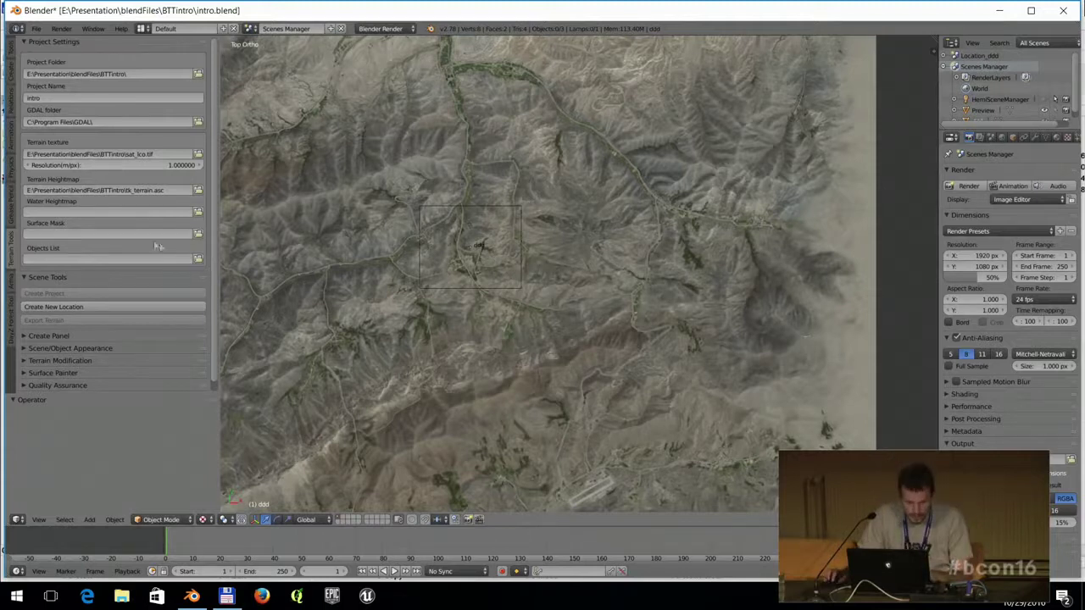
Create a second location named fdsd from a smaller area just north of the ddd outline.
left_click(71, 307)
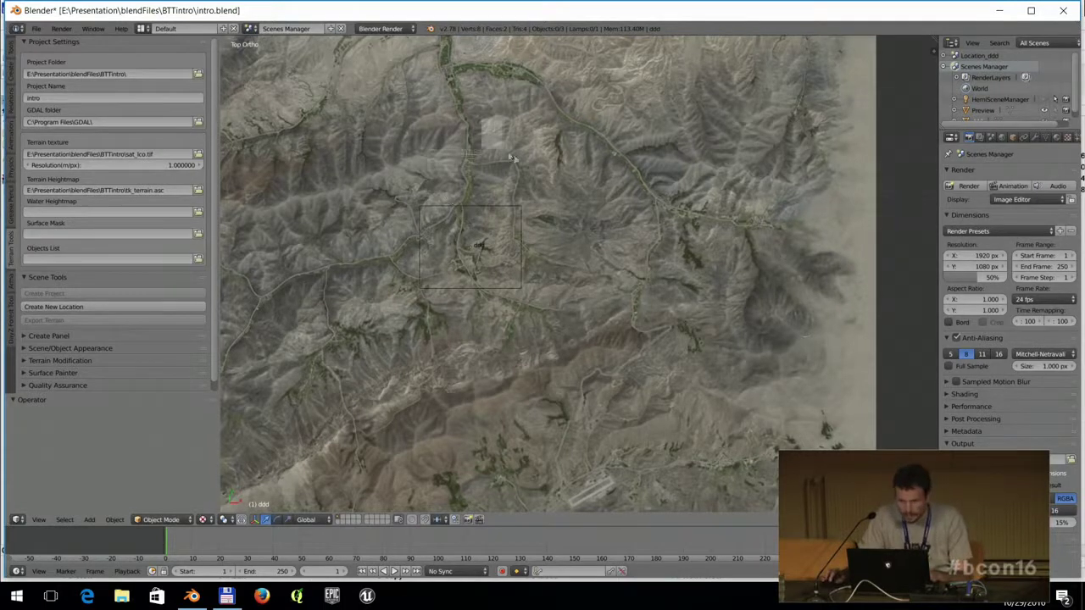
left_click(560, 187)
type("fdsd")
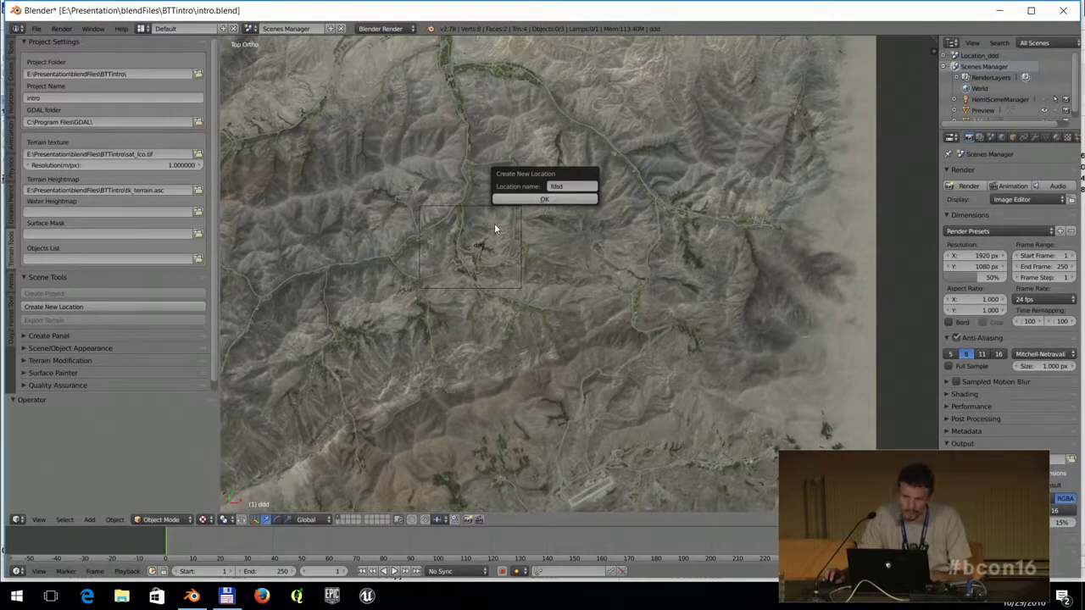
key("Return")
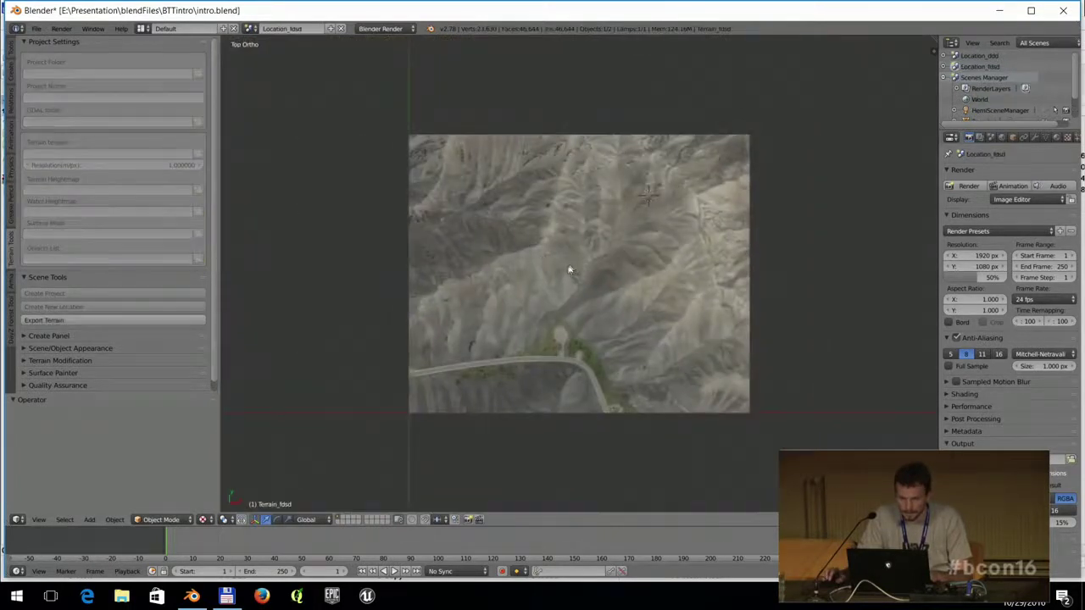
Inspect the relief of the fdsd terrain in 3D and return to the Scenes Manager scene.
middle_click_drag(569, 270, 581, 222)
left_click(249, 29)
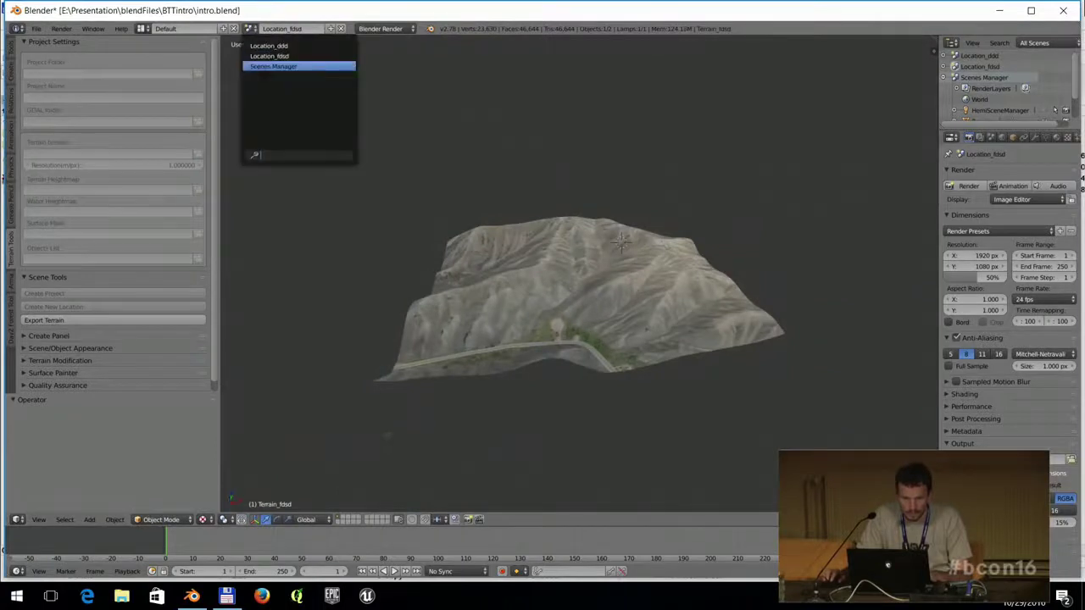
left_click(261, 65)
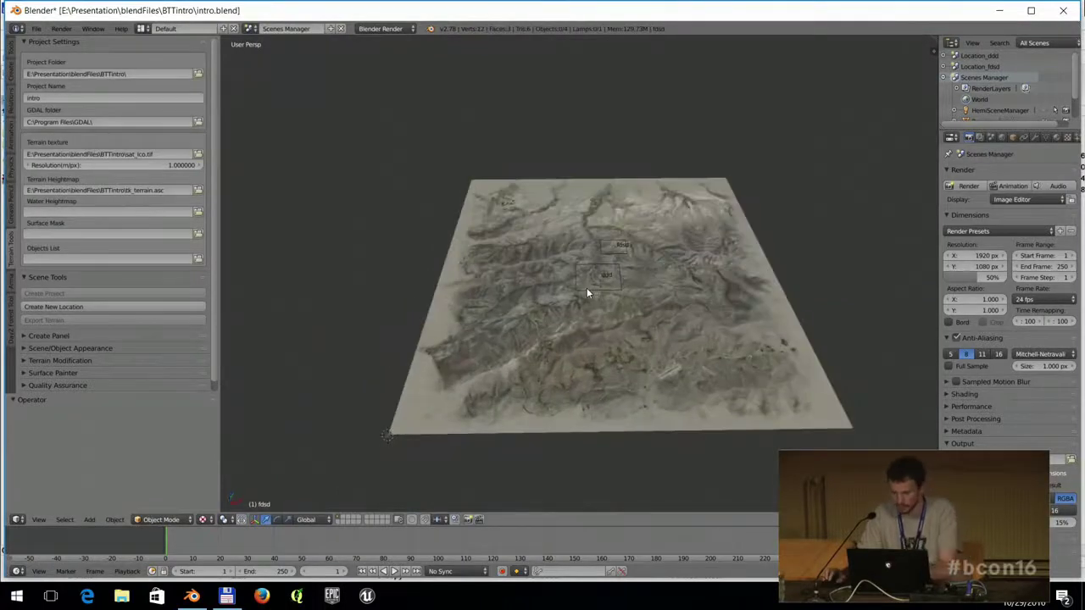
Examine the placement of the ddd and fdsd location outlines on the whole terrain preview from above.
key("KP_7")
scroll(641, 225, "down", 3)
middle_click_drag(649, 211, 603, 239, "shift")
scroll(590, 258, "up", 3)
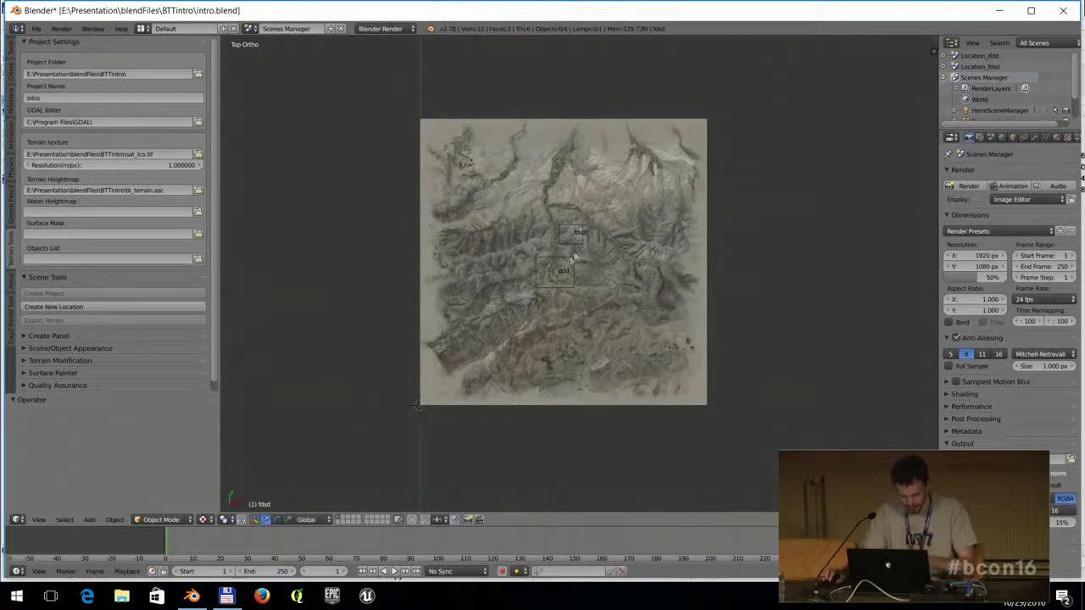
mouse_move(557, 272)
middle_mouse_down()
mouse_move(573, 240)
mouse_move(566, 255)
middle_mouse_up()
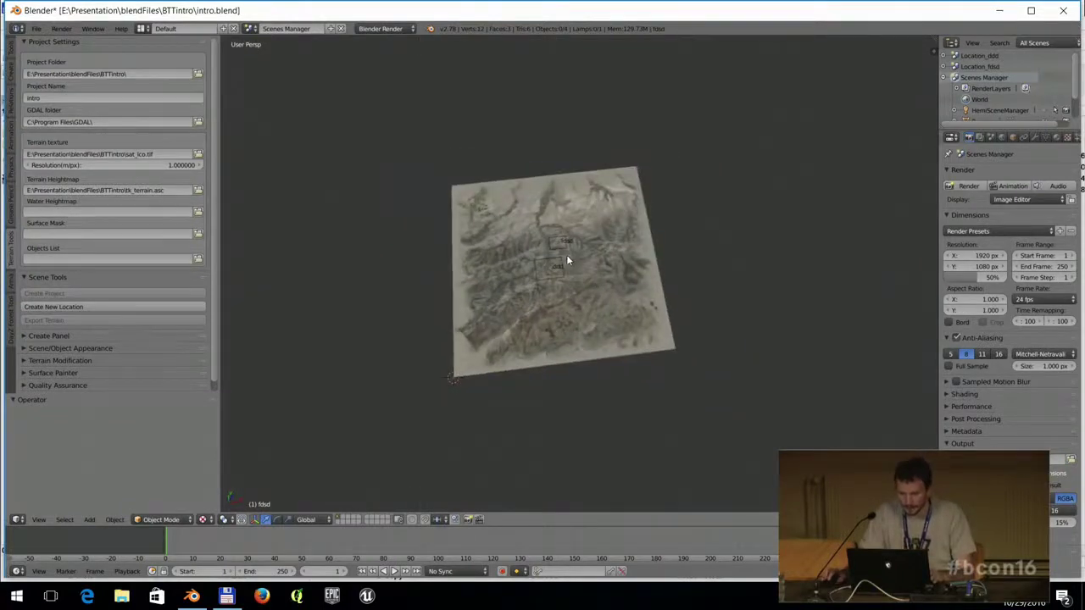
key("KP_7")
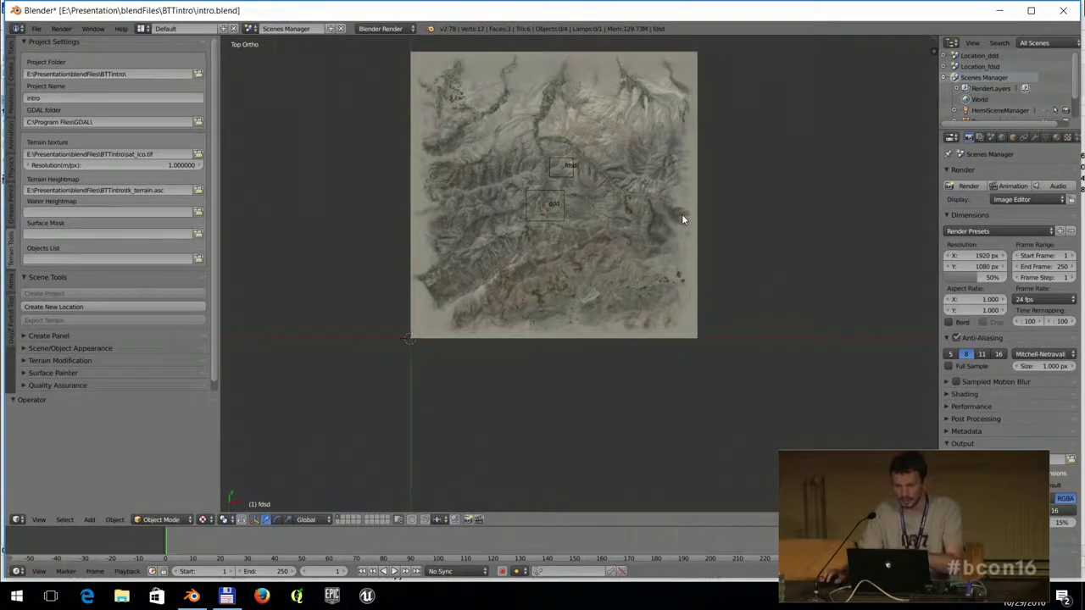
scroll(683, 220, "down", 2)
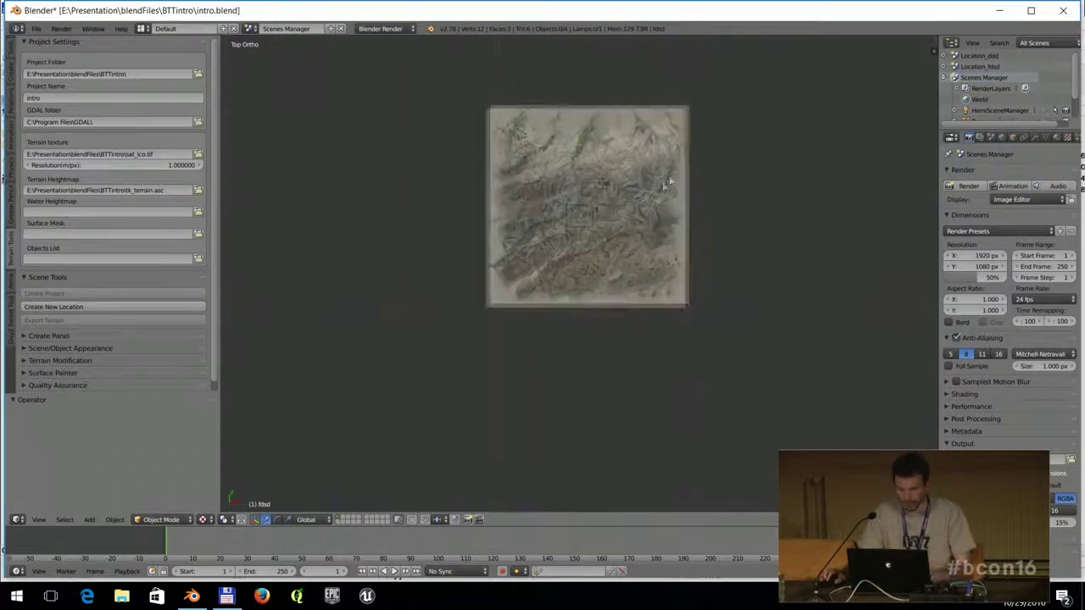
scroll(668, 194, "up", 4)
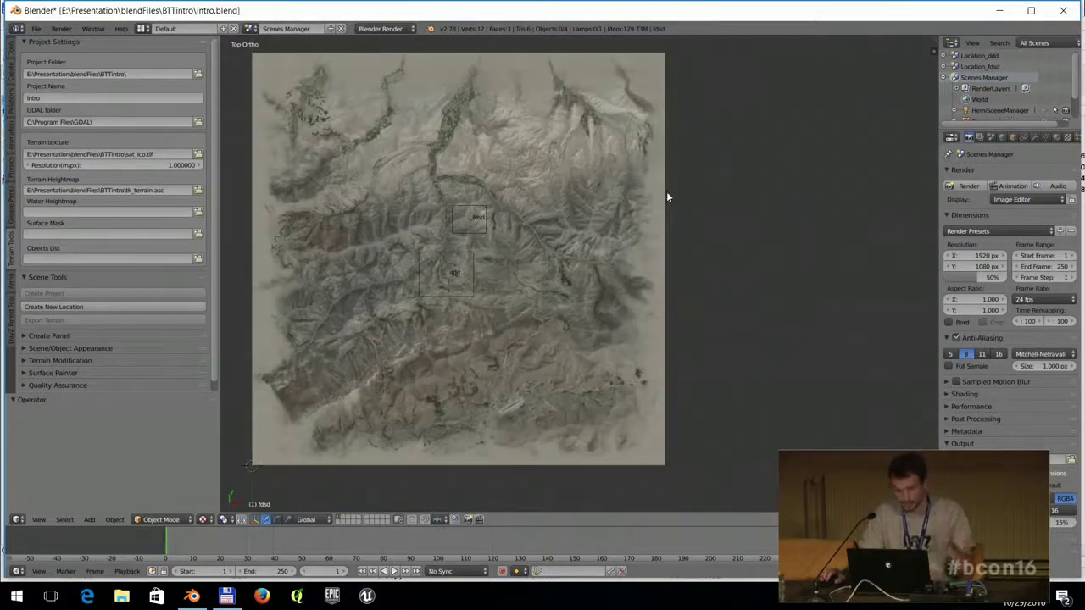
Inspect the terrain preview with both location outlines in perspective, and return it to the top view.
middle_click_drag(551, 159, 621, 161, "shift")
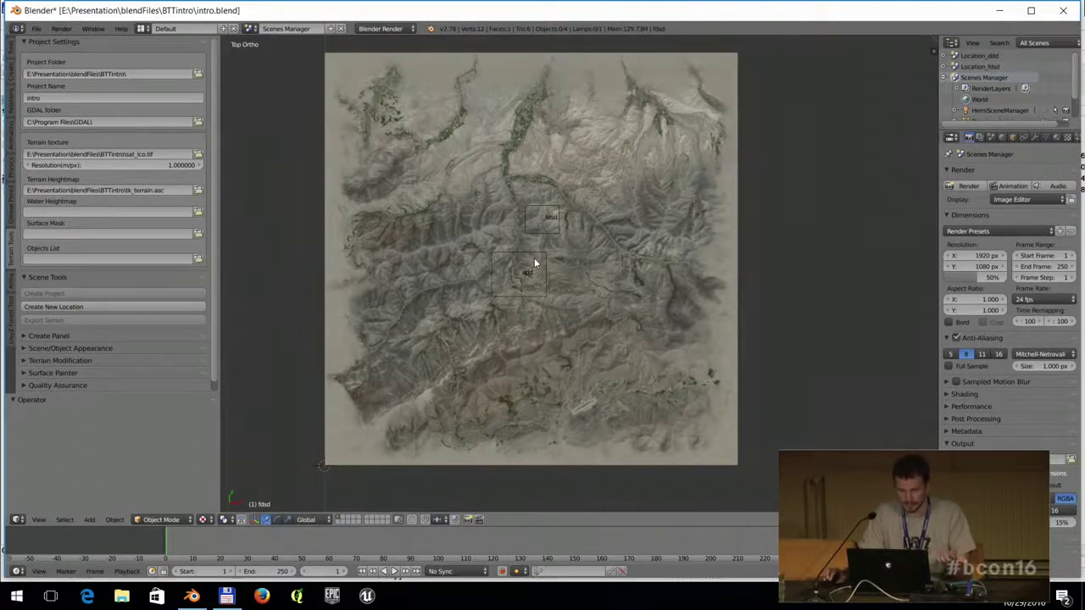
middle_click_drag(551, 250, 582, 311)
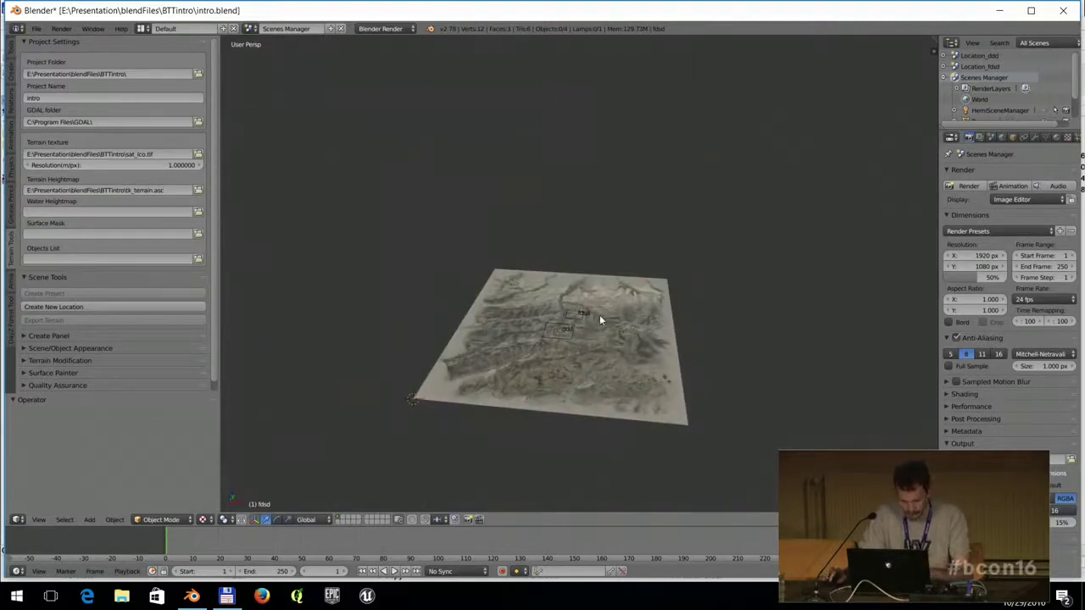
left_click(71, 306)
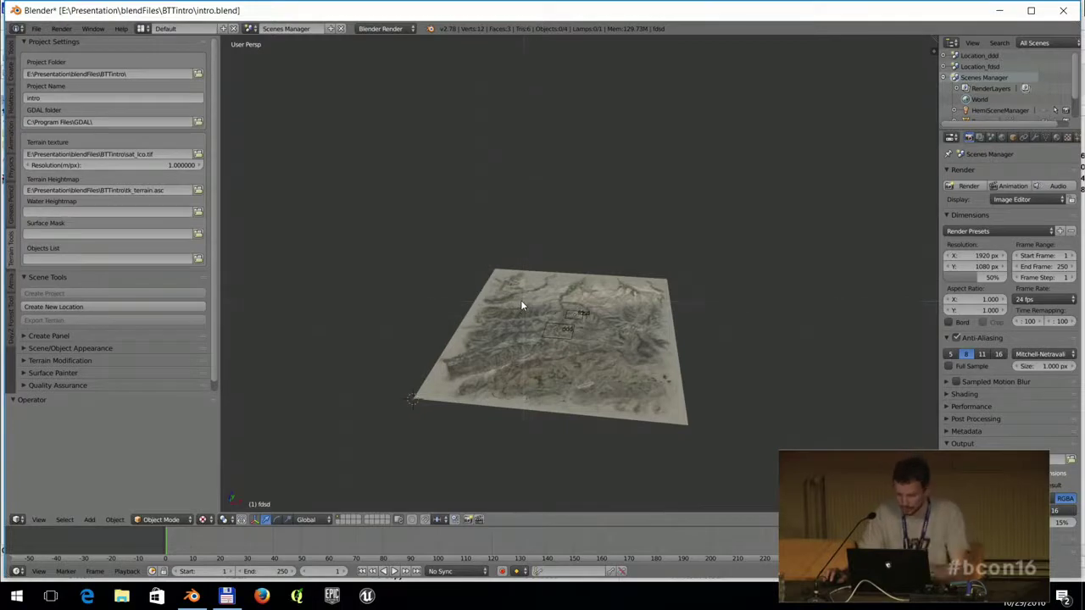
key("KP_7")
scroll(526, 216, "up", 4)
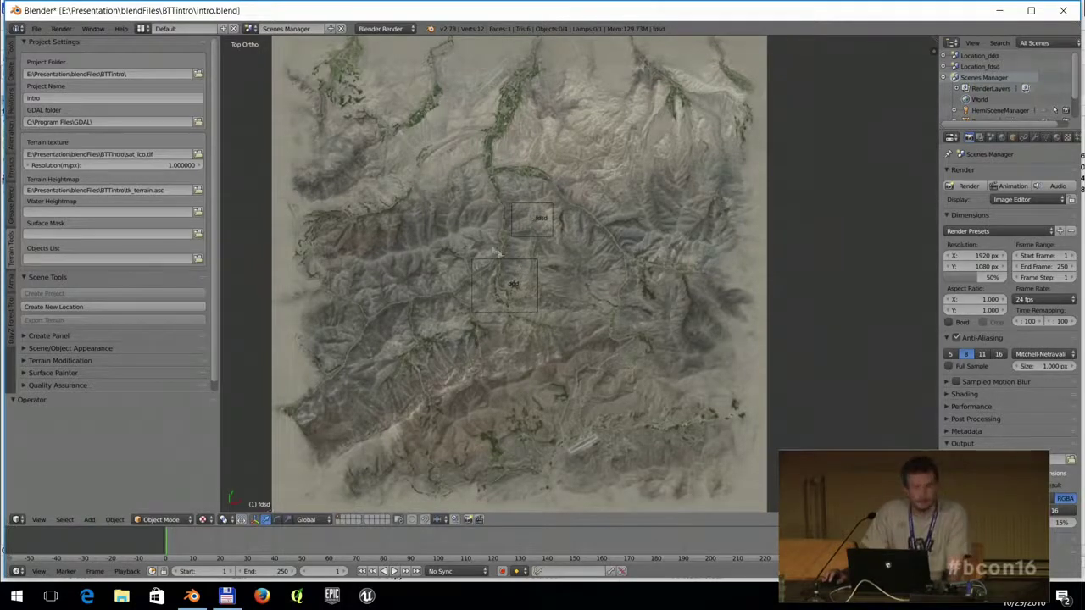
Narrow the tool shelf beside the terrain preview and expand its Scene/Object Appearance section.
left_click_drag(214, 219, 127, 211)
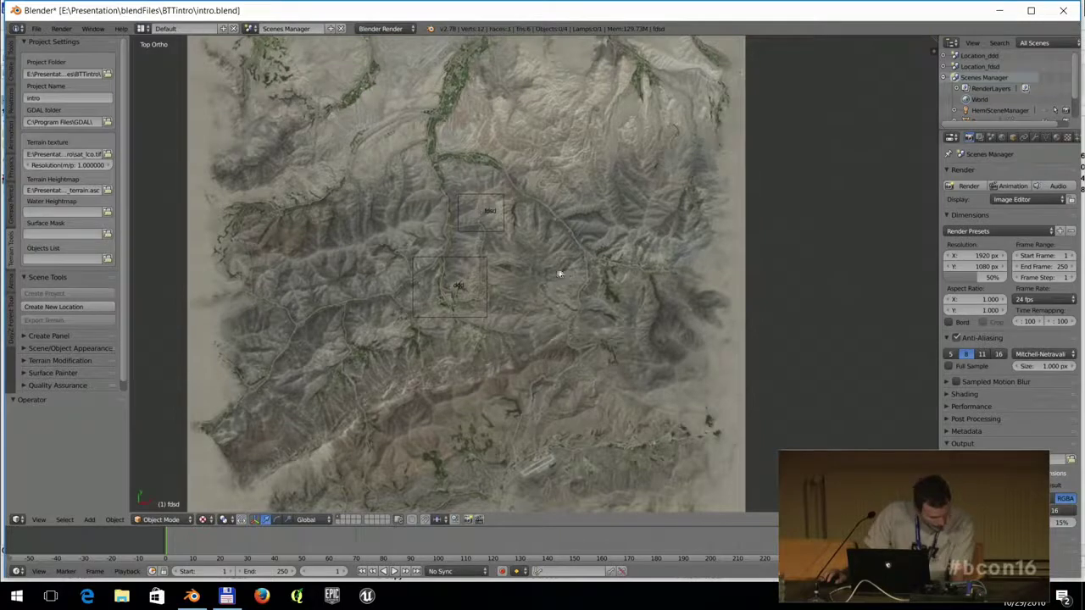
scroll(131, 300, "down", 1)
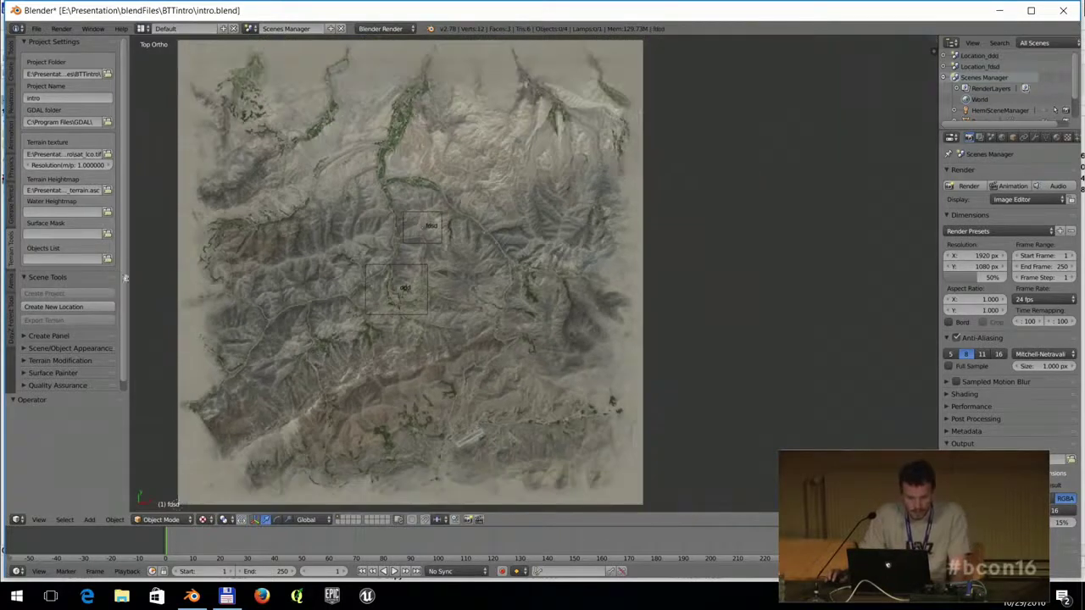
scroll(126, 300, "down", 1)
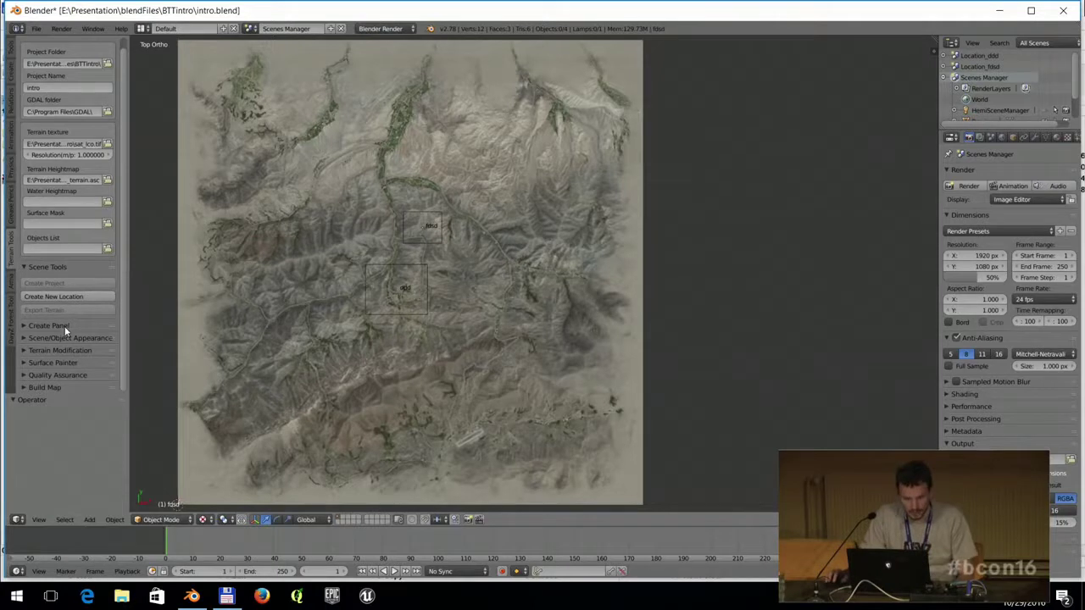
left_click(24, 339)
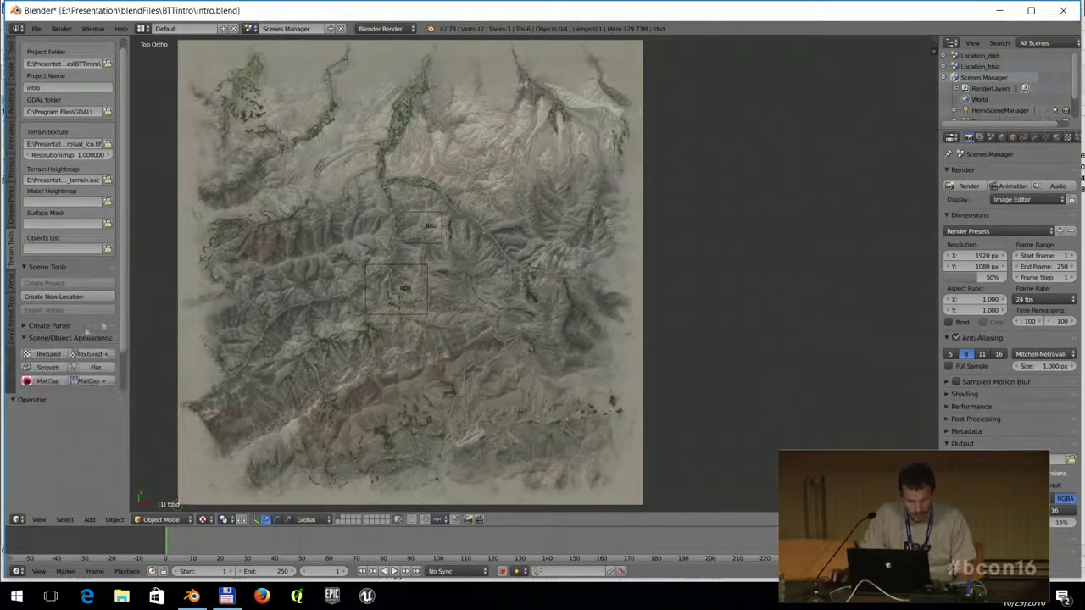
Switch to the Location_ddd scene, select its terrain and frame it close up.
left_click(249, 28)
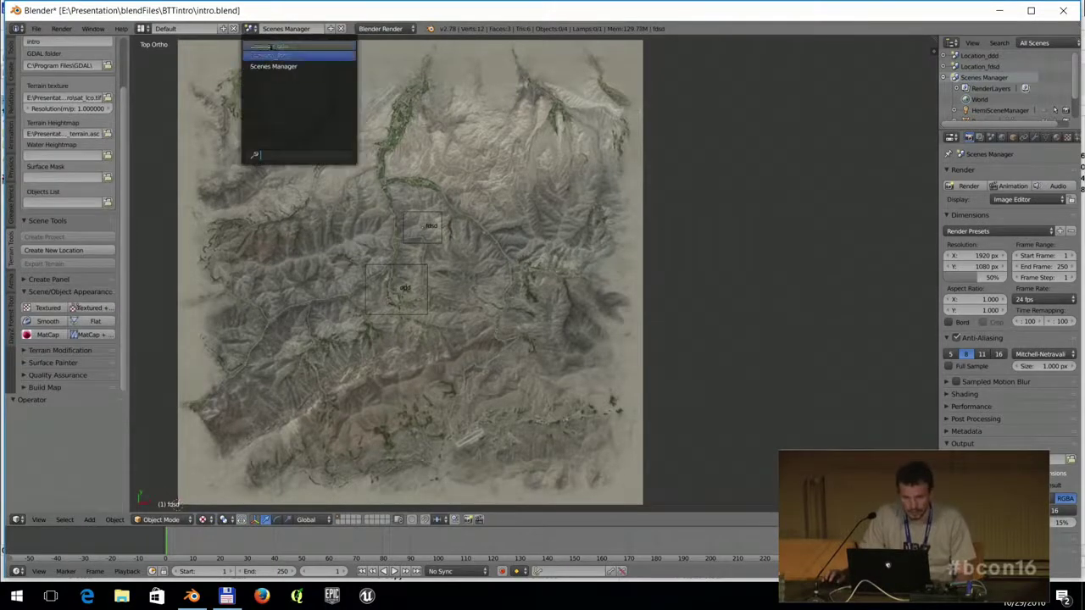
left_click(275, 41)
middle_click_drag(443, 210, 460, 211)
scroll(453, 208, "up", 4)
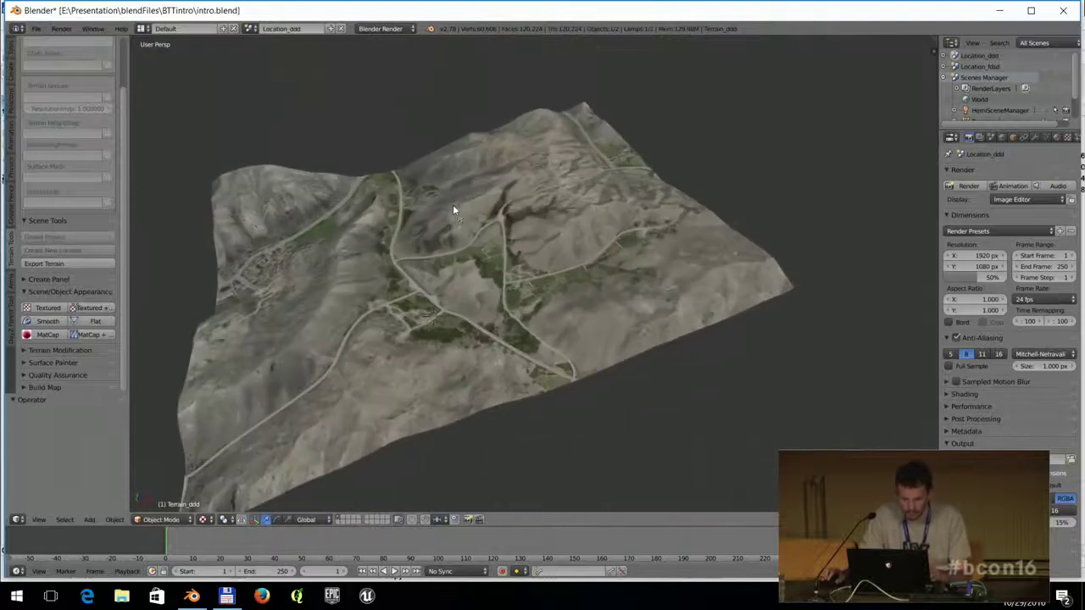
right_click(450, 229)
key("KP_Decimal")
scroll(449, 230, "up", 5)
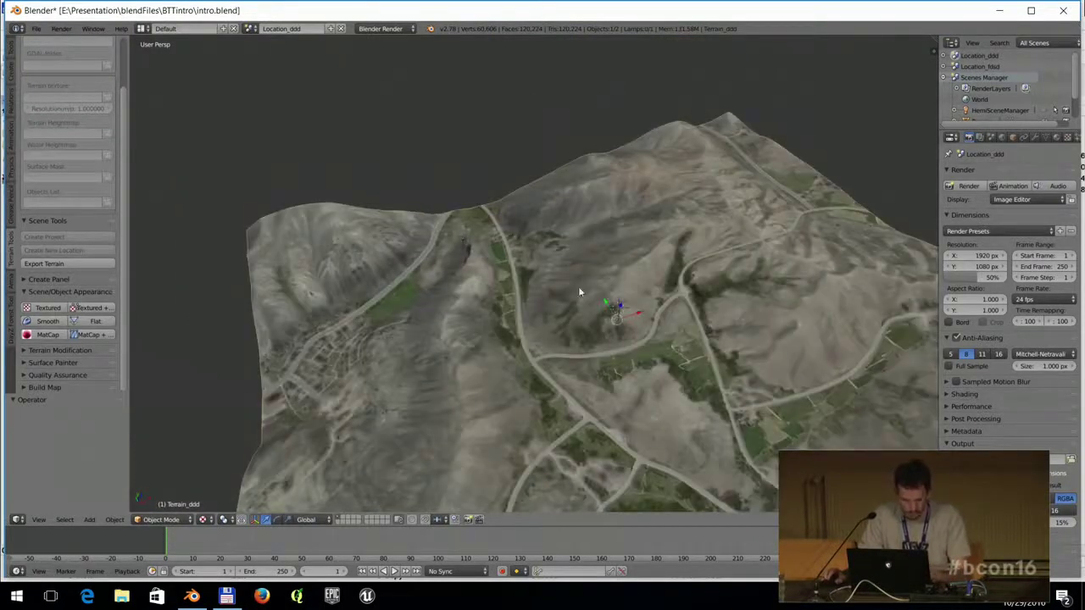
middle_click_drag(579, 292, 534, 187, "shift")
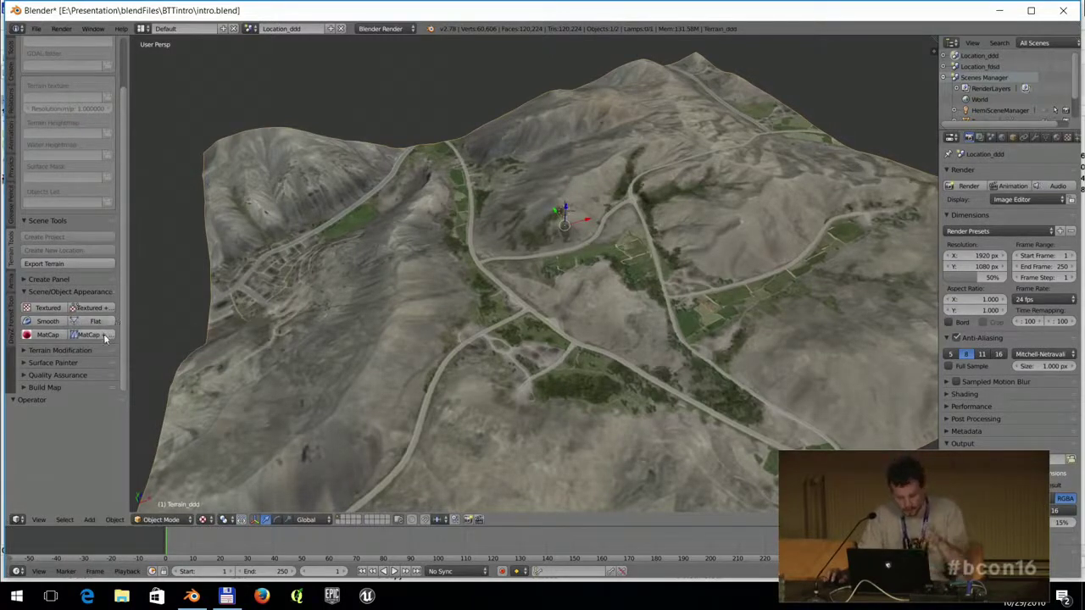
Shade the ddd terrain with the multicoloured normal-map MatCap and switch it to the MatCap + display.
left_click(47, 335)
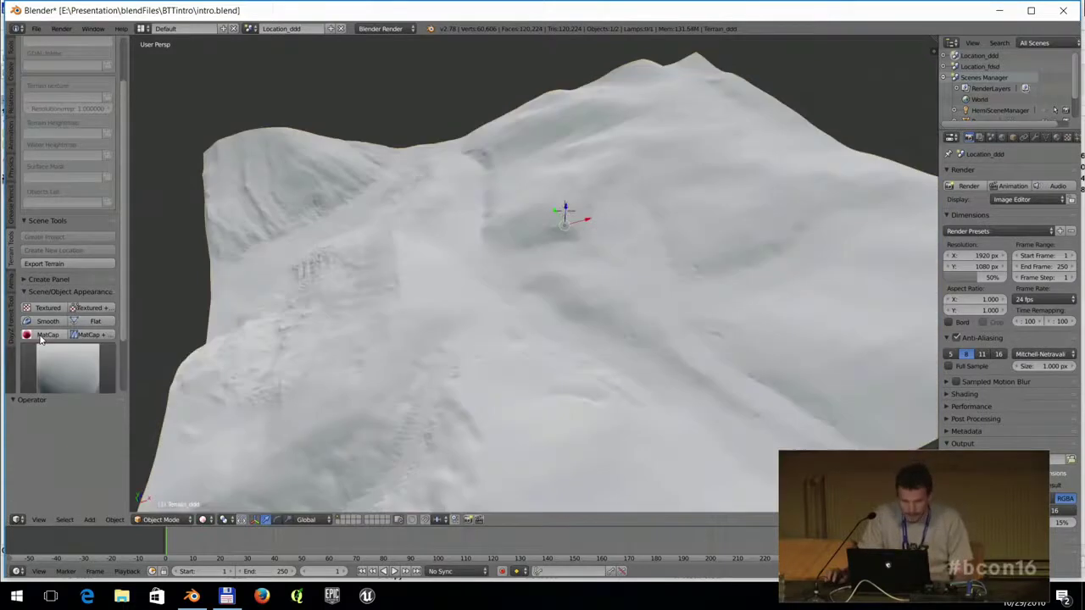
middle_click_drag(421, 231, 418, 231)
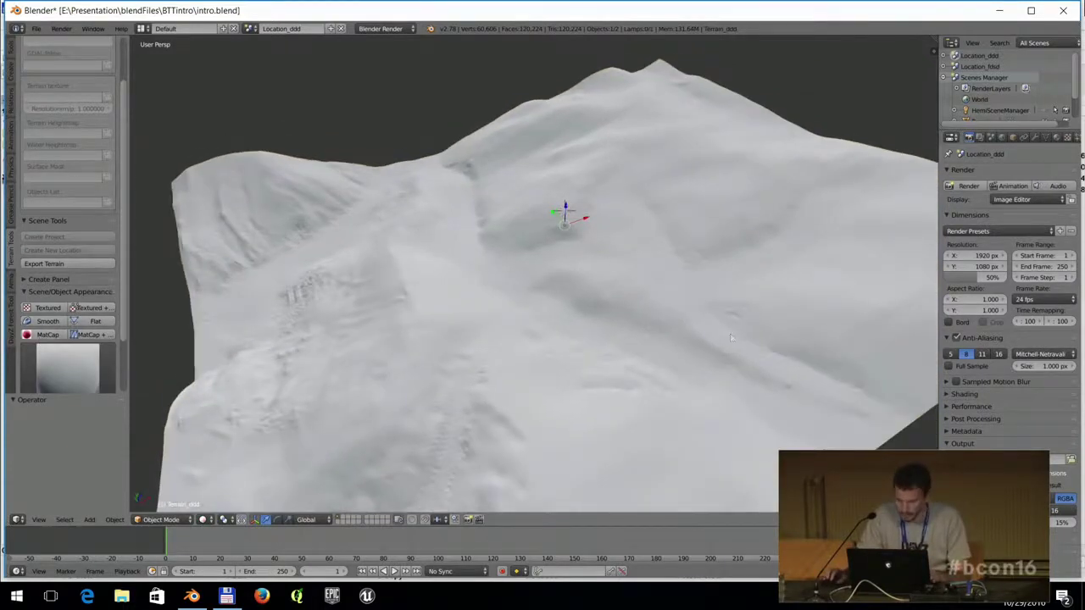
scroll(81, 349, "down", 2)
left_click(68, 334)
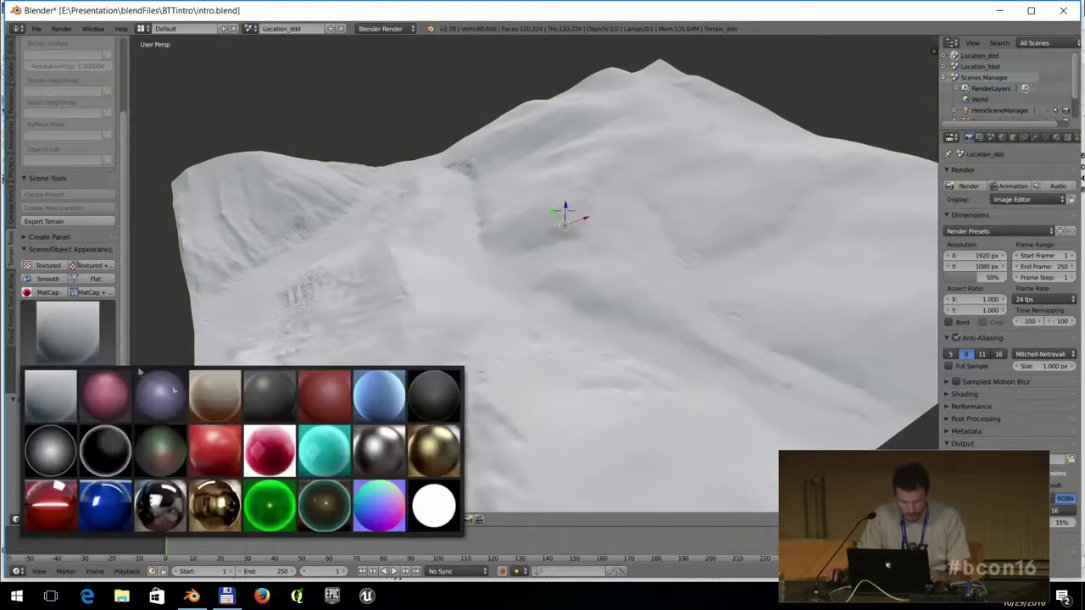
left_click(383, 505)
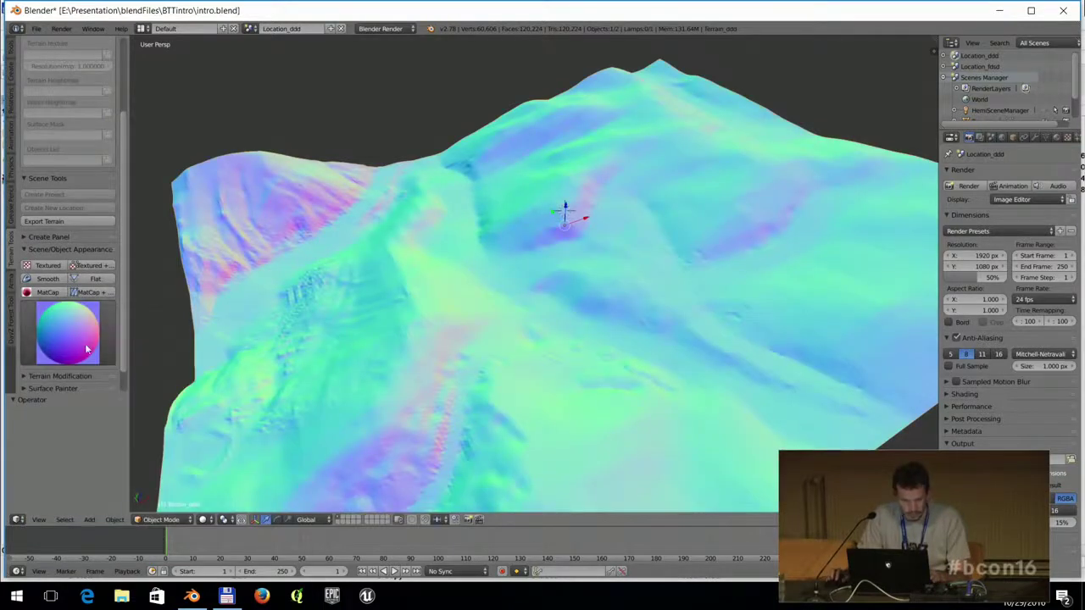
left_click(95, 293)
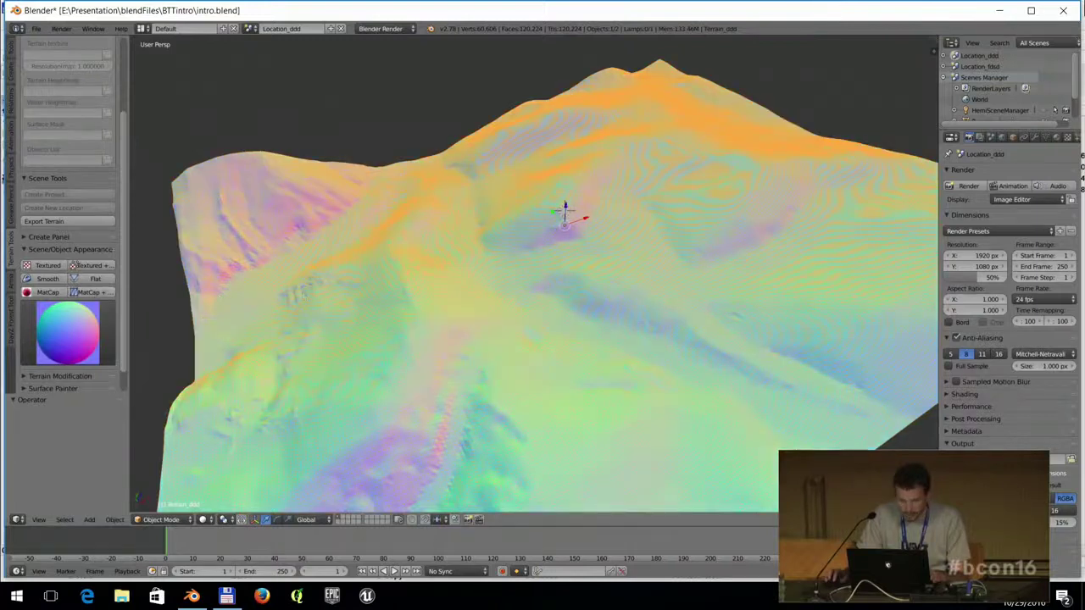
Fly over the MatCap-shaded ddd terrain with walk navigation to examine its slopes and mesh faces up close.
key("shift+f")
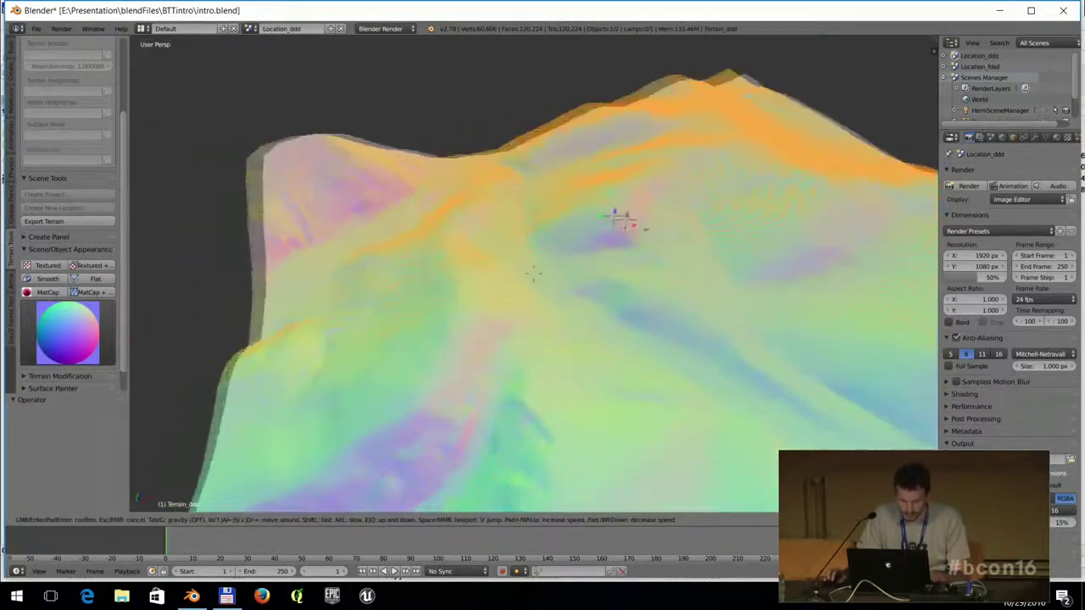
key("w")
key("w")
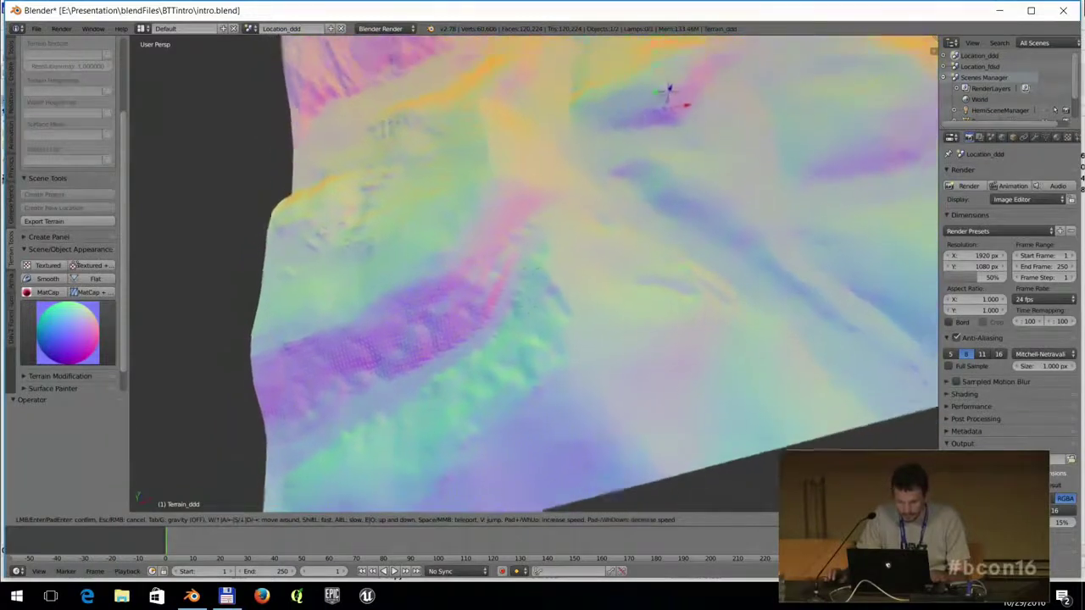
key("space")
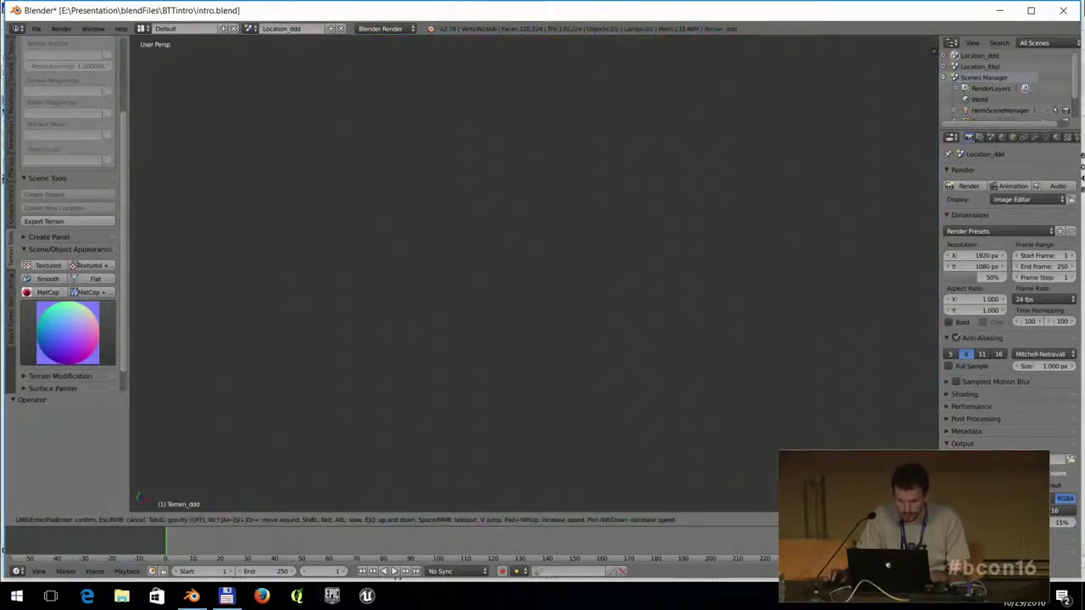
key("s")
key("w")
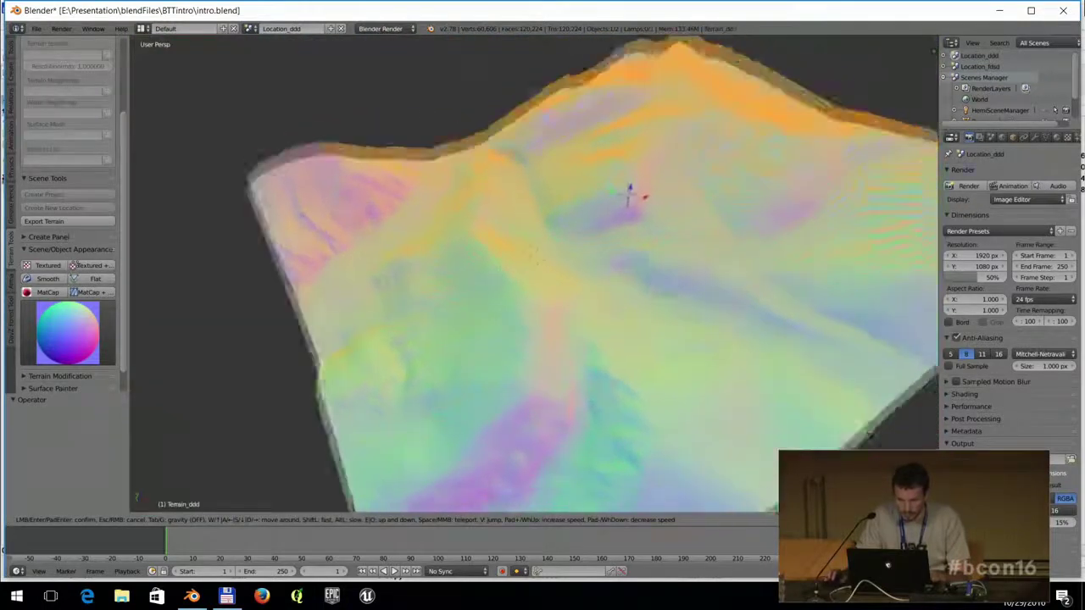
key("w")
key("w")
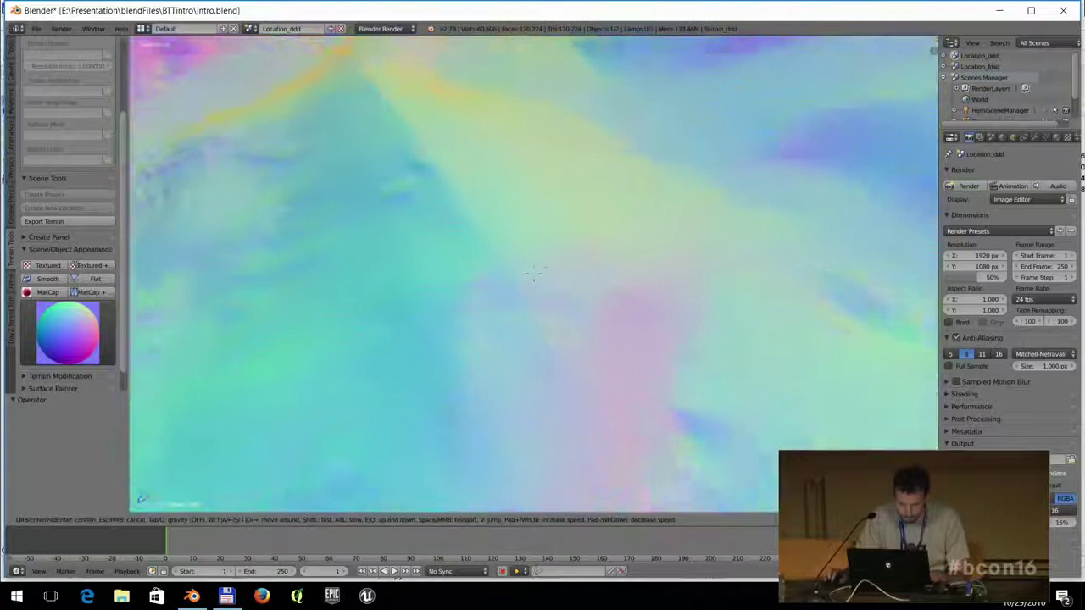
key("w")
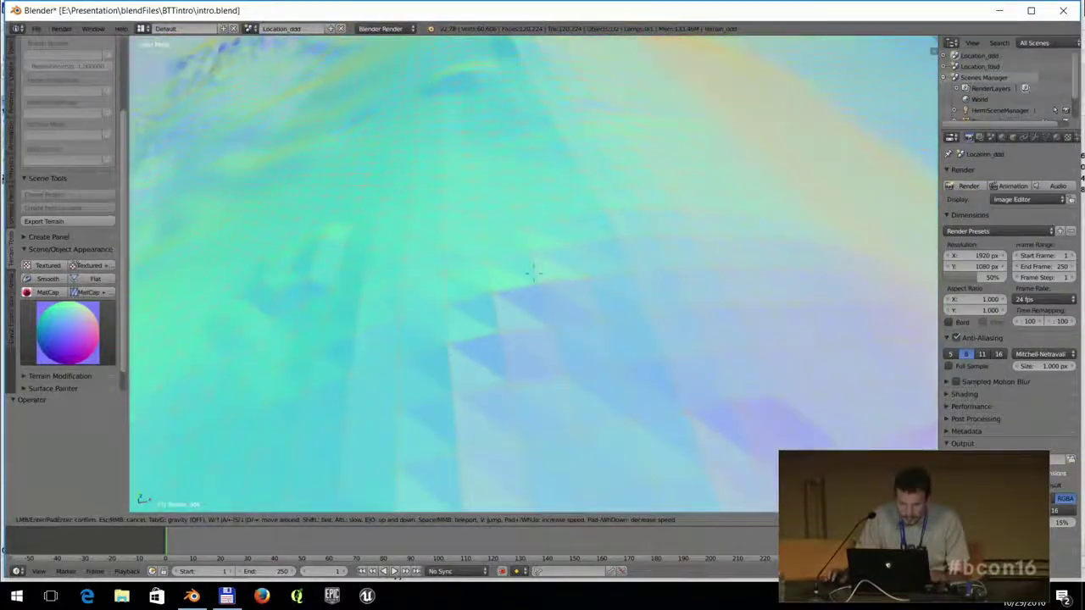
key("s")
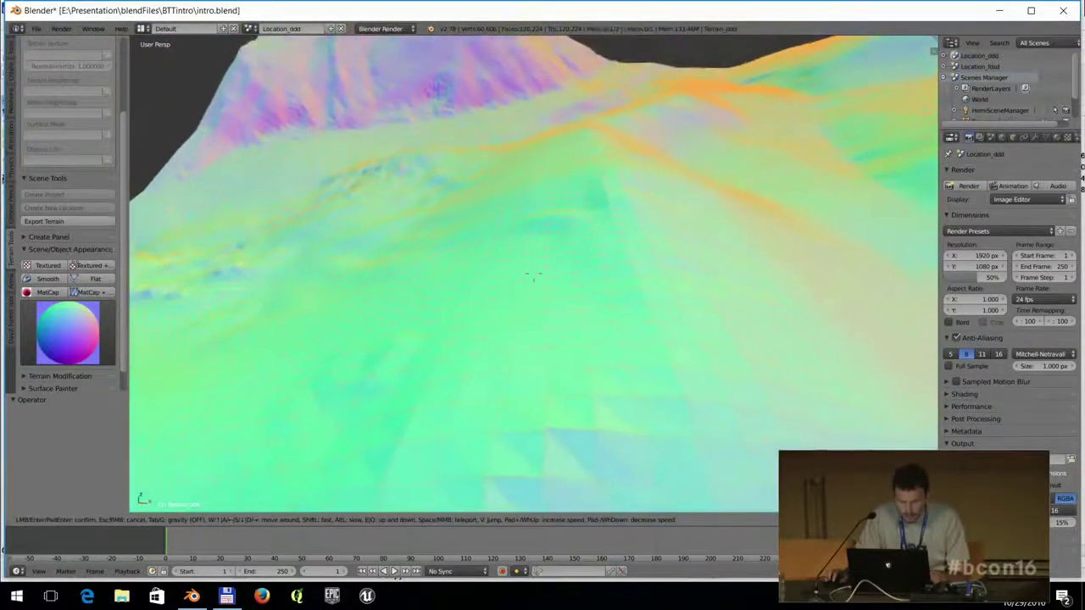
left_click(533, 274)
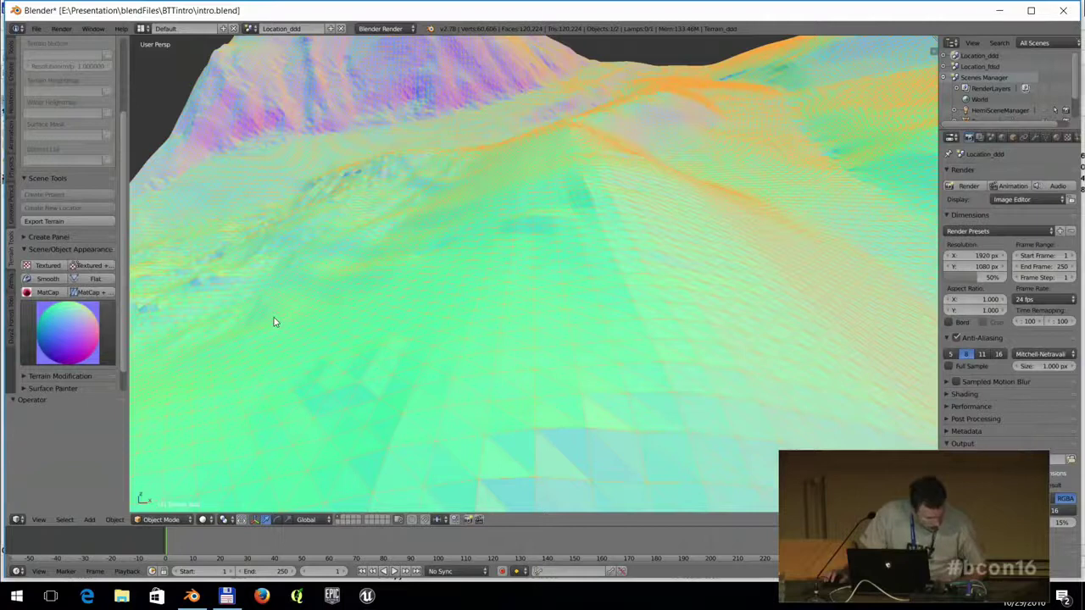
scroll(81, 327, "down", 2)
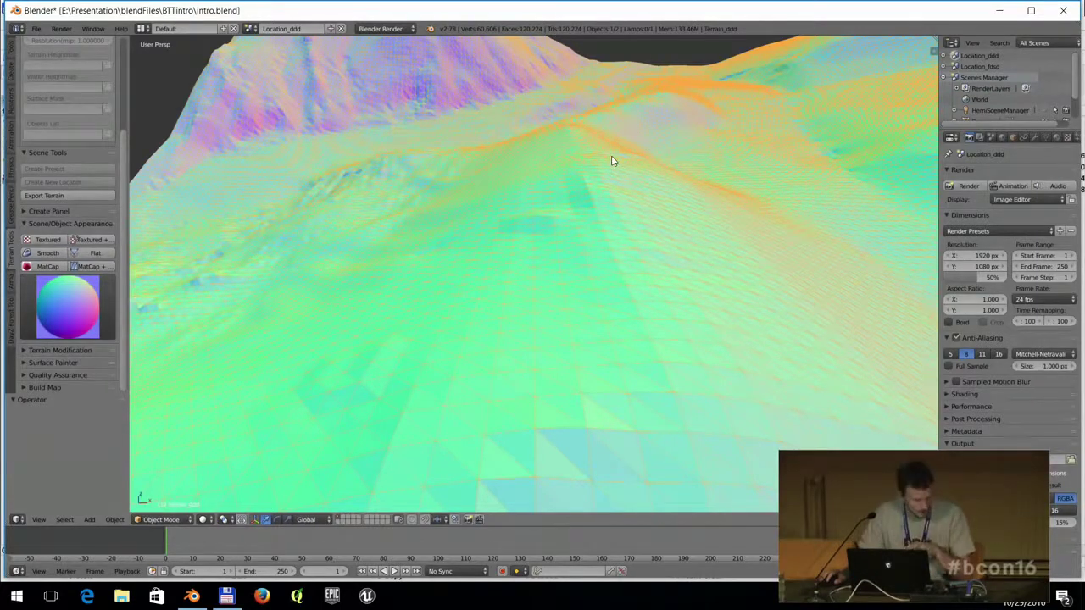
Switch to Total Commander, open tut02.avi from the Presentation folder in VLC media player and show it full screen.
left_click(226, 597)
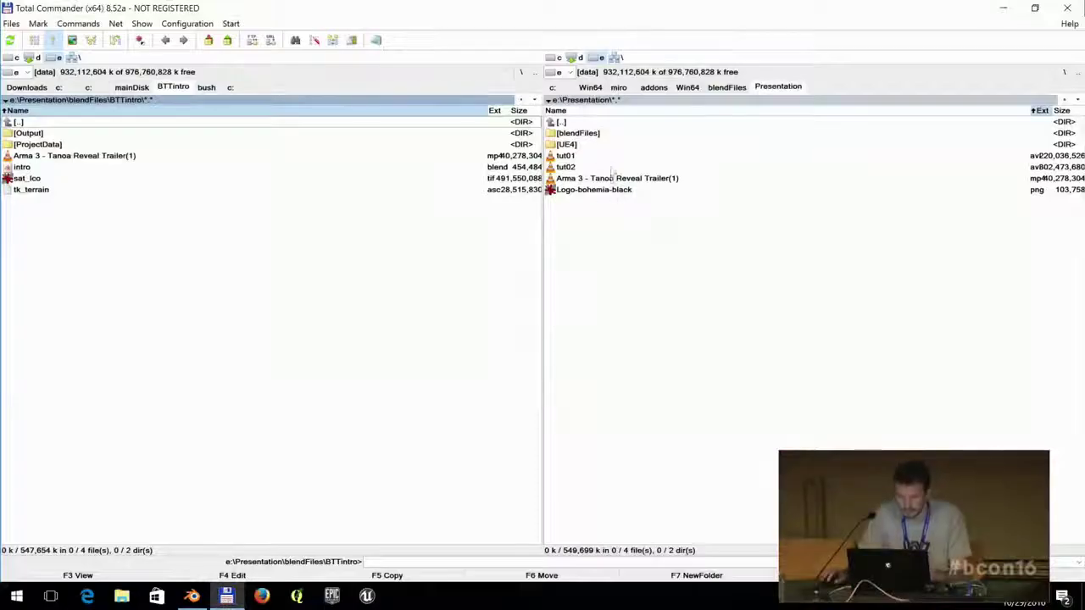
double_click(565, 167)
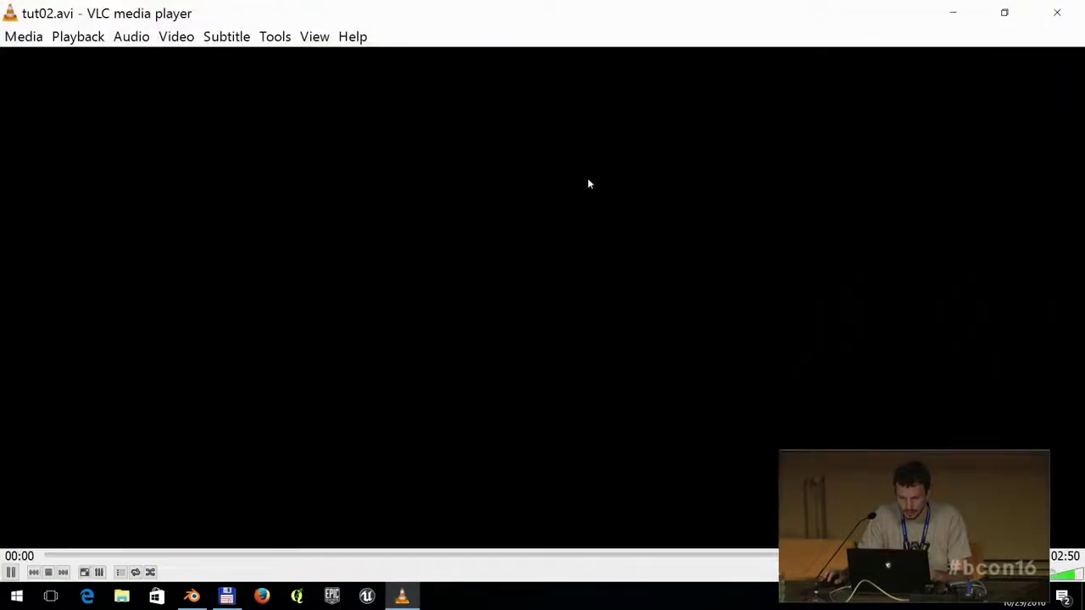
left_click(1004, 12)
double_click(783, 200)
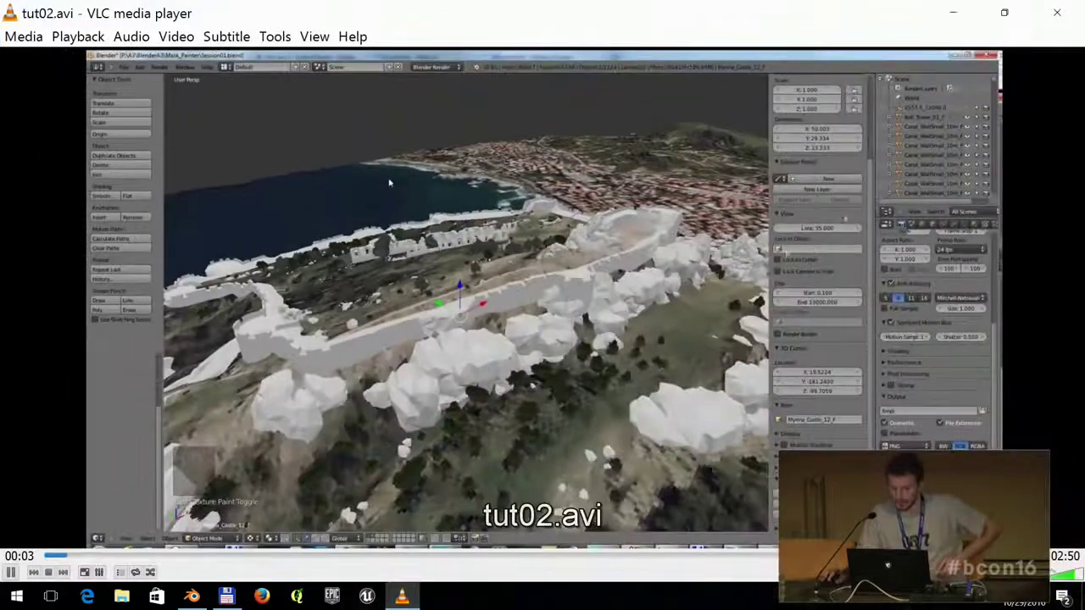
left_click(84, 575)
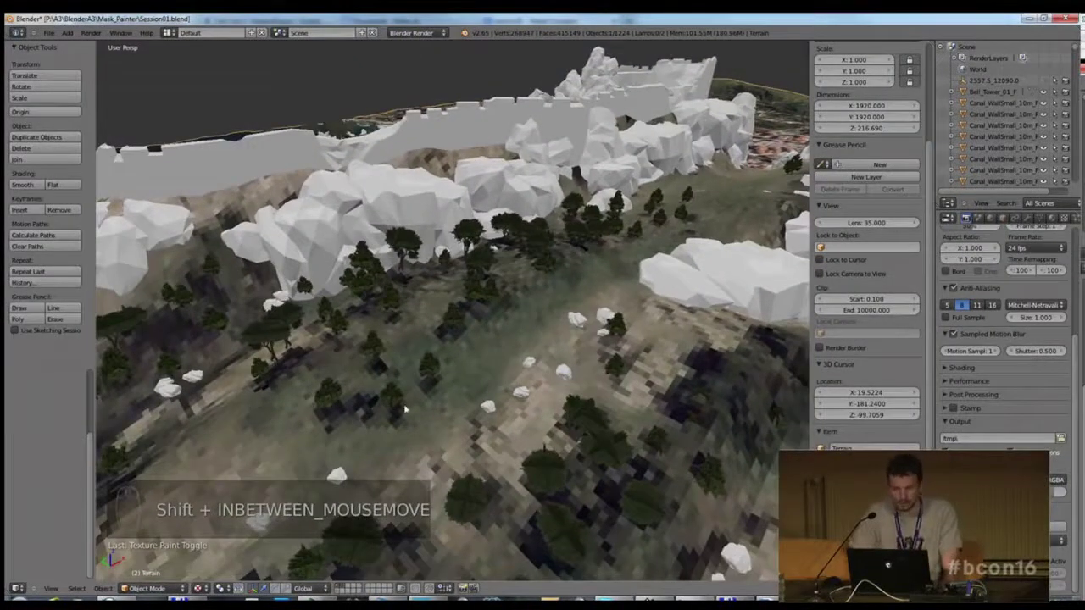
Watch the demonstration of painting ground surfaces on the terrain in tut02.avi.
left_click(146, 588)
left_click(155, 532)
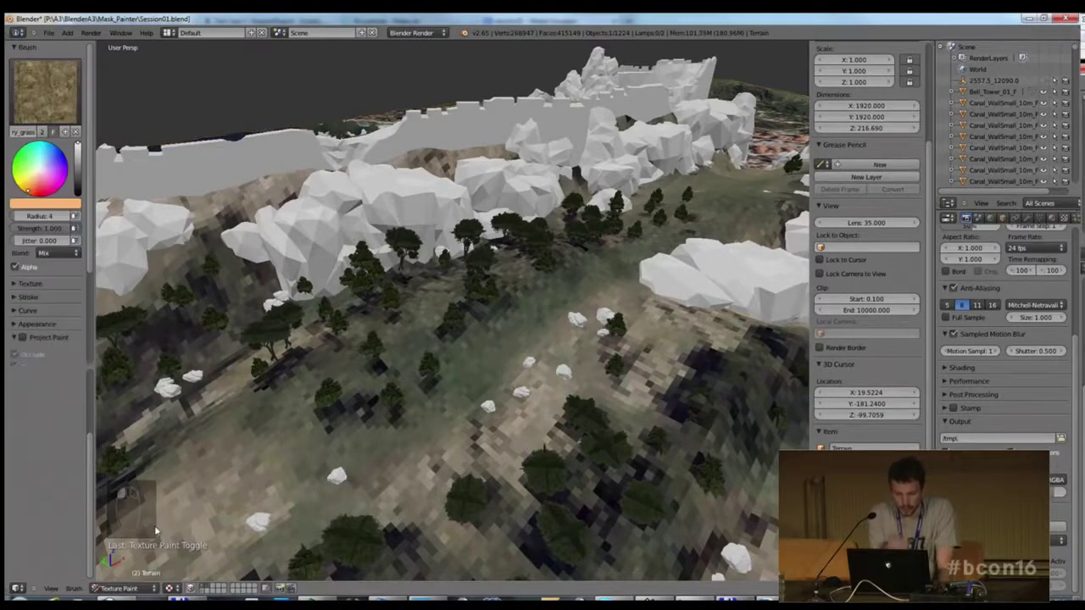
left_click(41, 101)
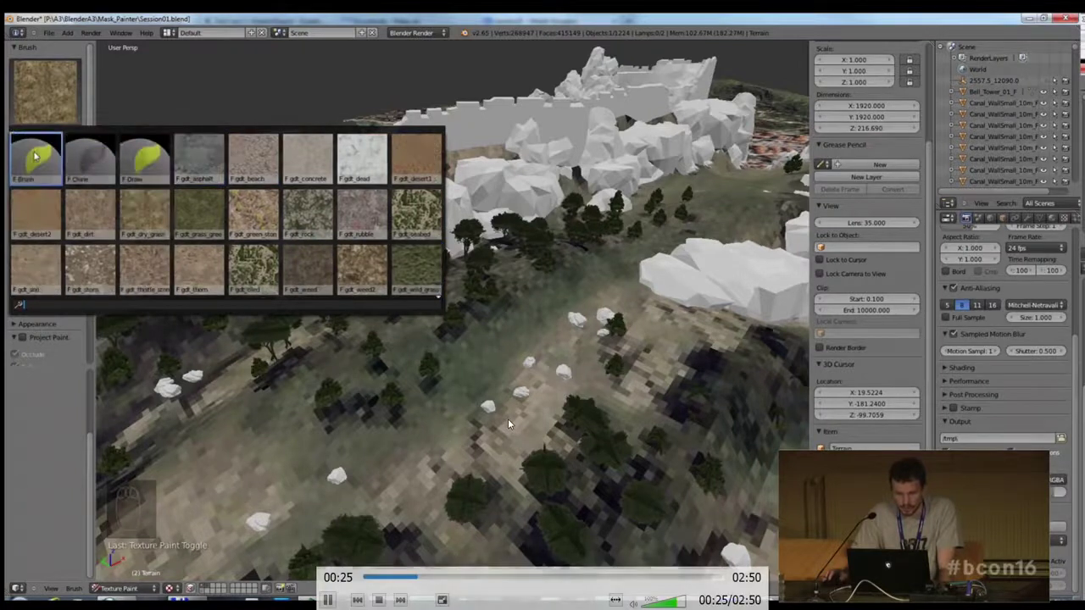
left_click(258, 155)
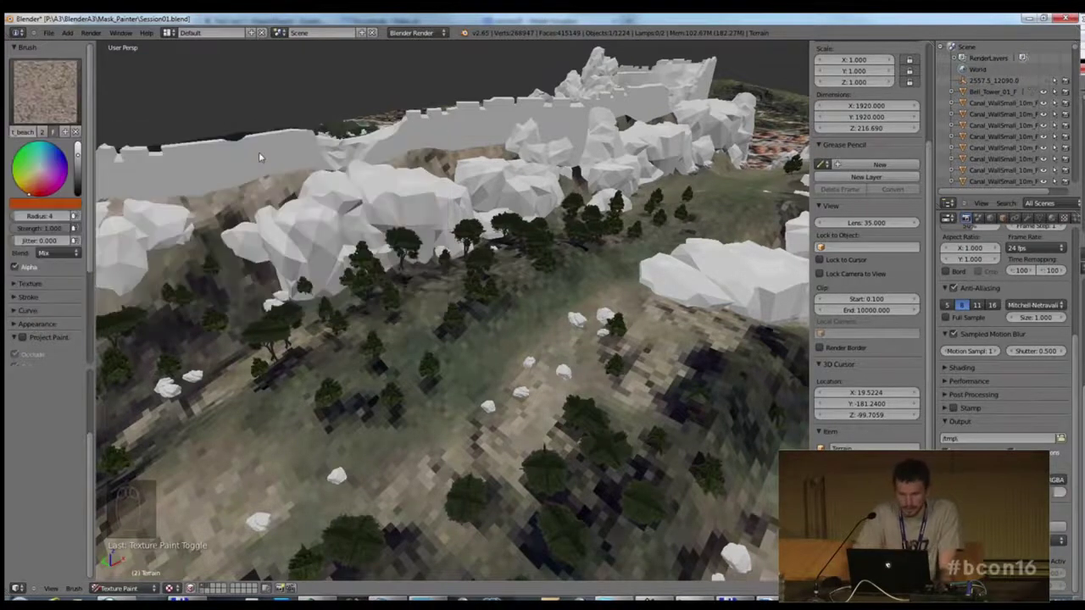
key("f")
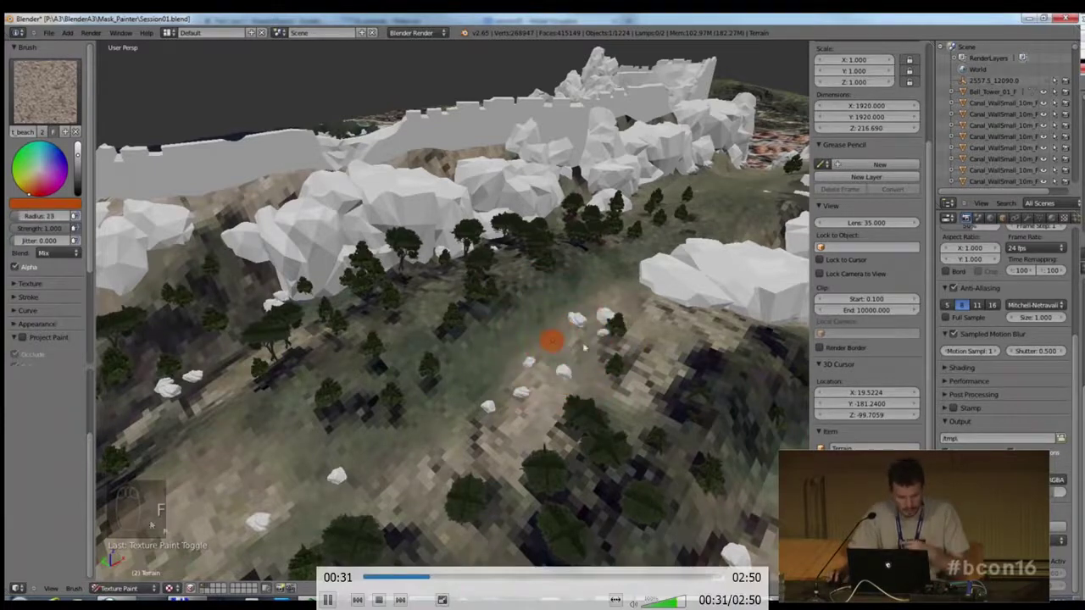
left_click(409, 577)
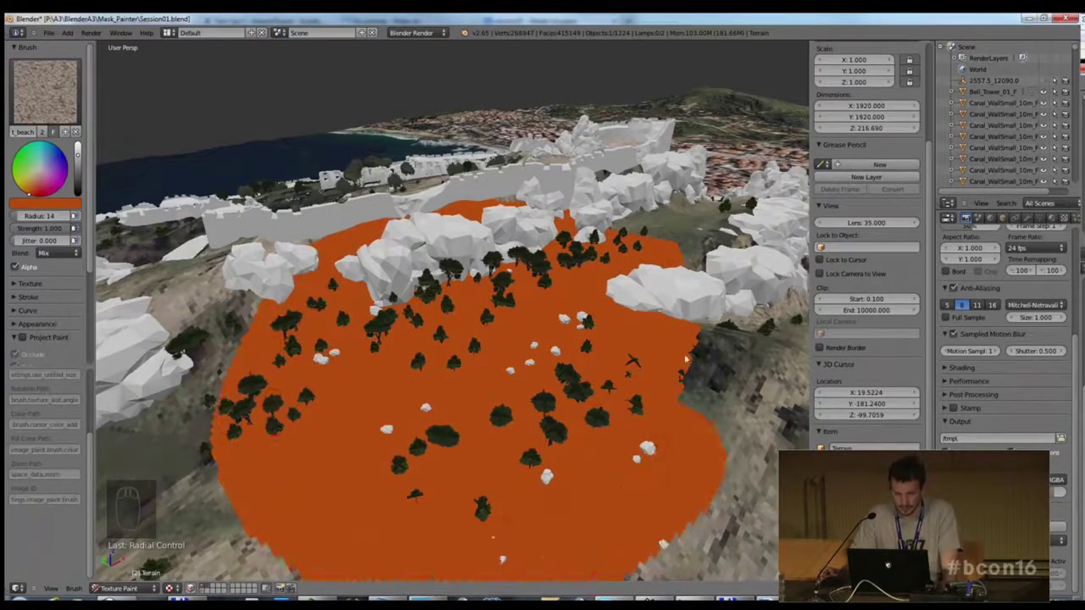
Watch the tut02.avi demonstration of leaving texture painting and moving the selector square over the farmland beside the town.
mouse_move(548, 337)
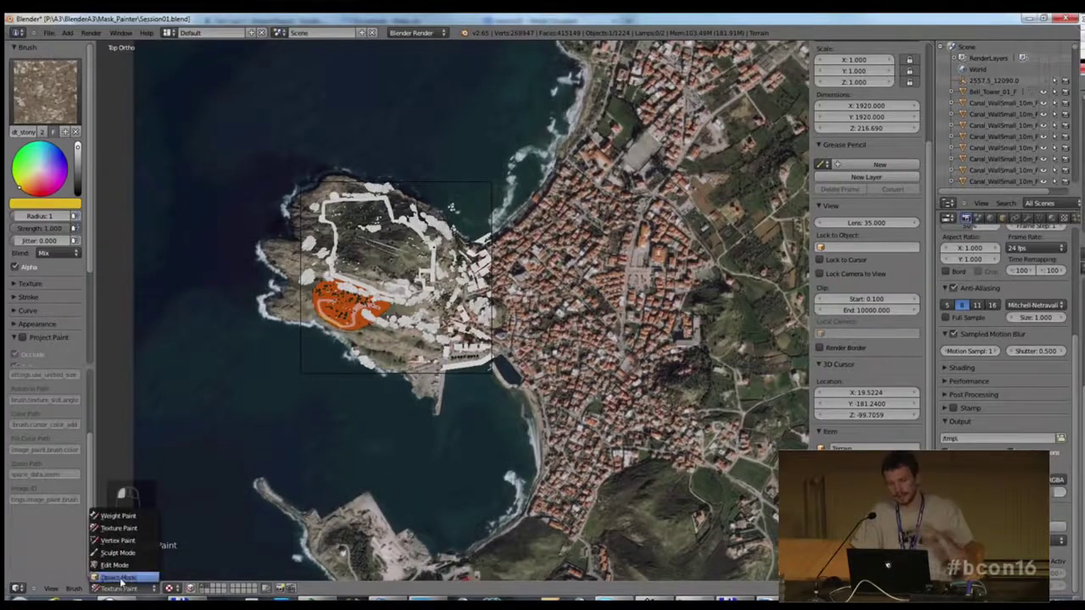
left_click(122, 577)
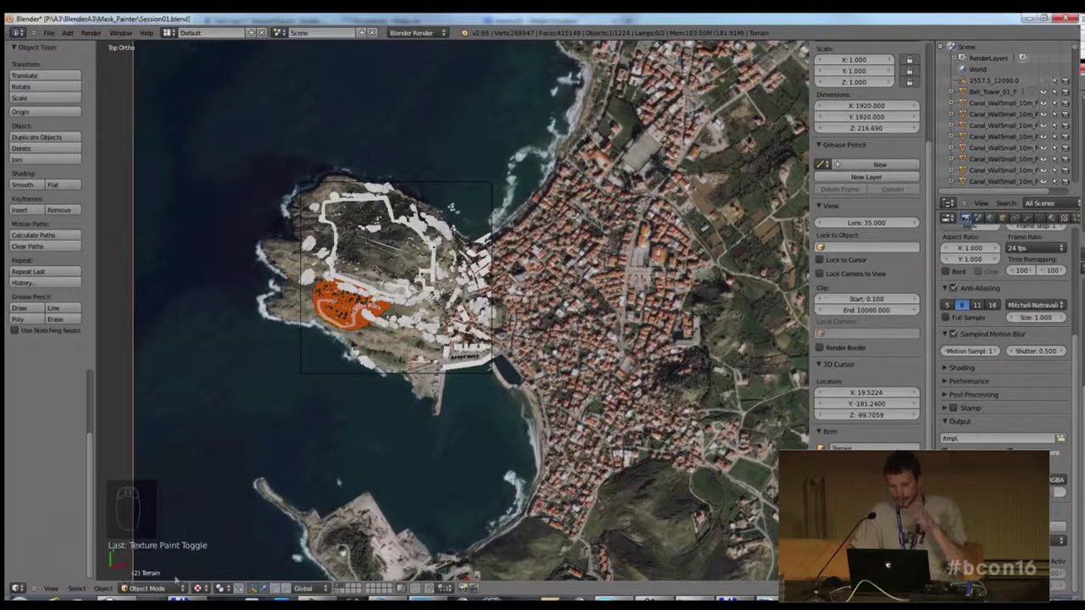
right_click(464, 185)
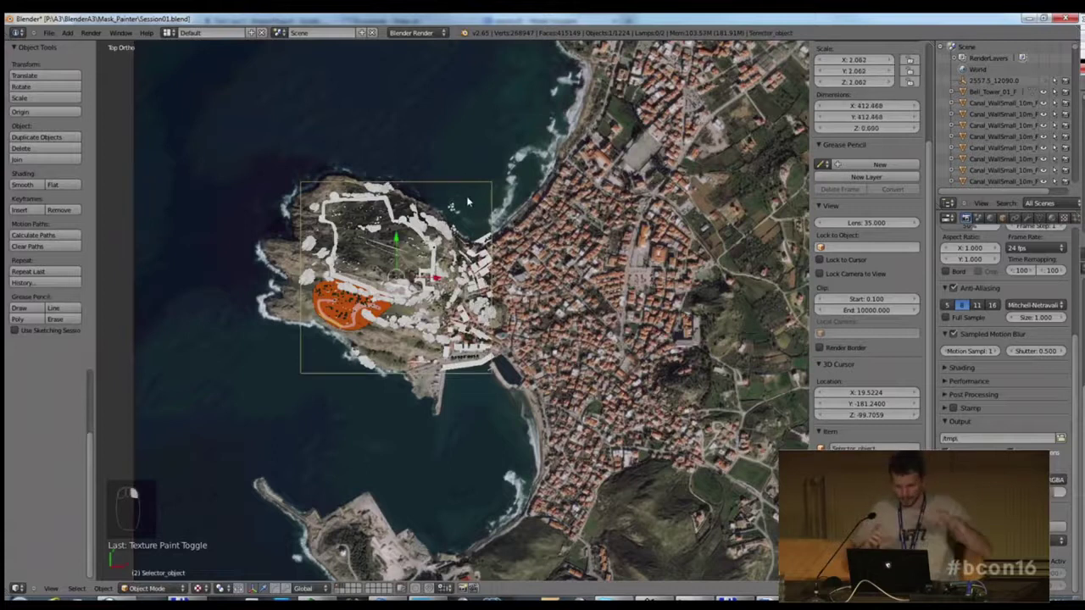
key("g")
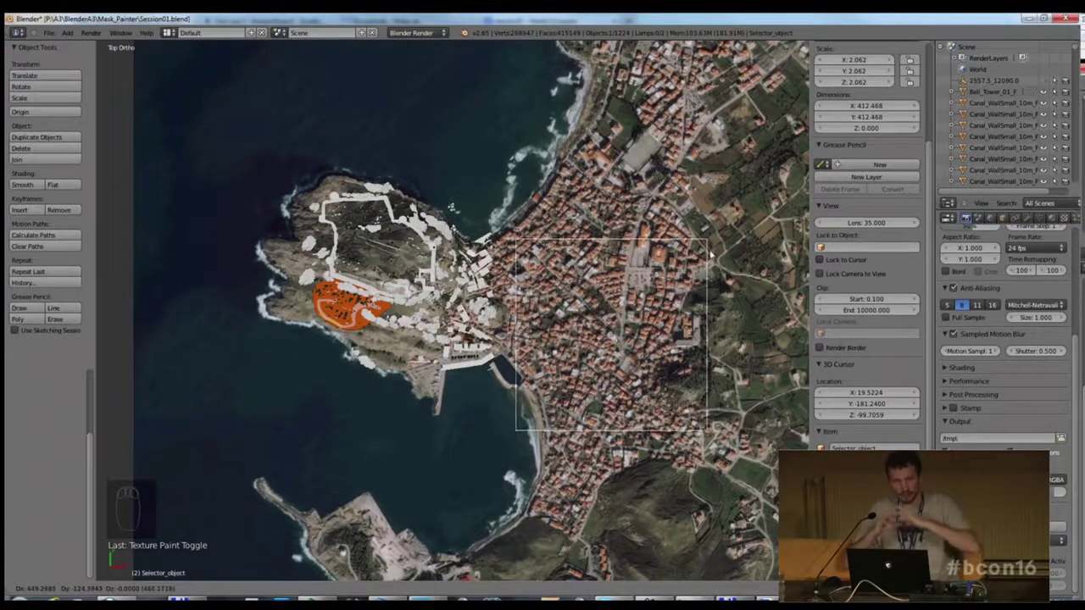
left_click(807, 288)
middle_click_drag(729, 266, 607, 180, "shift")
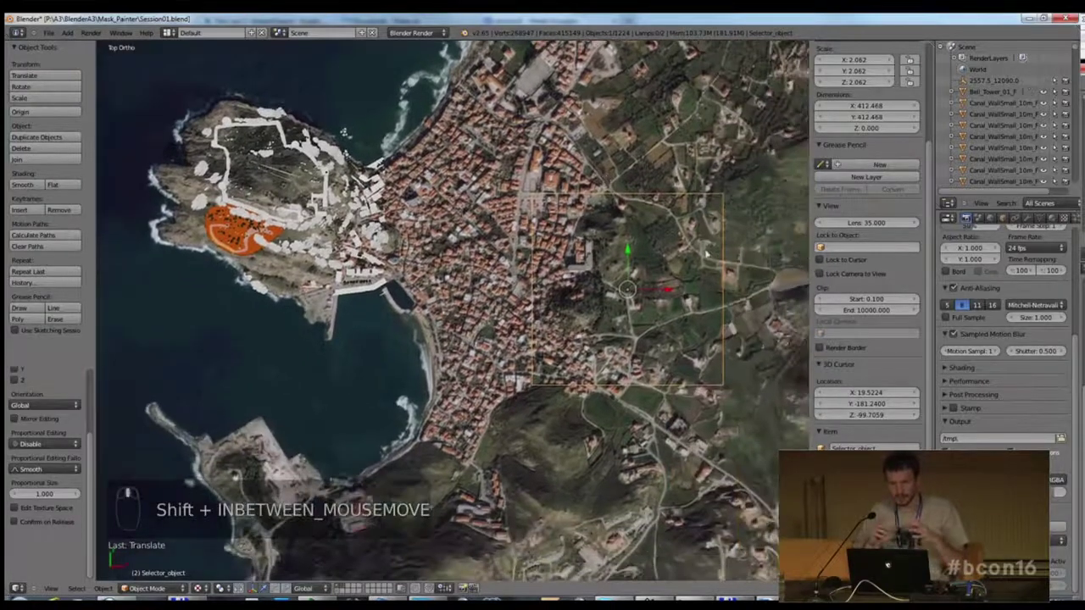
middle_click_drag(714, 296, 714, 261, "ctrl")
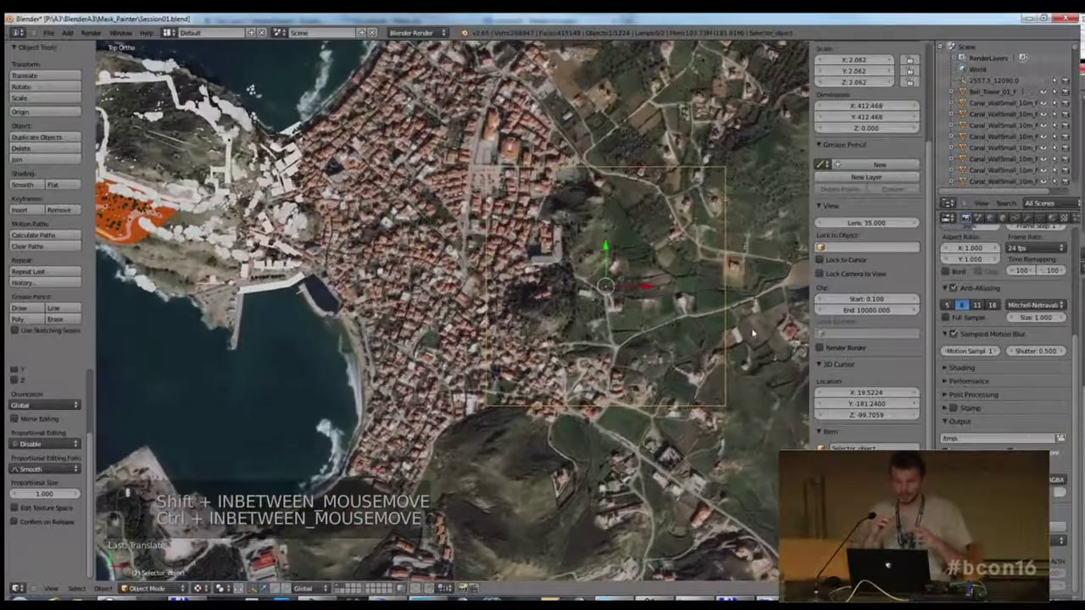
key("s")
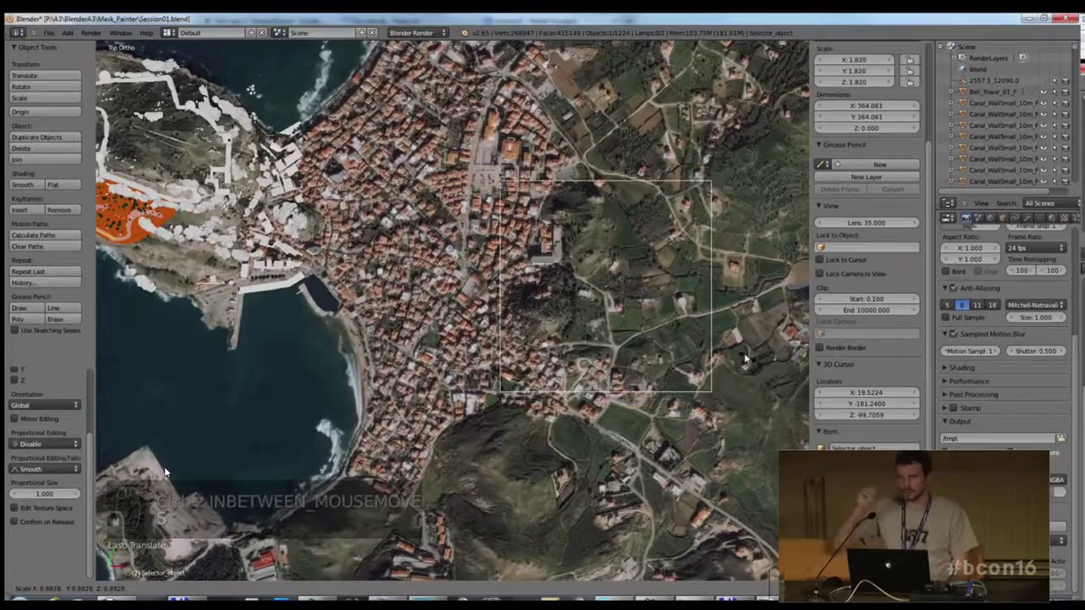
left_click(744, 360)
key("g")
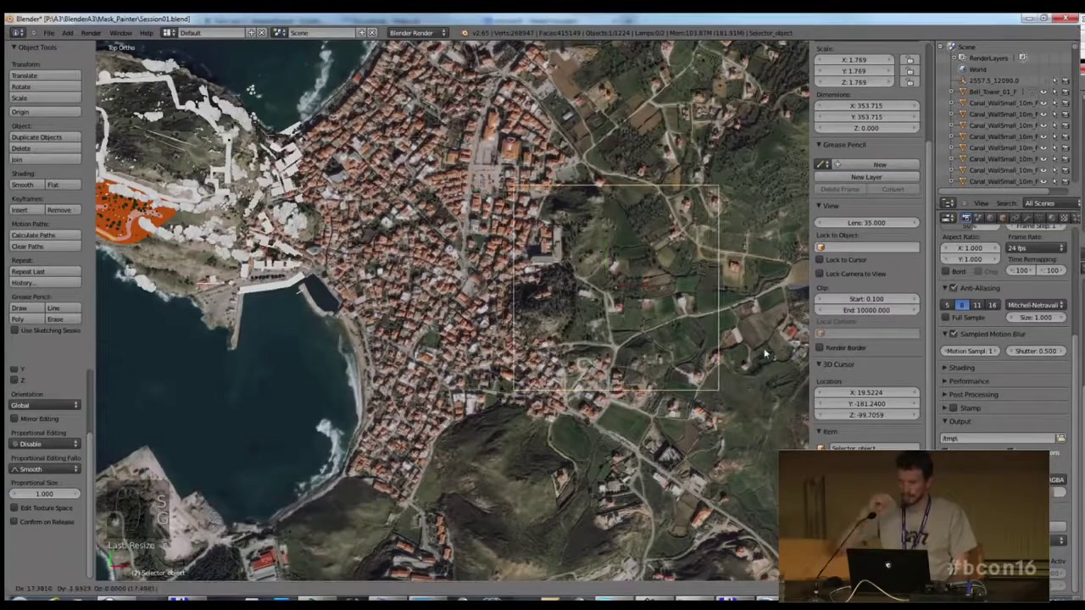
left_click(665, 299)
scroll(665, 299, "up", 1)
scroll(665, 298, "down", 3)
middle_click_drag(601, 235, 612, 247, "shift")
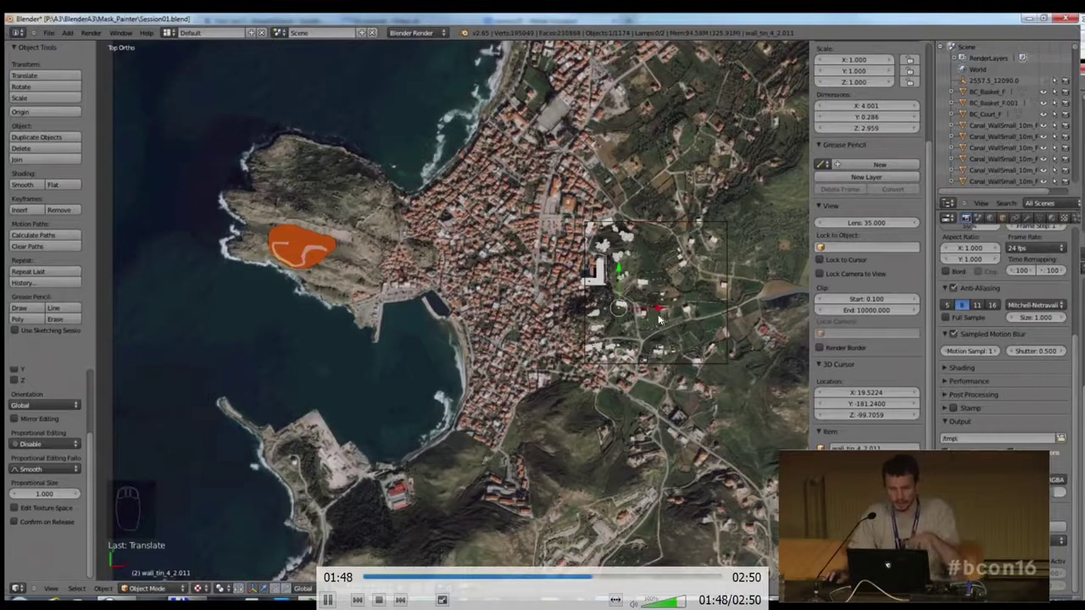
scroll(397, 373, "up", 3)
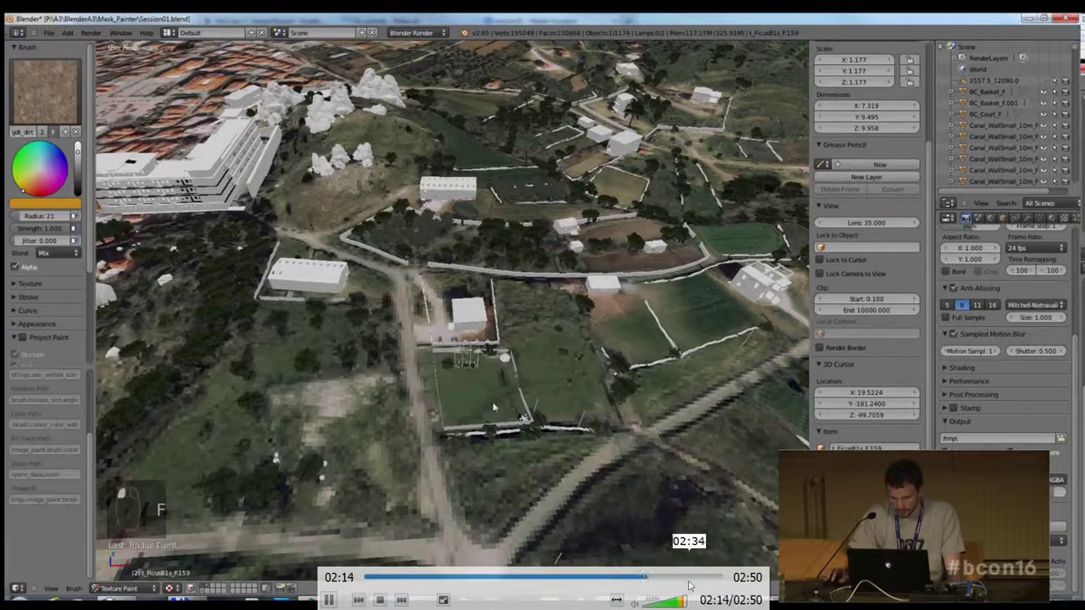
Skip ahead in tut02.avi to 02:32, 02:42 and close to the end to view the painted surface results.
left_click(682, 577)
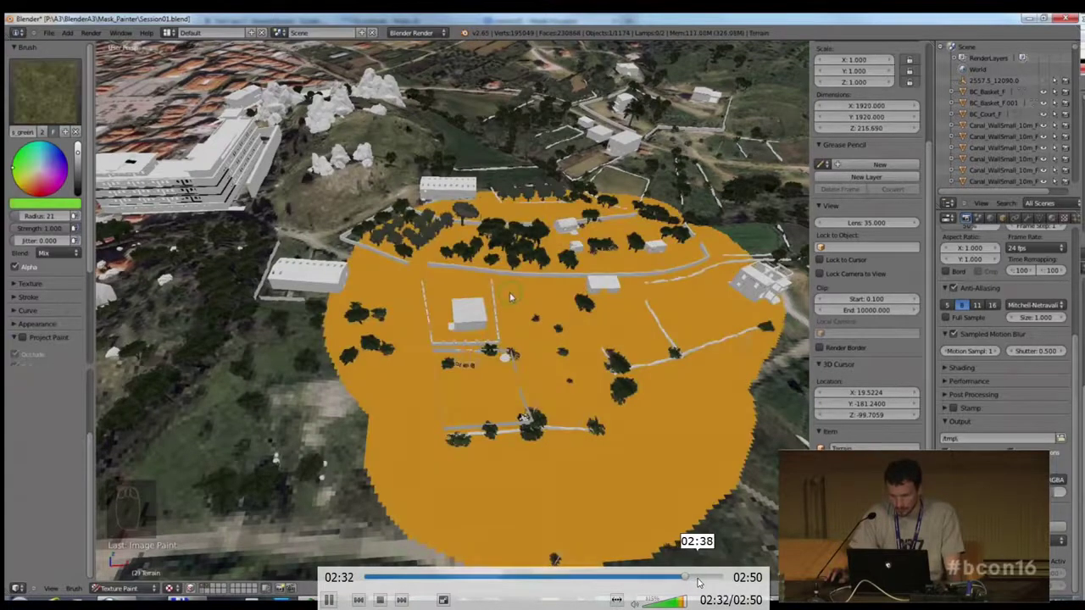
left_click(704, 579)
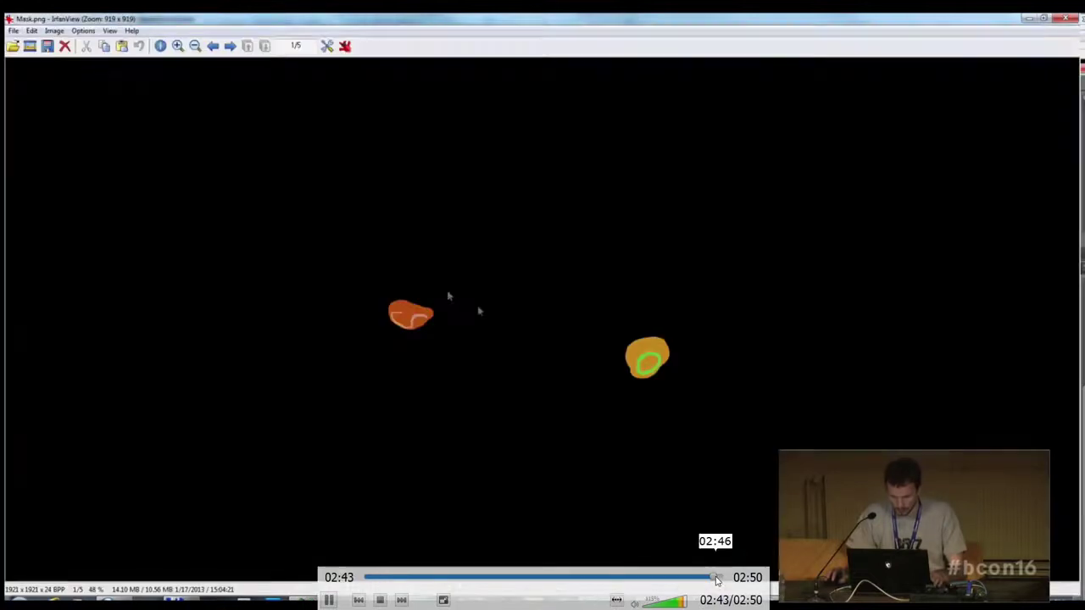
left_click(716, 579)
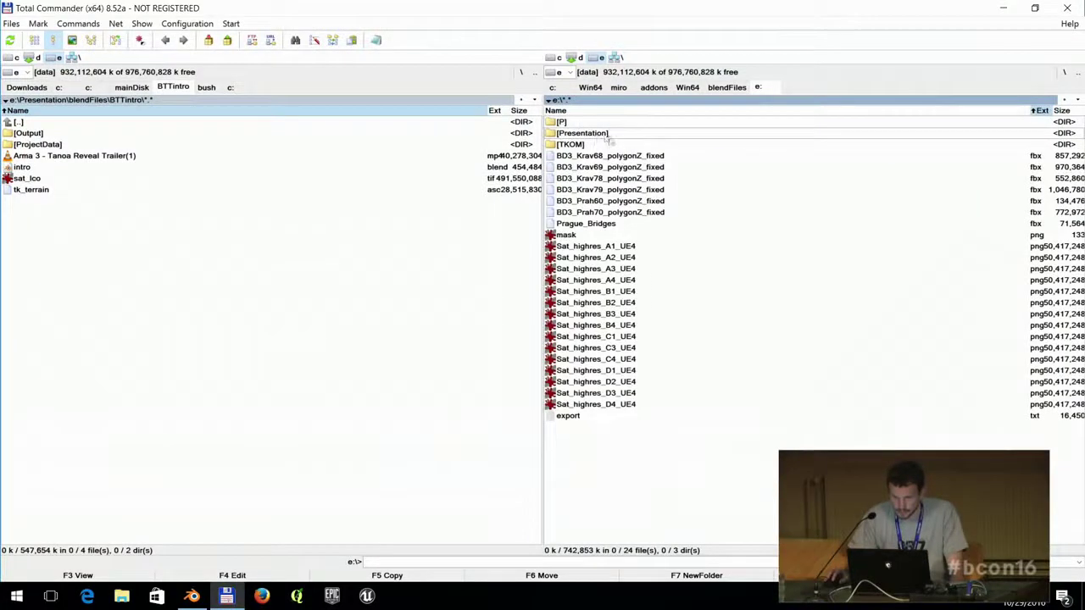
Browse in Total Commander to Presentation\blendFiles\SeattleSculpt and view TKOH_Environments_US_3.jpg enlarged in IrfanView.
double_click(581, 133)
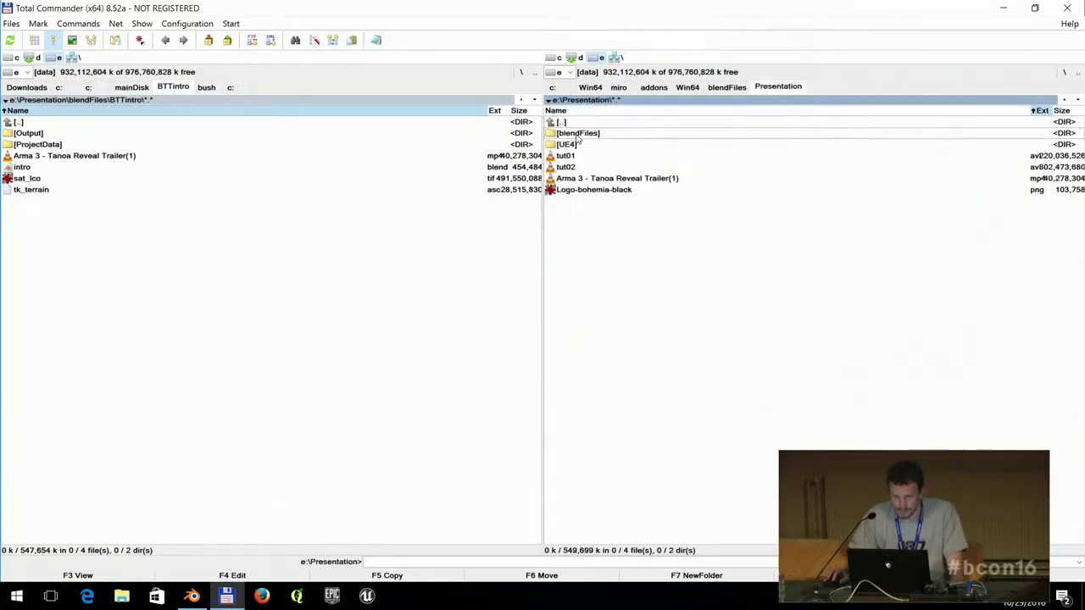
double_click(575, 134)
double_click(583, 191)
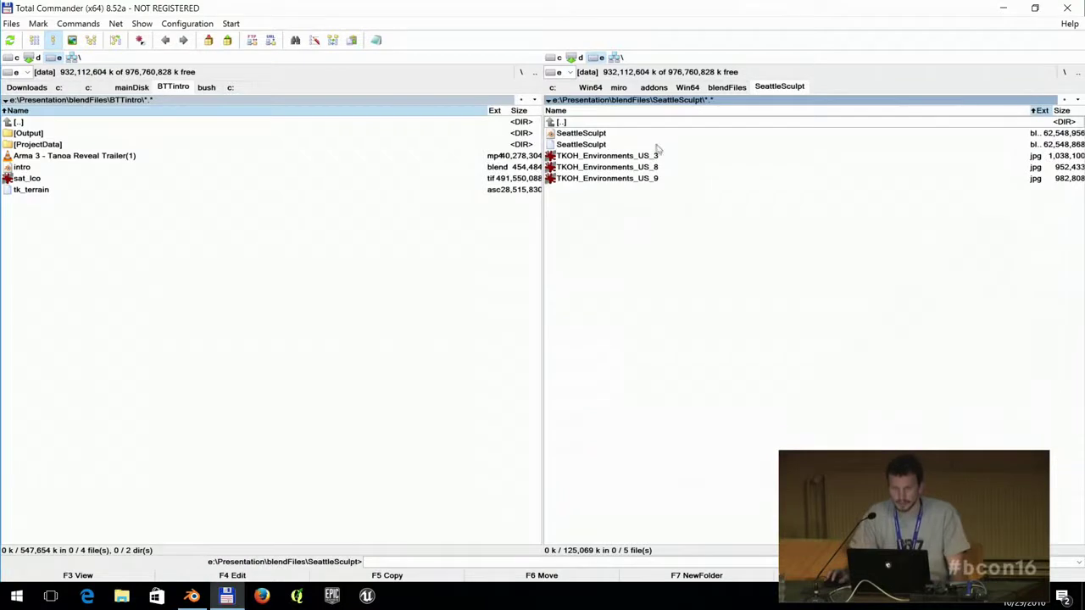
double_click(615, 156)
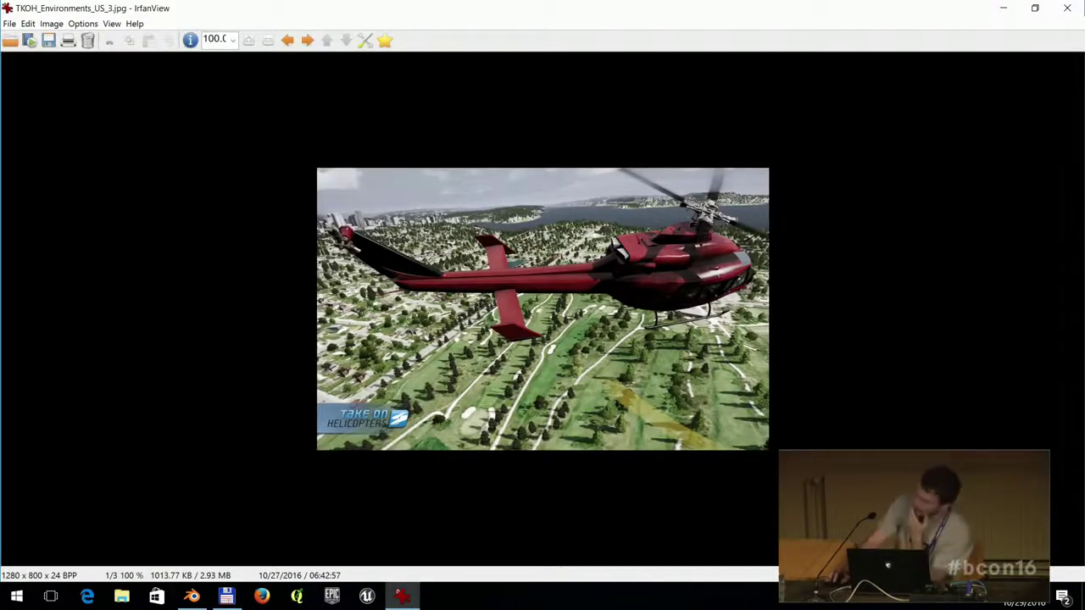
scroll(566, 302, "up", 4, "ctrl")
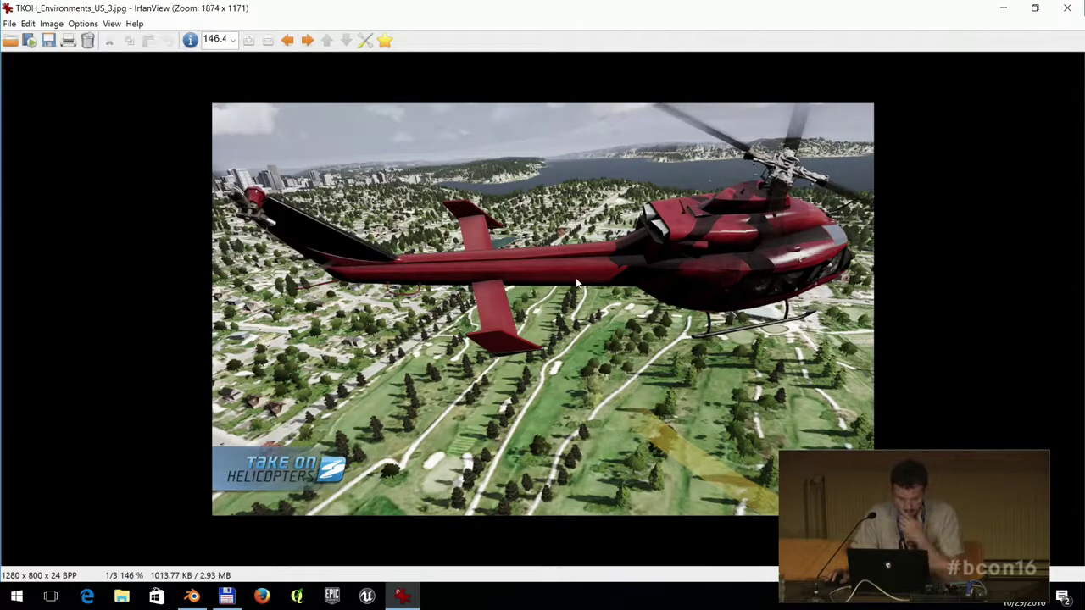
View enlarged TKOH_Environments_US_8.jpg and TKOH_Environments_US_9.jpg, and close the image viewer.
key("space")
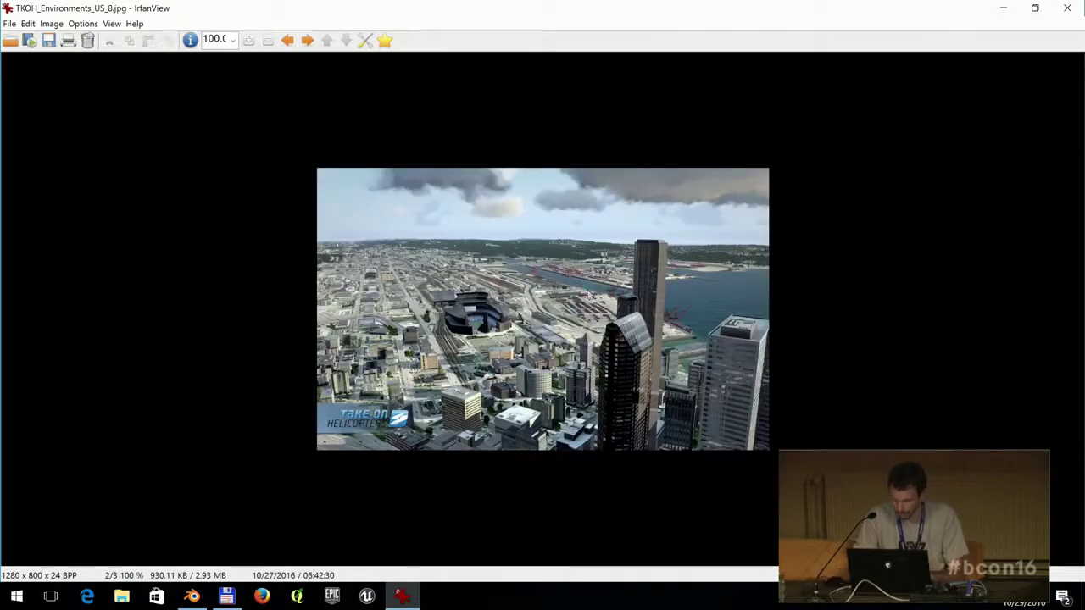
scroll(585, 294, "up", 5, "ctrl")
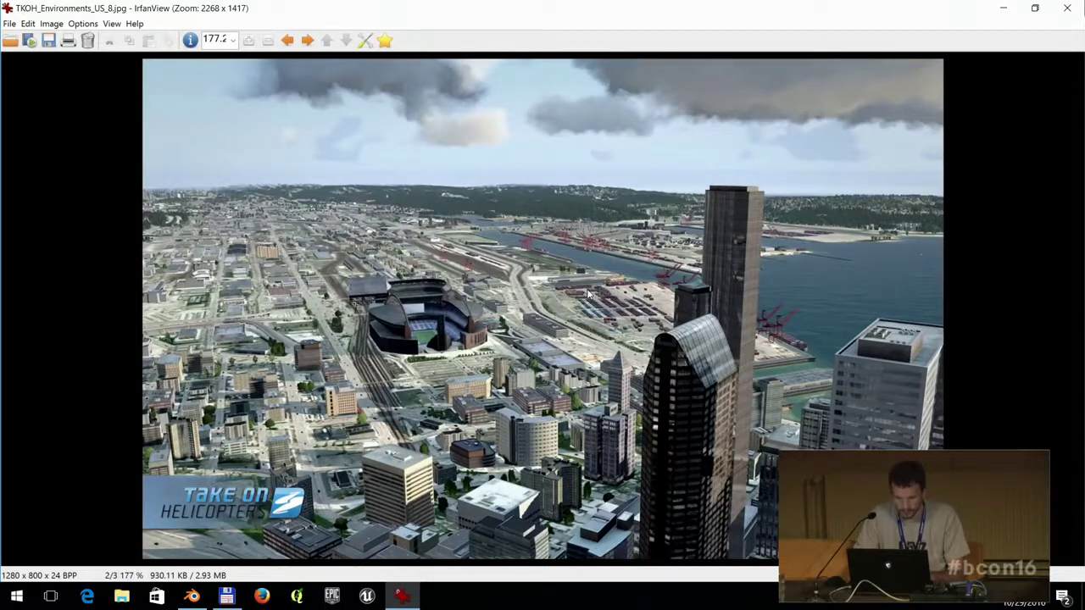
key("space")
scroll(586, 294, "up", 6, "ctrl")
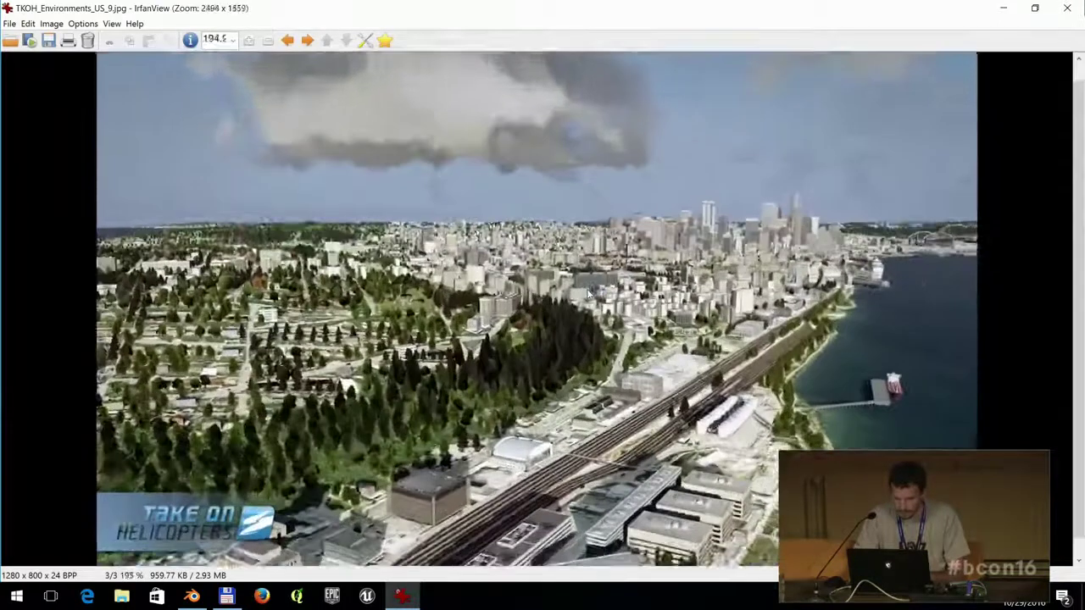
scroll(588, 294, "up", 1, "ctrl")
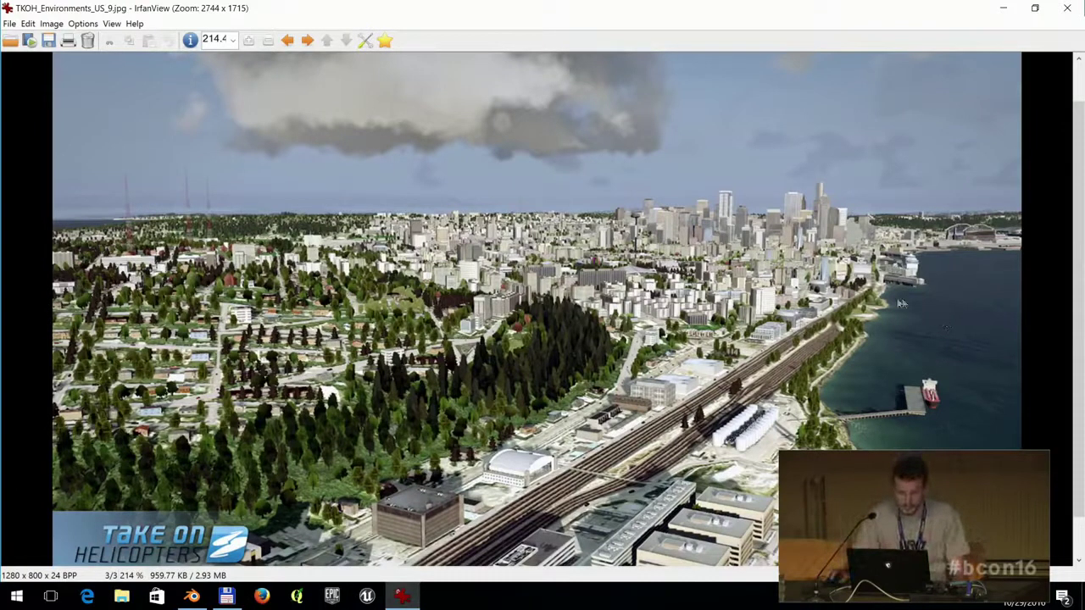
left_click(1065, 9)
Open SeattleSculpt.blend in Blender, leave the maximised helicopter image and enlarge the 3D view over the image editor.
double_click(586, 144)
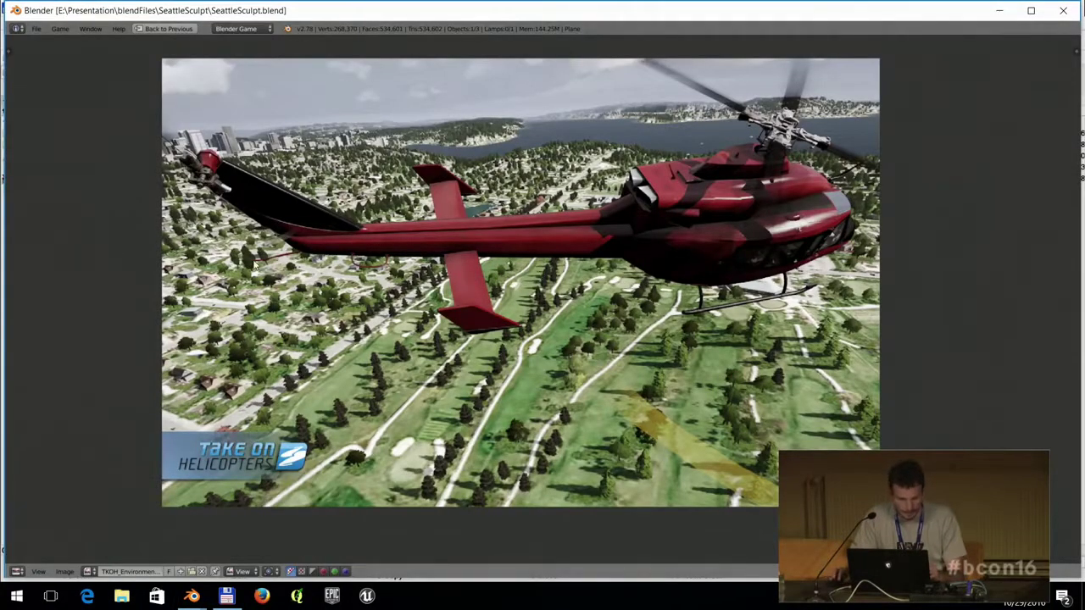
left_click(167, 31)
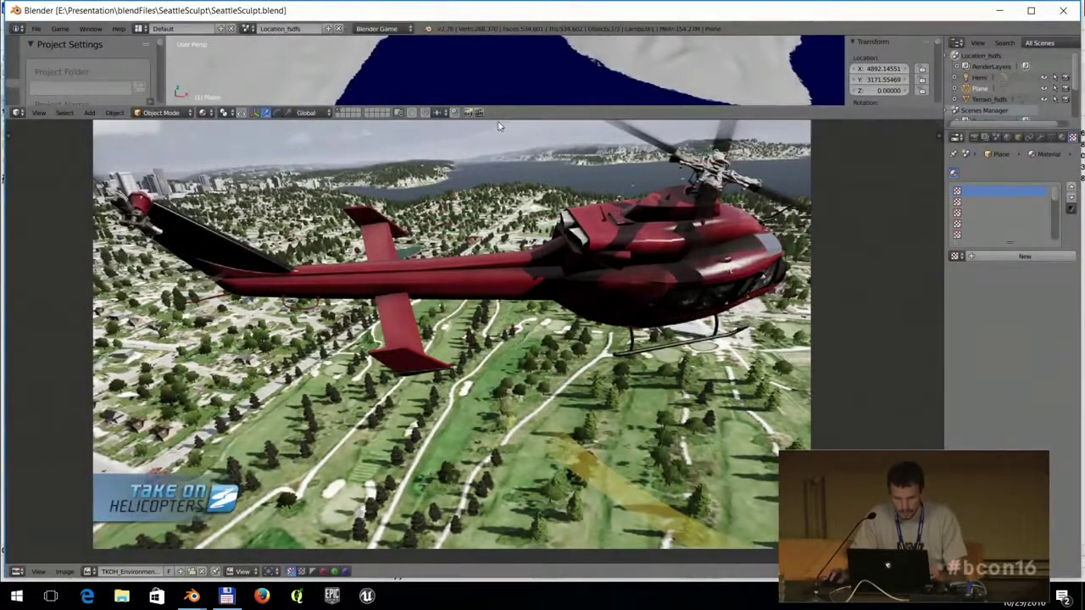
left_click_drag(499, 119, 504, 564)
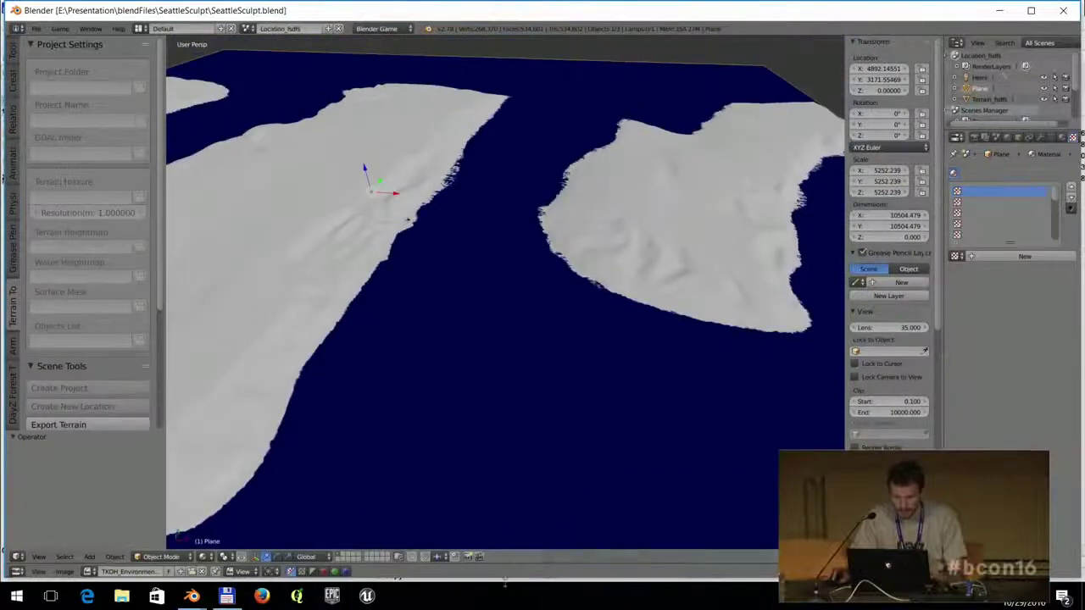
Scale the flat blue water plane down by a factor of about 0.356 over the Seattle terrain.
middle_click_drag(487, 282, 535, 213)
scroll(535, 213, "down", 5)
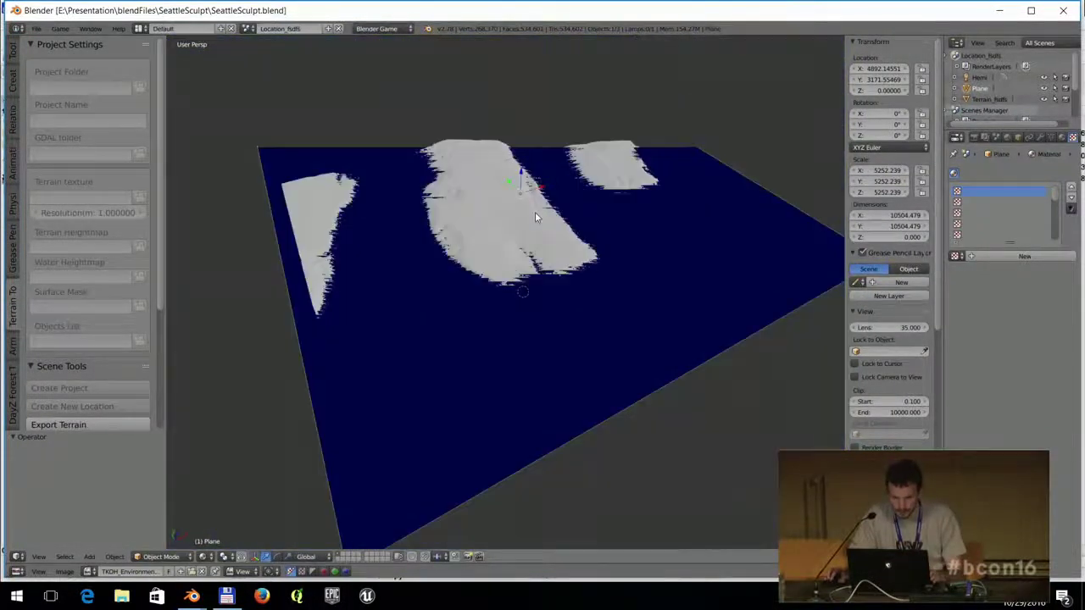
scroll(534, 212, "up", 3)
key("s")
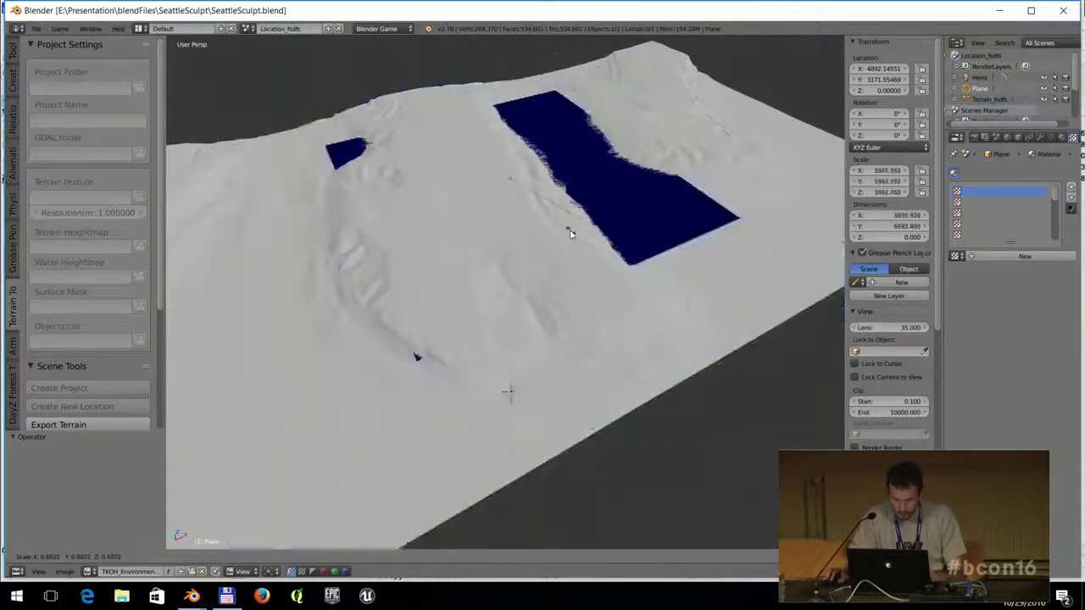
left_click(564, 232)
Scale the blue water plane up by a factor of about 3.127 to extend it around the land.
mouse_move(567, 234)
middle_mouse_down()
mouse_move(513, 225)
mouse_move(543, 218)
mouse_move(529, 212)
mouse_move(573, 232)
mouse_move(576, 254)
middle_mouse_up()
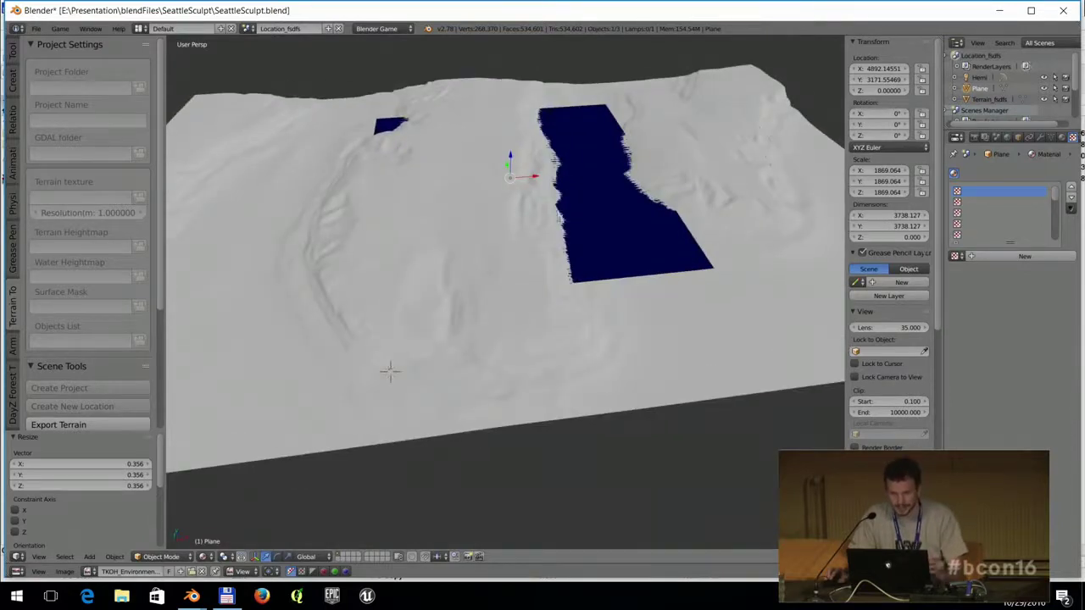
key("s")
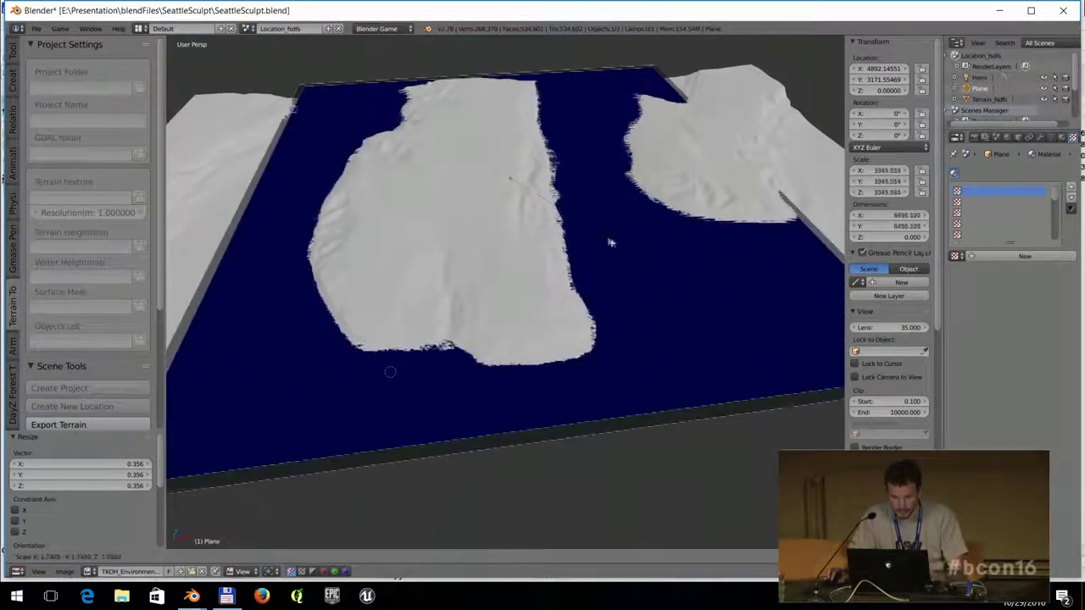
left_click(682, 264)
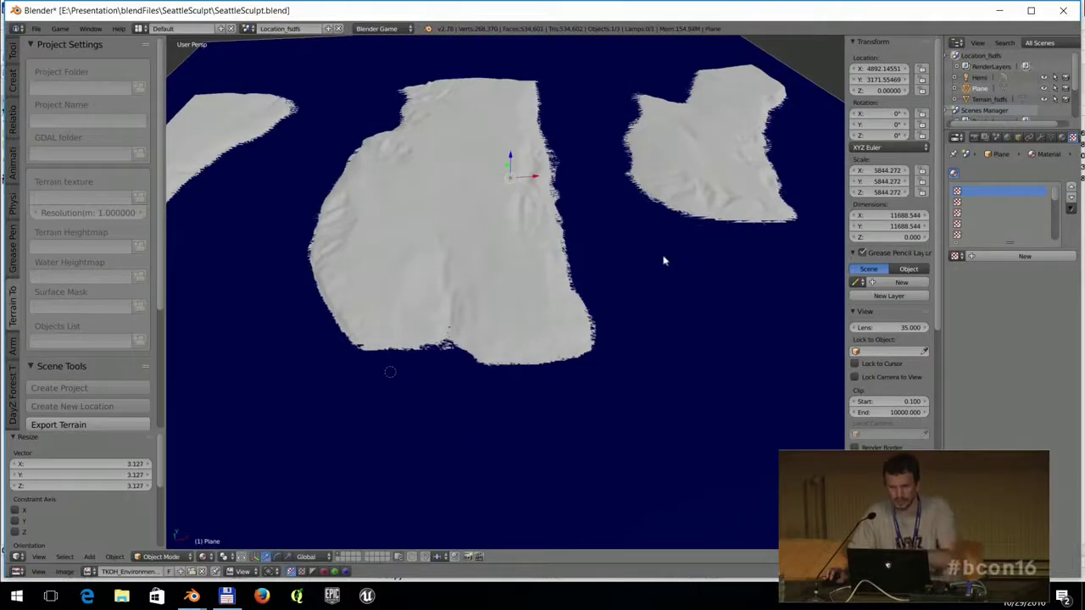
mouse_move(537, 260)
middle_mouse_down()
mouse_move(553, 241)
mouse_move(554, 251)
middle_mouse_up()
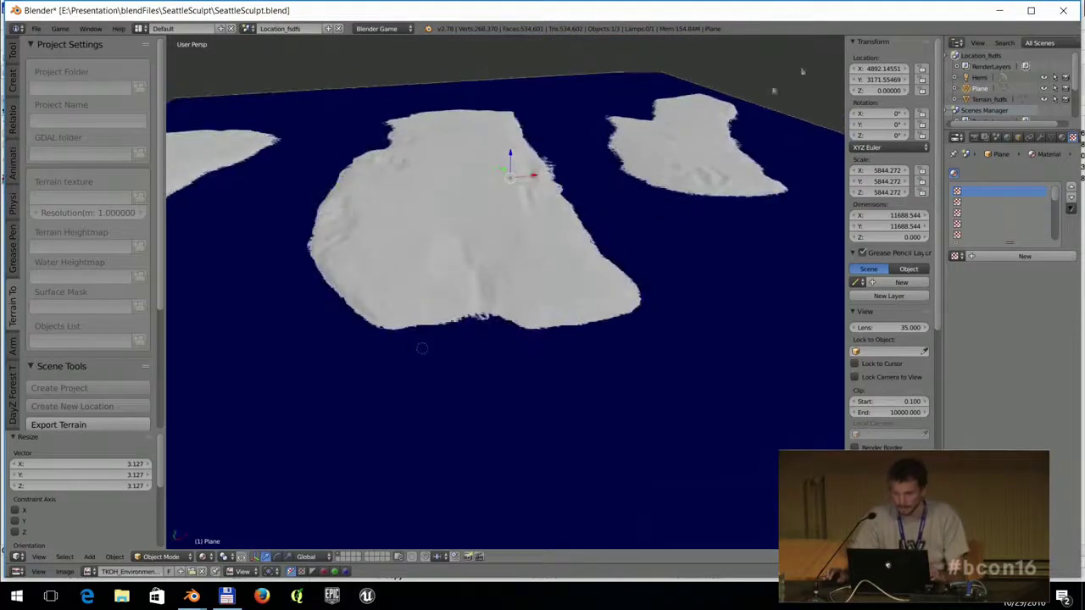
Quit SeattleSculpt.blend without saving, and open chernarusForests.blend from the blendFiles\ForestTool folder using Total Commander.
left_click(1063, 15)
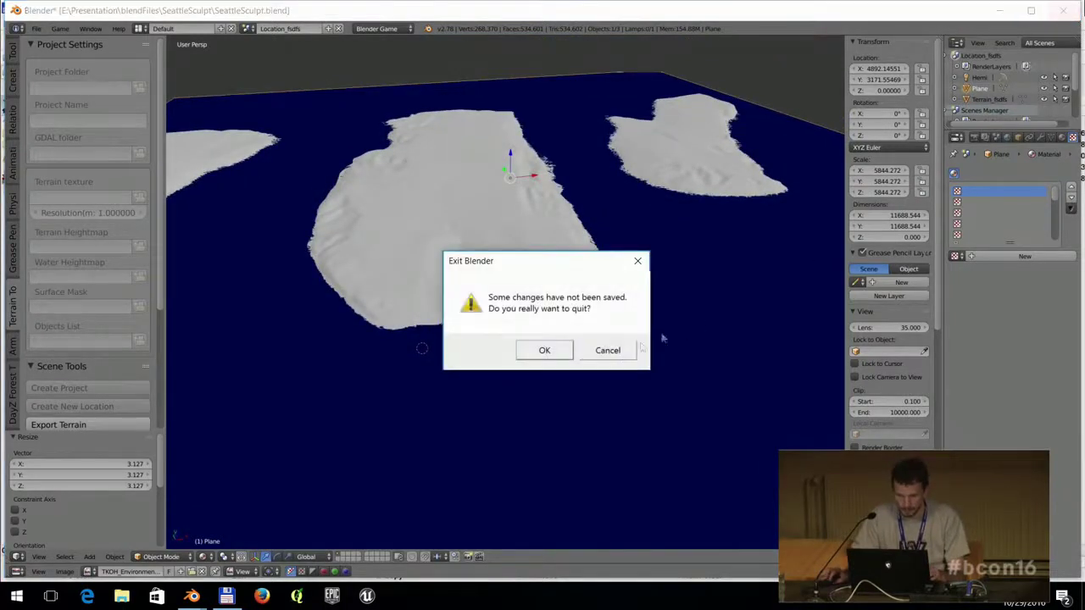
left_click(550, 350)
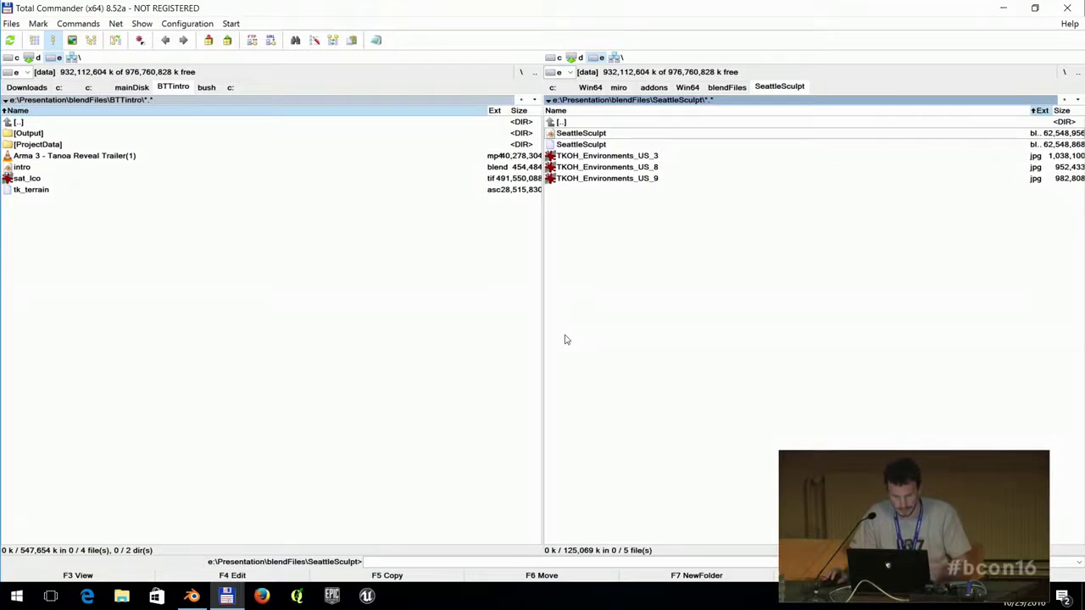
double_click(592, 122)
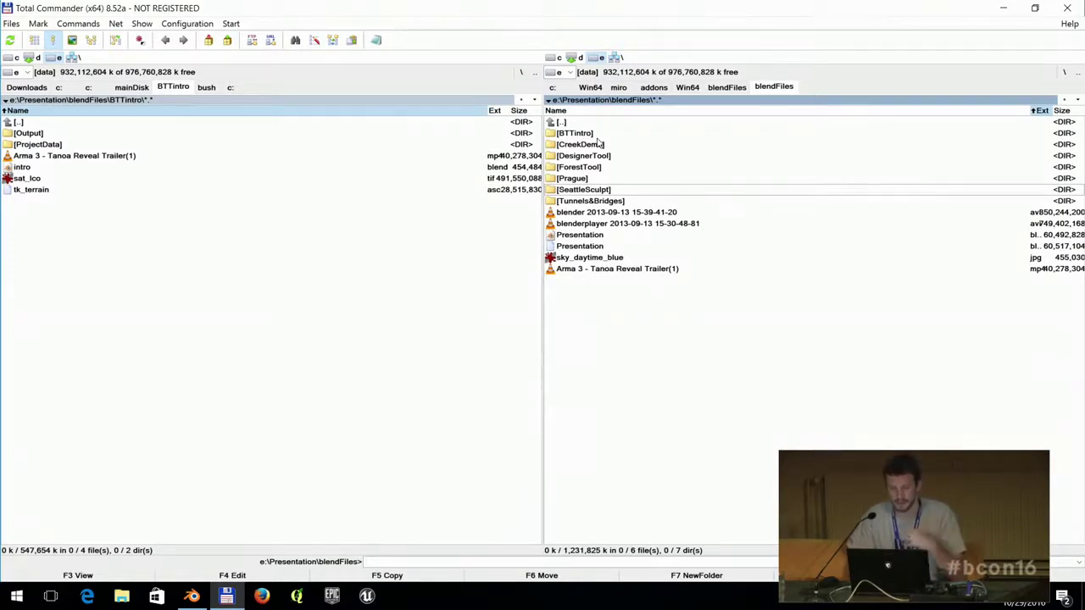
double_click(594, 168)
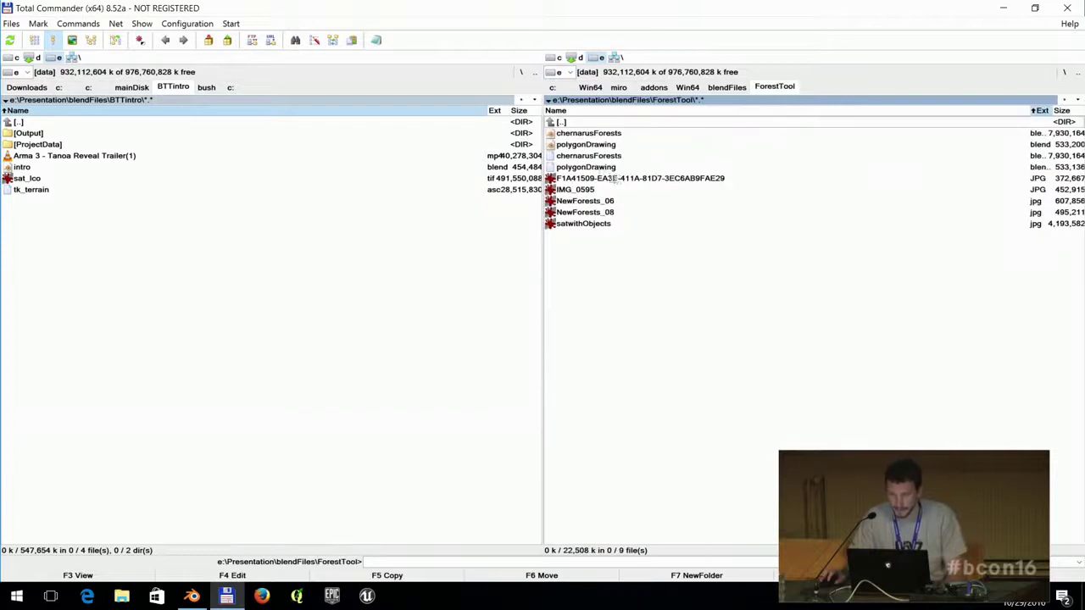
double_click(593, 134)
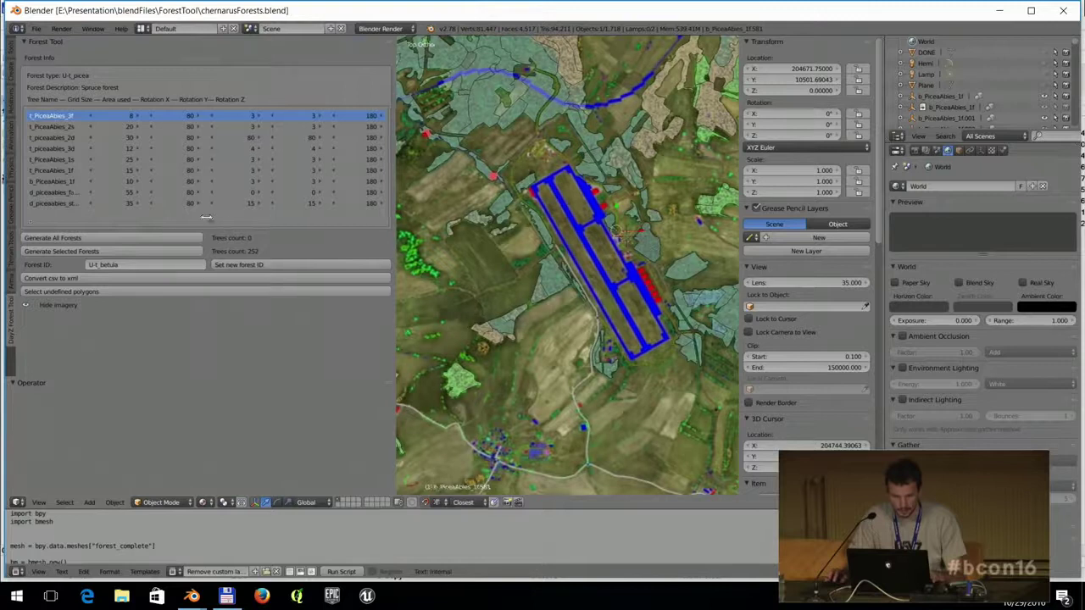
Narrow the Forest Tool panel, maximise the 3D view with both side panels hidden, and examine the whole Chernarus map and its forest polygons.
left_click_drag(206, 217, 205, 216)
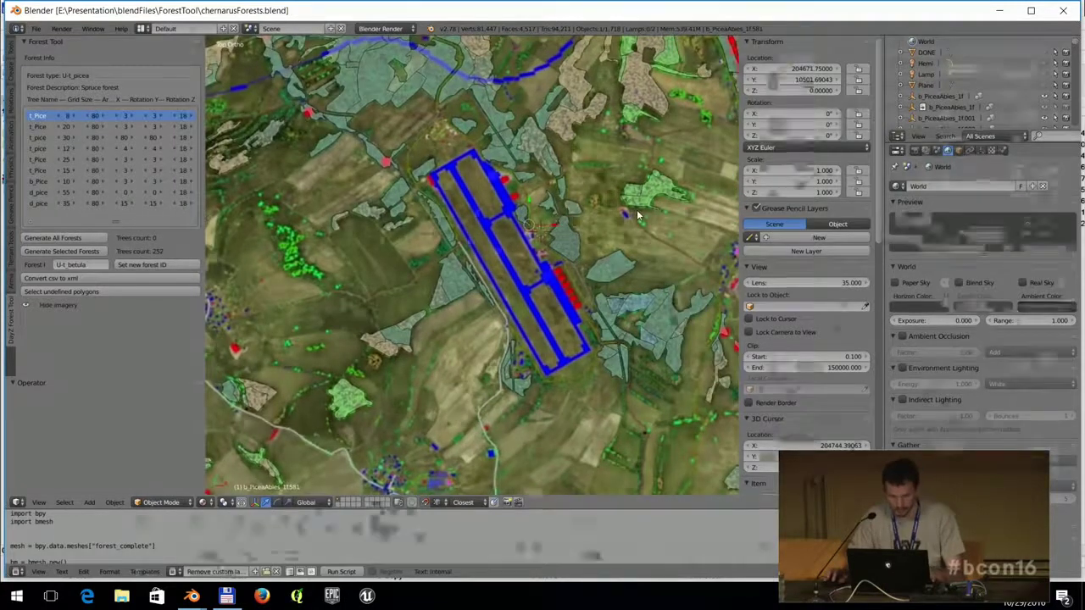
key("ctrl+Up")
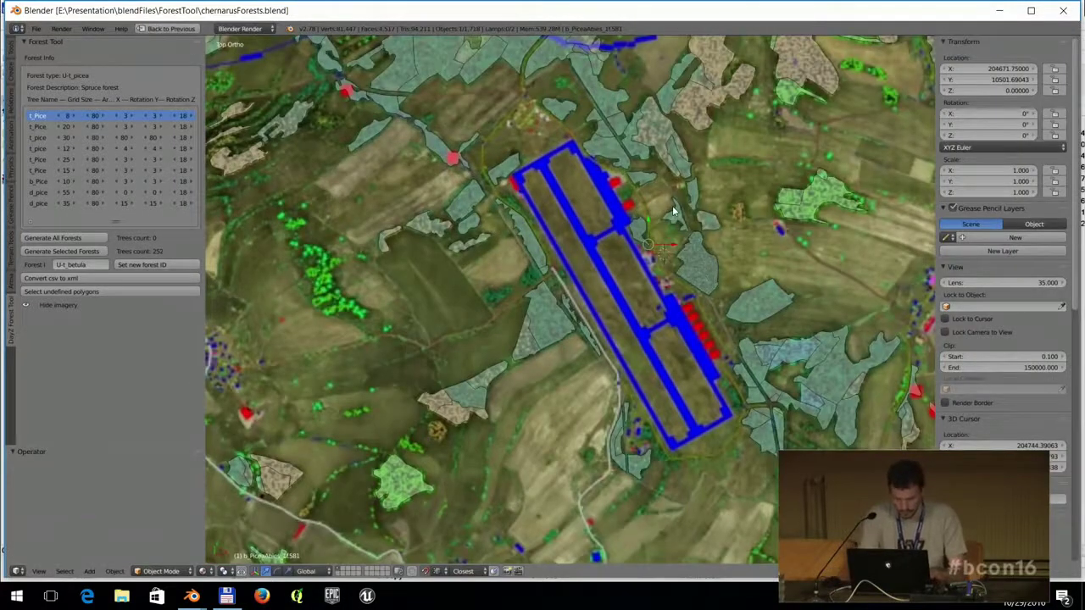
key("t")
key("n")
scroll(642, 246, "down", 6)
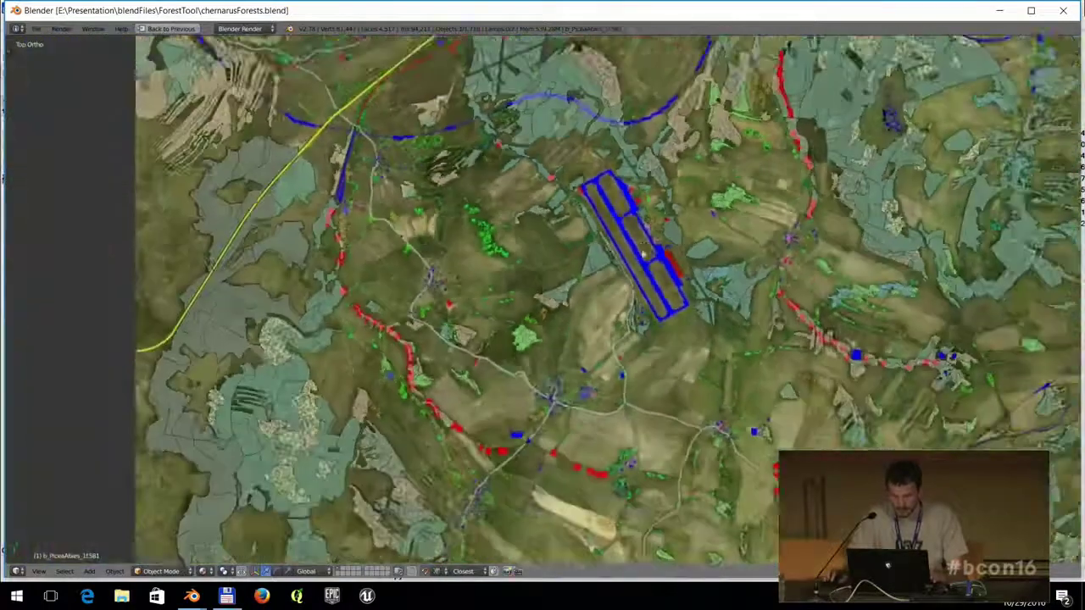
scroll(645, 253, "down", 8)
middle_click_drag(677, 232, 628, 229, "shift")
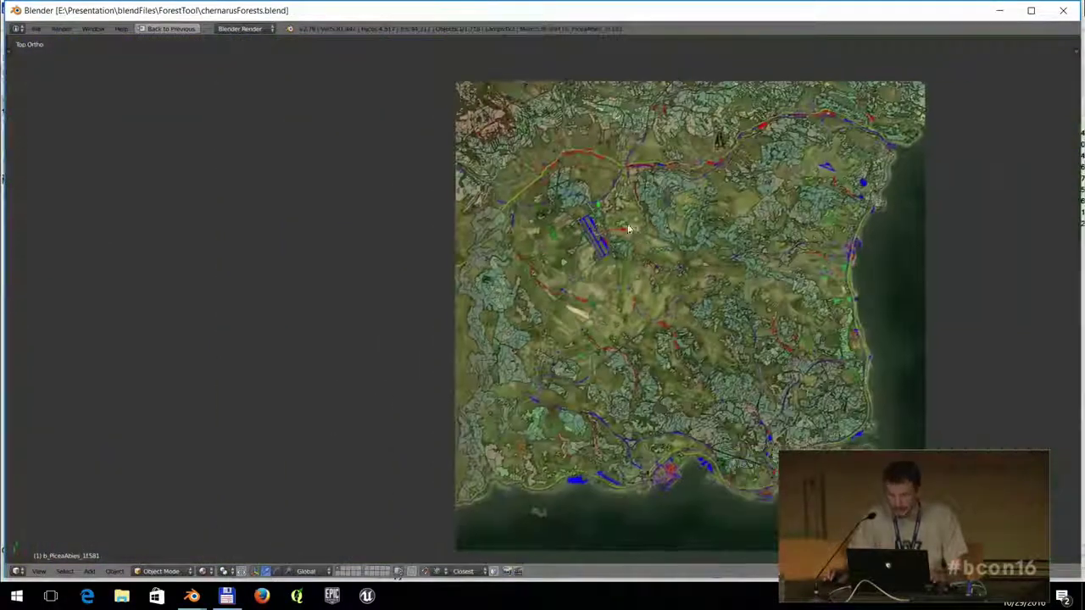
scroll(627, 229, "up", 8)
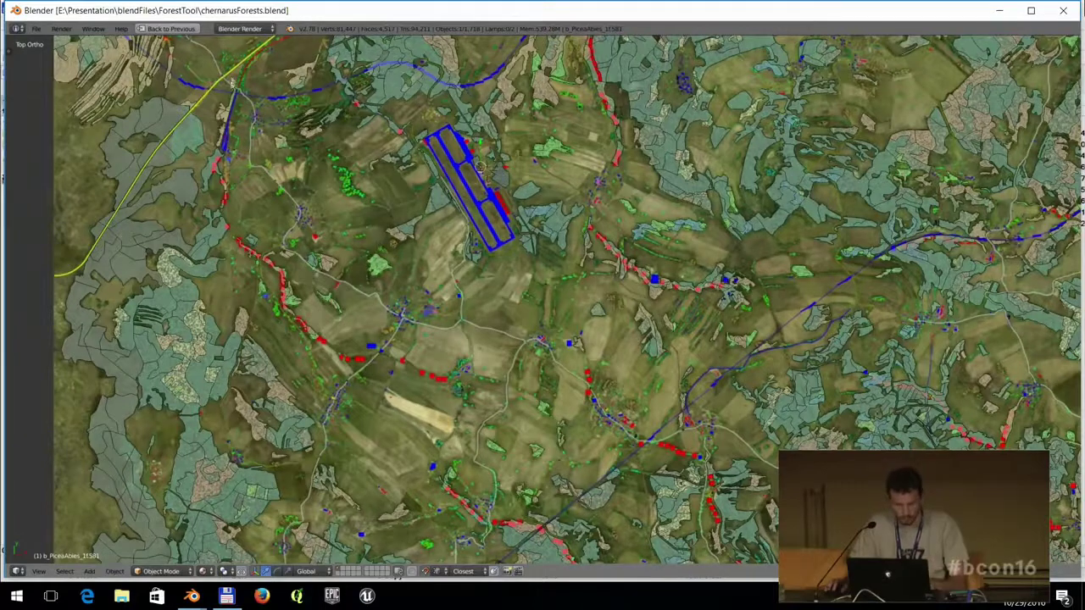
Restore the split layout, show the Forest Tool panel again and inspect the forest type data of polygons near the airfield.
left_click(170, 28)
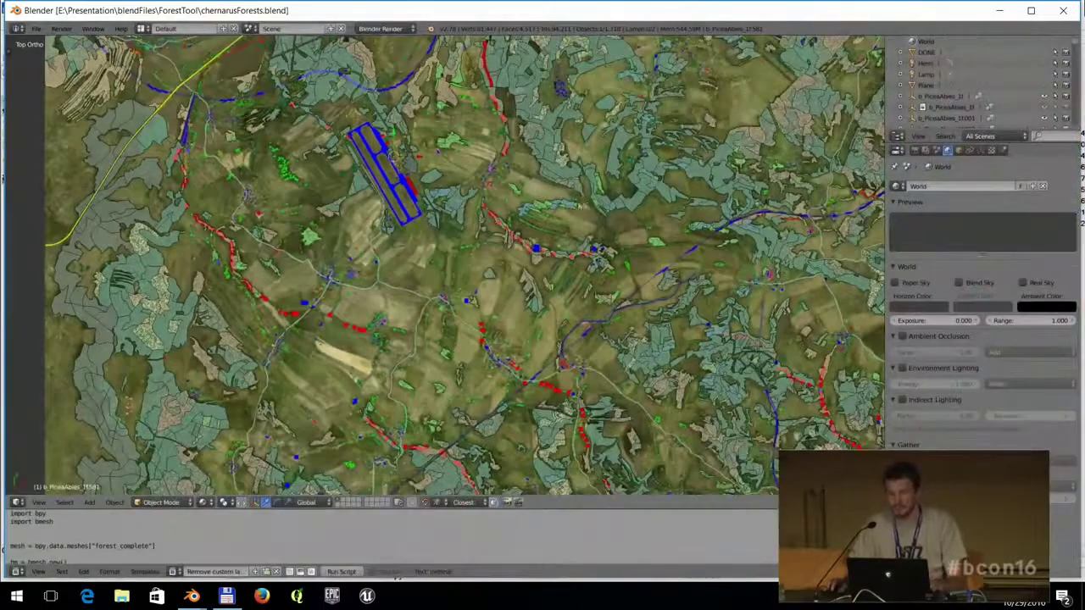
scroll(514, 180, "up", 10)
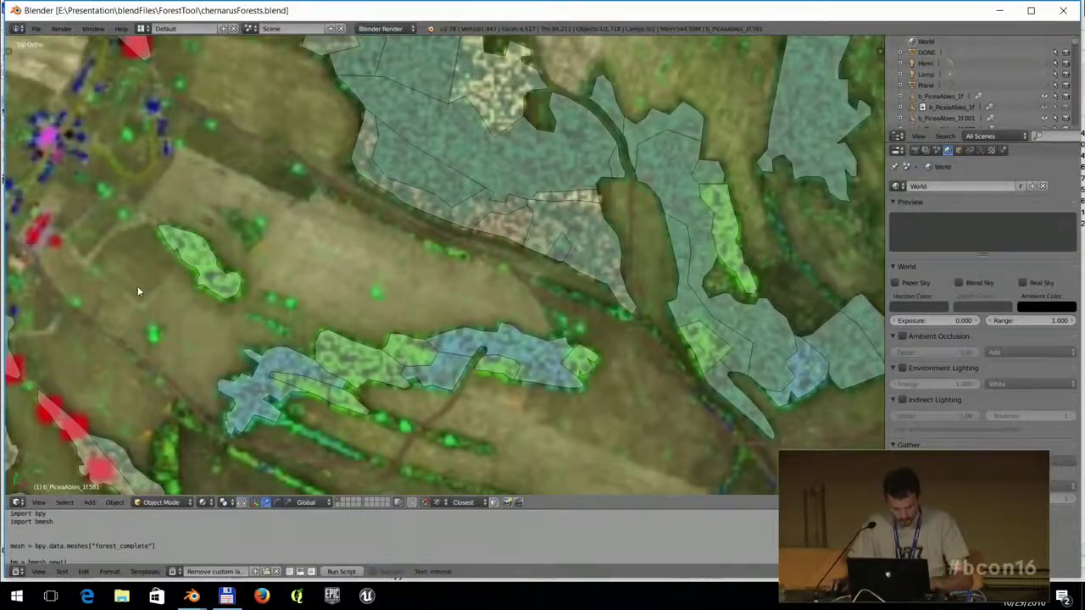
key("t")
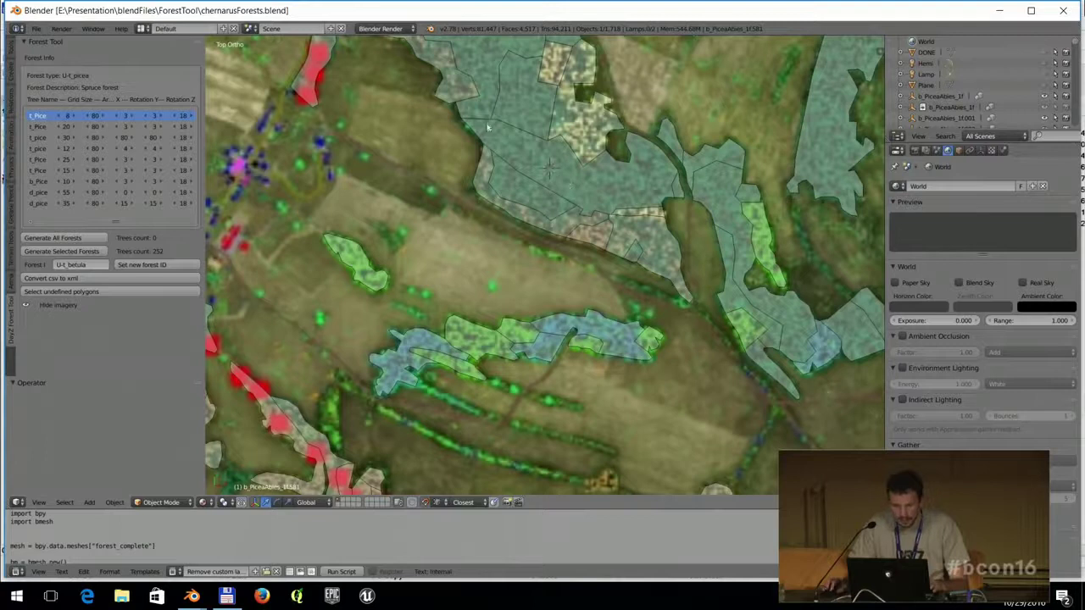
left_click(522, 101)
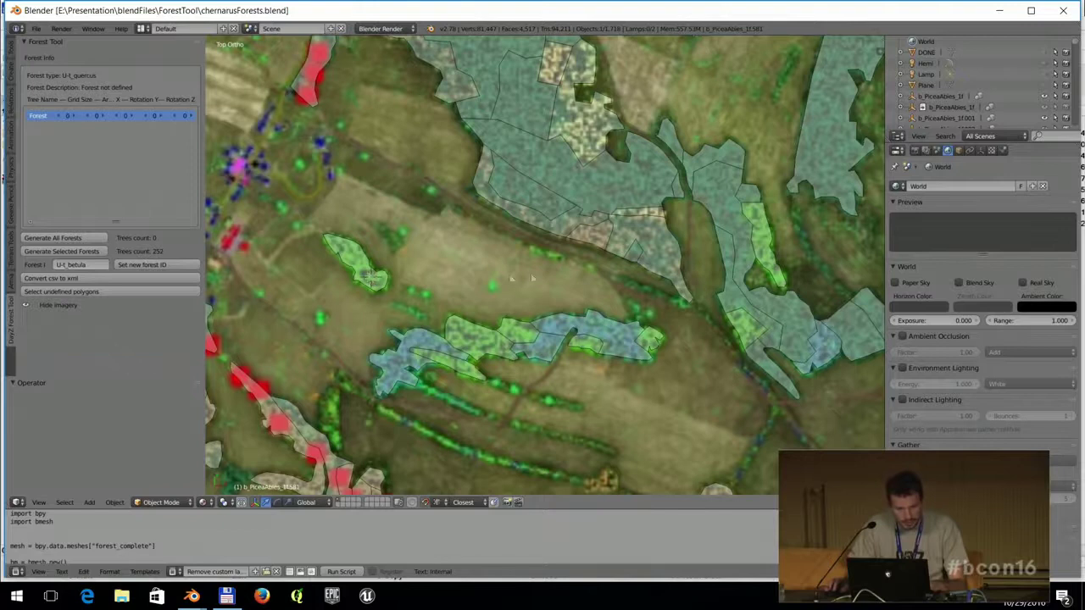
scroll(614, 224, "down", 4)
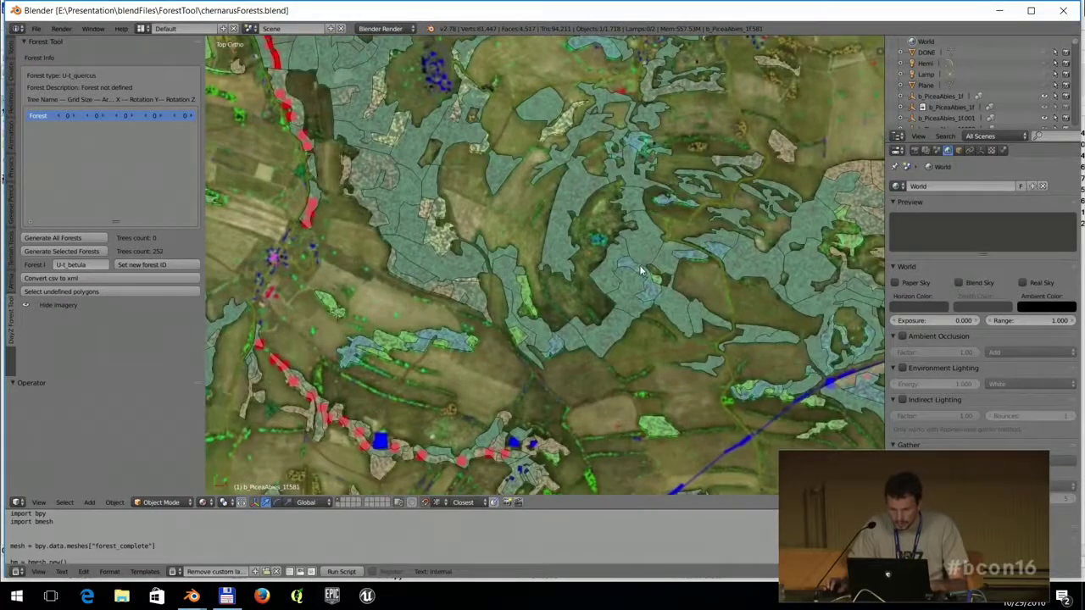
key("ctrl+z")
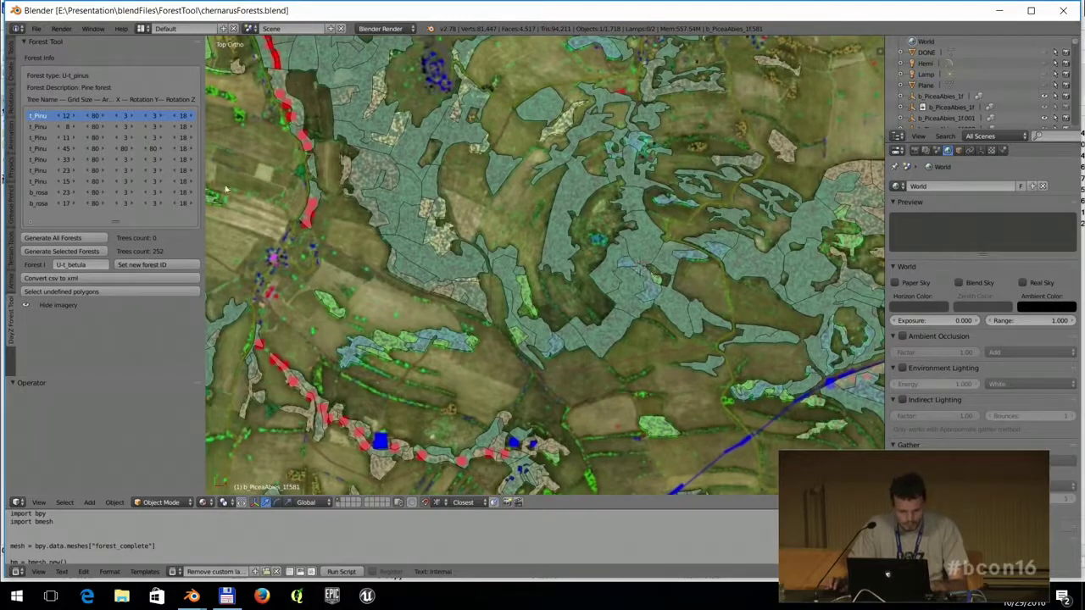
Widen the Forest Tool panel enough to read the pine forest's tree settings, and examine the forest polygons in southern Chernarus.
left_click_drag(204, 181, 467, 180)
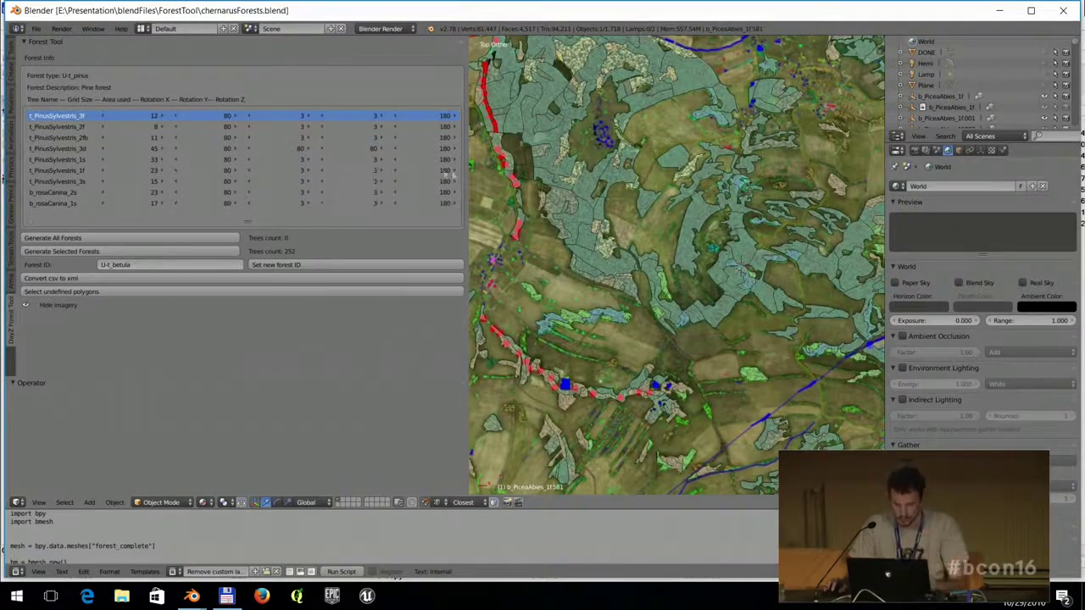
left_click_drag(467, 175, 326, 193)
scroll(631, 150, "down", 10)
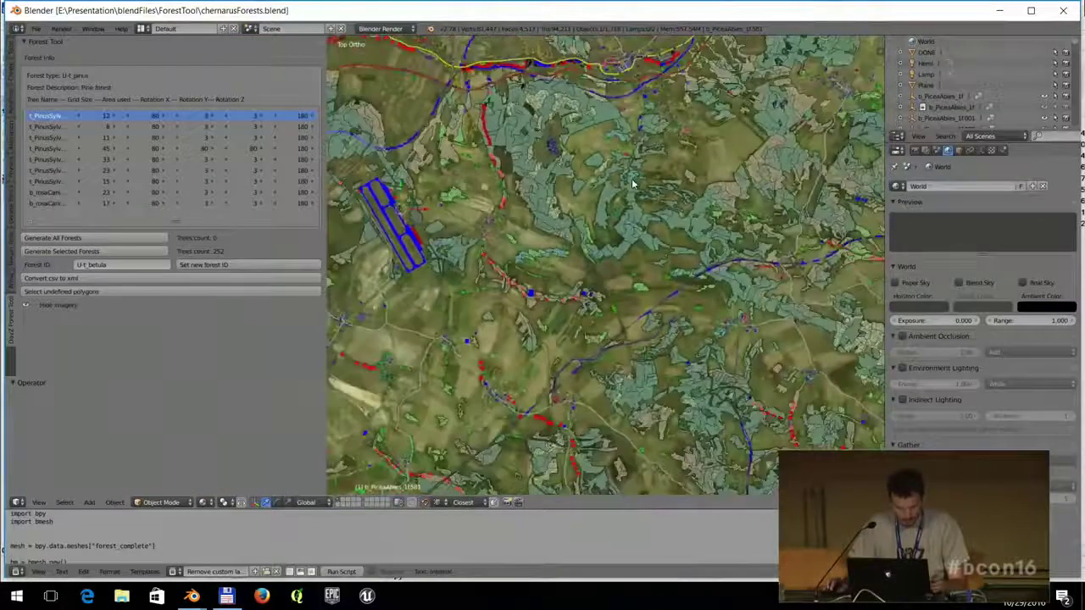
scroll(631, 150, "up", 6)
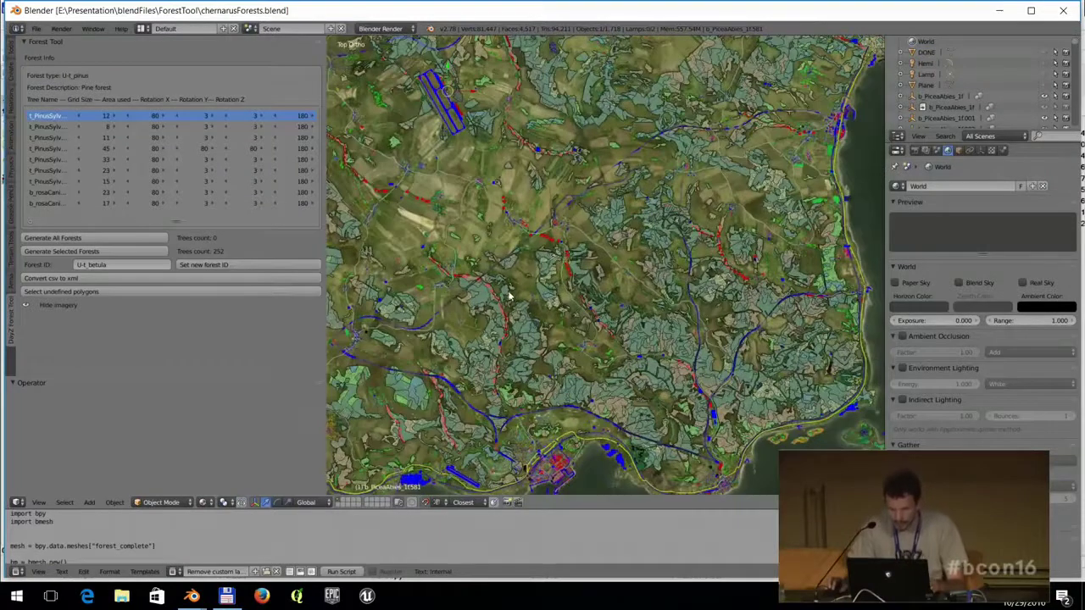
middle_click_drag(510, 234, 557, 228, "shift")
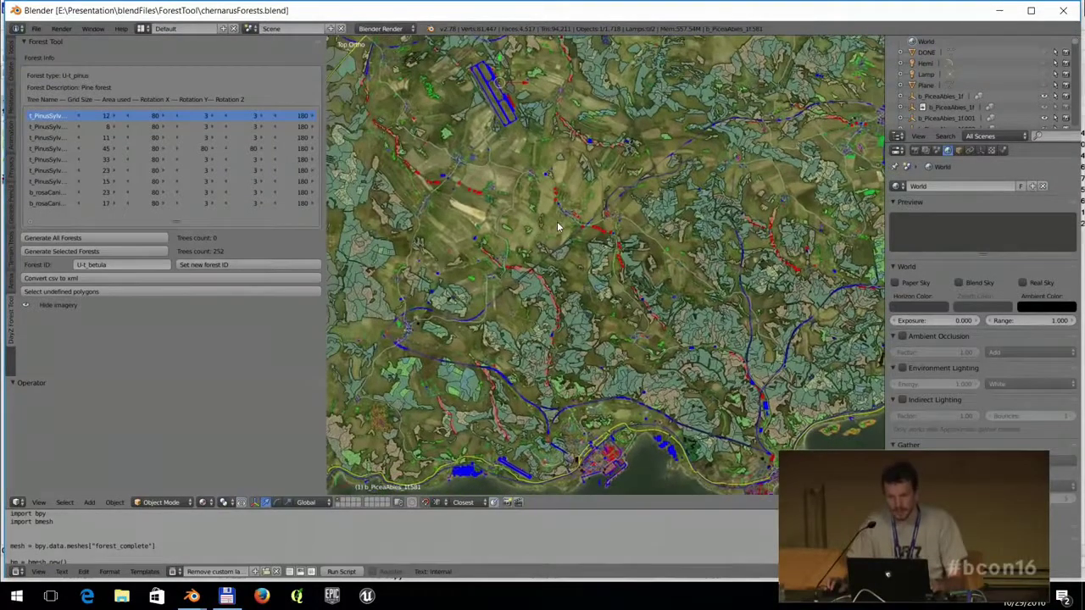
scroll(533, 285, "up", 7)
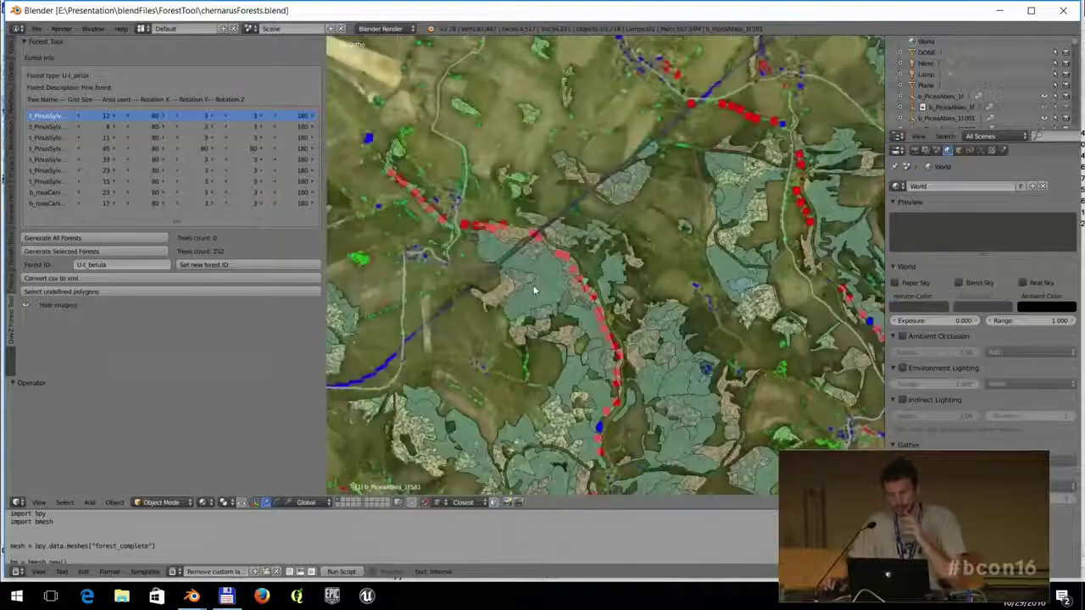
scroll(559, 272, "up", 3)
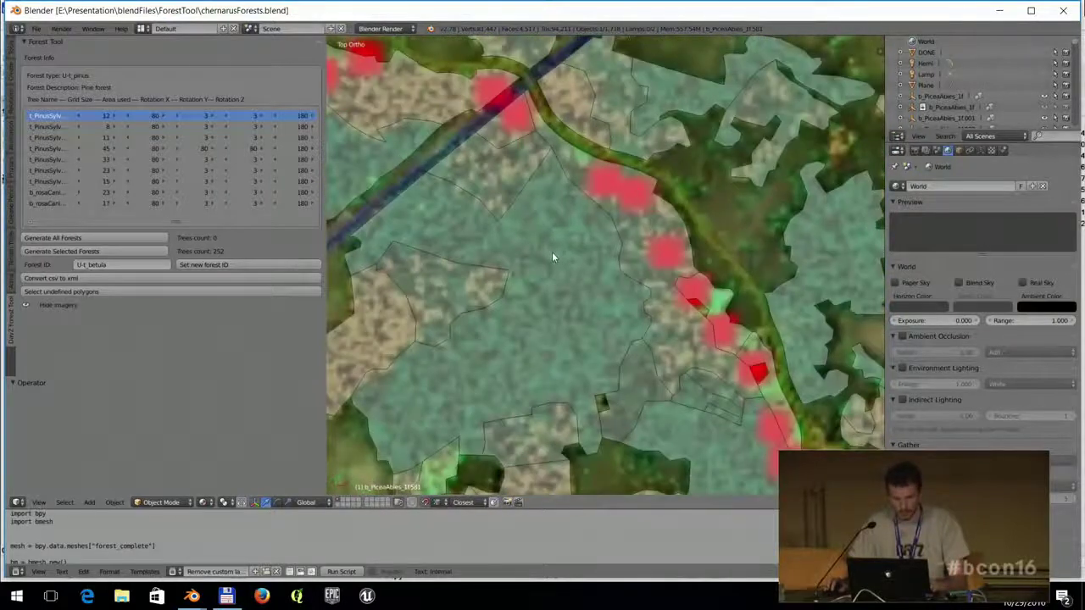
Select the large forest polygon south of the railway in Edit Mode on forest_complete, then return to Object Mode.
key("Tab")
right_click(557, 250)
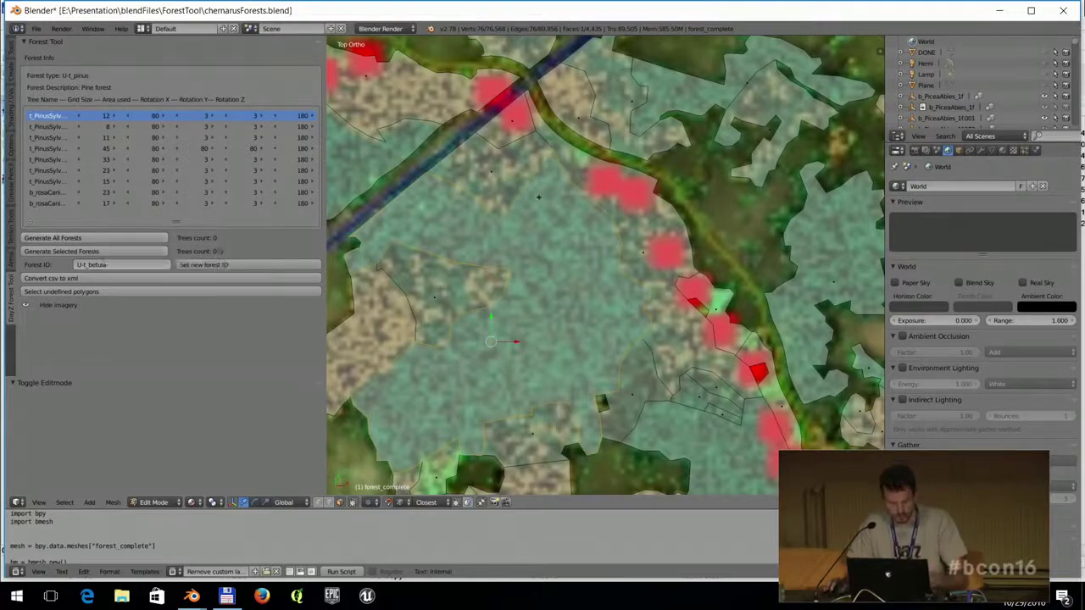
scroll(538, 197, "down", 8)
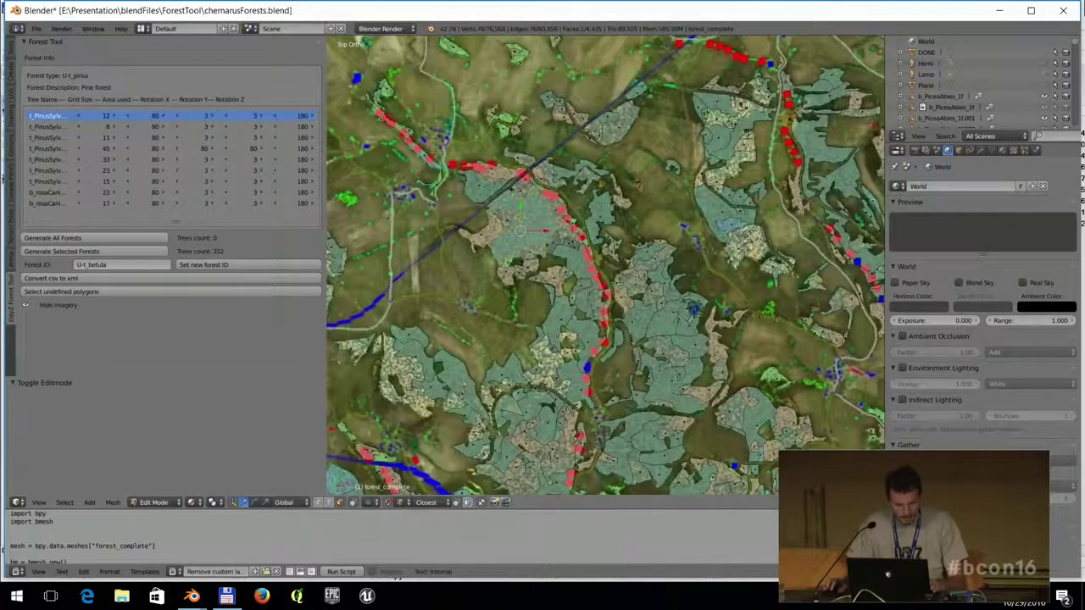
scroll(538, 197, "down", 4)
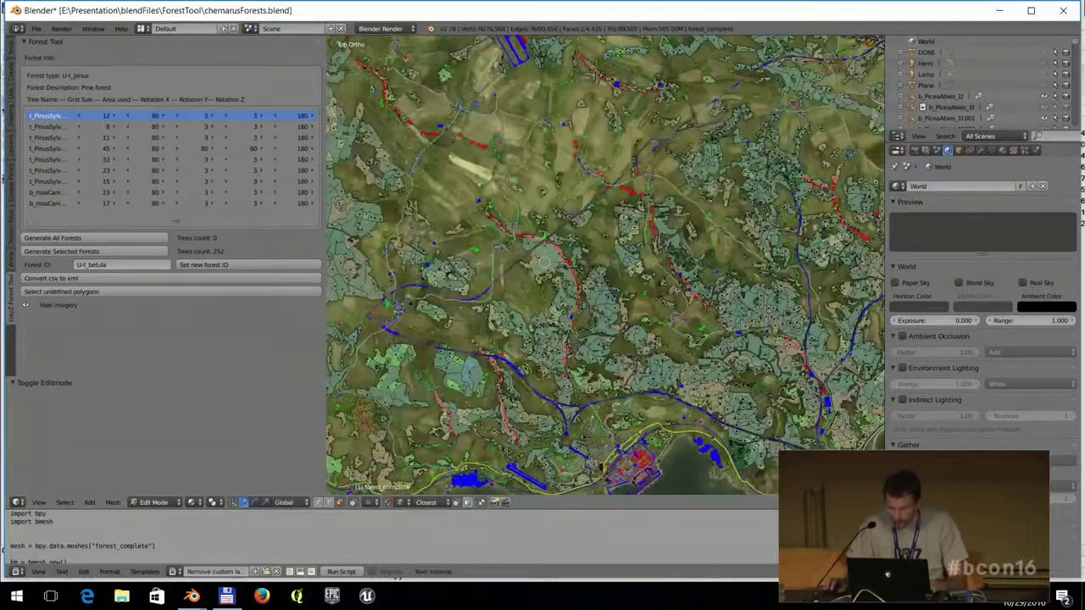
key("Tab")
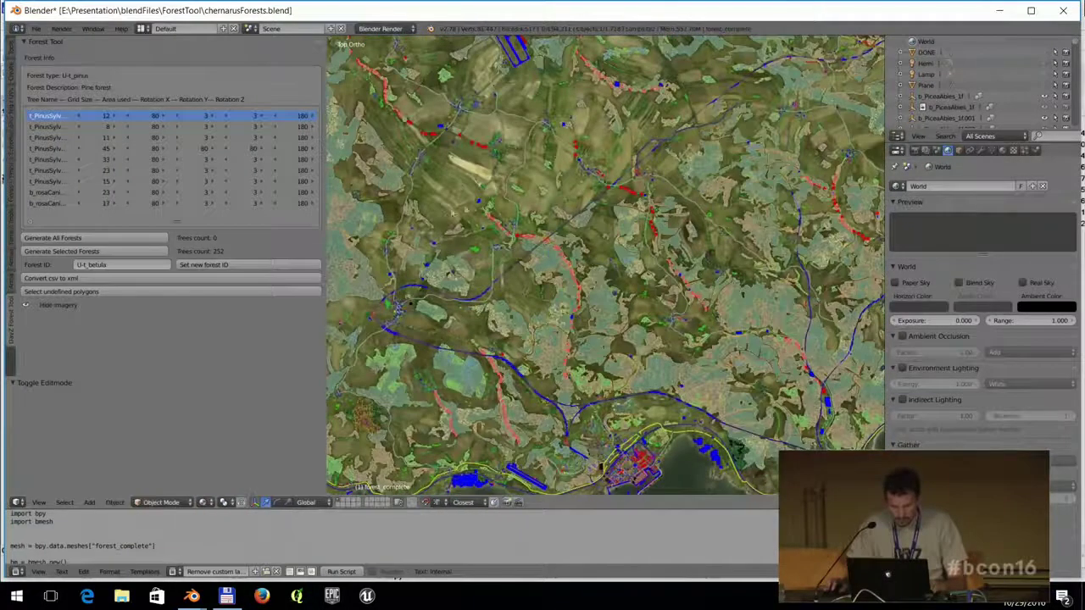
Select the spruce object b_PiceaAbies_1f.003, frame it and view its generated forest patch in perspective.
scroll(940, 111, "down", 2)
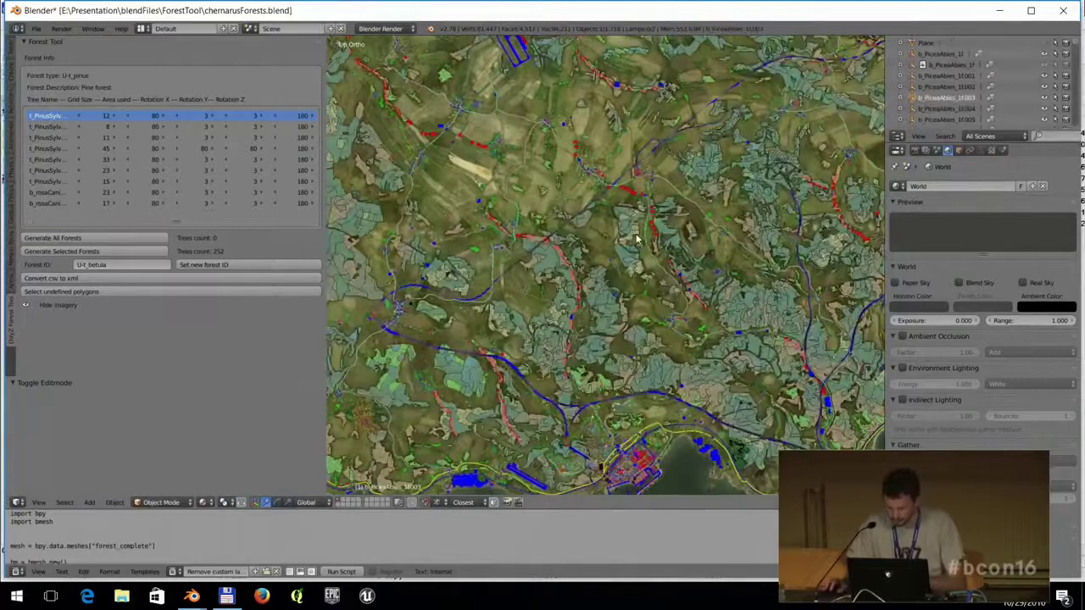
scroll(636, 236, "up", 10)
scroll(635, 236, "down", 3)
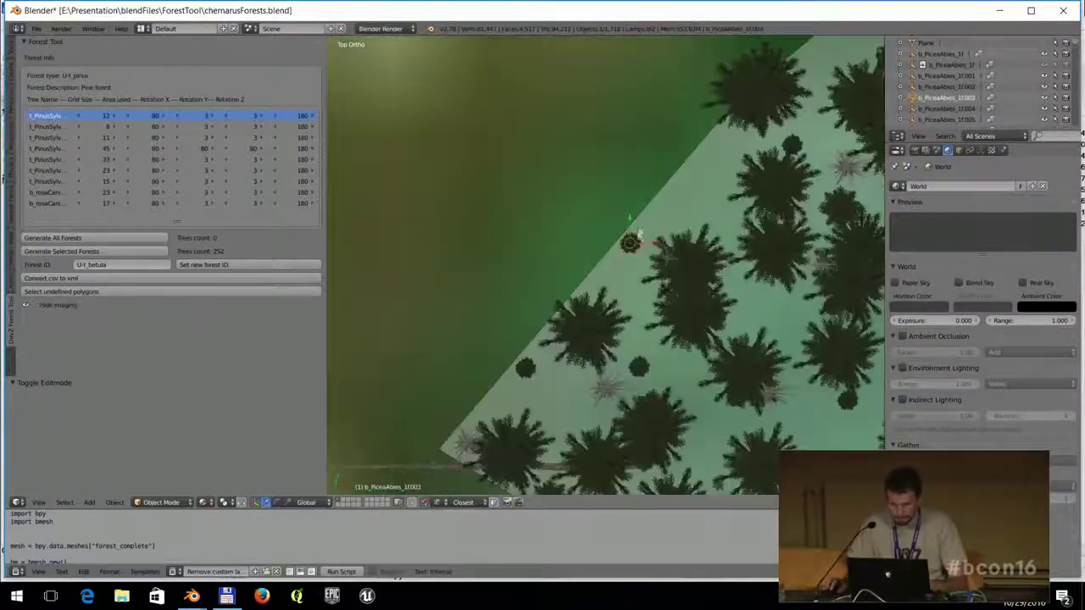
scroll(640, 233, "down", 10)
mouse_move(625, 225)
middle_mouse_down()
mouse_move(630, 189)
mouse_move(637, 207)
middle_mouse_up()
key("shift+f")
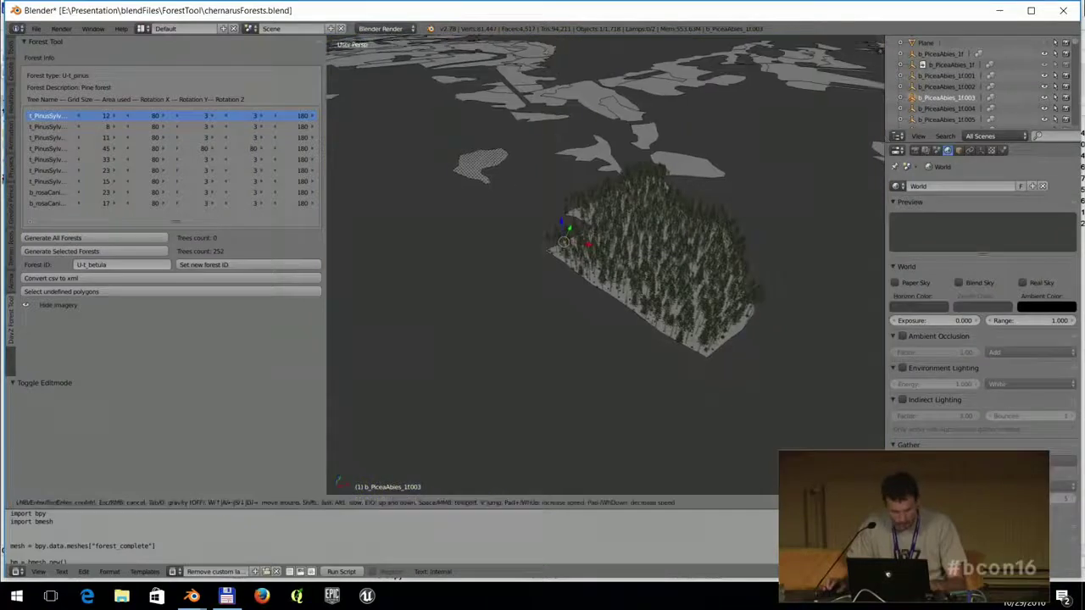
key("w")
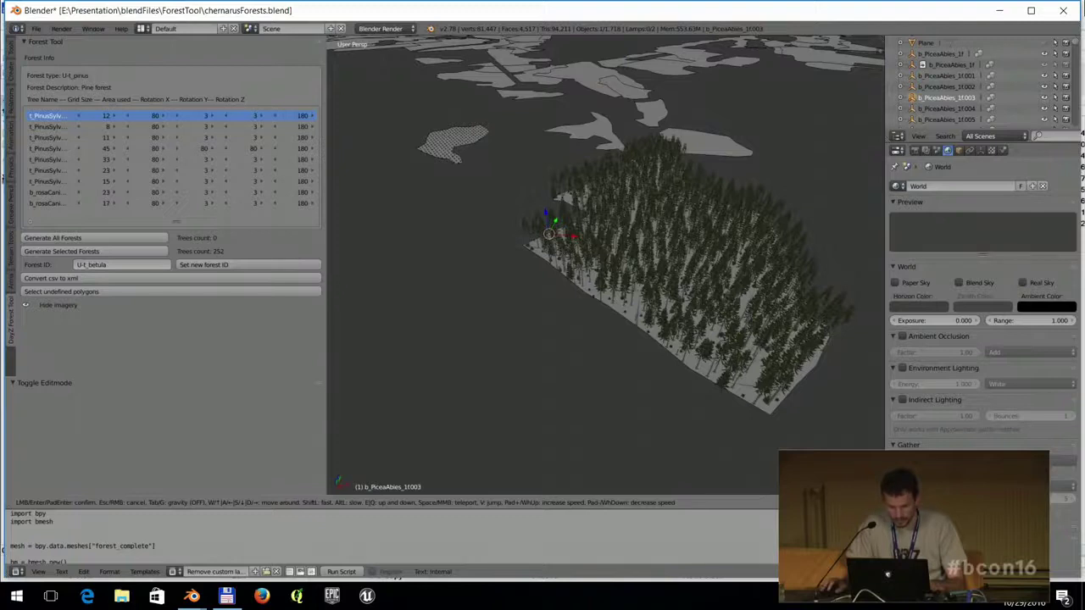
key("Escape")
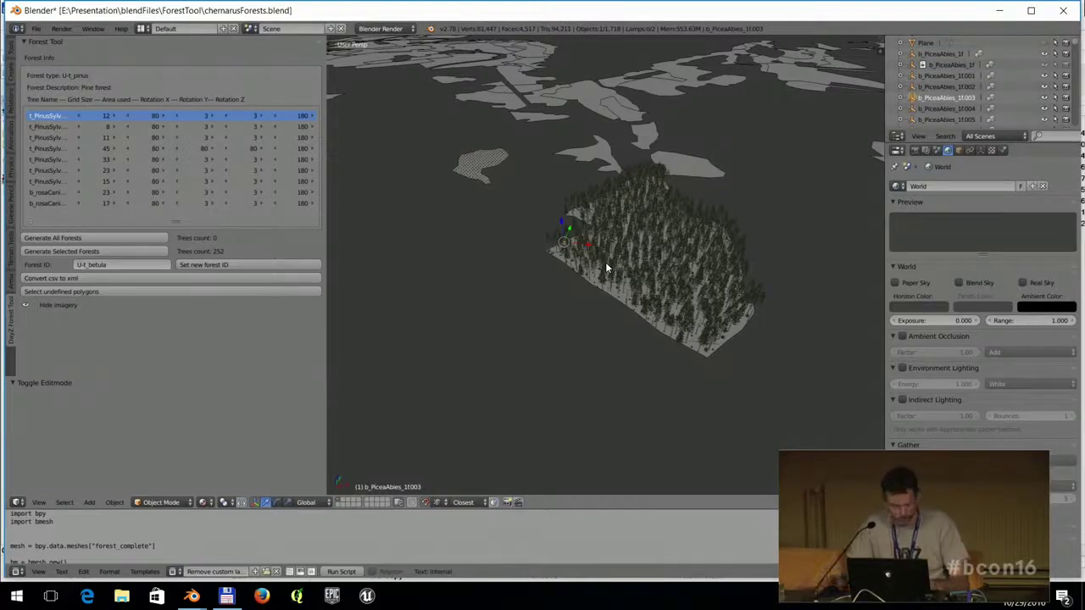
key("shift+f")
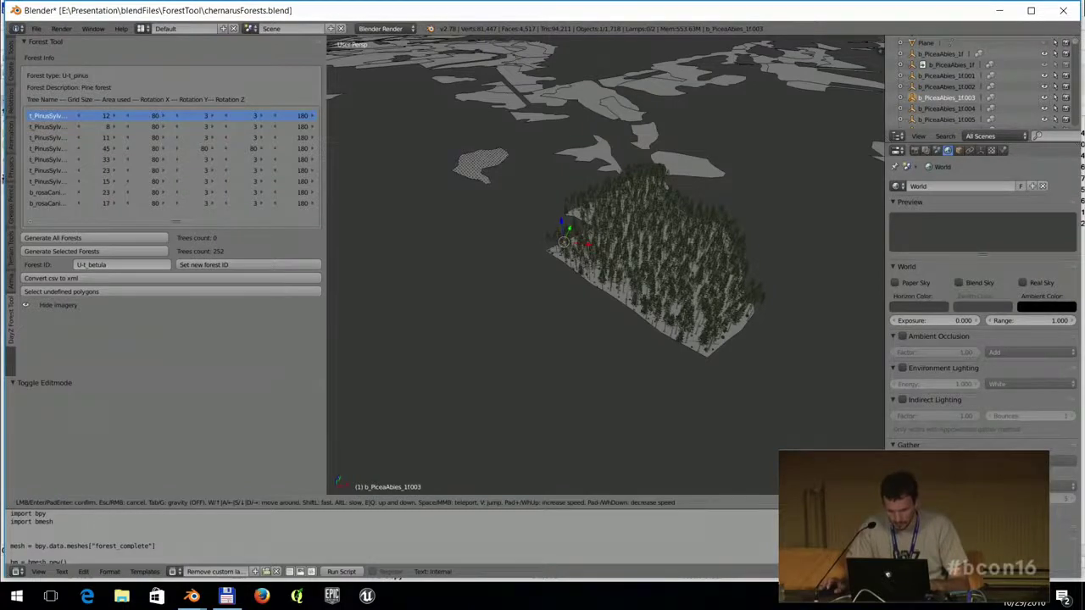
key("Escape")
Frame the selected spruce, walk the view in close to the surrounding trees and narrow the Forest Tool panel to enlarge the 3D view.
key("KP_Decimal")
scroll(636, 255, "down", 4)
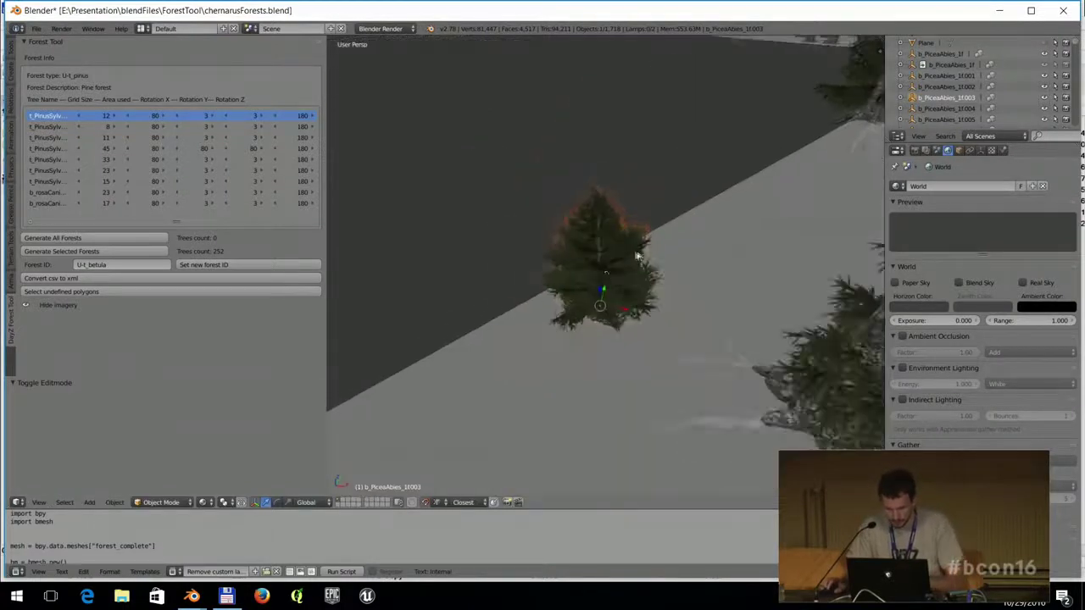
key("shift+f")
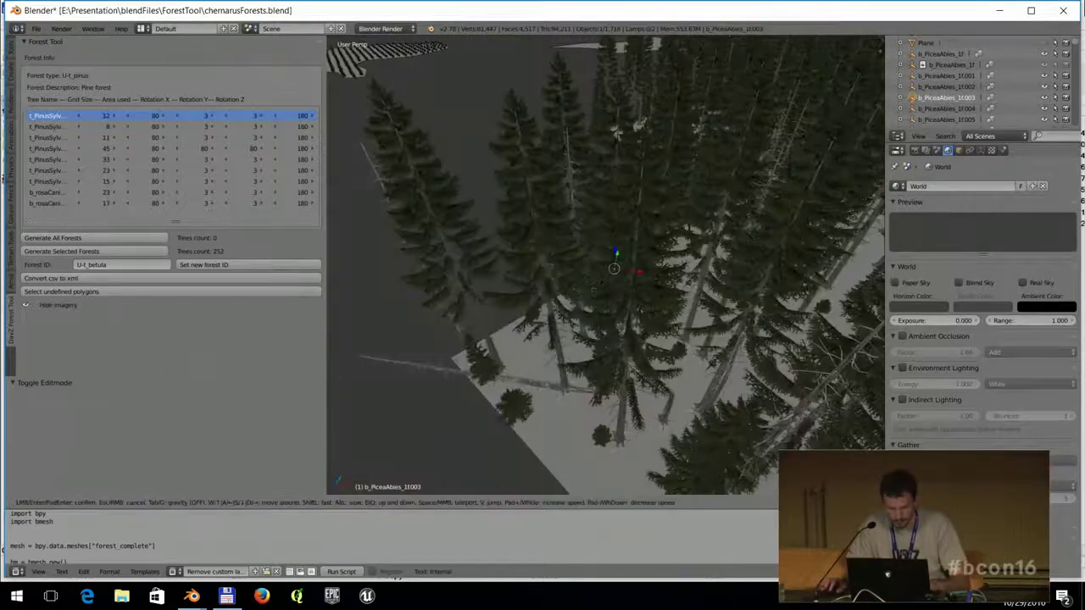
left_click(344, 239)
left_click_drag(329, 230, 119, 230)
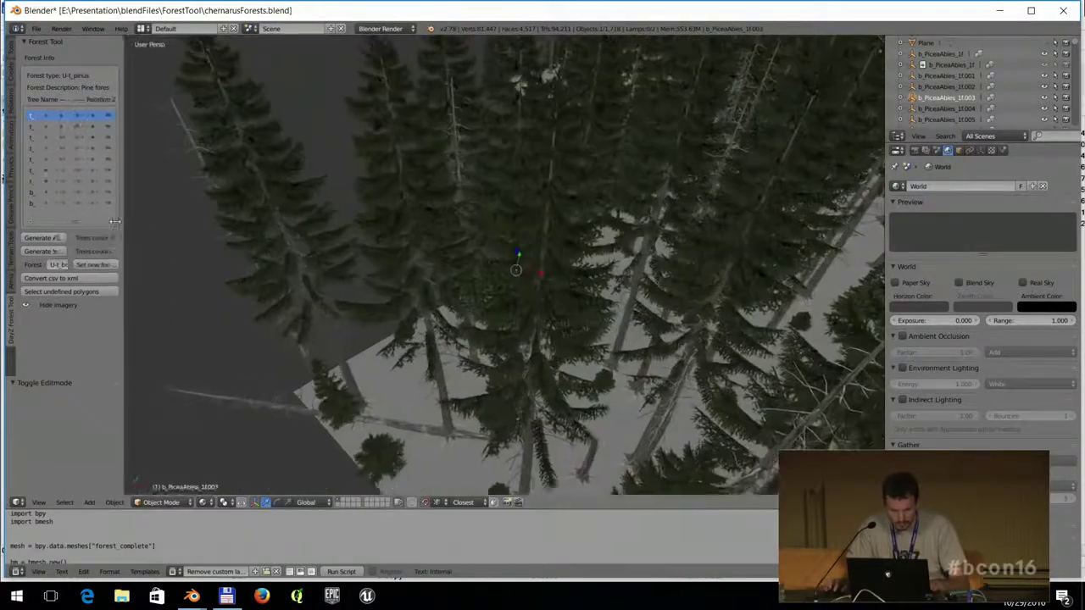
Bring the view down to ground level inside the generated spruce forest and examine the trunks and small trees.
key("shift+f")
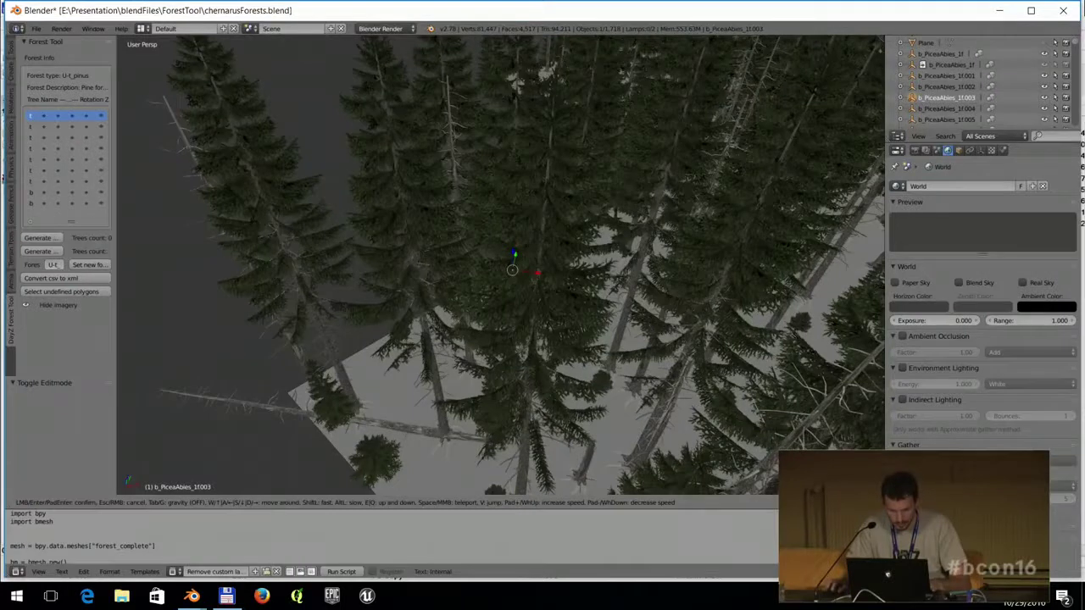
left_click(500, 265)
scroll(480, 308, "down", 7)
middle_click_drag(558, 325, 622, 313)
scroll(594, 303, "up", 4)
scroll(612, 315, "up", 3)
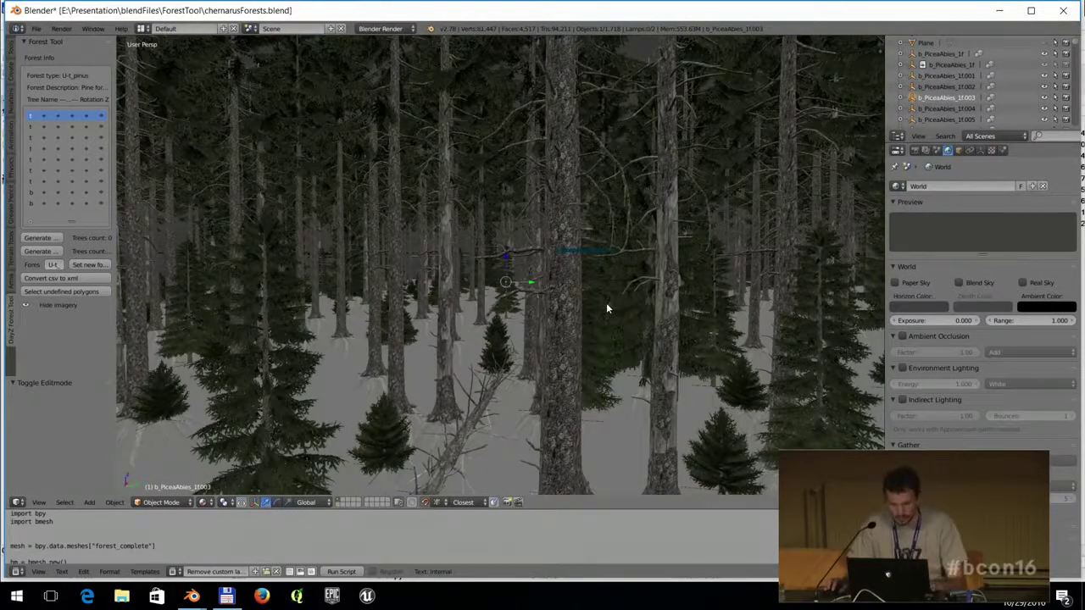
Leave the forest interior and view the generated spruce patch and the neighbouring forest polygons from above.
key("shift+f")
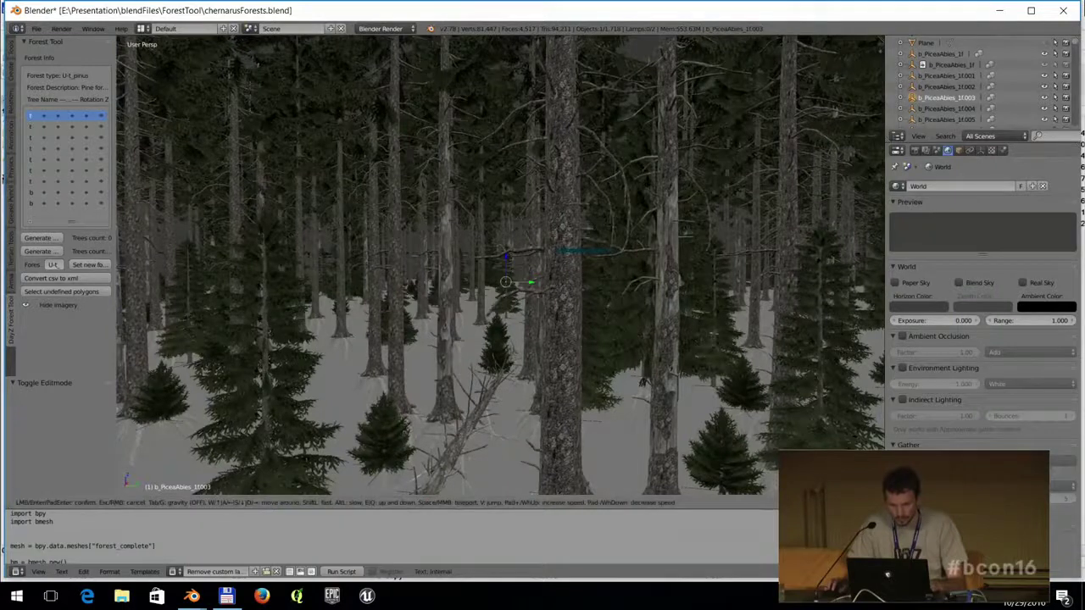
left_click(495, 271)
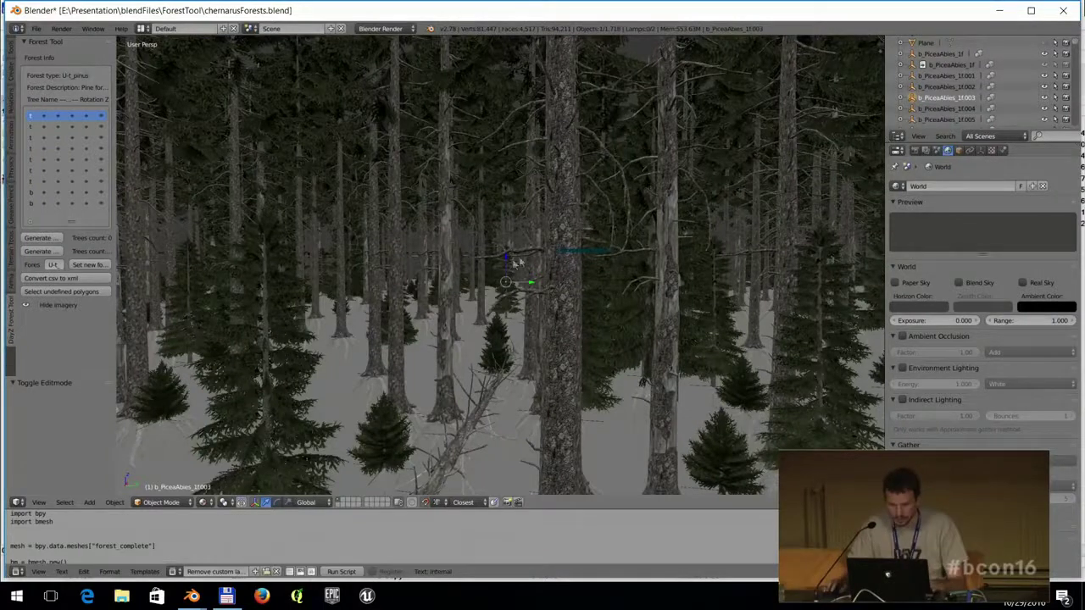
scroll(566, 253, "up", 2)
scroll(551, 236, "down", 6)
middle_click_drag(528, 220, 569, 178)
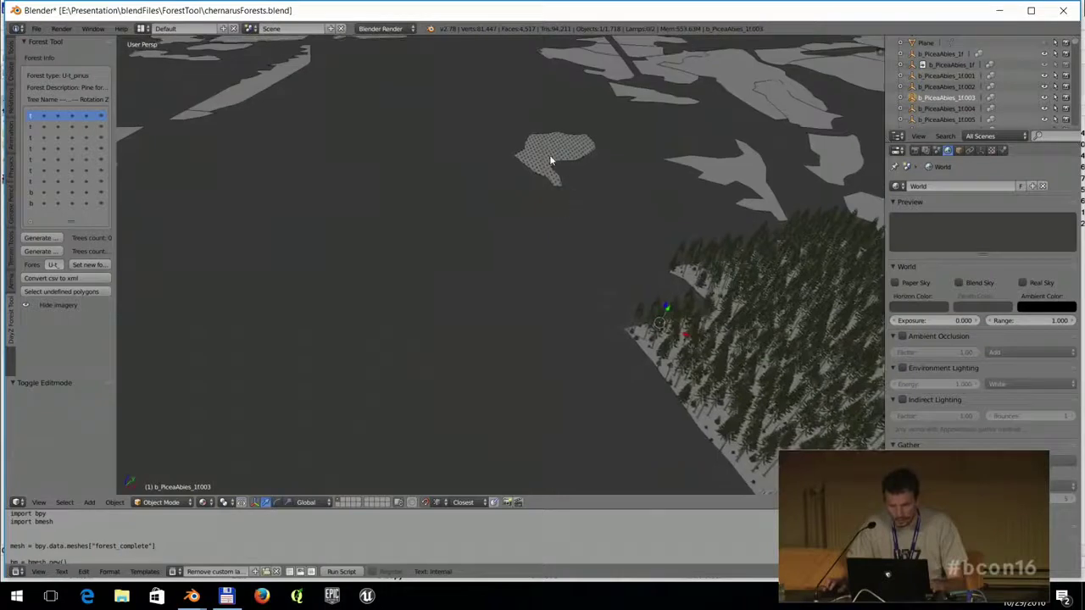
Select a spruce in the small generated patch, frame it and examine the rows of planted trees from several angles.
right_click_drag(550, 160, 549, 157)
key("period")
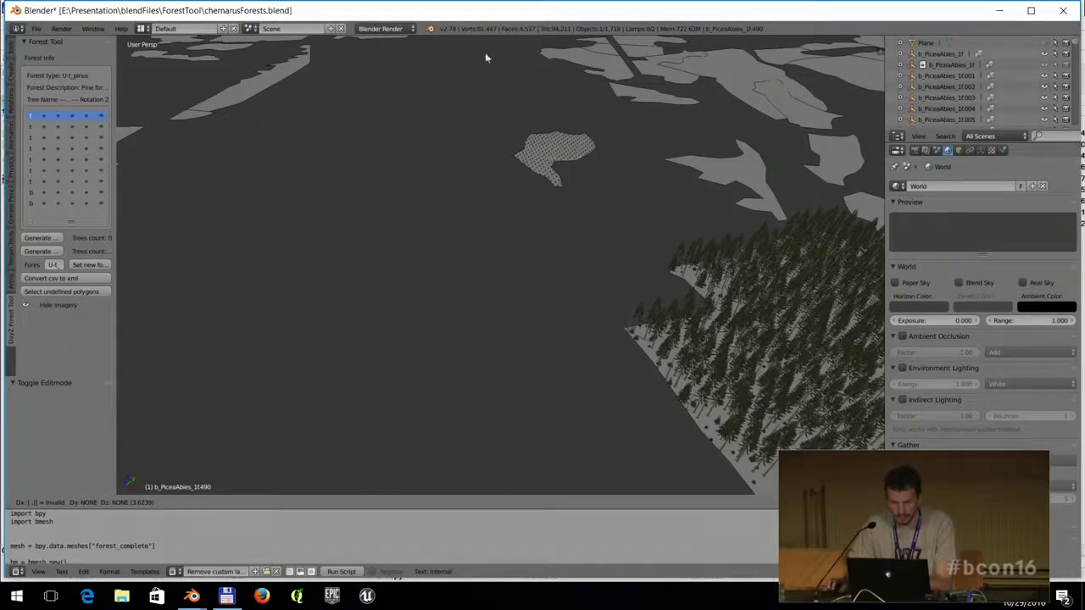
key("Escape")
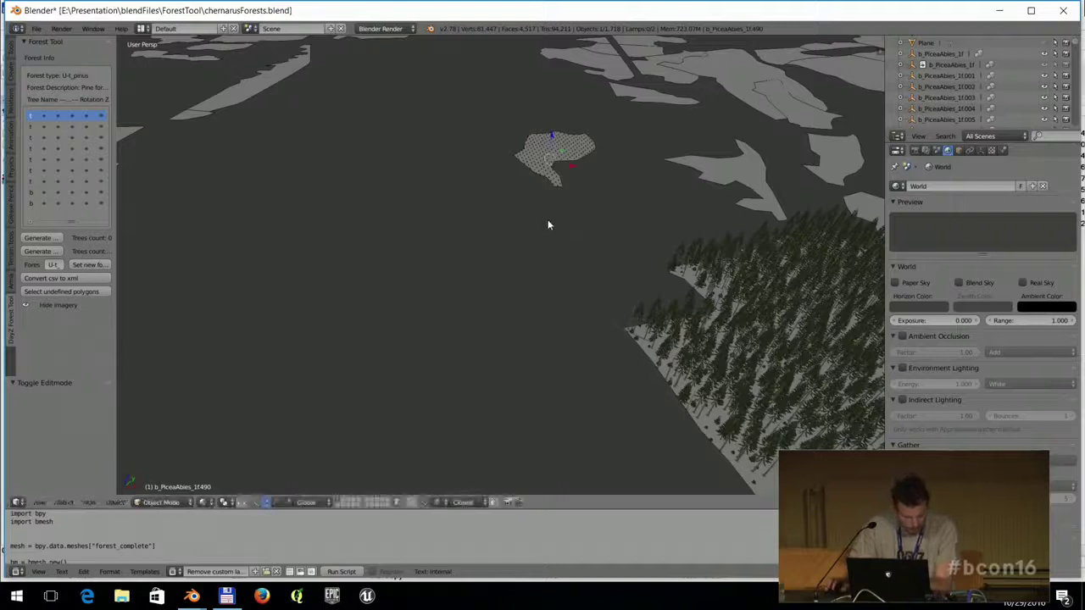
key("KP_Decimal")
scroll(554, 153, "down", 12)
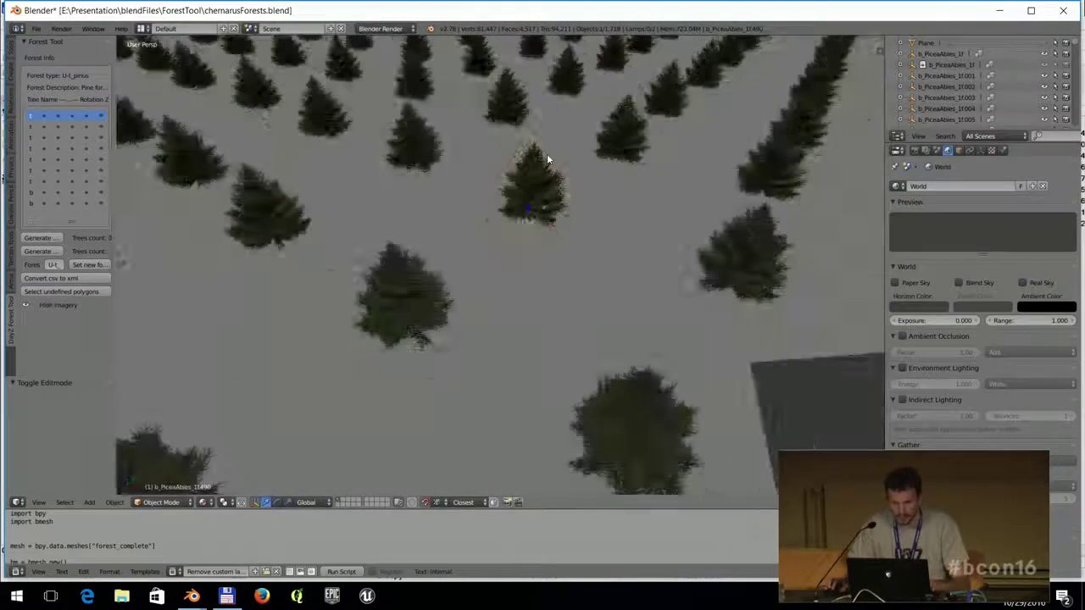
middle_click_drag(512, 156, 522, 151)
scroll(525, 142, "down", 6)
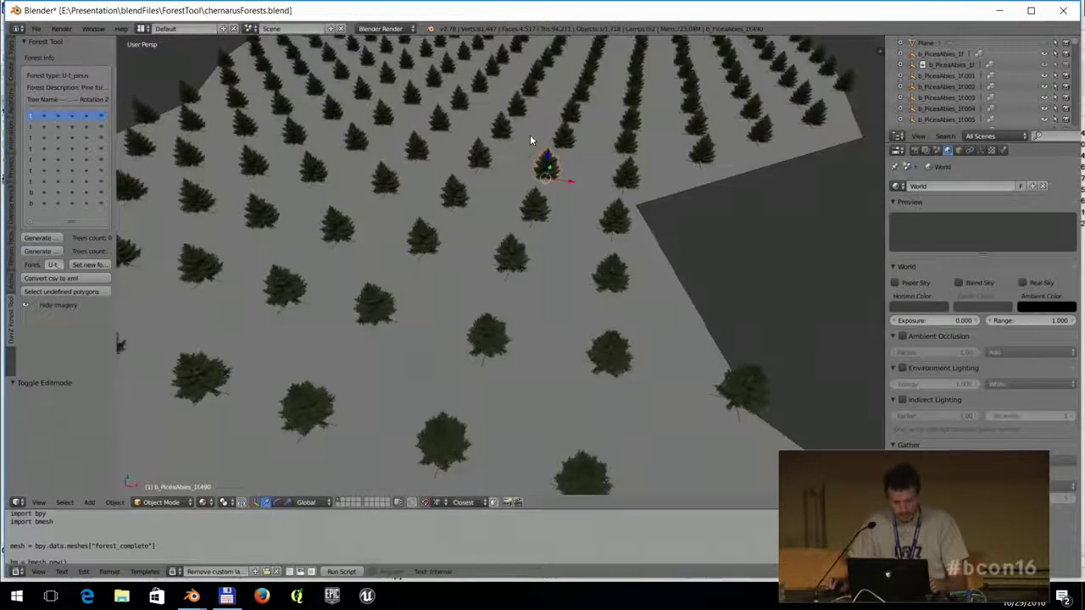
middle_click_drag(565, 94, 569, 128, "shift")
mouse_move(478, 155)
middle_mouse_down()
mouse_move(509, 169)
mouse_move(486, 173)
middle_mouse_up()
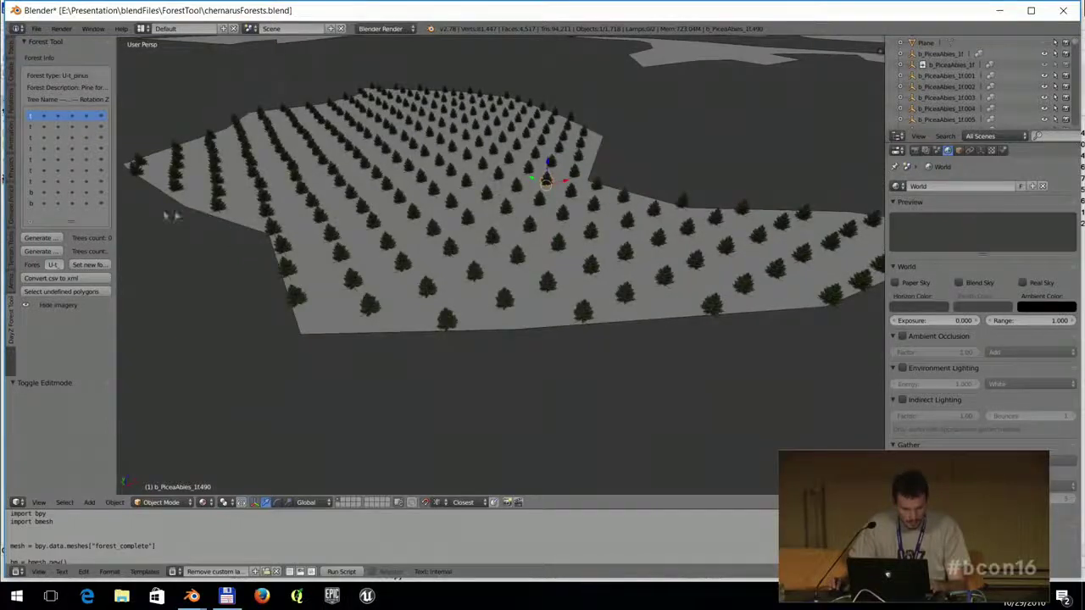
Widen the Forest Tool panel and view the forest polygons around the airfield from the top.
left_click_drag(117, 208, 213, 220)
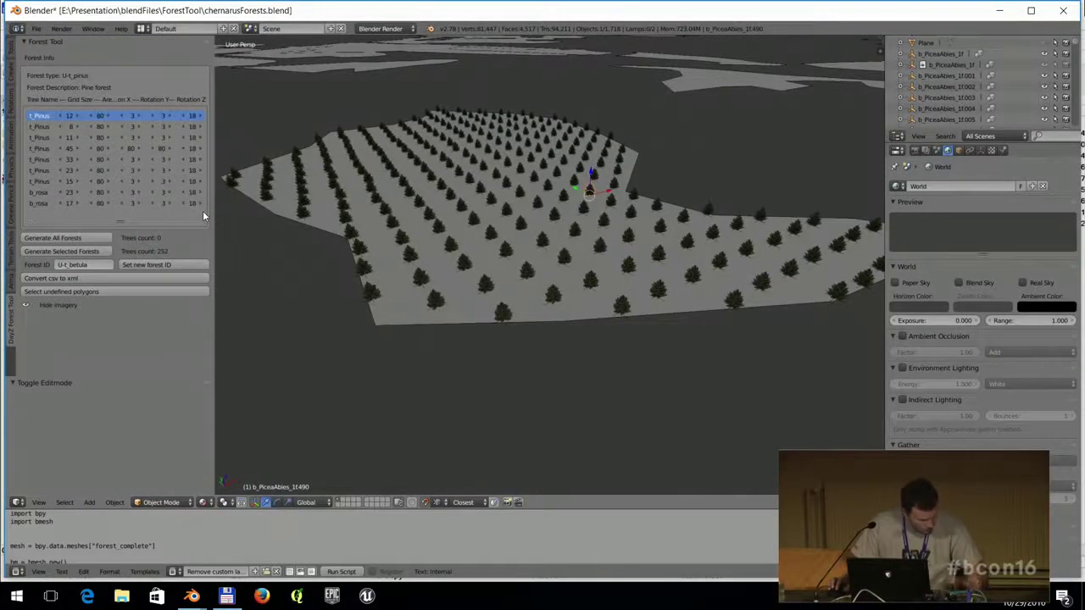
scroll(518, 200, "down", 8)
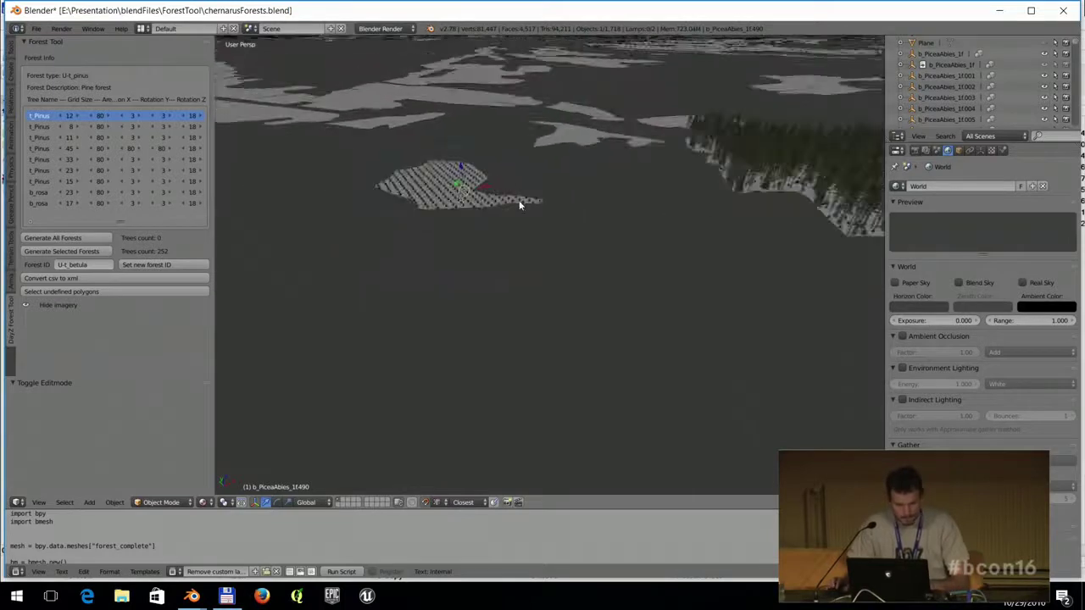
scroll(586, 192, "down", 4)
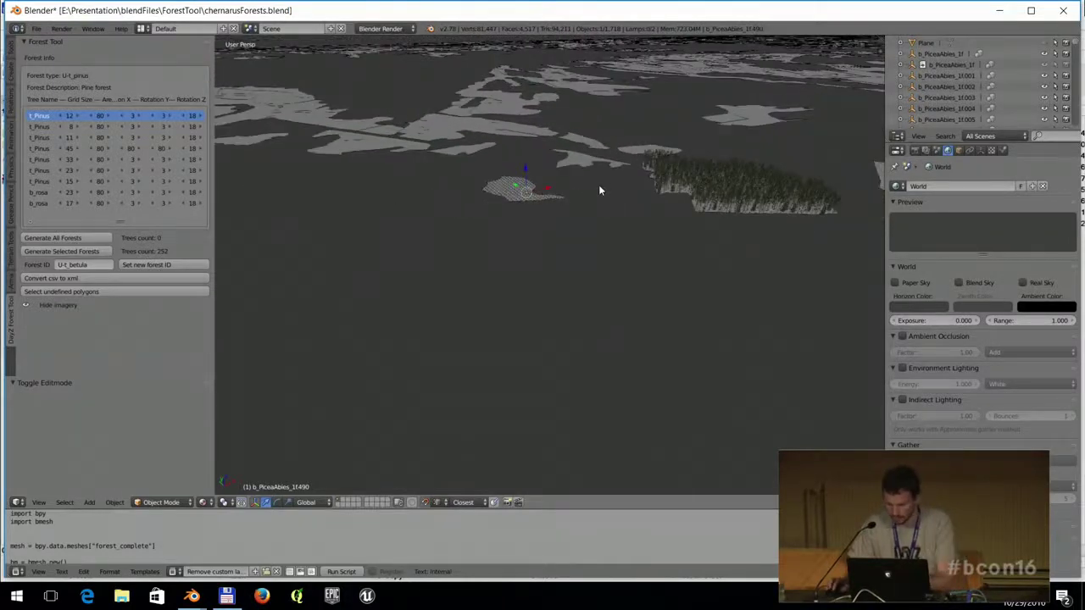
key("KP_7")
scroll(600, 186, "down", 5)
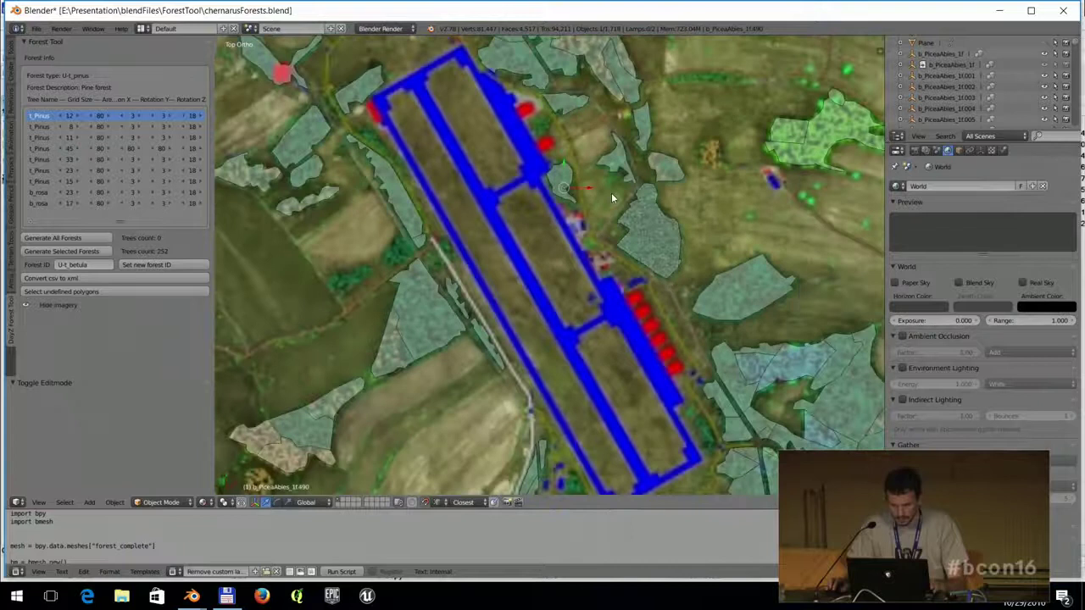
scroll(620, 201, "down", 1)
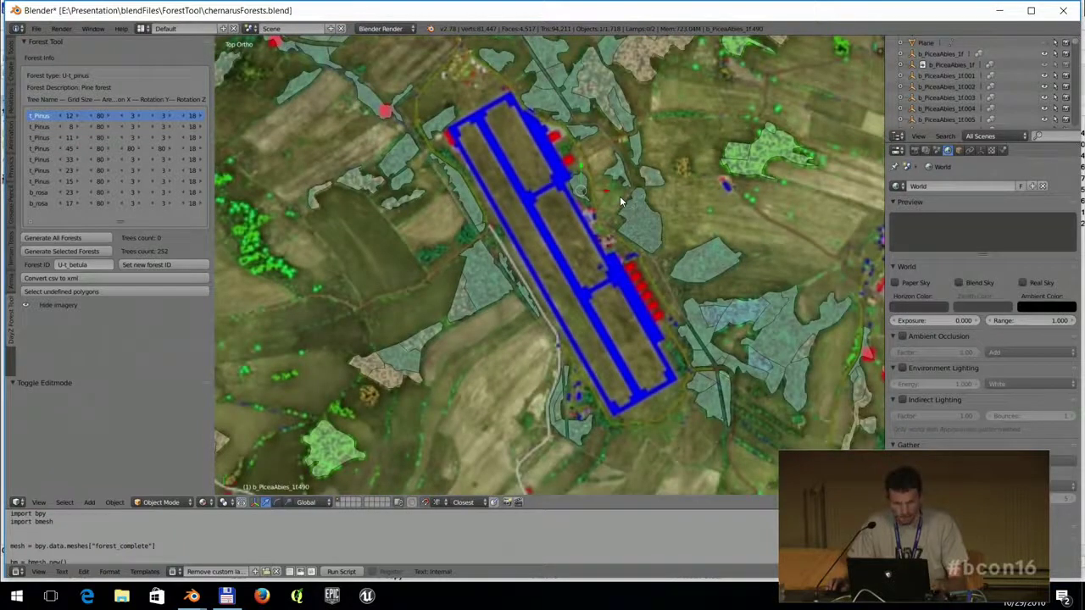
Quit the forest scene without saving and open polygonDrawing.blend from the ForestTool folder in Total Commander.
left_click(1062, 10)
left_click(546, 354)
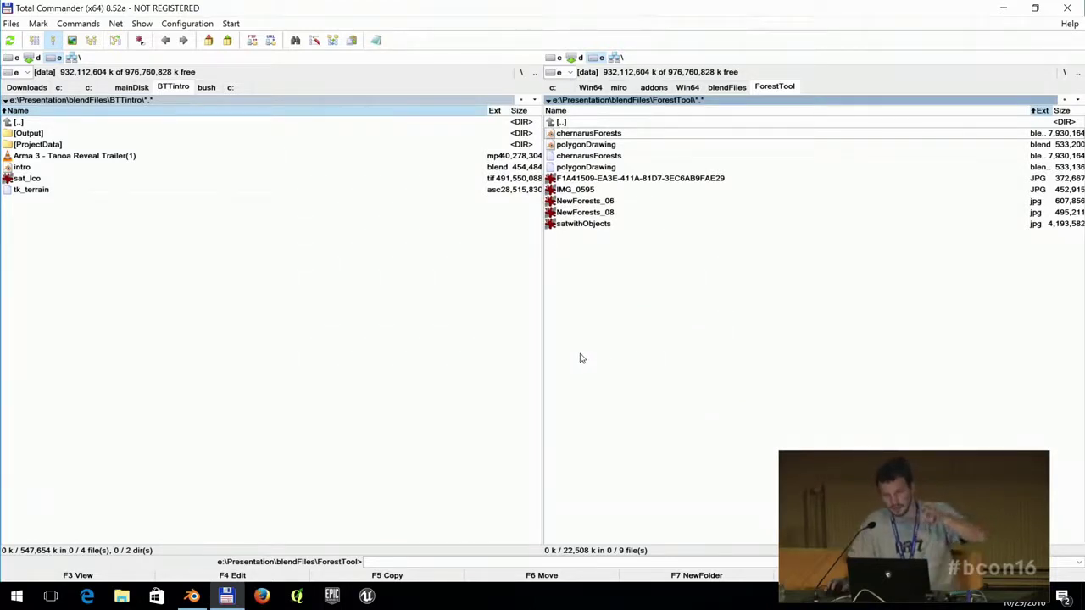
double_click(612, 147)
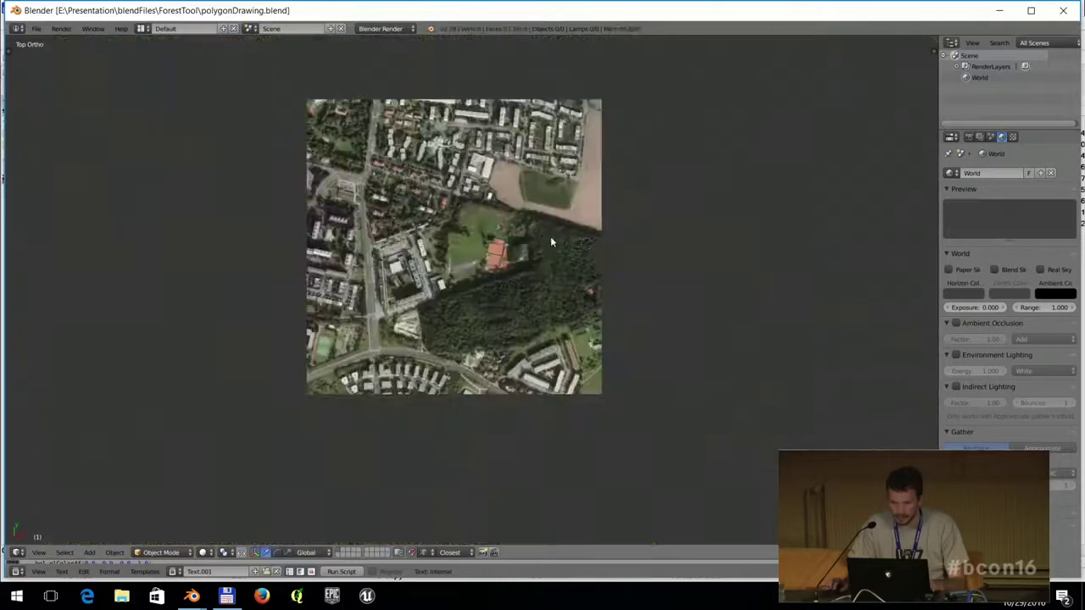
Run the Text.001 script with the wooded part of the aerial photo enlarged in view.
scroll(563, 247, "up", 6)
scroll(598, 229, "down", 2)
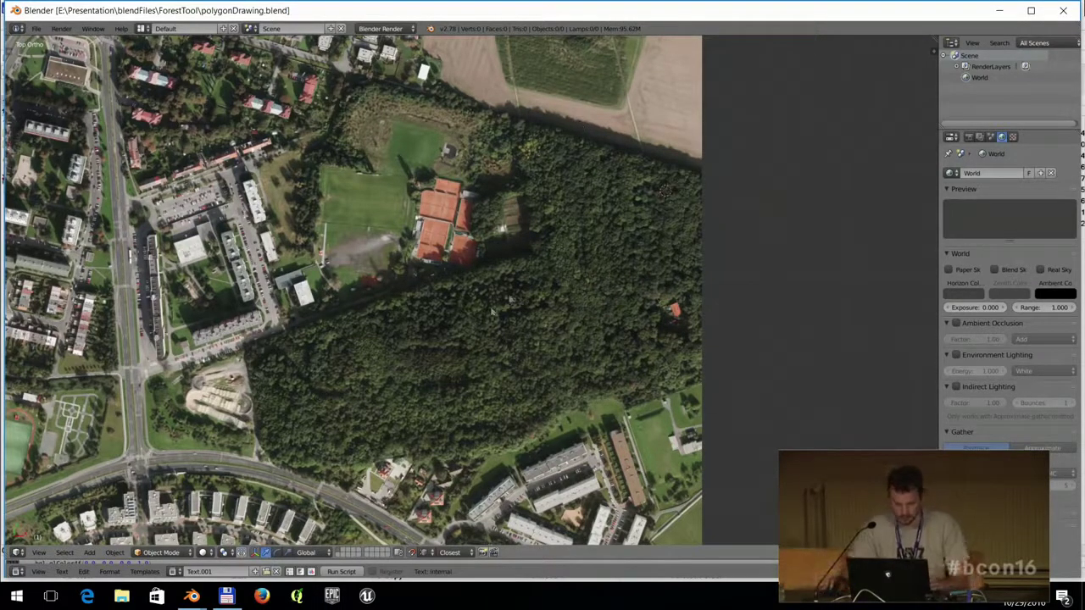
left_click(341, 571)
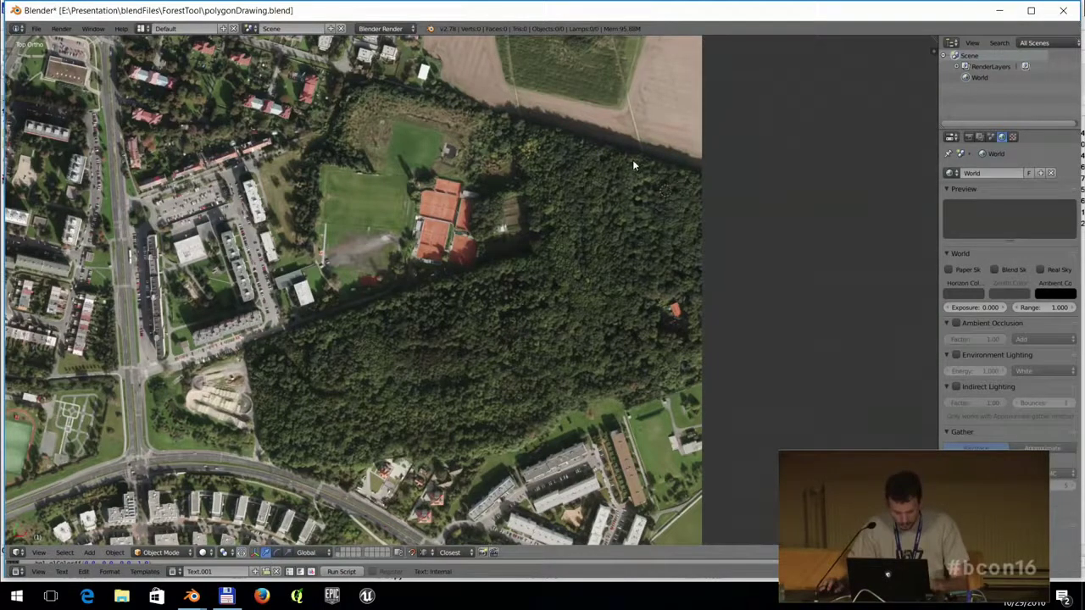
Start the aa operator, trace the outer edge of the forest on the aerial photo and generate the filled polygon.
key("space")
type("aa")
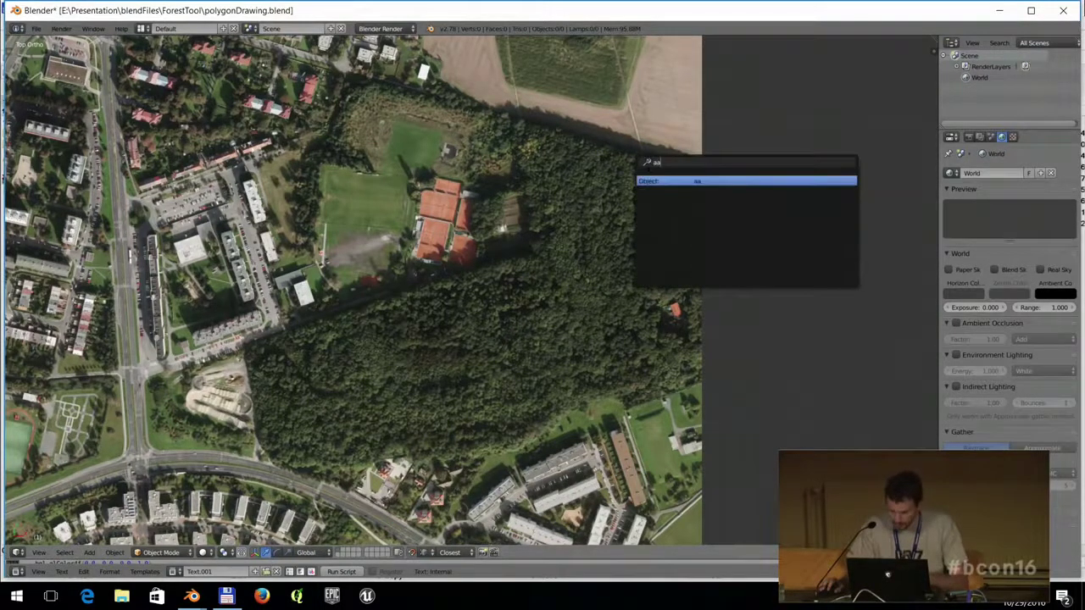
key("Return")
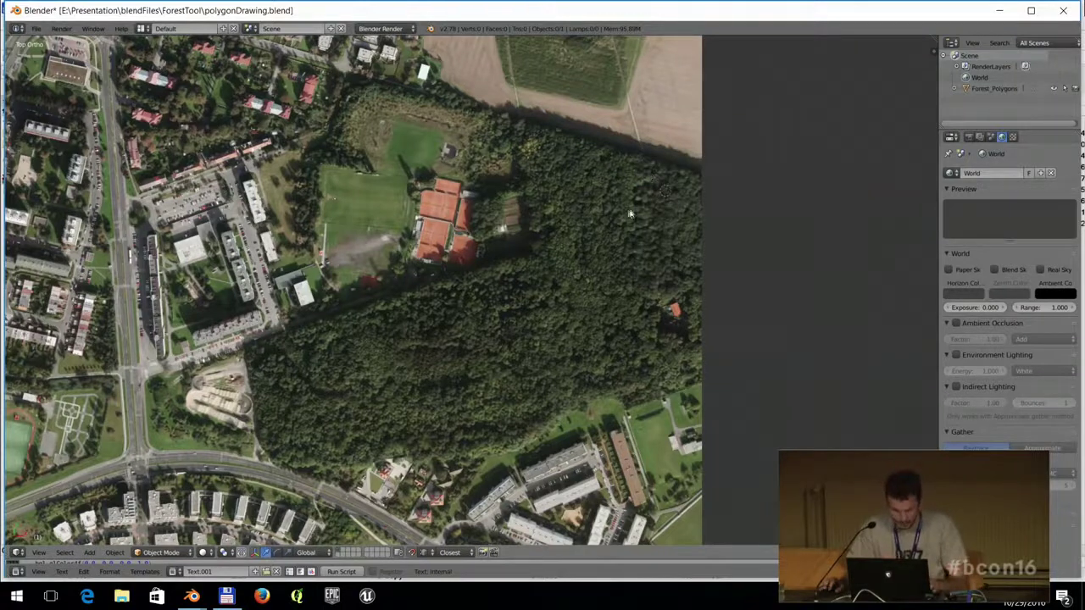
left_click(697, 177)
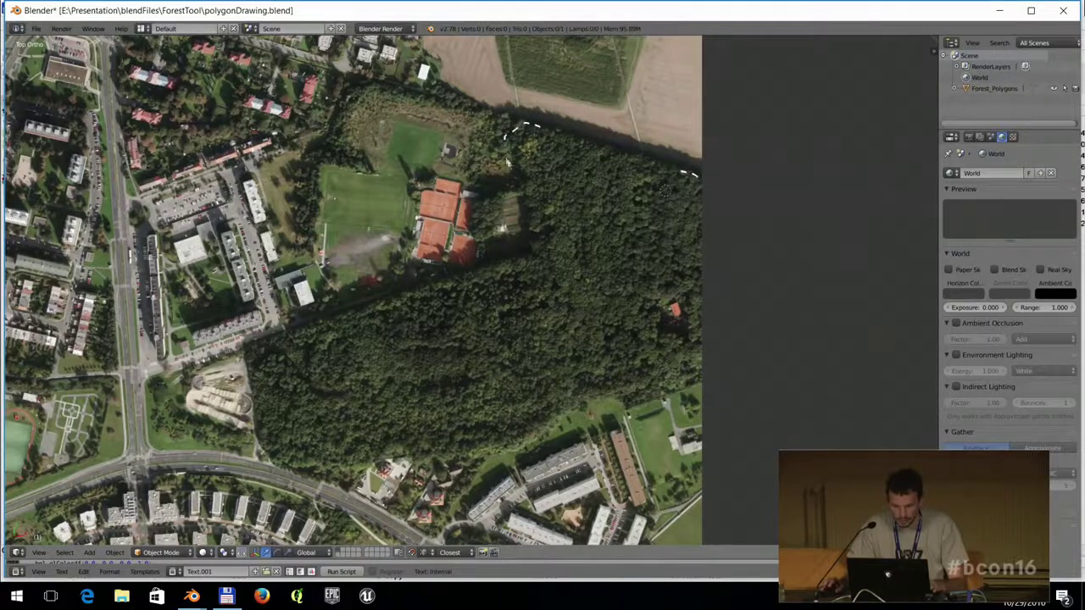
left_click_drag(485, 180, 480, 243)
mouse_move(348, 315)
left_mouse_down()
mouse_move(250, 360)
mouse_move(256, 392)
left_mouse_up()
mouse_move(275, 457)
left_mouse_down()
mouse_move(309, 473)
mouse_move(523, 445)
mouse_move(537, 426)
mouse_move(691, 389)
left_mouse_up()
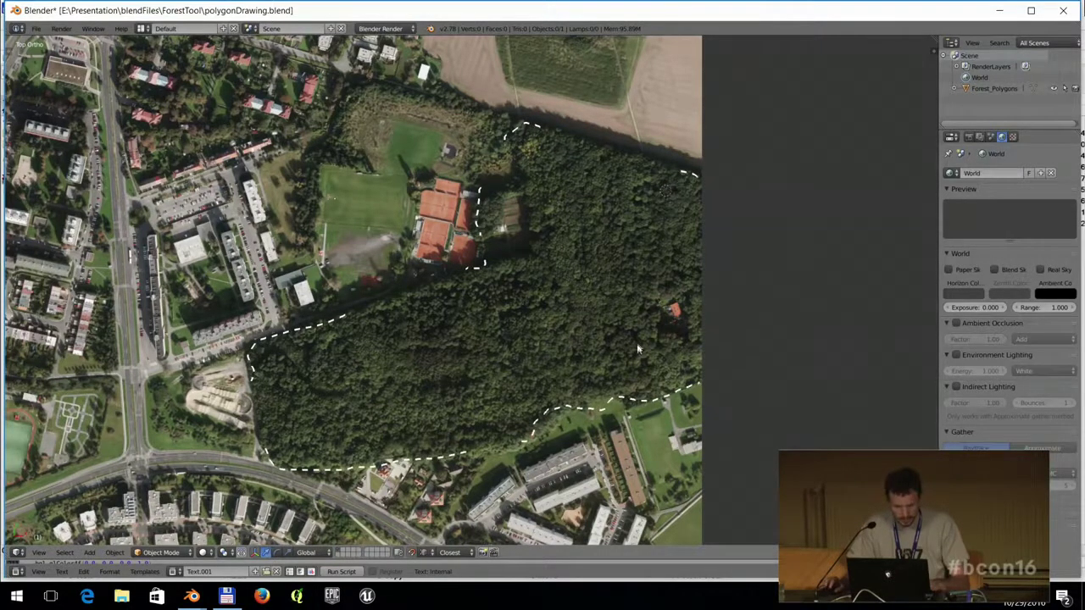
key("Return")
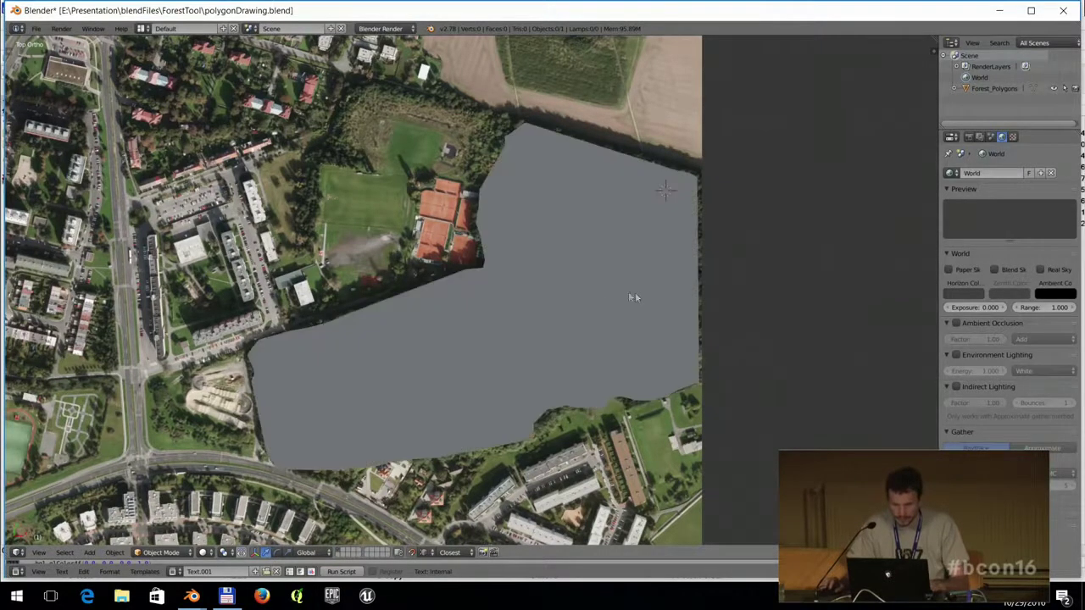
Delete the filled forest polygon.
right_click(613, 252)
key("x")
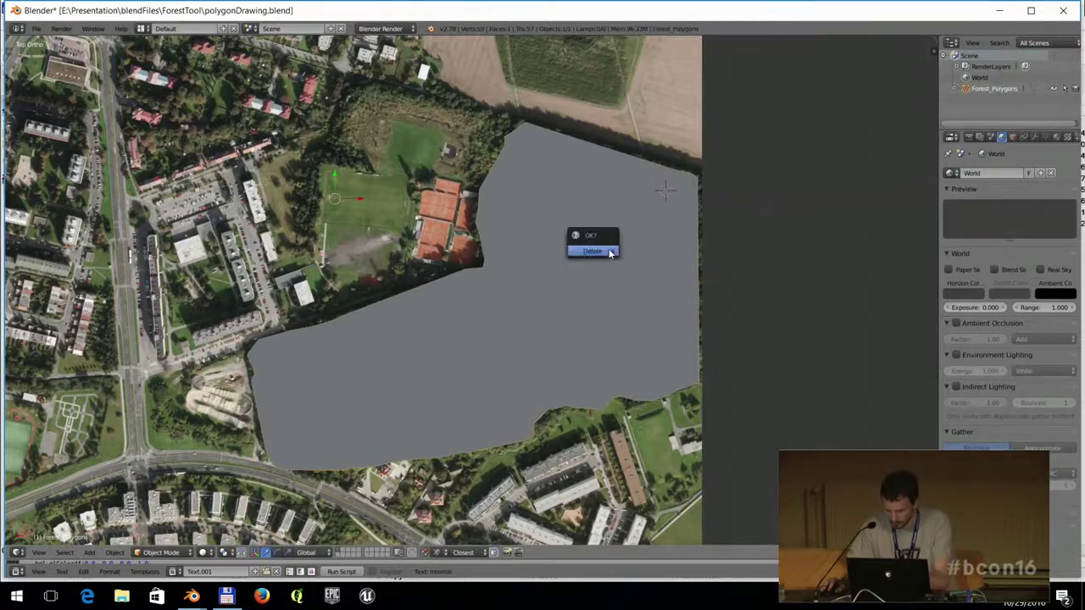
left_click(610, 251)
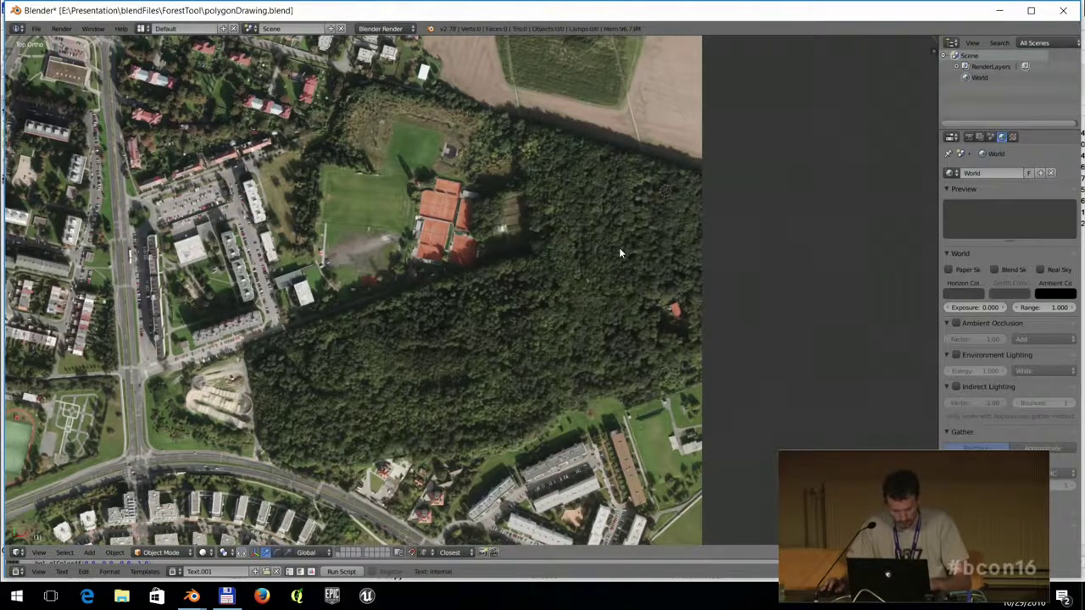
key("space")
key("Return")
mouse_move(700, 183)
left_mouse_down()
mouse_move(550, 140)
mouse_move(513, 182)
mouse_move(476, 280)
mouse_move(315, 315)
mouse_move(256, 454)
mouse_move(277, 470)
mouse_move(405, 460)
mouse_move(334, 478)
mouse_move(252, 341)
mouse_move(272, 351)
mouse_move(242, 388)
left_mouse_up()
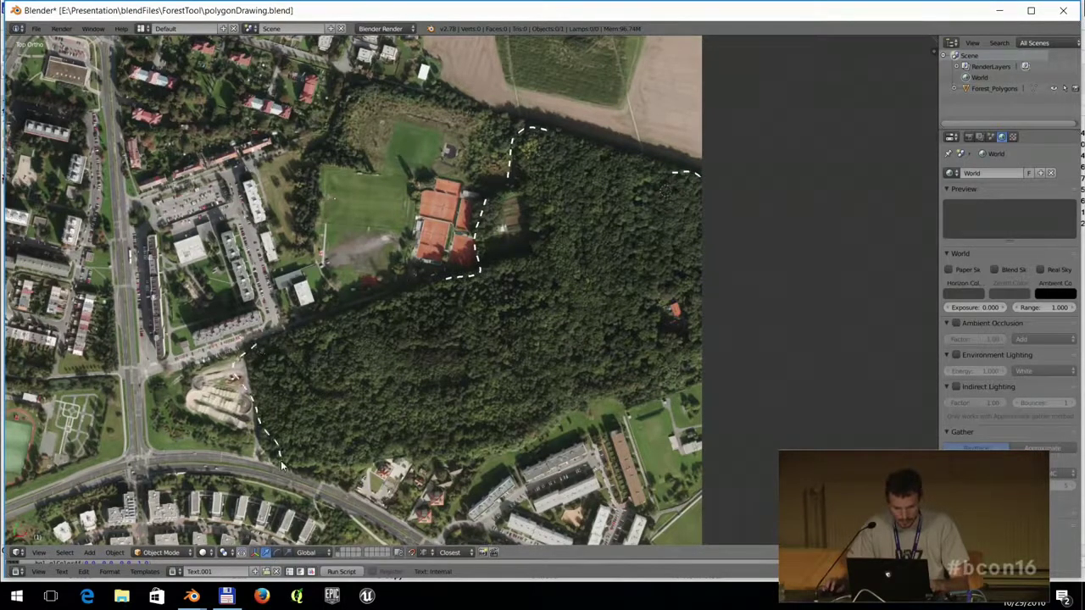
mouse_move(254, 356)
left_mouse_down()
mouse_move(275, 456)
mouse_move(366, 467)
mouse_move(501, 449)
mouse_move(700, 383)
left_mouse_up()
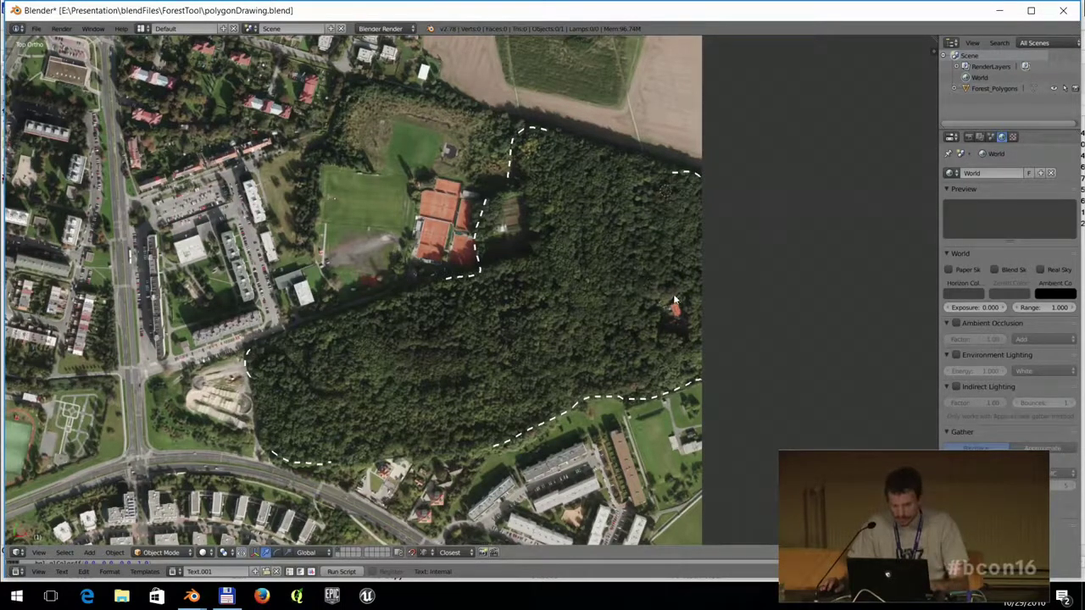
mouse_move(654, 309)
left_mouse_down()
mouse_move(690, 339)
mouse_move(688, 298)
mouse_move(687, 311)
left_mouse_up()
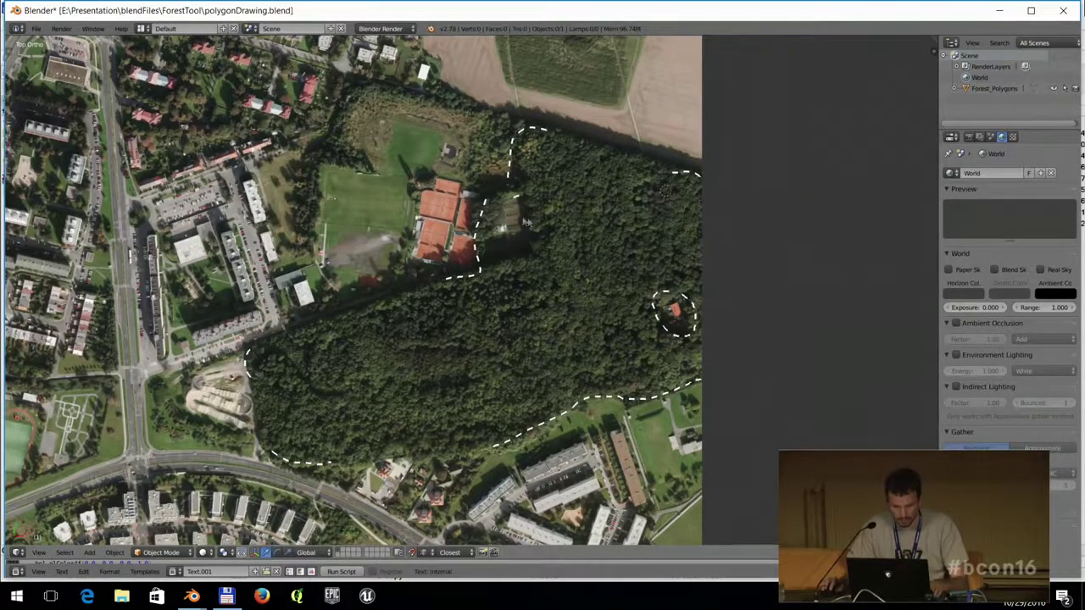
key("Escape")
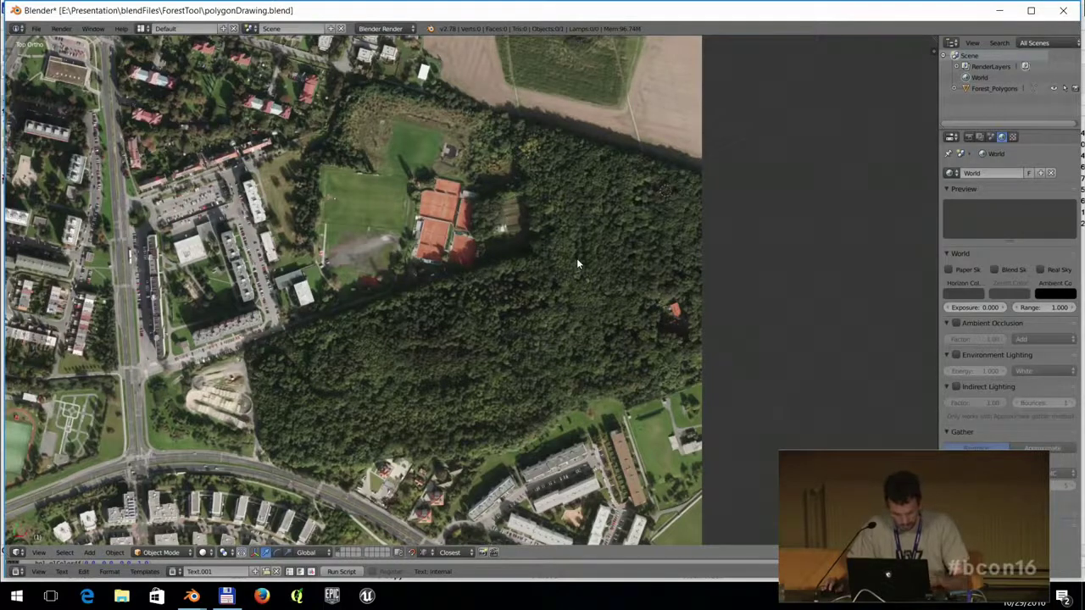
Use the aa operator to generate a forest polygon with holes around the small red-roofed building and the clearing beside the red courts.
key("space")
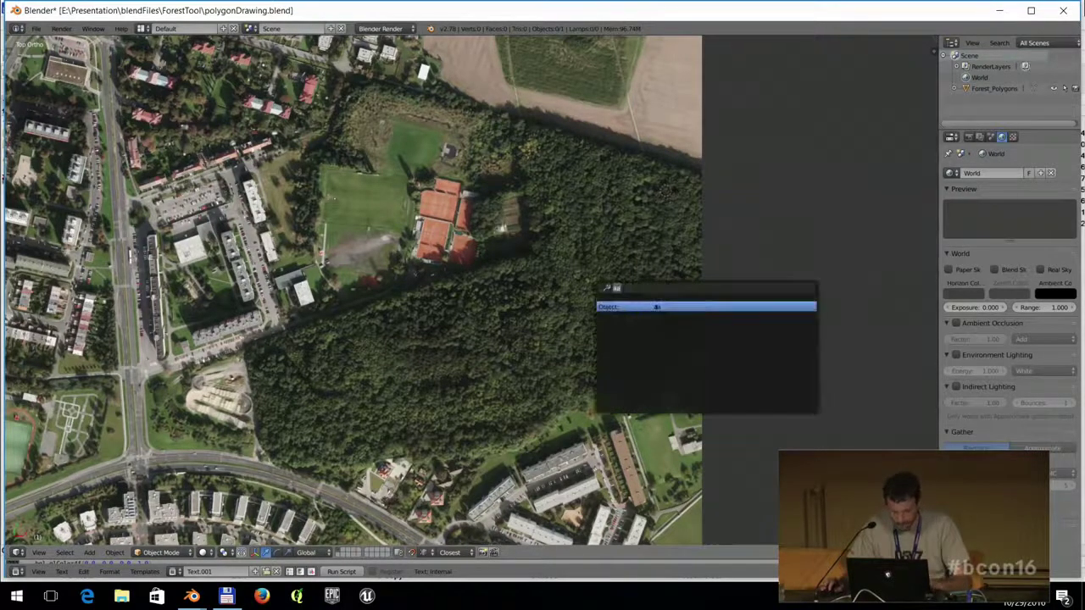
left_click(655, 307)
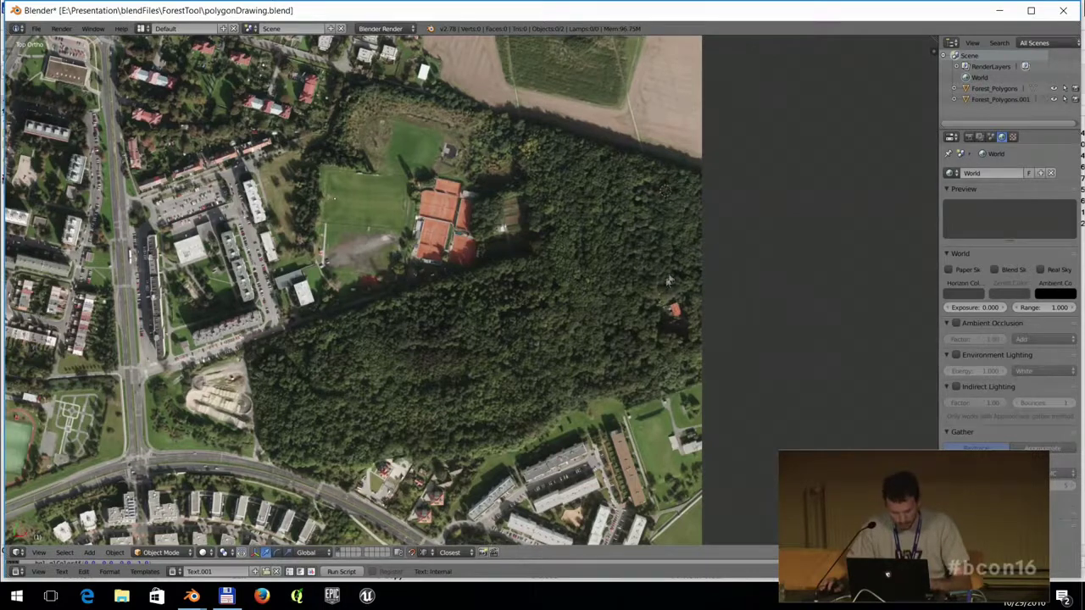
mouse_move(695, 176)
left_mouse_down()
mouse_move(511, 165)
mouse_move(478, 254)
mouse_move(433, 277)
left_mouse_up()
mouse_move(253, 344)
left_mouse_down()
mouse_move(255, 436)
mouse_move(530, 434)
mouse_move(685, 383)
left_mouse_up()
left_click_drag(649, 310, 685, 308)
mouse_move(529, 200)
left_mouse_down()
mouse_move(498, 246)
mouse_move(540, 241)
mouse_move(534, 214)
left_mouse_up()
key("Return")
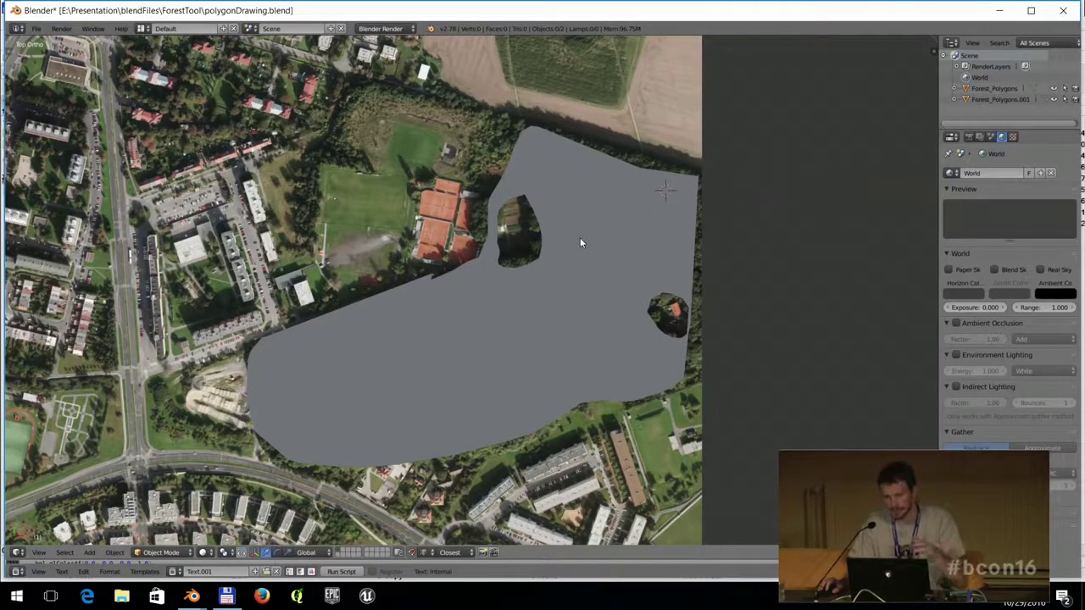
Quit Blender without saving the polygon drawing and go up to the blendFiles folder in Total Commander.
left_click(1063, 10)
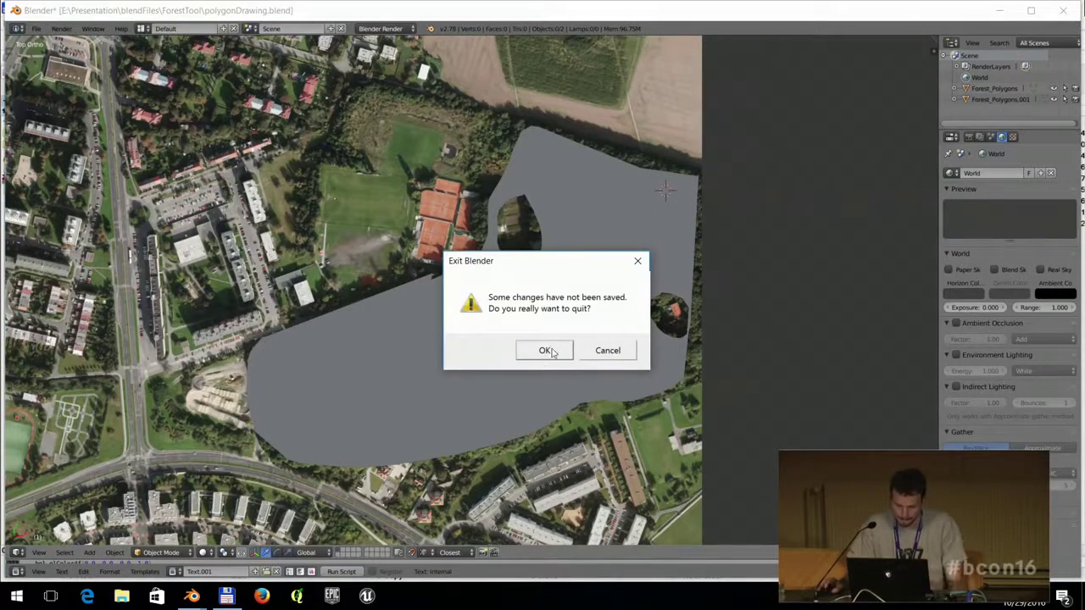
left_click(547, 350)
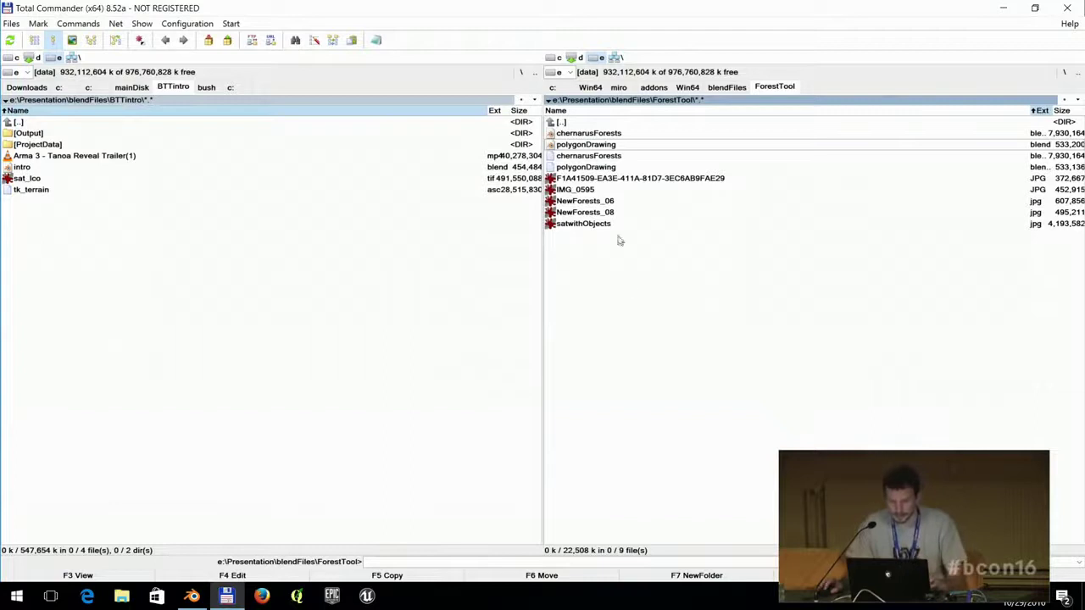
left_click(584, 123)
double_click(584, 124)
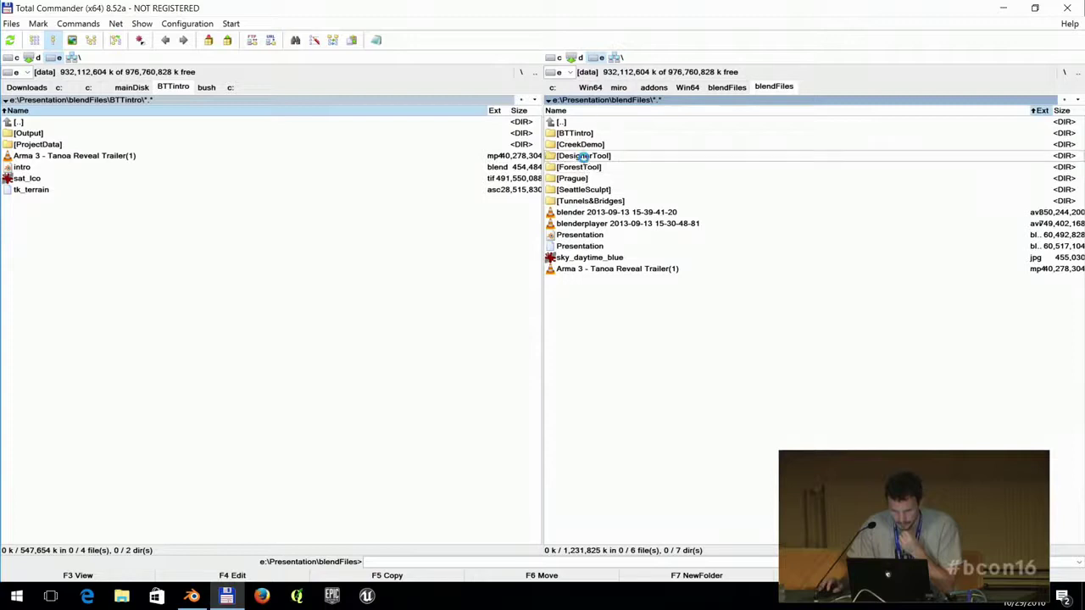
Look into the DesignerTool folder, return to blendFiles and go up to the root of drive E.
double_click(583, 156)
double_click(574, 123)
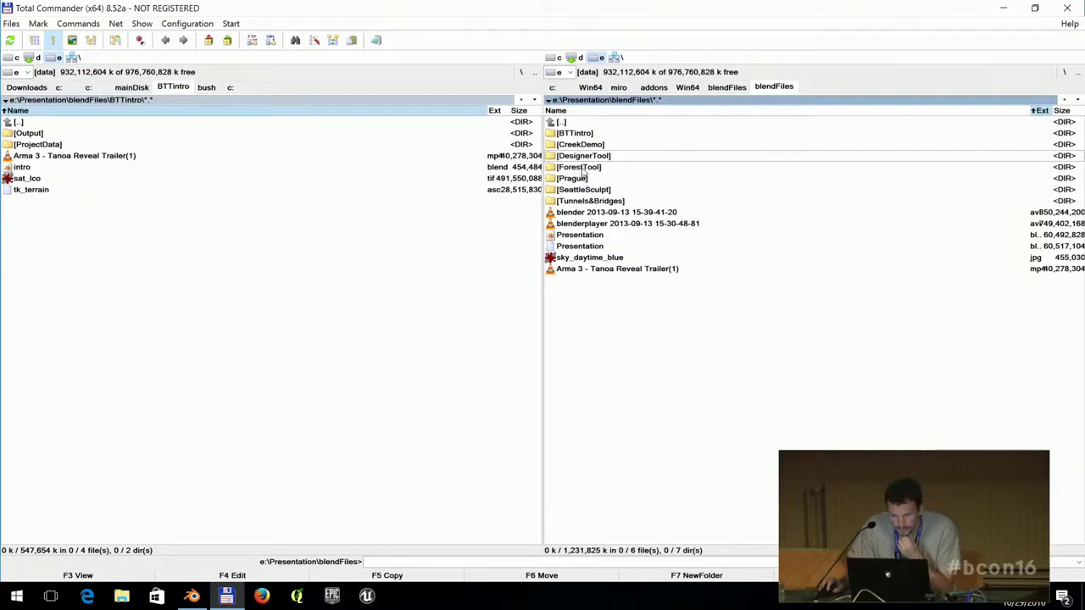
left_click(583, 167)
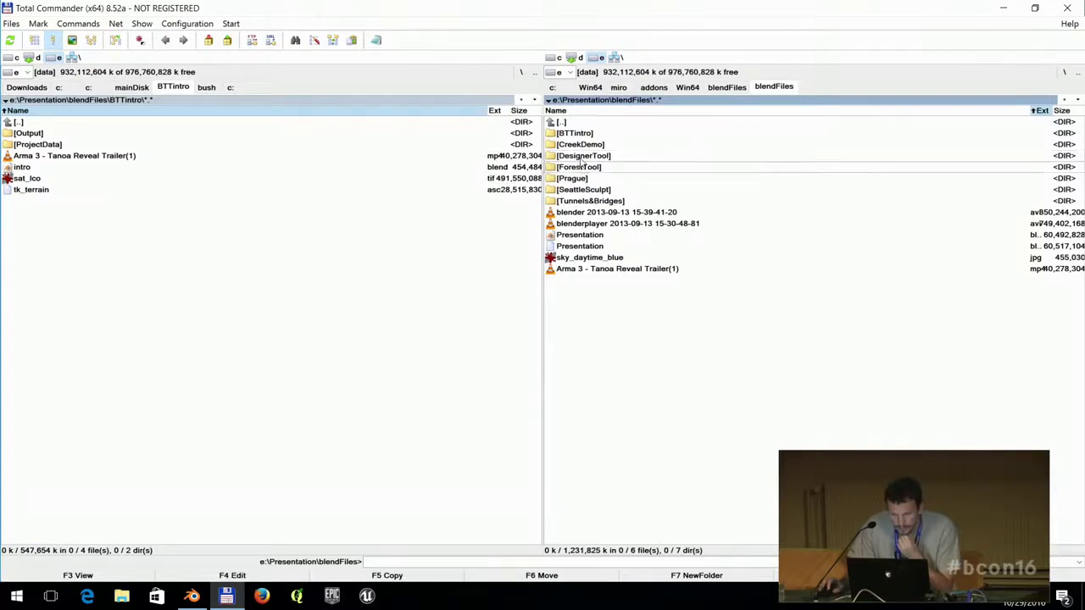
double_click(573, 123)
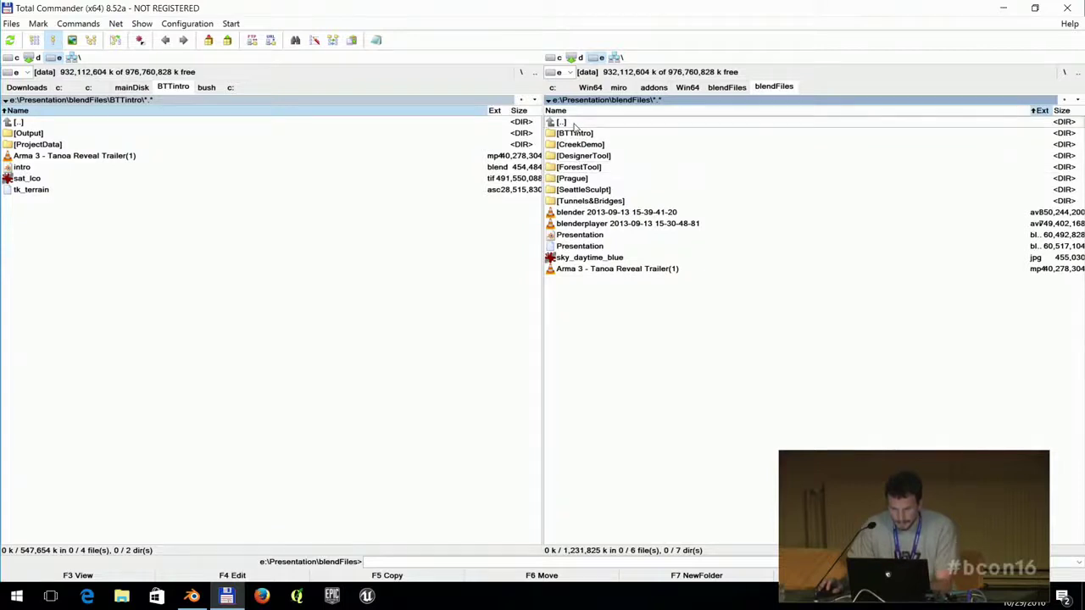
double_click(572, 123)
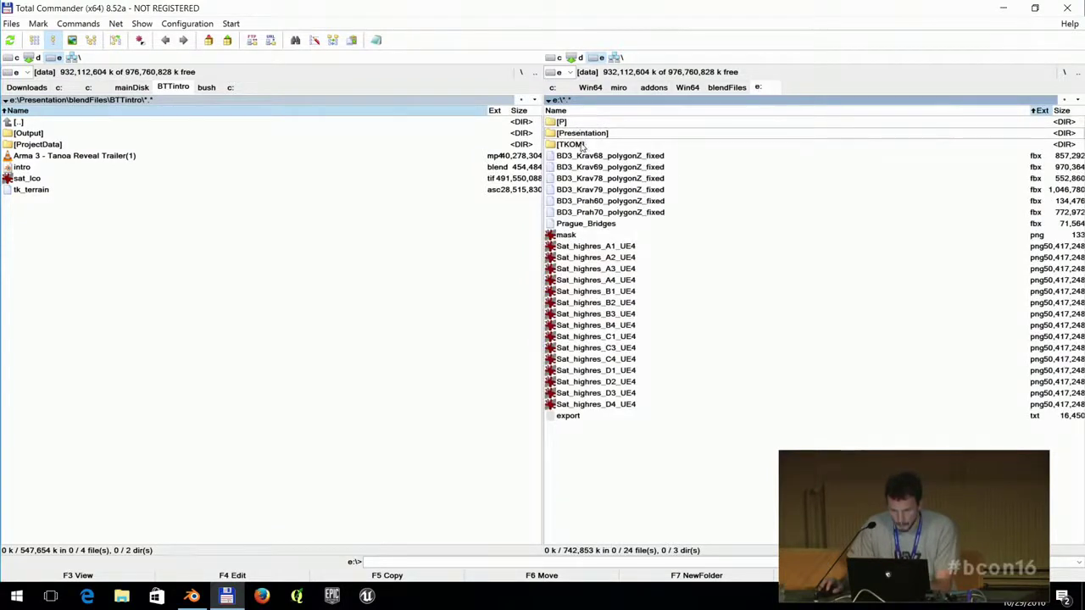
Open the ChernarusPlus Blender file from the Presentation\blendFiles\DesignerTool folder on drive E.
double_click(580, 133)
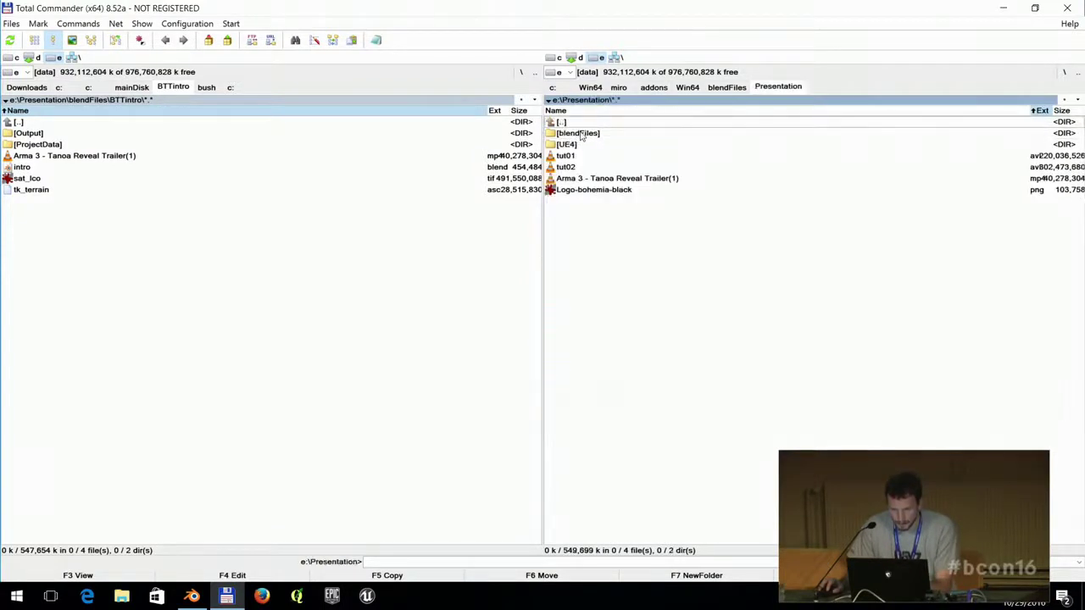
double_click(579, 133)
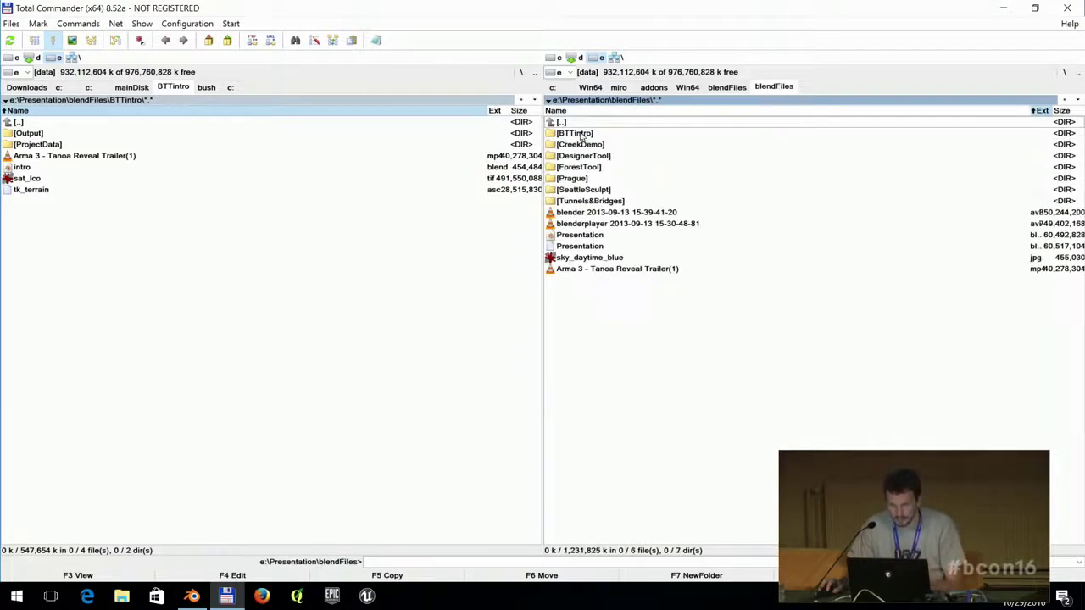
double_click(583, 157)
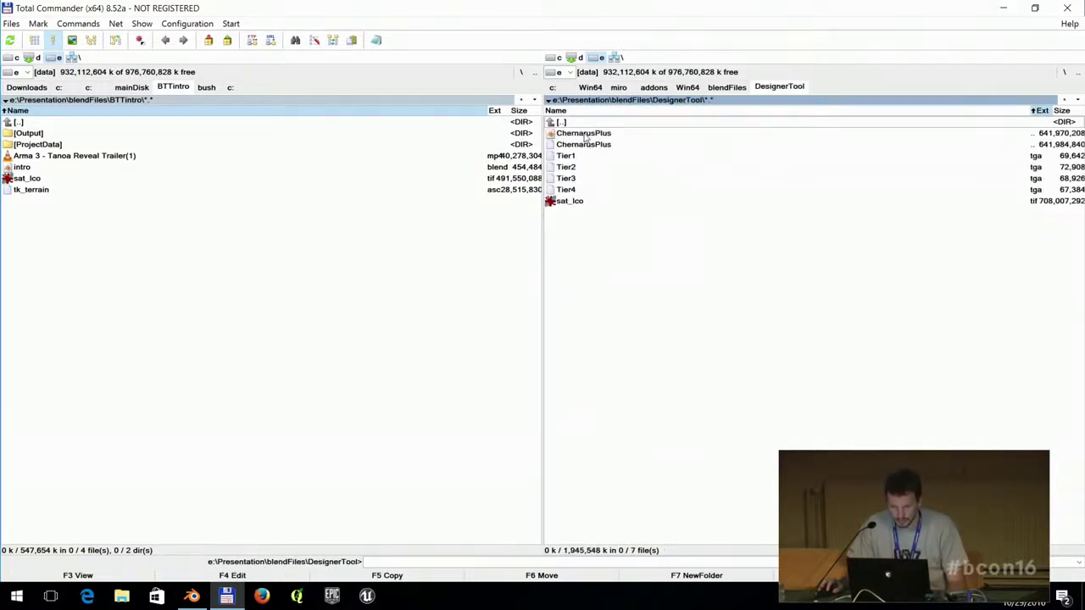
double_click(586, 135)
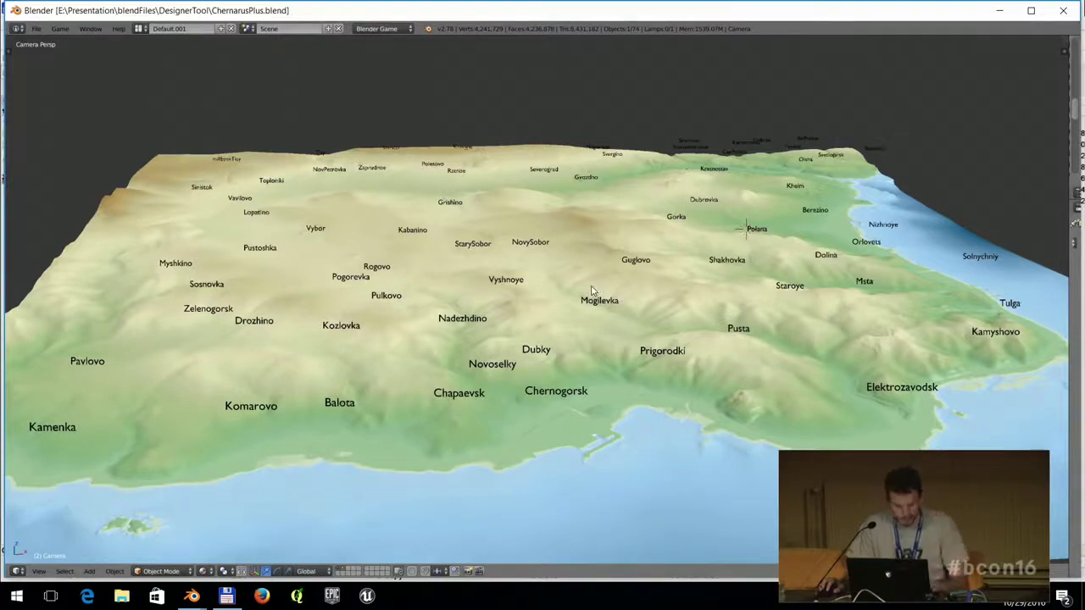
Fly the camera over the Chernarus terrain to examine the relief and town labels along the coast near Elektrozavodsk and Kamyshovo.
middle_click_drag(604, 256, 609, 259)
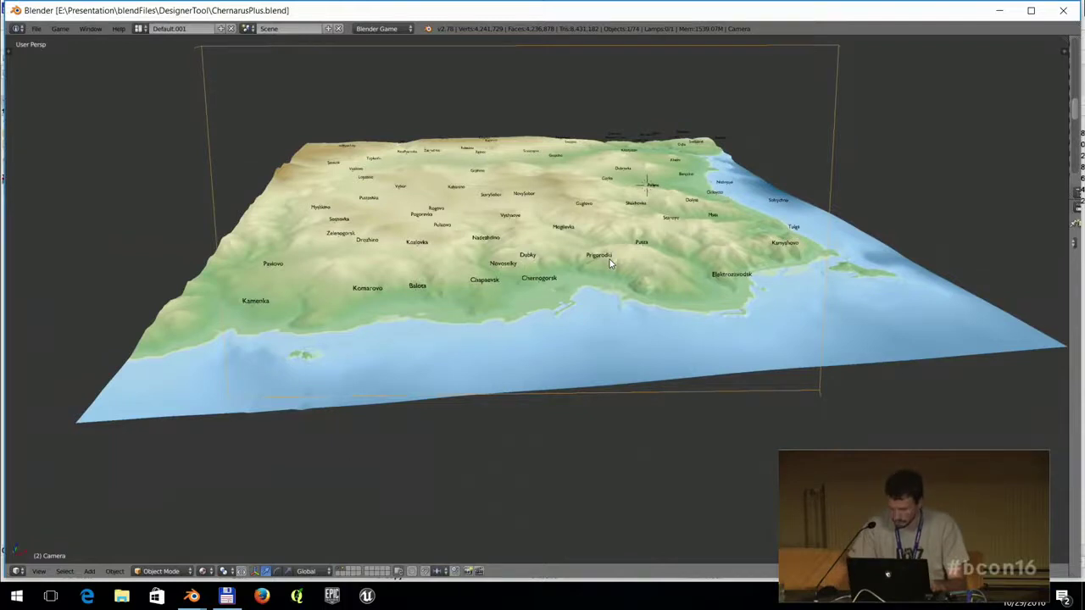
key("KP_0")
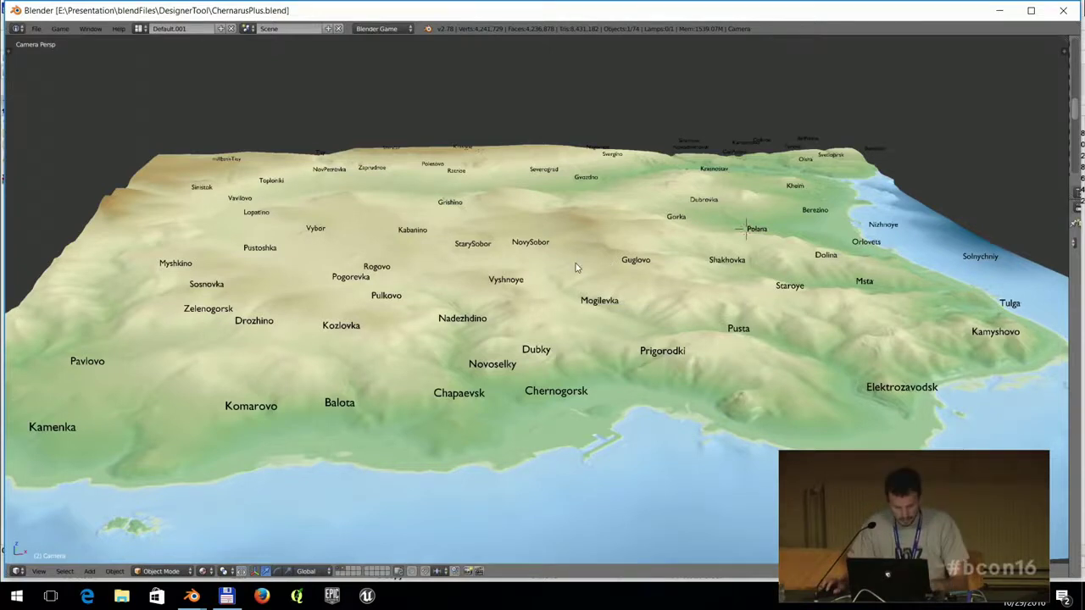
key("shift+f")
mouse_move(594, 254)
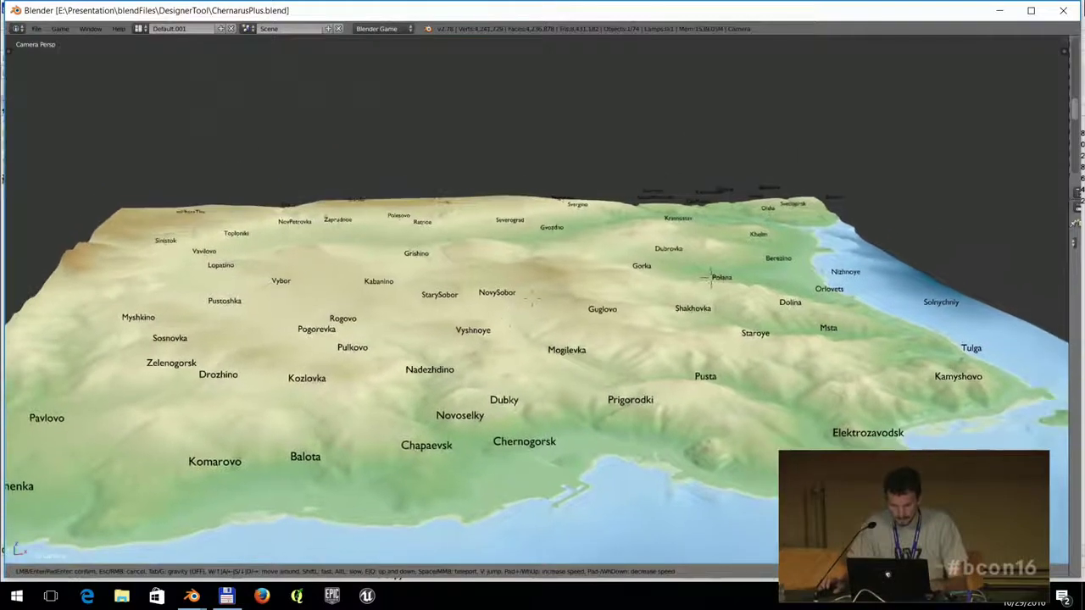
mouse_move(593, 305)
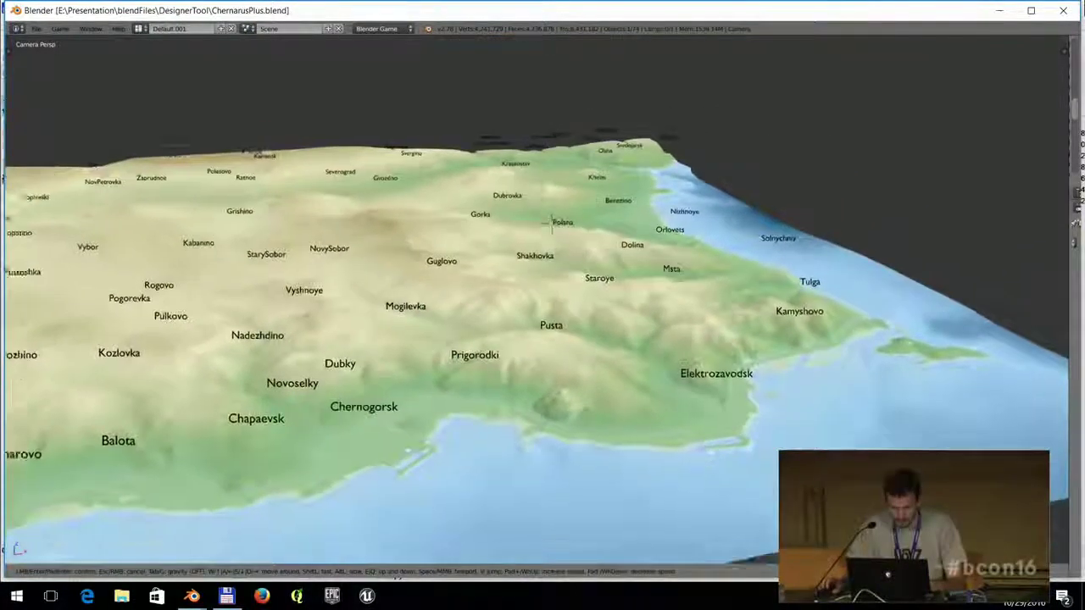
key("w")
key("w")
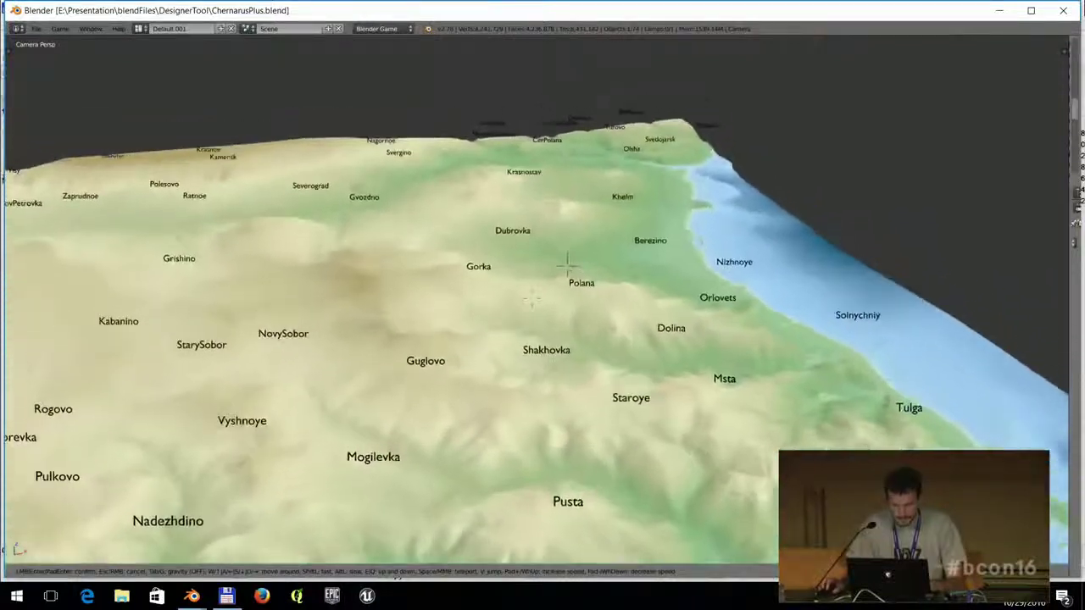
key("w")
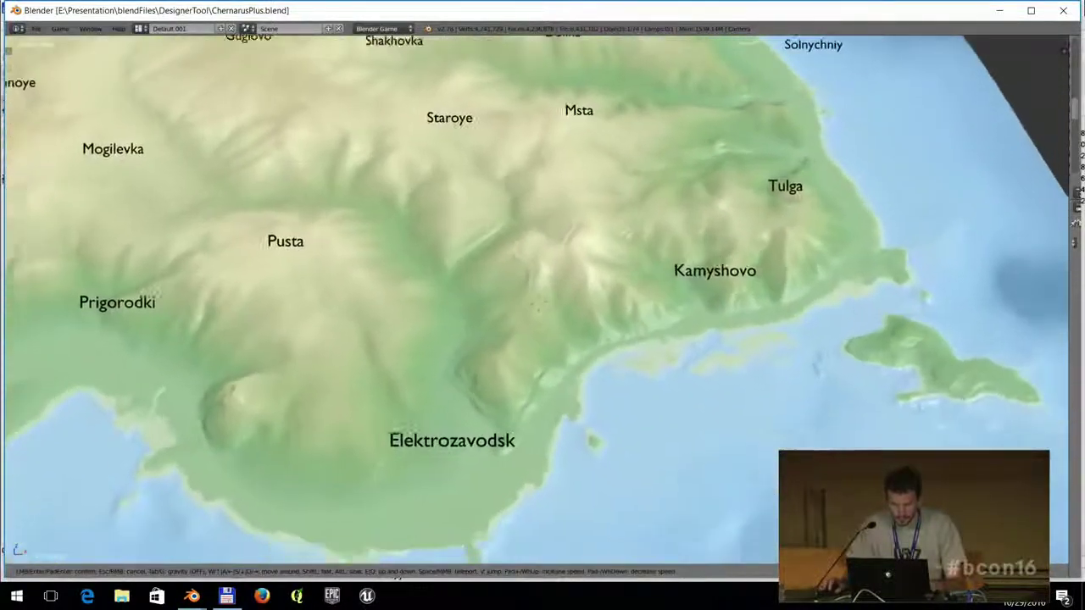
key("s")
key("q")
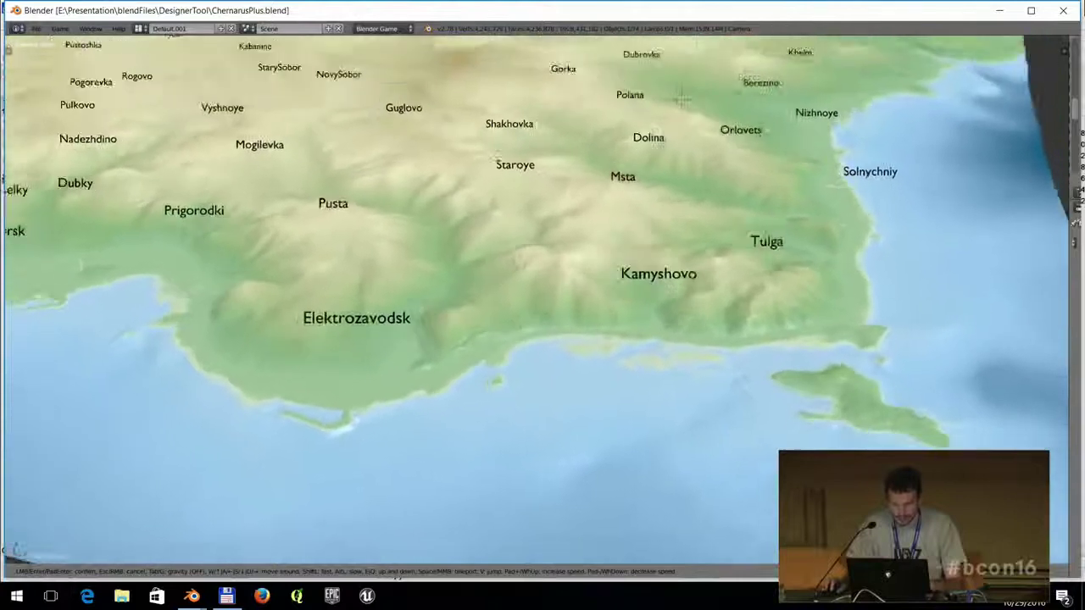
left_click(536, 303)
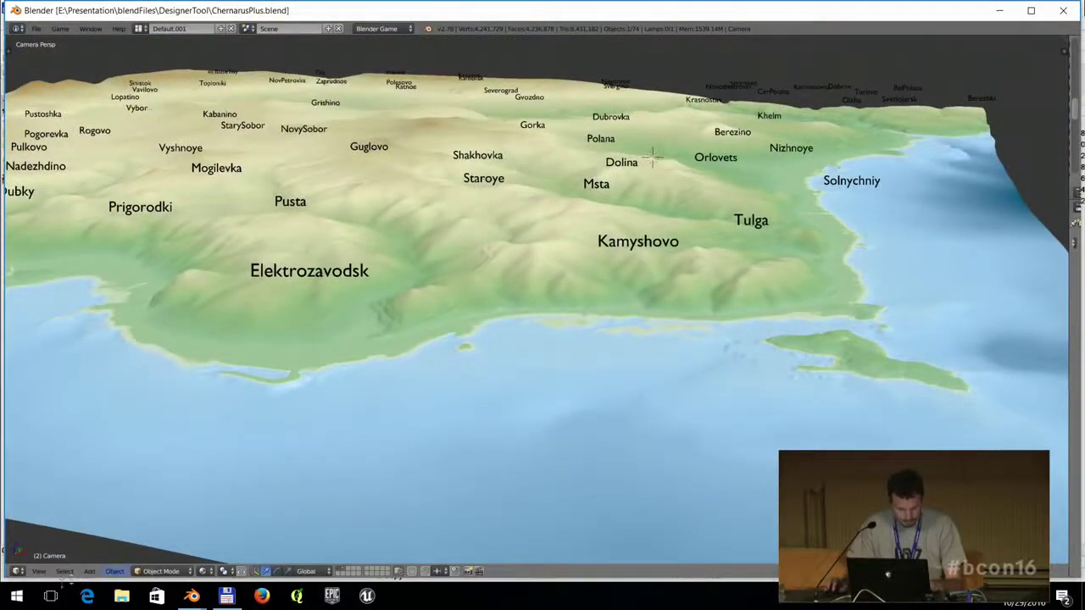
Split the 3D view horizontally and turn the lower area into a Node Editor.
left_click_drag(8, 577, 12, 400)
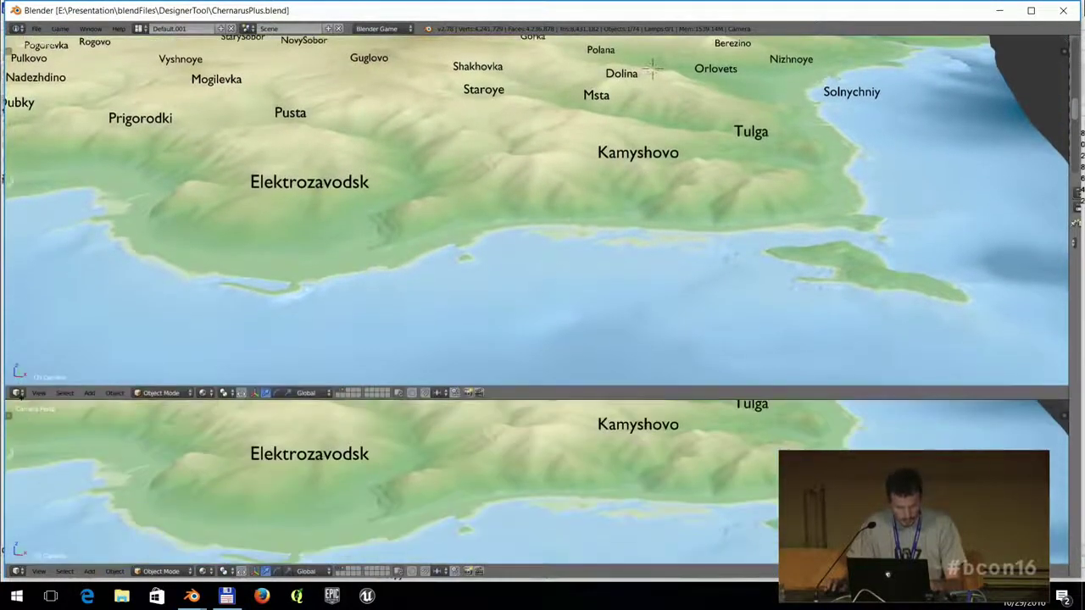
left_click(17, 573)
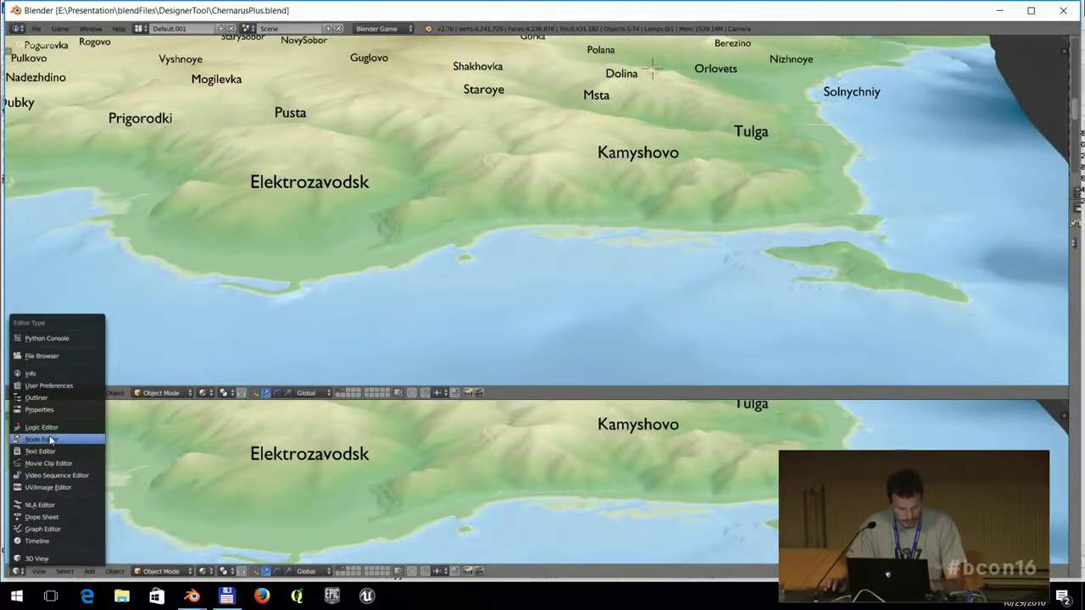
left_click(51, 440)
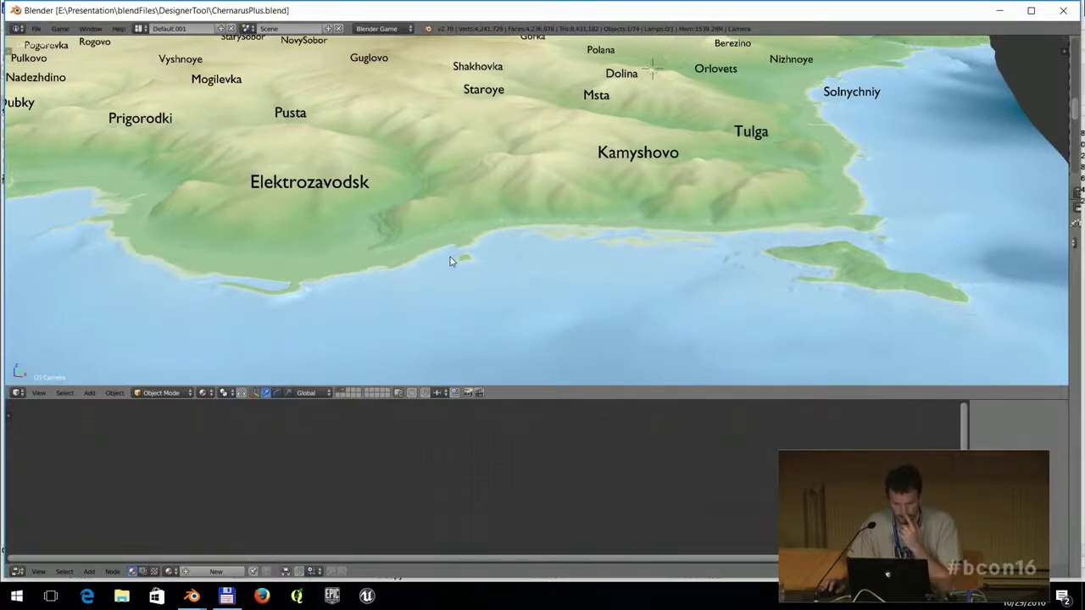
Select the terrain and examine its Hypsometry material nodes, from the Geometry UV output through the ColorRamp to the Material node.
right_click(479, 205)
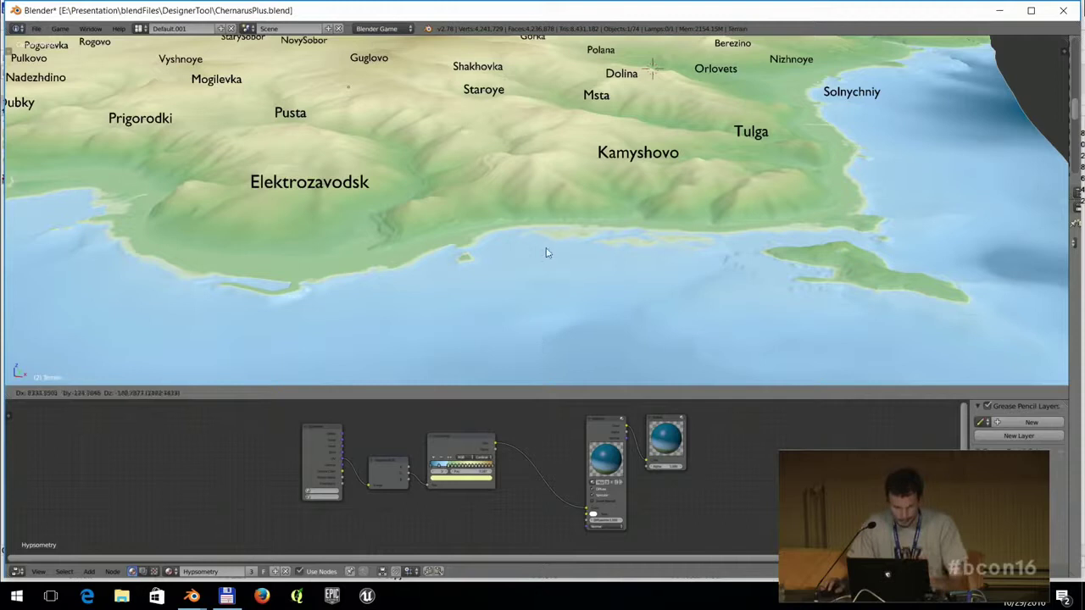
mouse_move(663, 201)
right_mouse_down()
mouse_move(744, 206)
mouse_move(666, 217)
mouse_move(700, 176)
mouse_move(684, 201)
right_mouse_up()
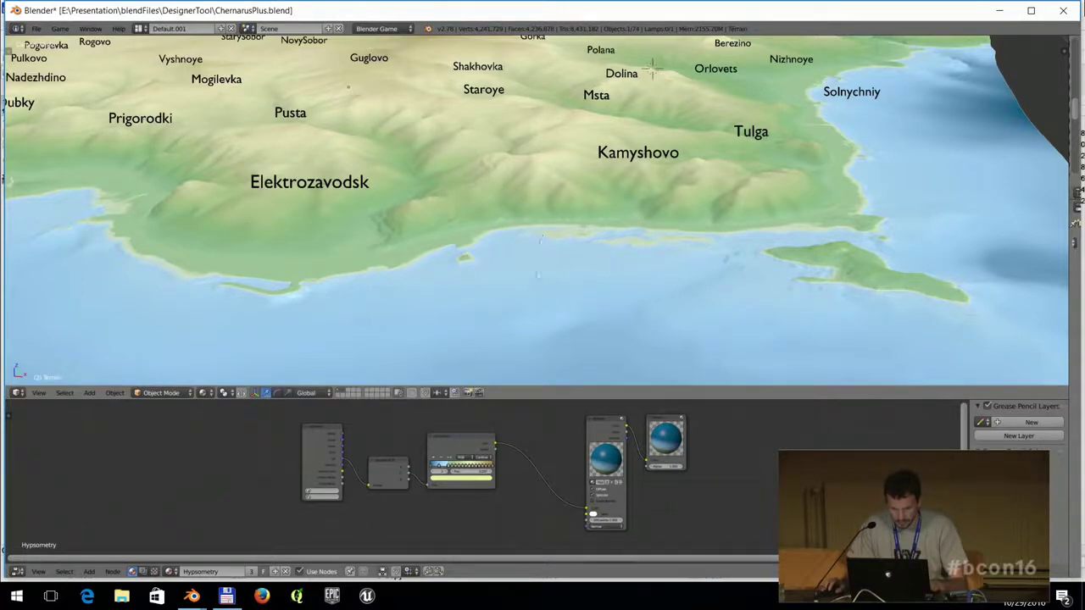
scroll(466, 465, "up", 10)
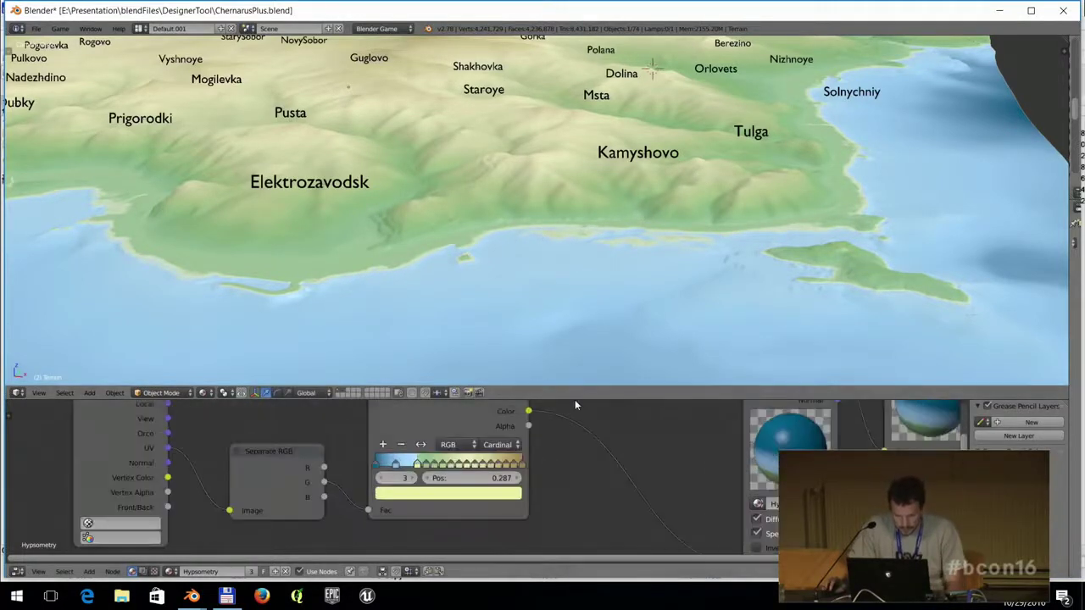
left_click_drag(535, 386, 562, 134)
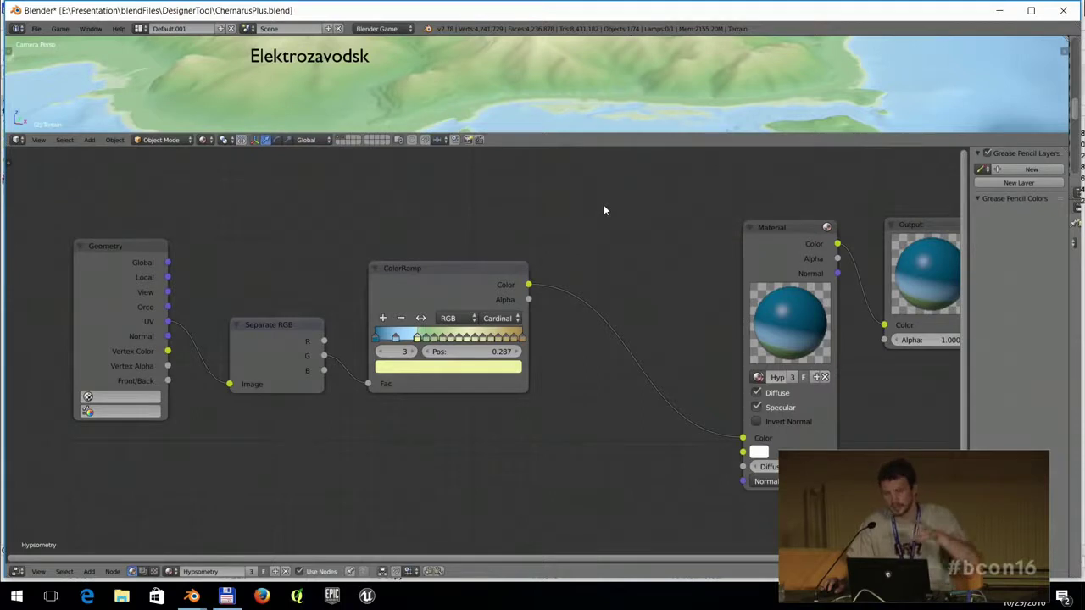
left_click_drag(613, 191, 634, 332)
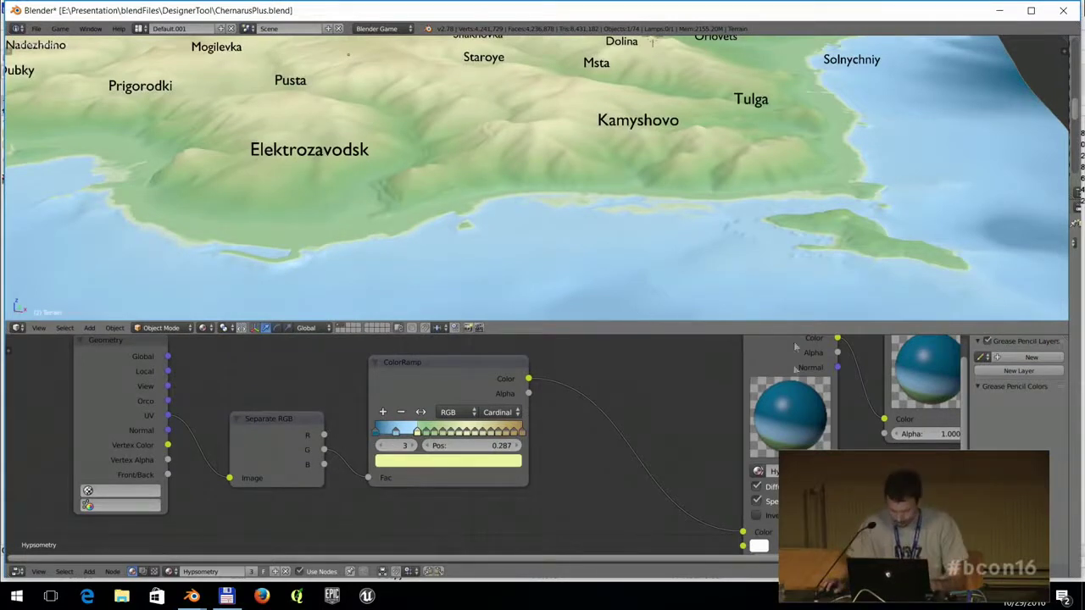
Widen the properties area, bring the 3D view back to full height and assign the Satellite imagery material to the terrain.
left_click_drag(1040, 180, 835, 181)
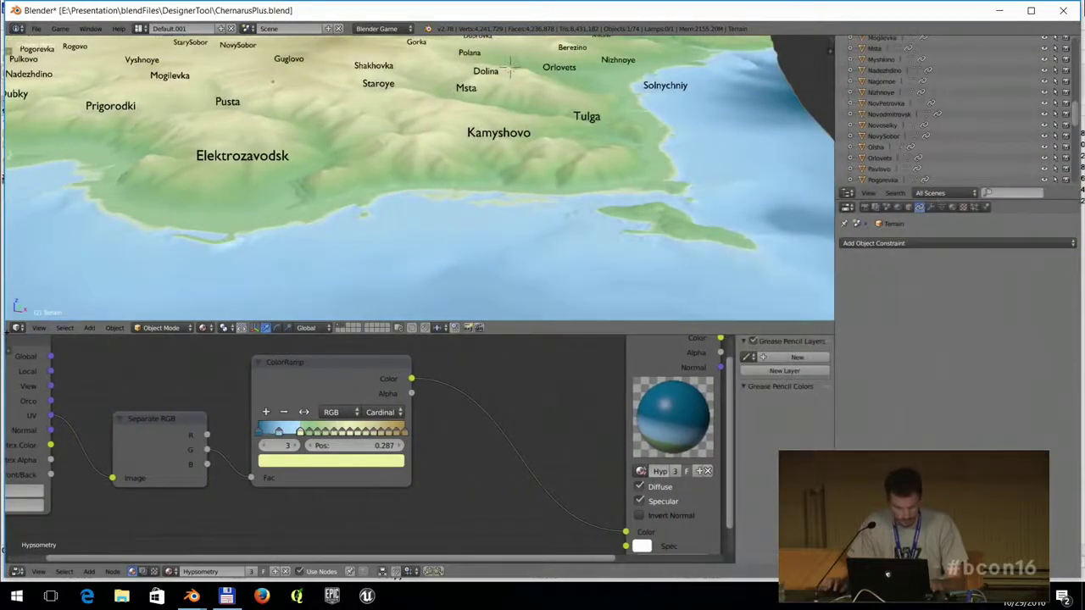
key("ctrl+Up")
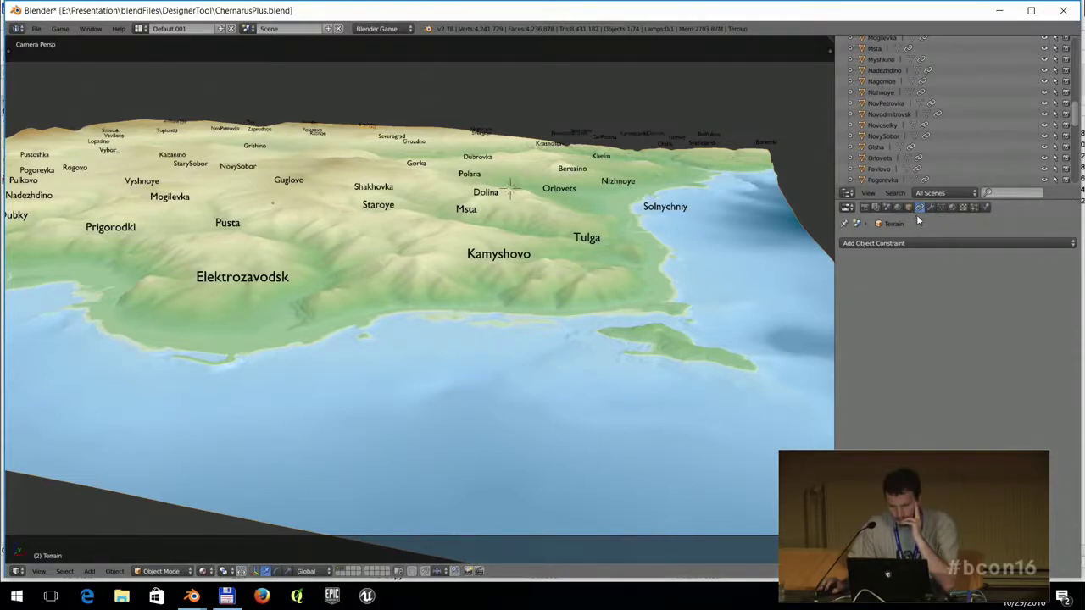
left_click(951, 207)
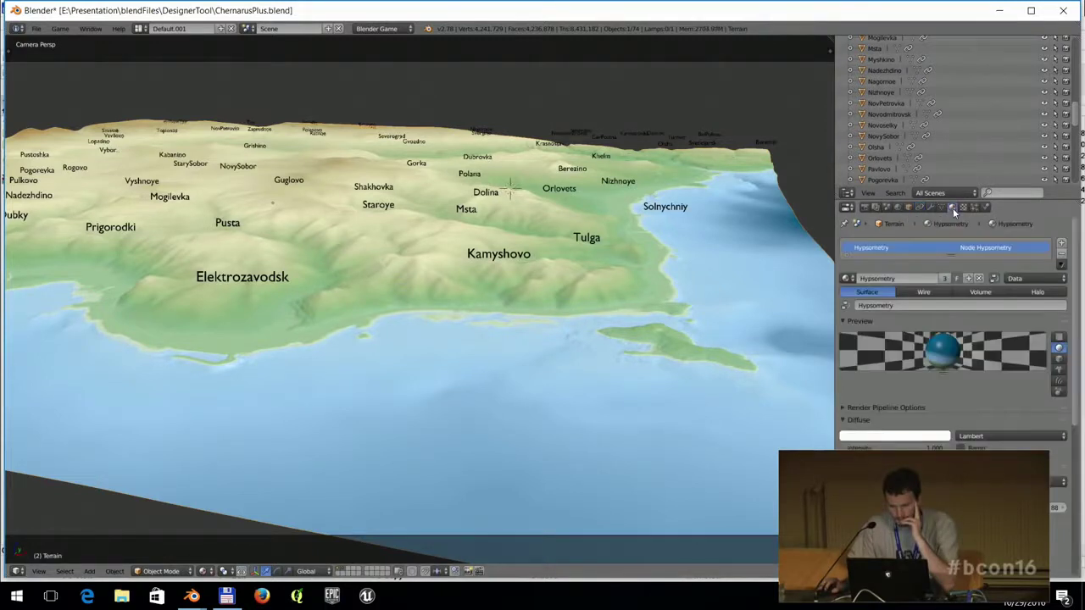
left_click(847, 278)
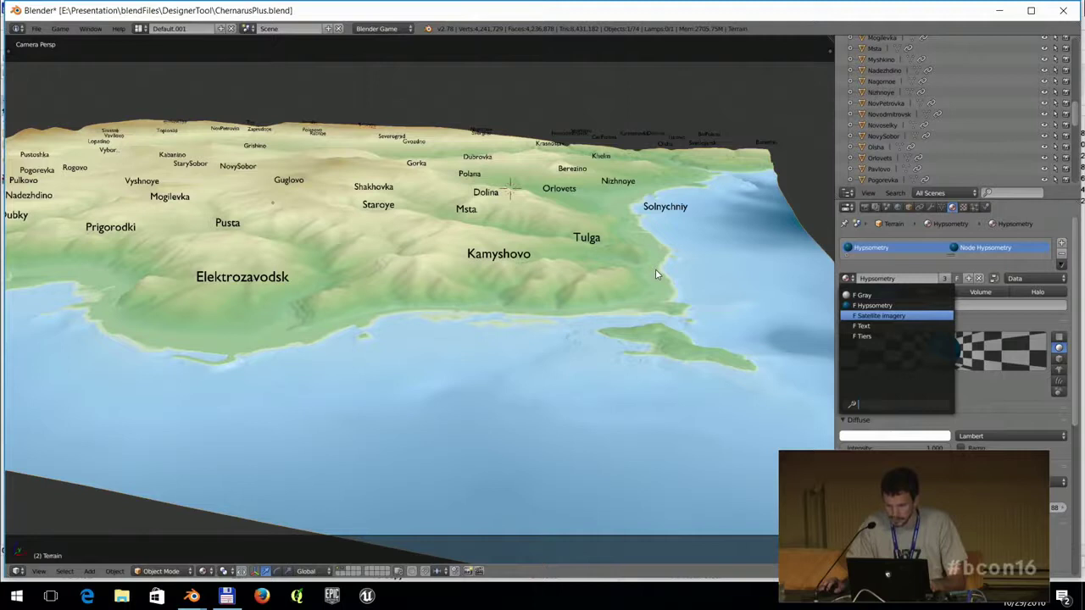
key("Return")
Fly the camera across the satellite-textured terrain to examine inland towns such as Severograd and Kabanino, and finish on an overview of the whole map.
key("shift+f")
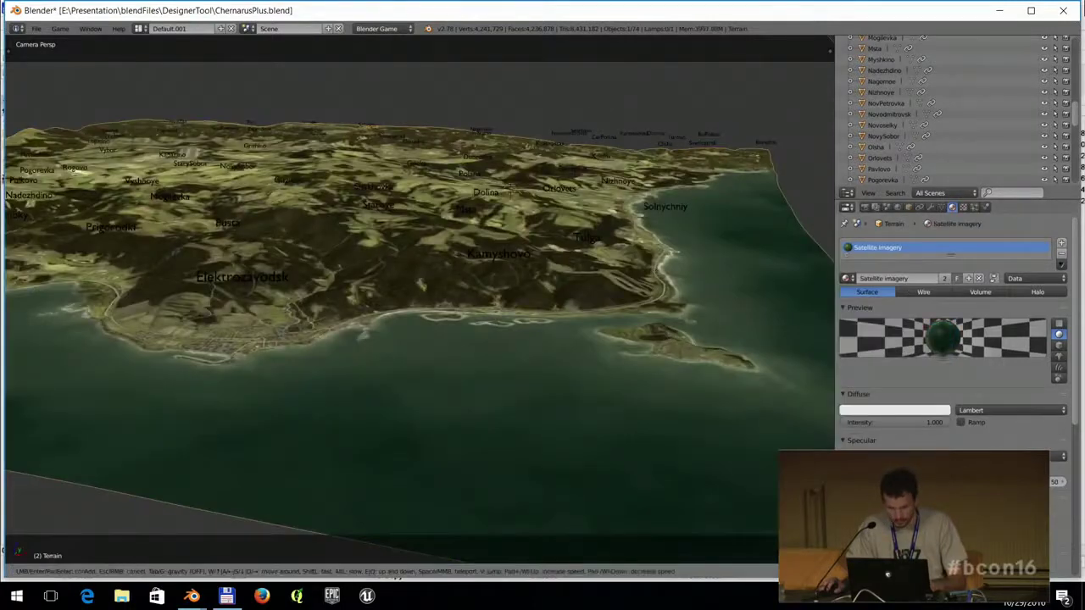
key("w")
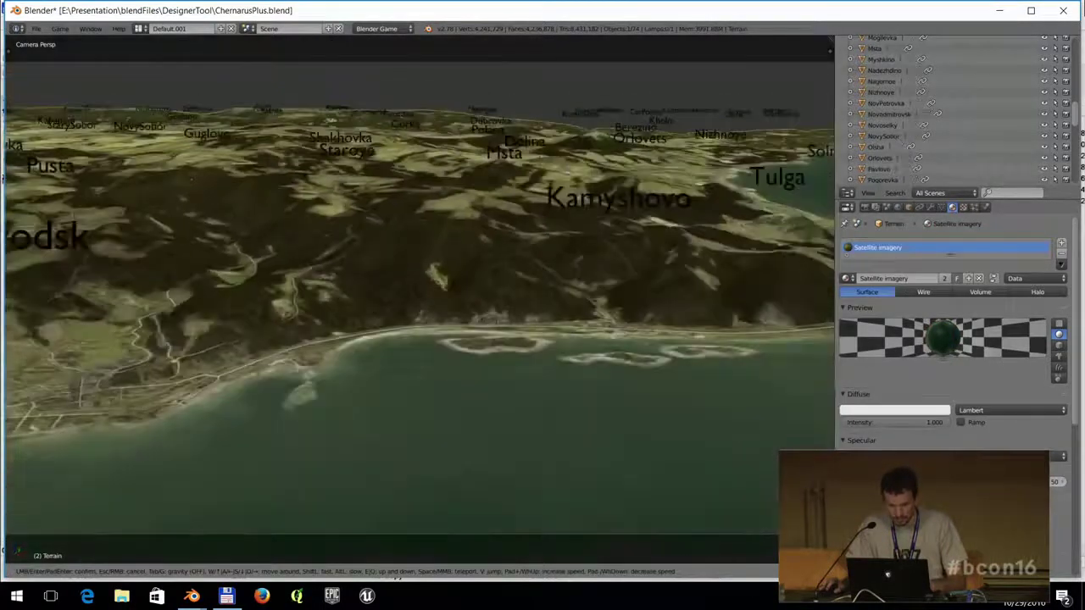
key("w")
key("w")
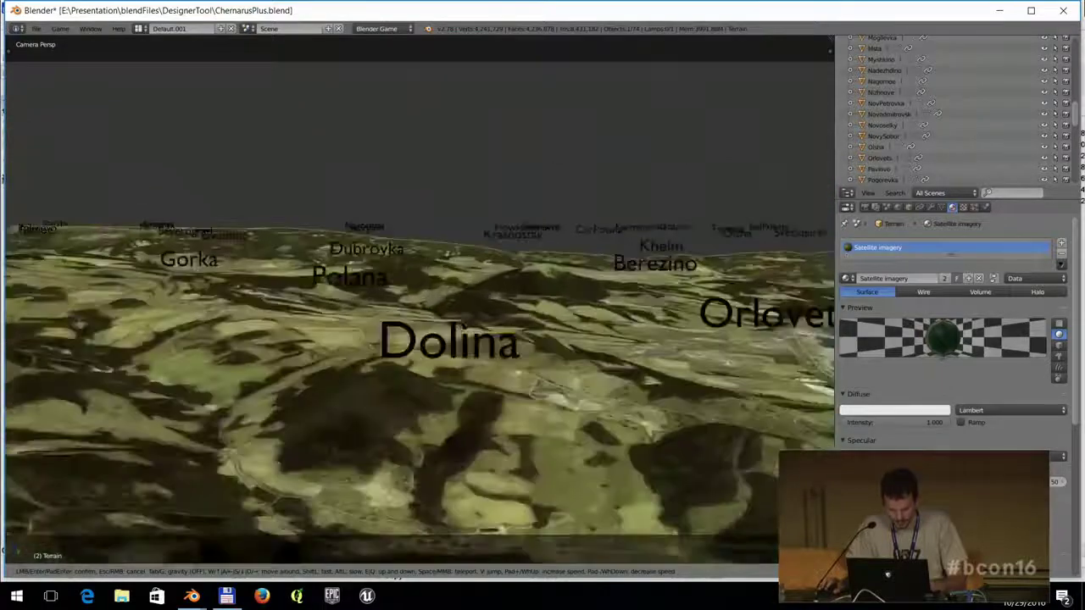
key("w")
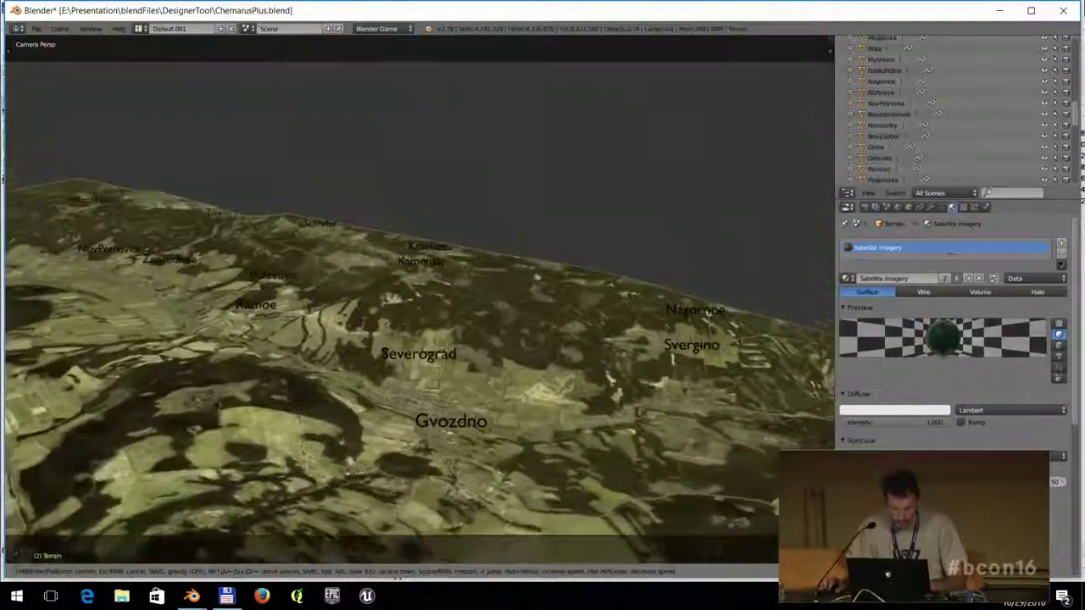
key("w")
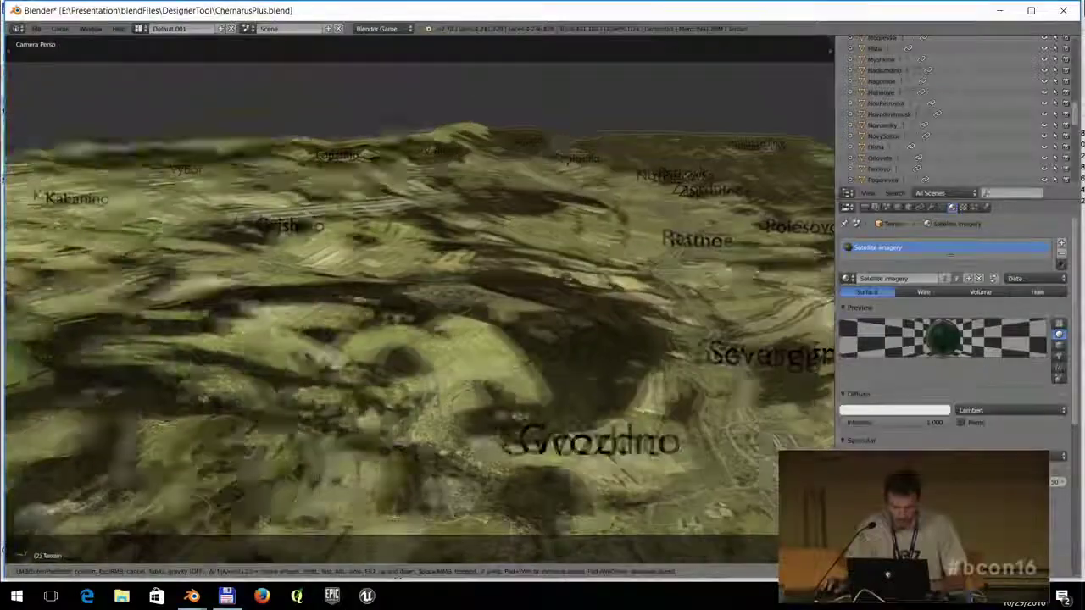
key("w")
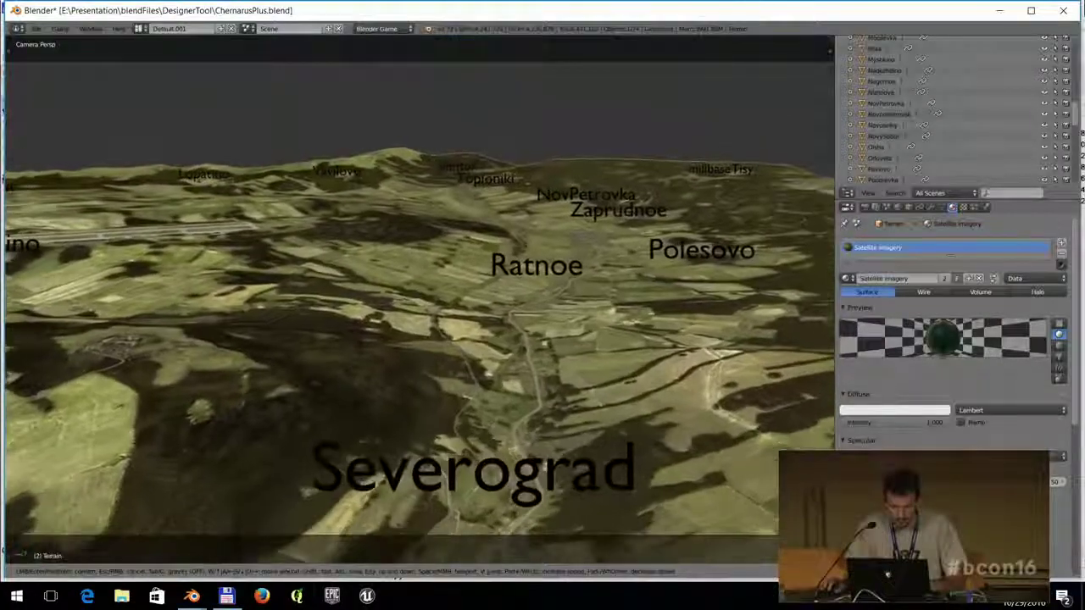
key("w")
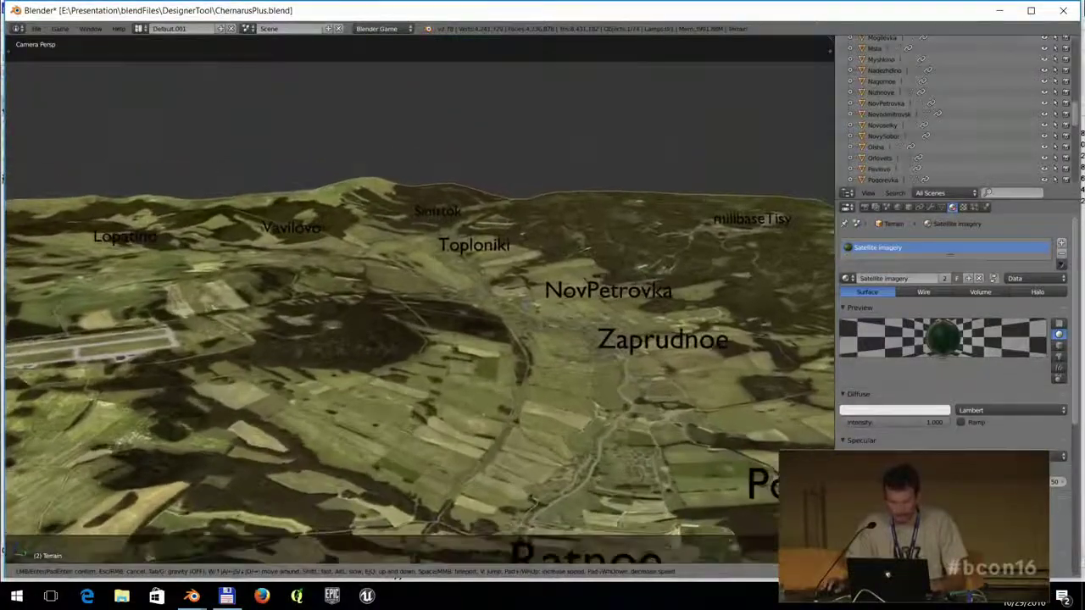
key("w")
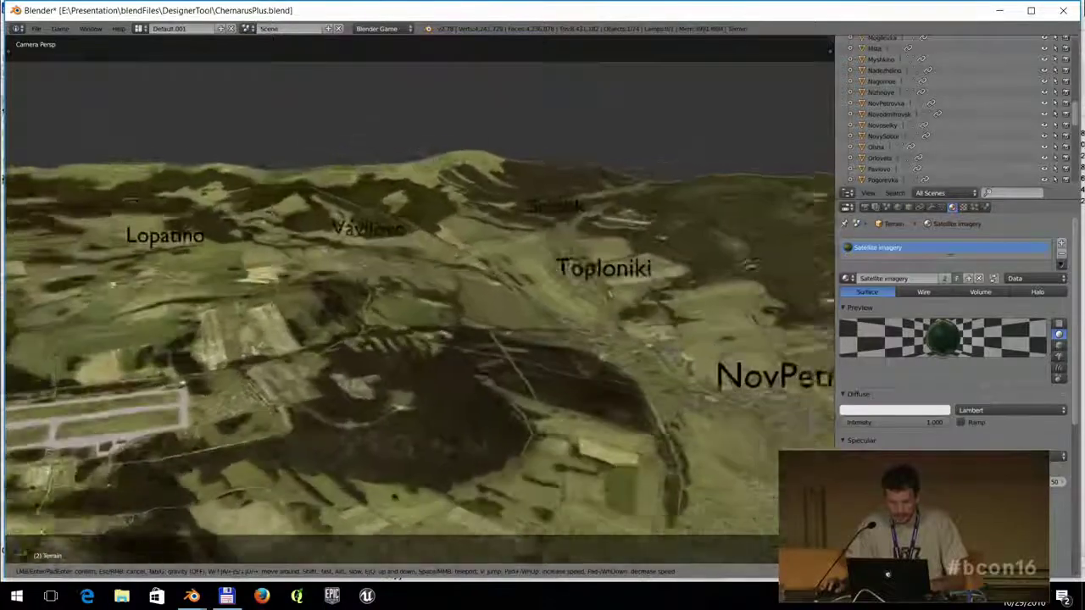
key("w")
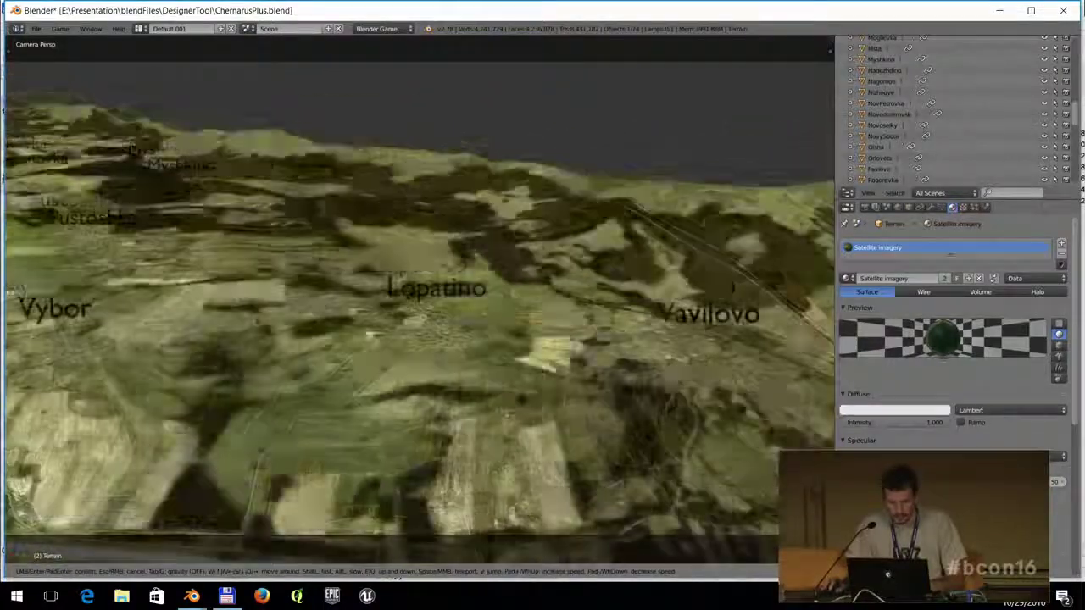
key("w")
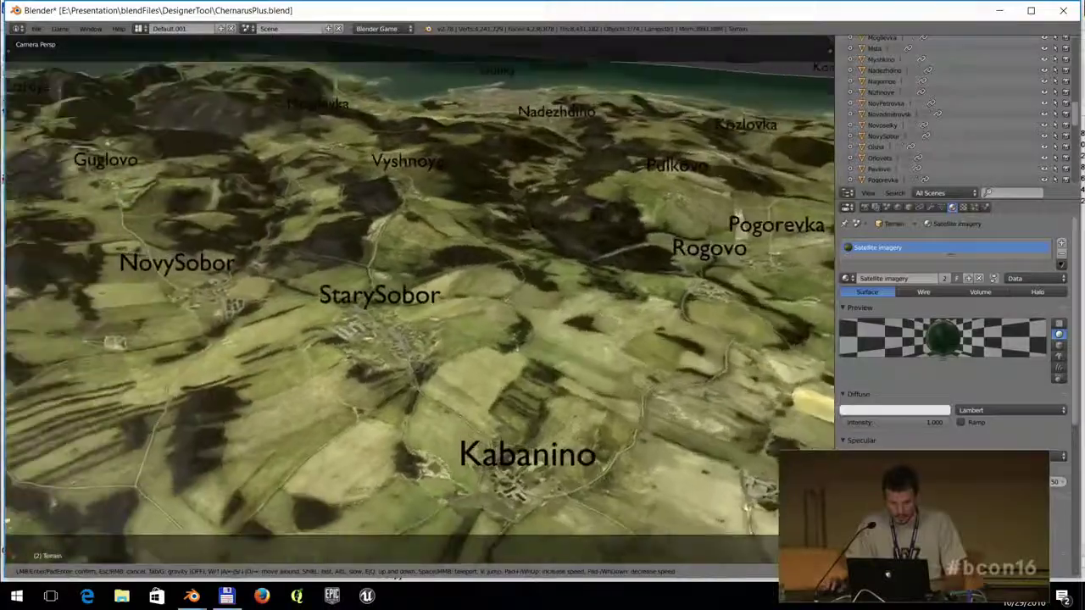
key("w")
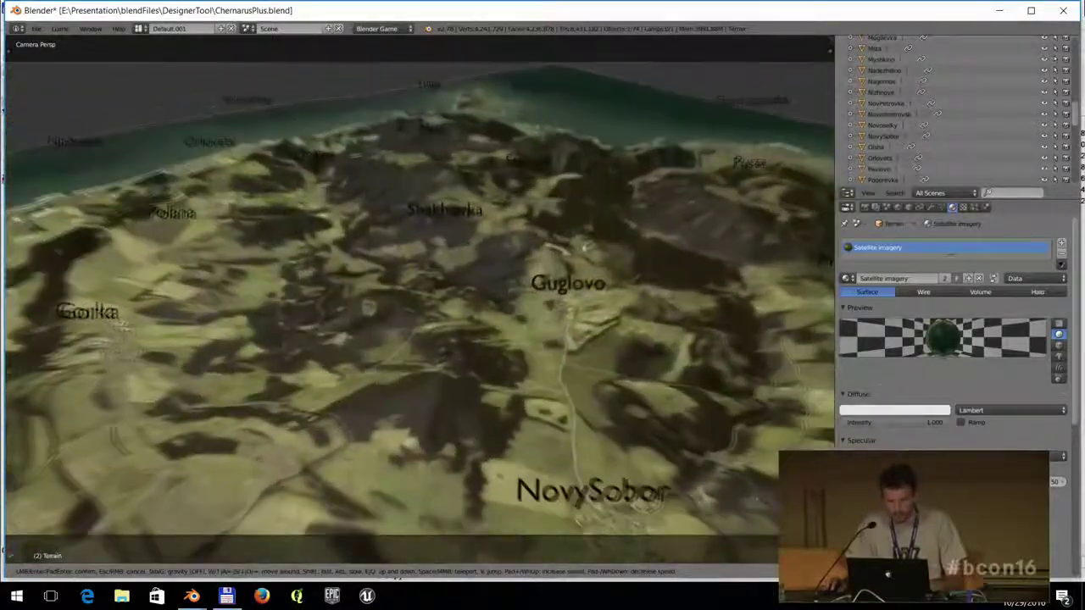
key("w")
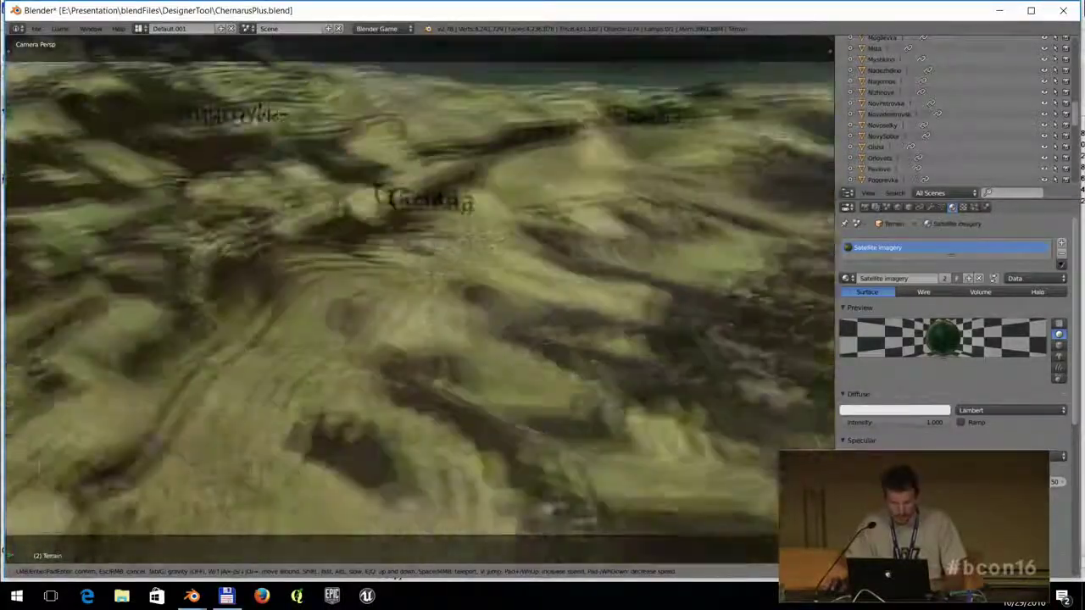
key("s")
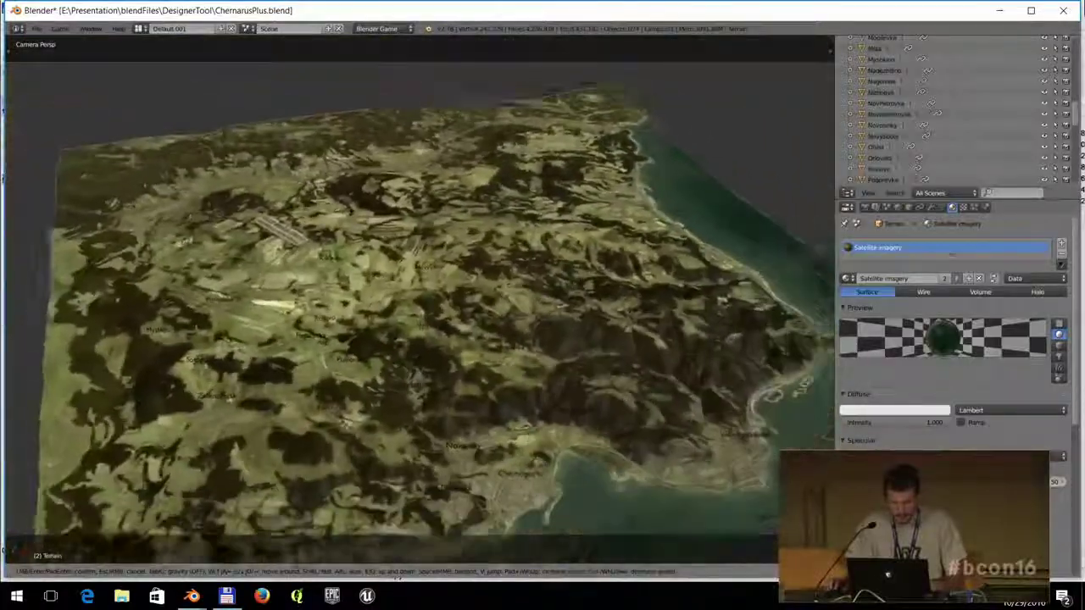
left_click(421, 299)
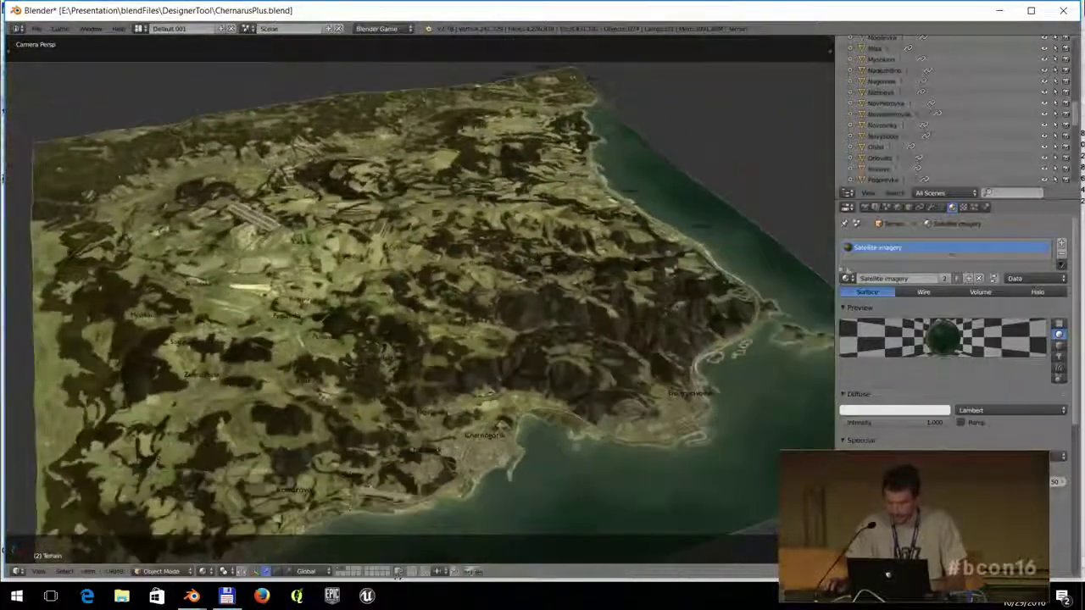
Assign the Tiers material to the terrain and close the ChernarusPlus project.
left_click(845, 280)
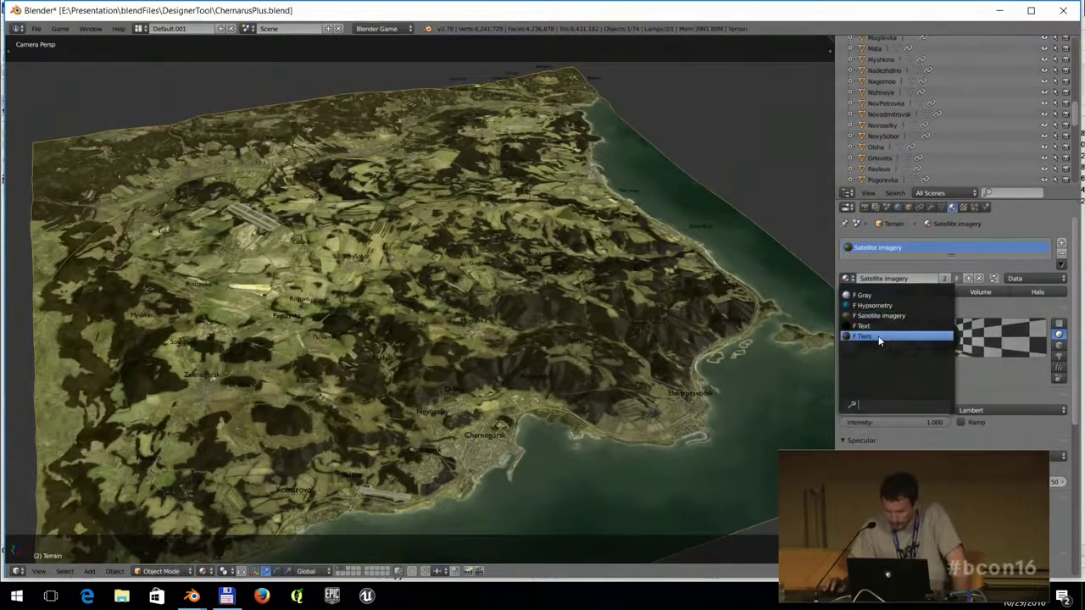
left_click(879, 337)
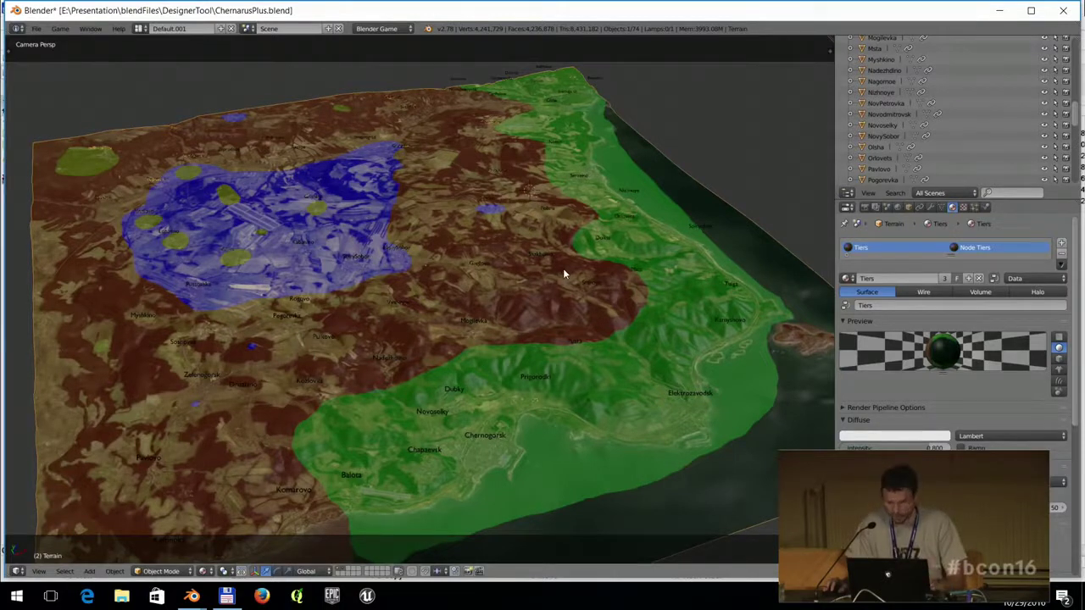
left_click(1062, 10)
left_click(546, 351)
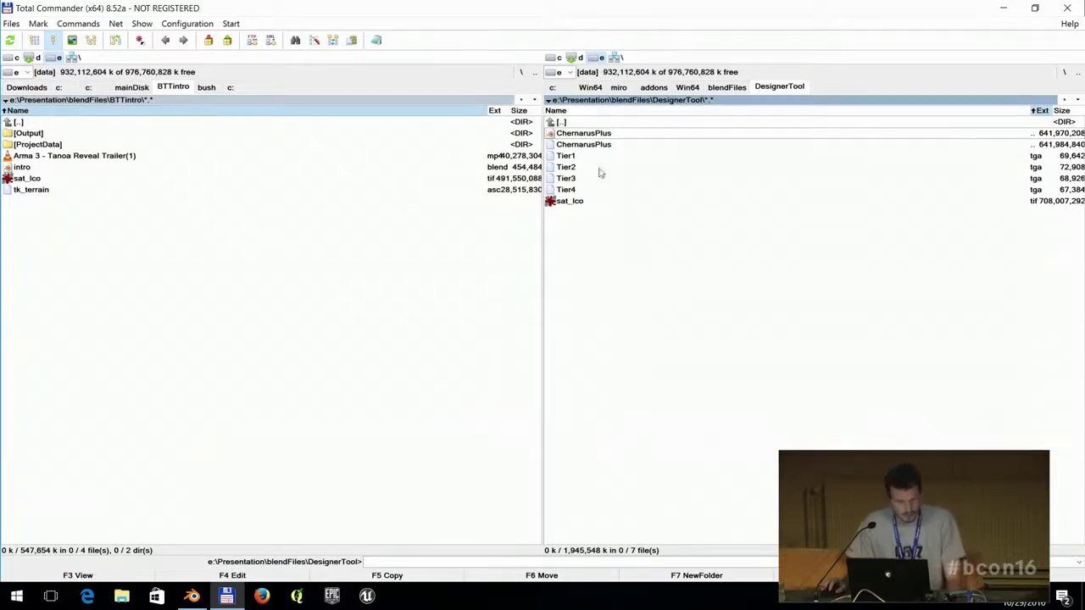
In Total Commander, open the CreekDemo folder and play VBS3 Features_ Higher Fidelity Graphics.mp4 in full screen.
double_click(593, 122)
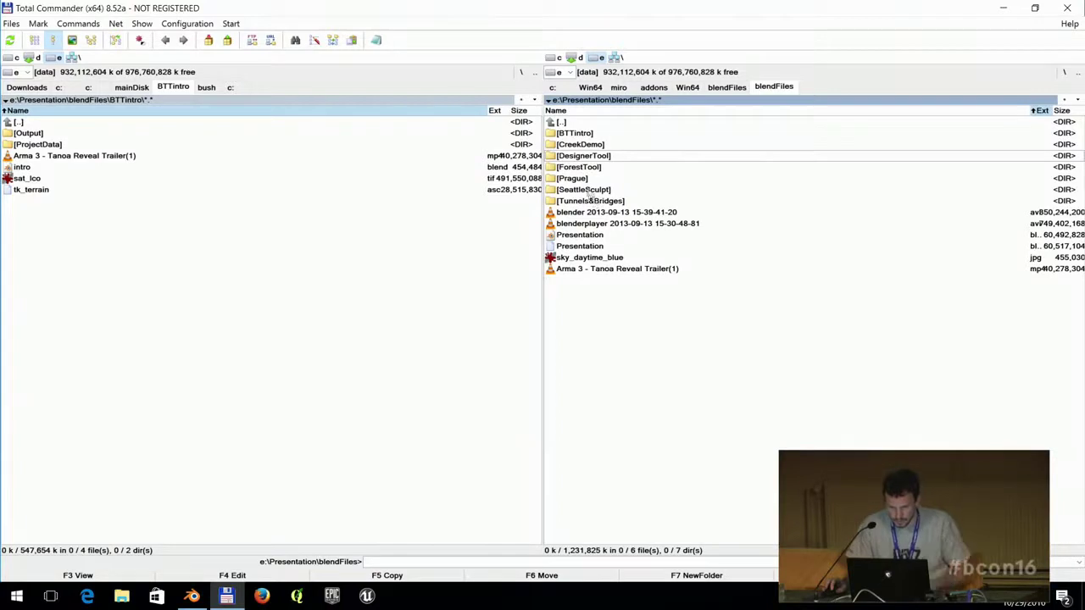
double_click(583, 144)
left_click(593, 202)
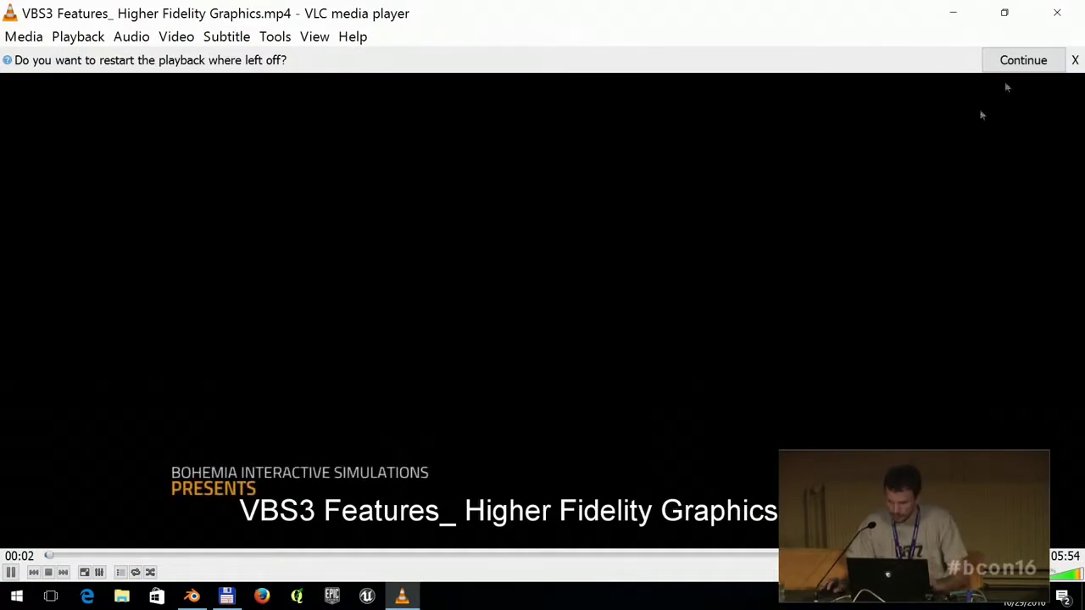
left_click(86, 572)
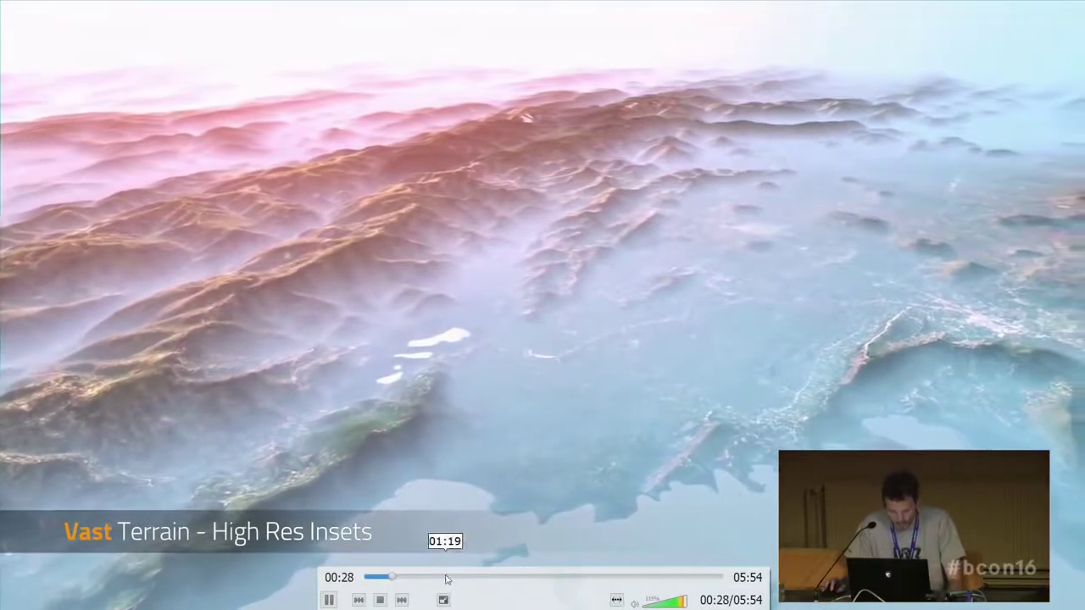
Skip ahead in the video through the 01:38, 01:59, 02:15 and 02:33 marks to the creek scene at about 02:41.
left_click(463, 577)
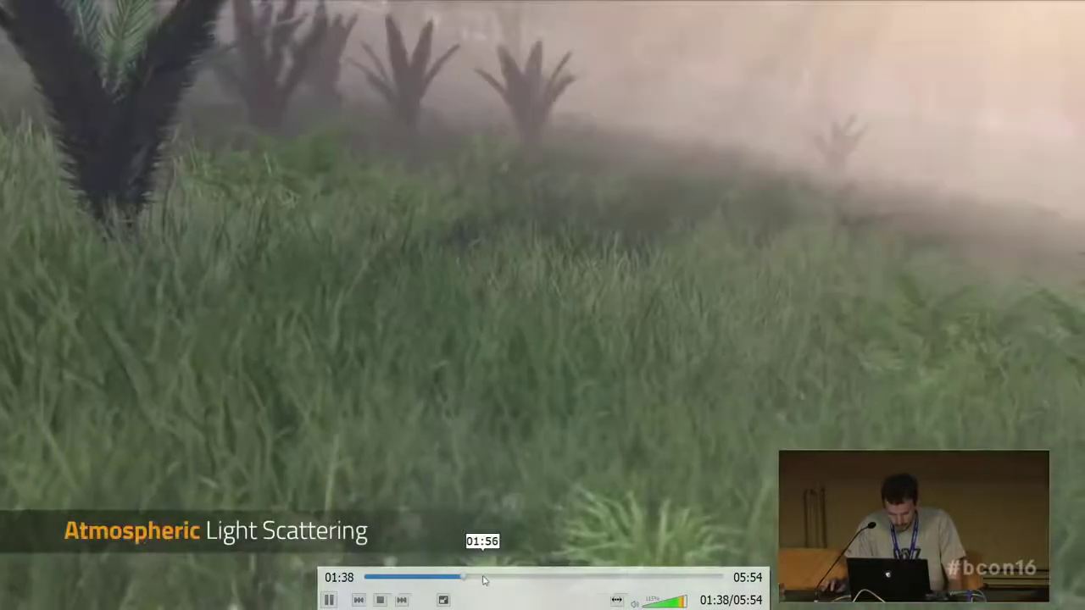
left_click(485, 577)
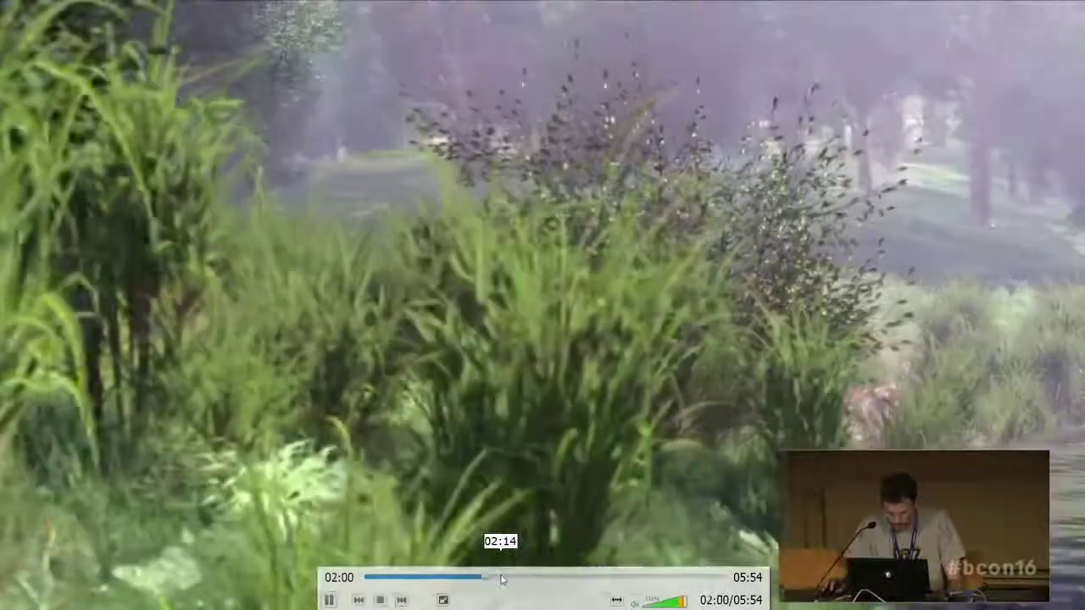
left_click(502, 580)
left_click(516, 578)
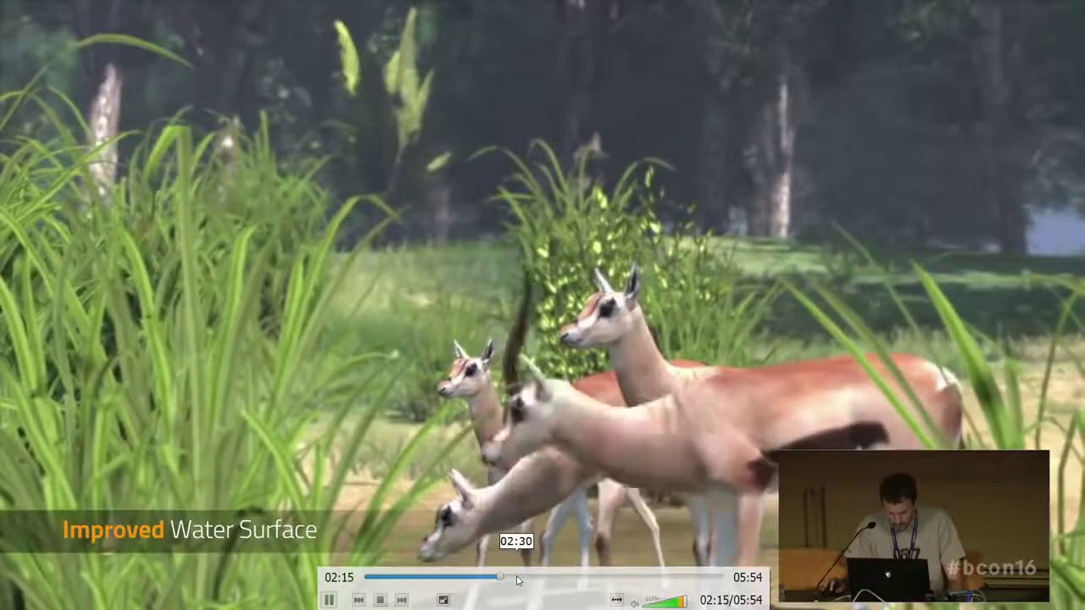
left_click(520, 579)
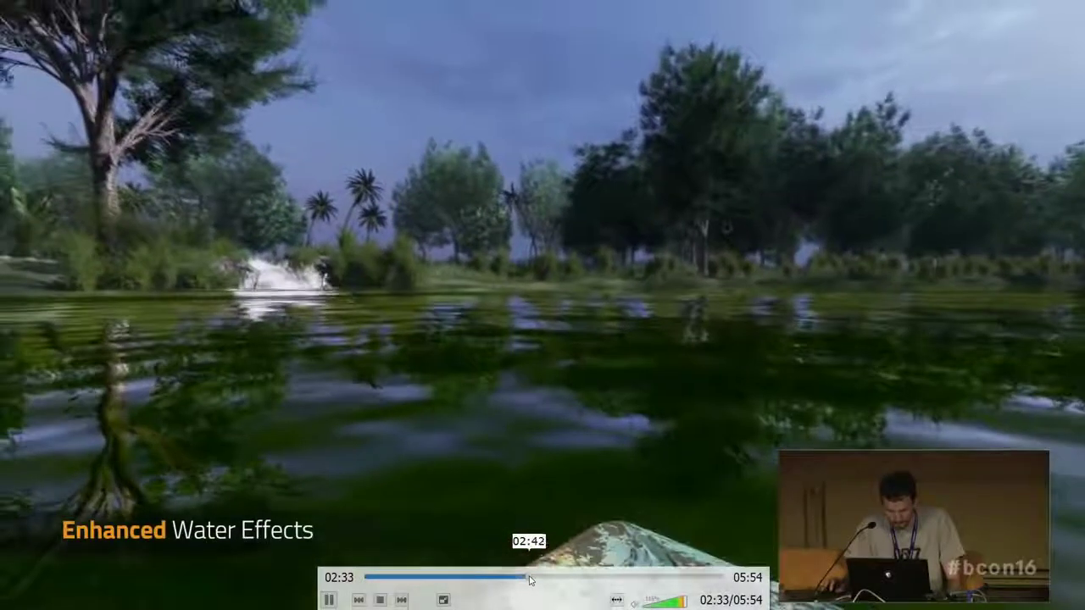
left_click(530, 580)
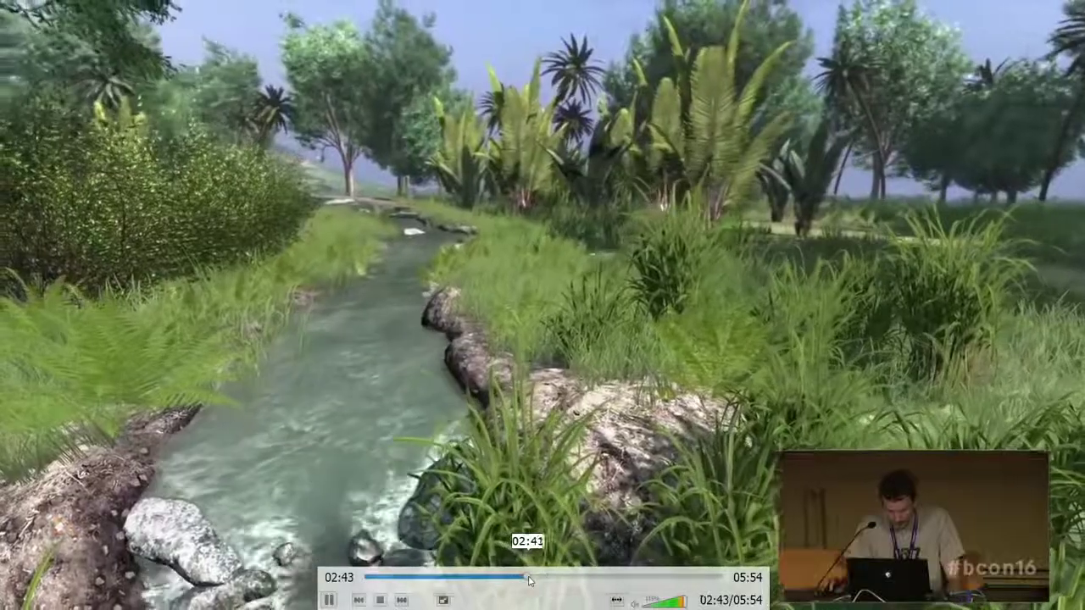
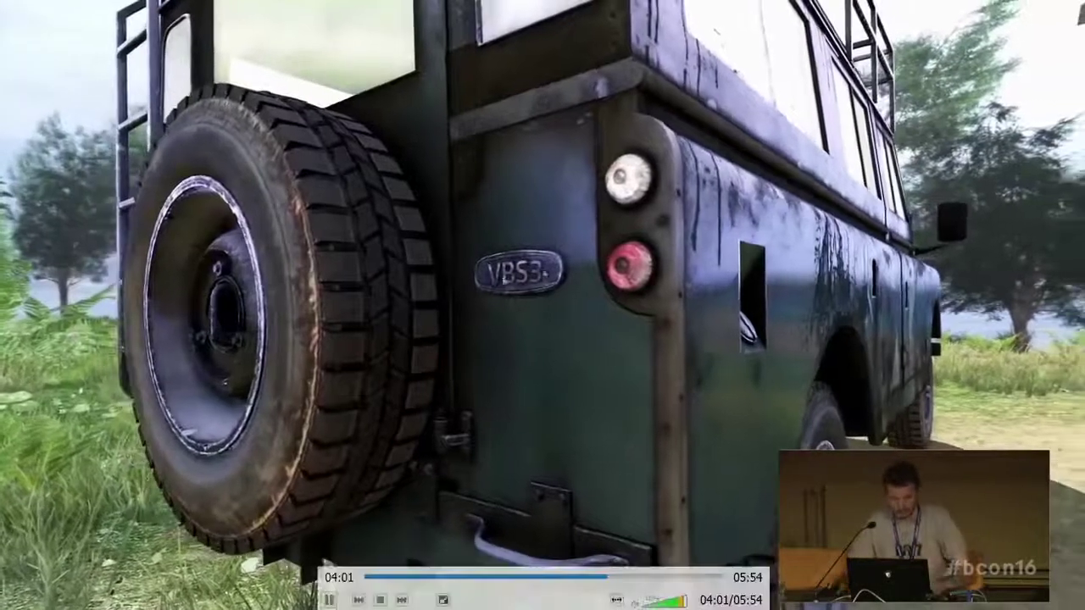
Leave full-screen playback, stop the VBS3 Features video and close VLC.
double_click(501, 346)
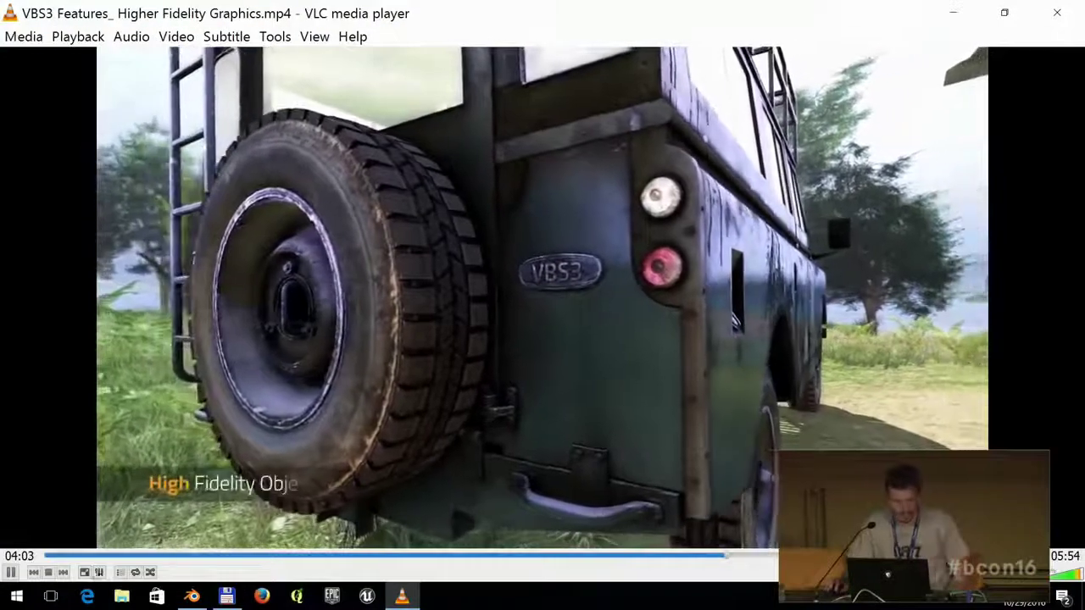
left_click(49, 573)
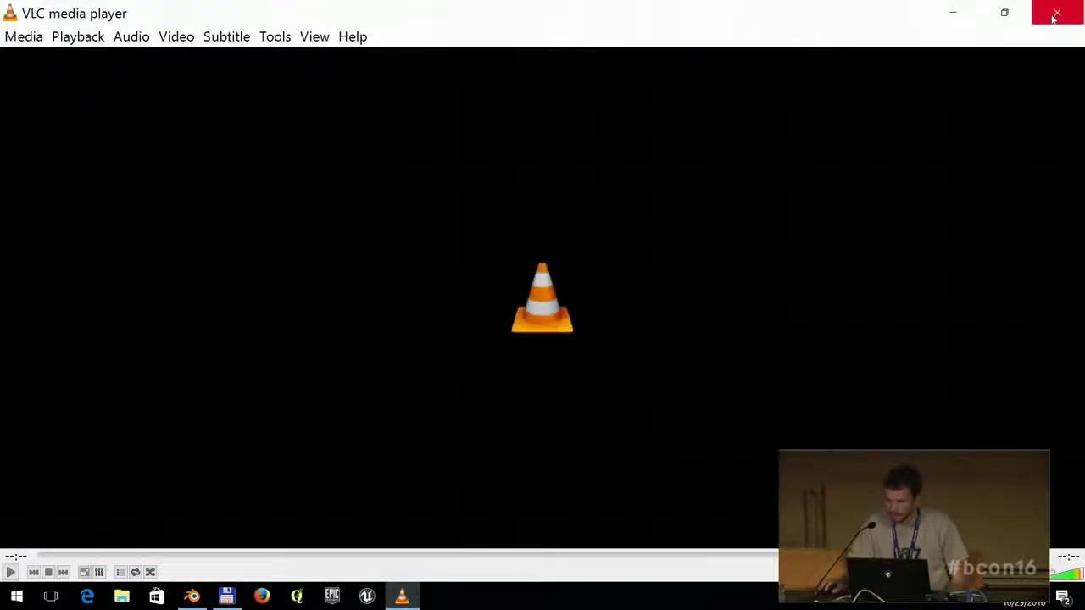
left_click(1054, 14)
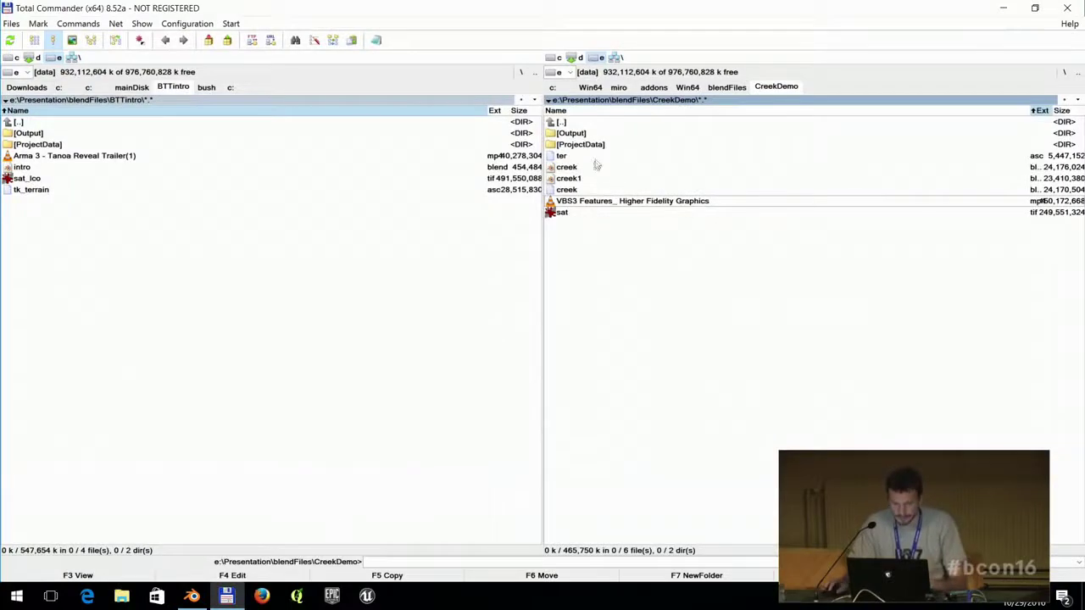
Open creek.blend from the CreekDemo folder in Blender and fly around the terrain to examine the detailed creek mesh from several sides.
key("Return")
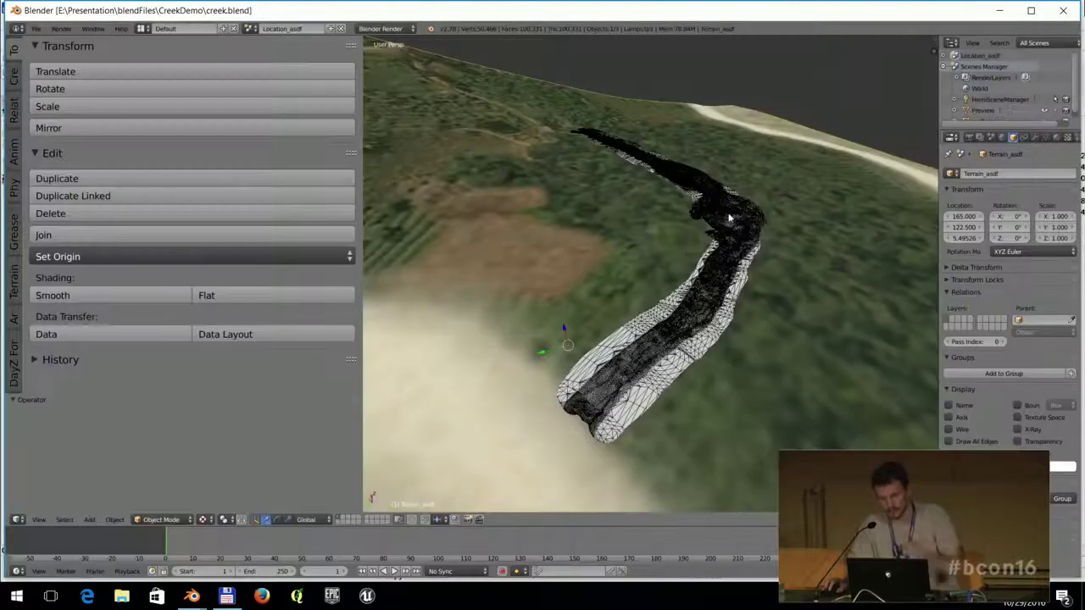
middle_click_drag(729, 218, 647, 221)
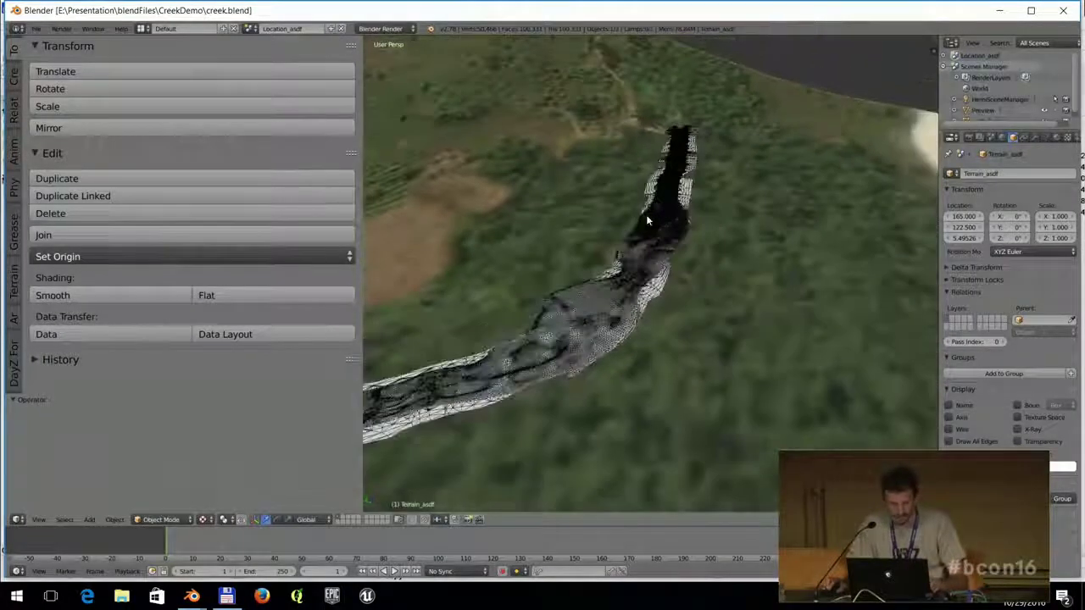
key("w")
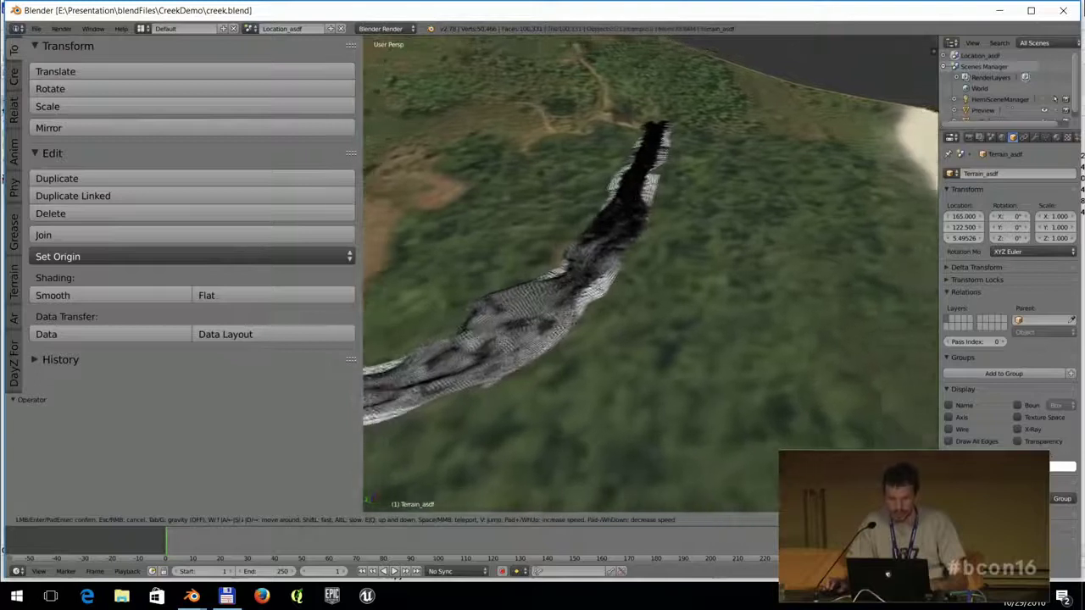
key("a")
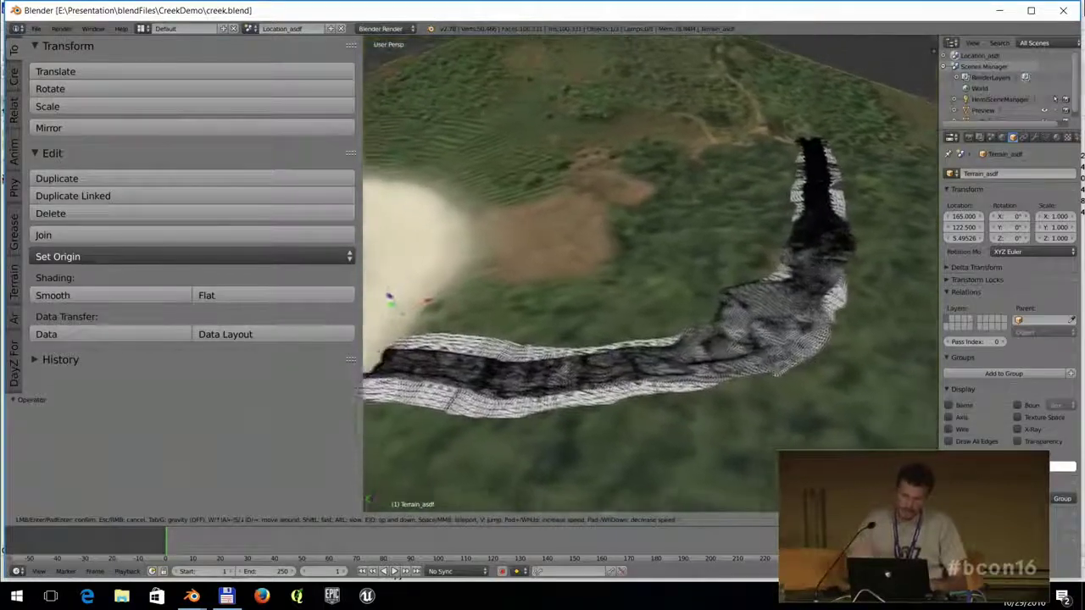
key("a")
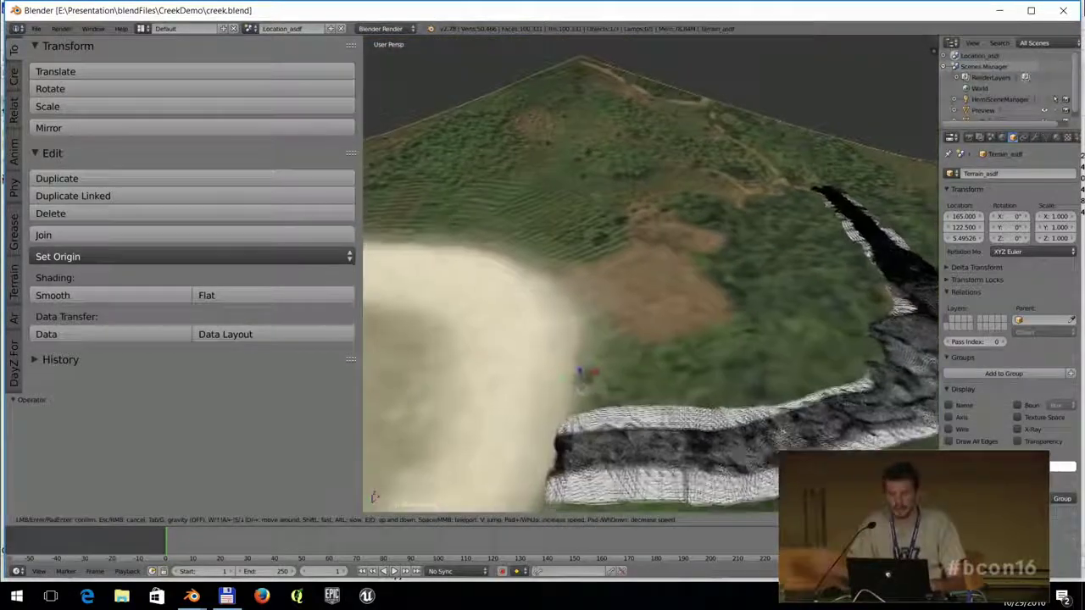
key("w")
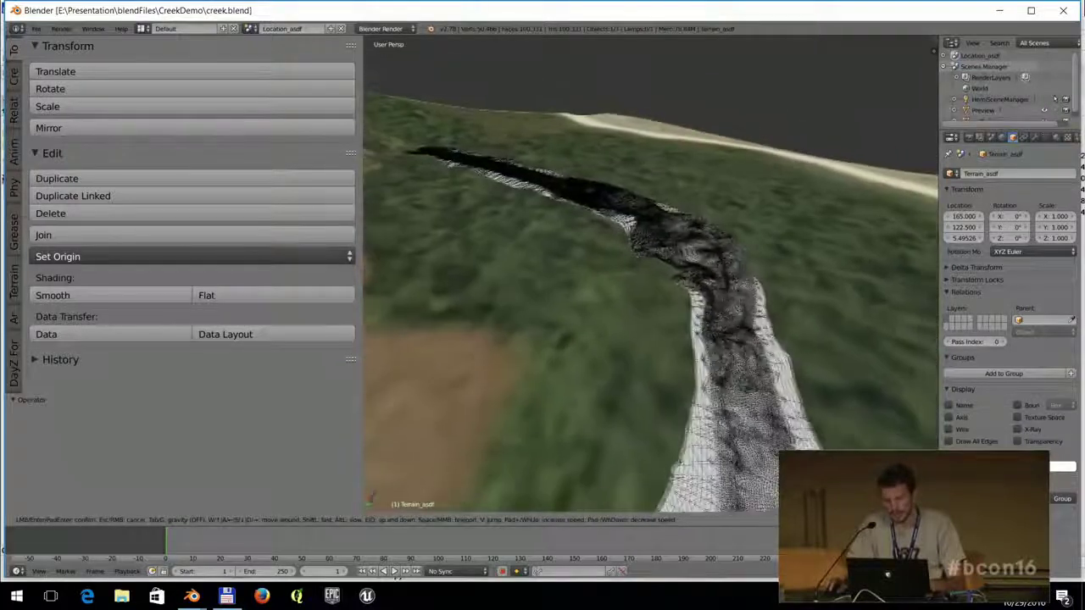
key("d")
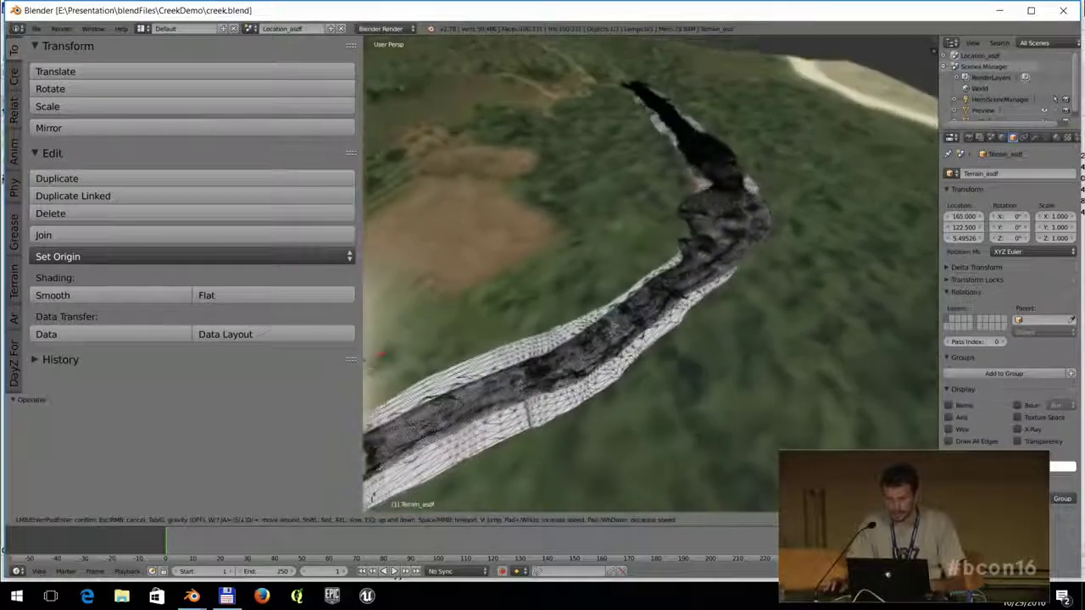
key("s")
key("w")
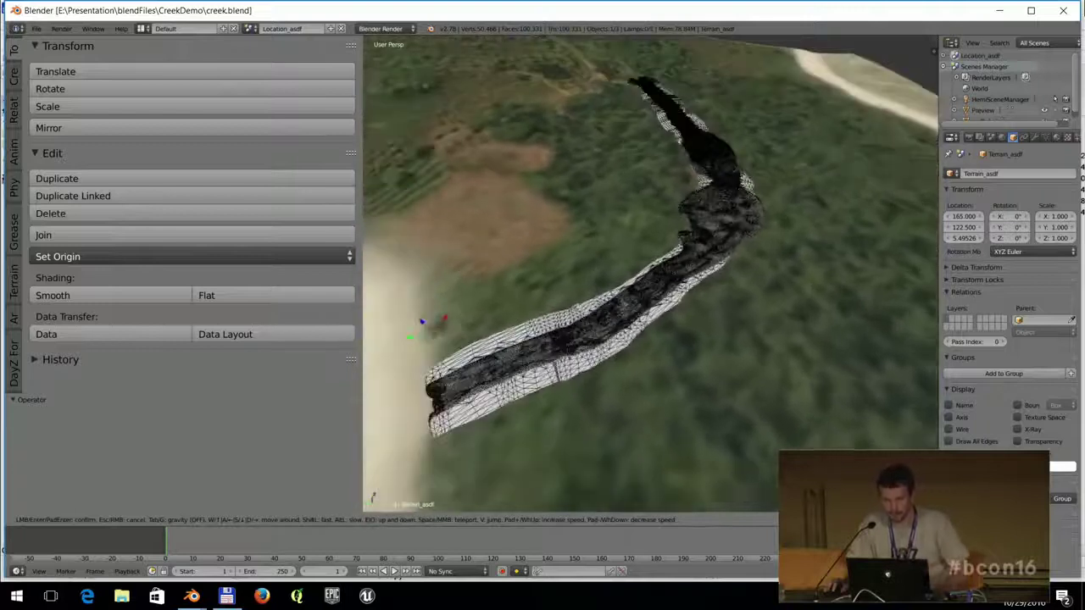
key("w")
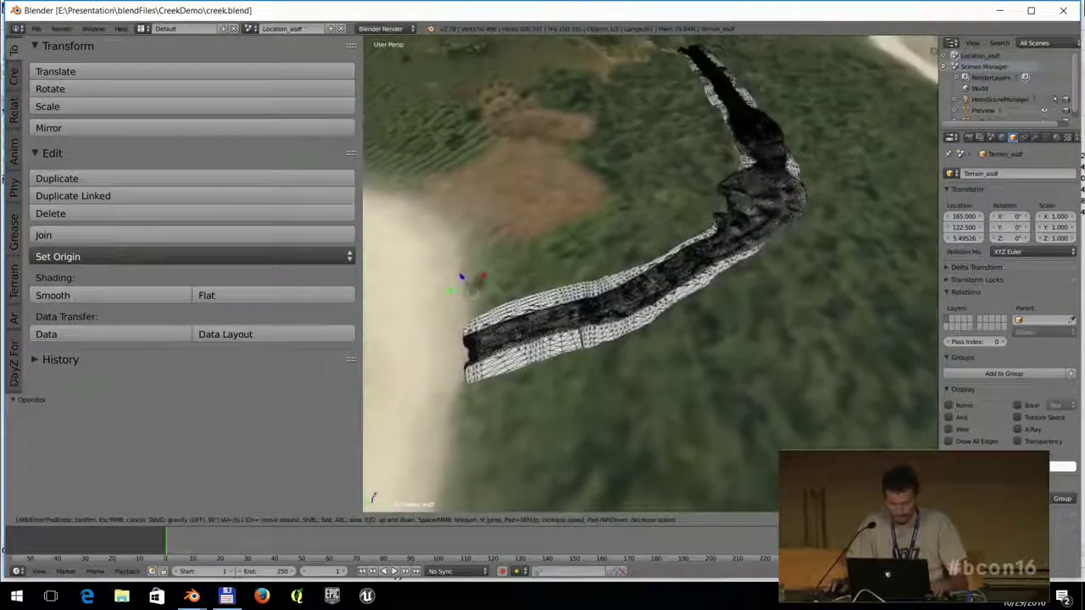
key("Escape")
left_click(652, 278)
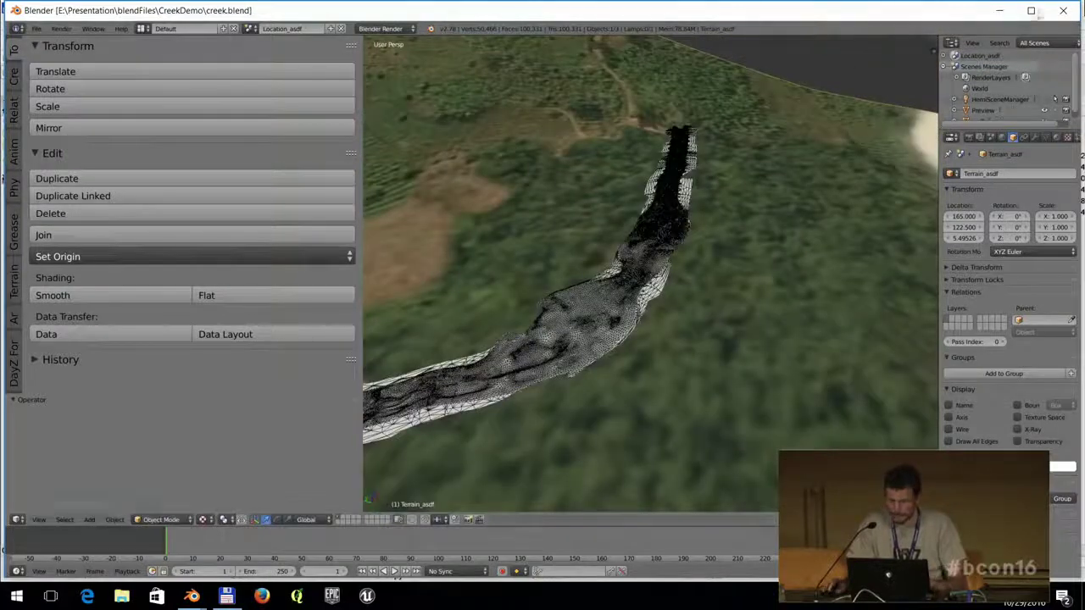
Close the creek project and open bridges.blend from the Tunnels&Bridges folder.
left_click(1061, 11)
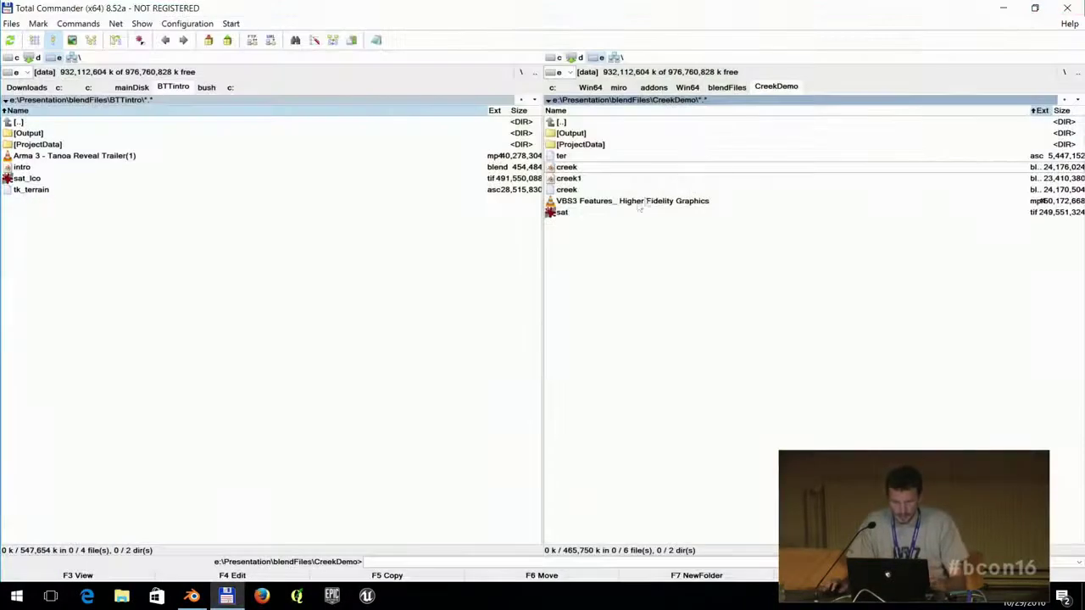
double_click(574, 124)
double_click(592, 202)
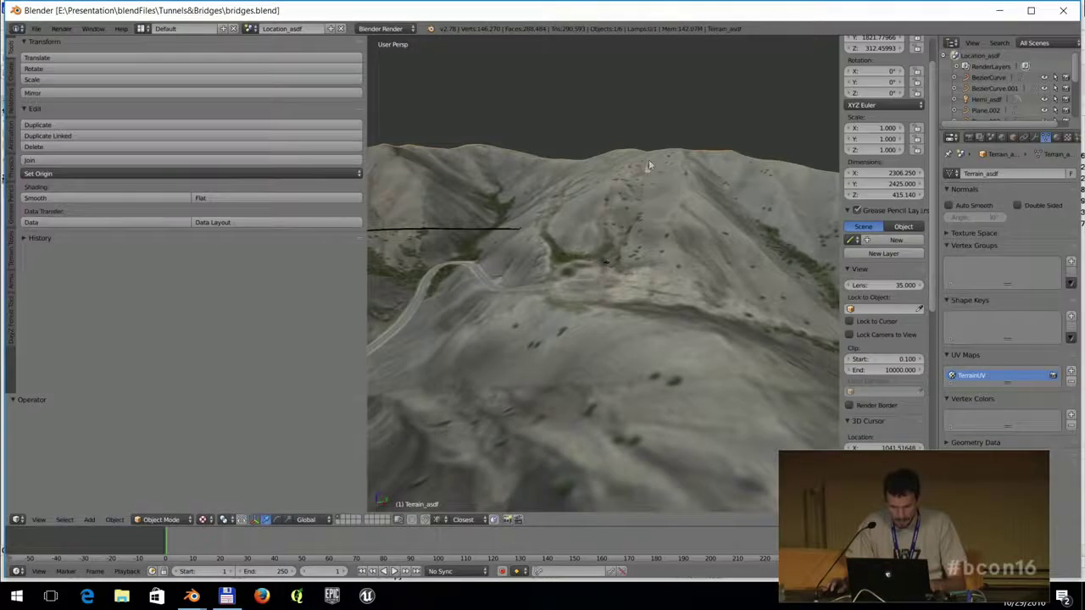
Fly over the mountain terrain to the tunnel entrances and through the tunnel to its far exit.
scroll(606, 219, "up", 4)
key("shift+f")
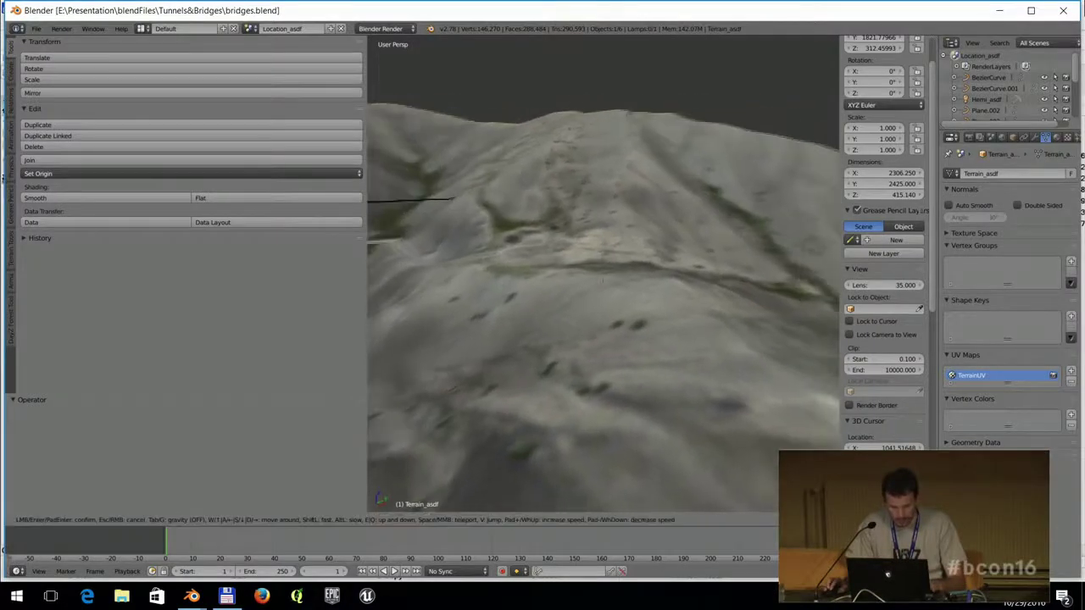
key("w")
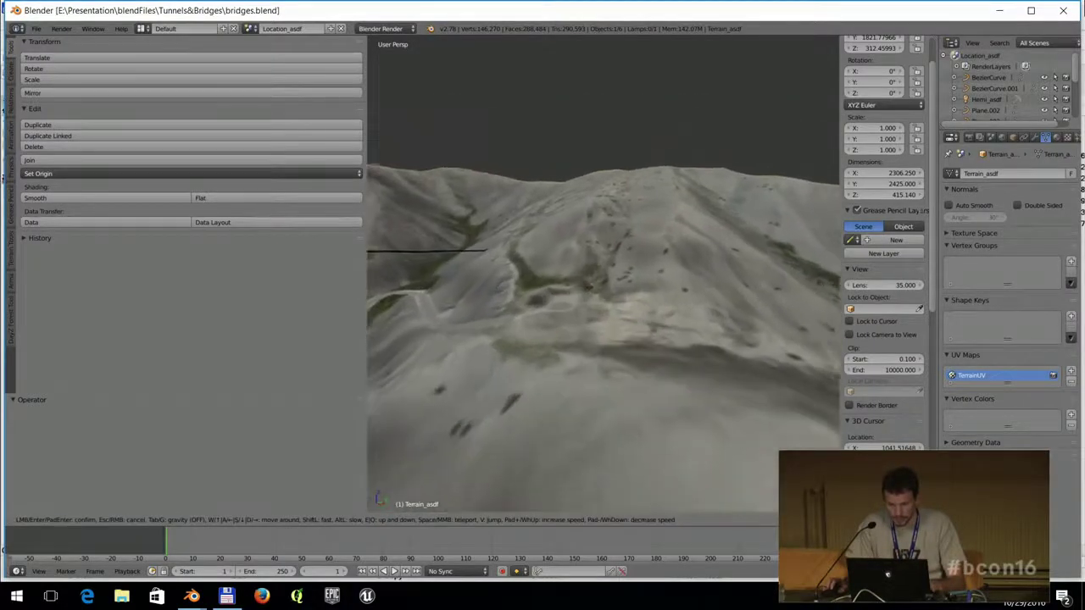
key("w")
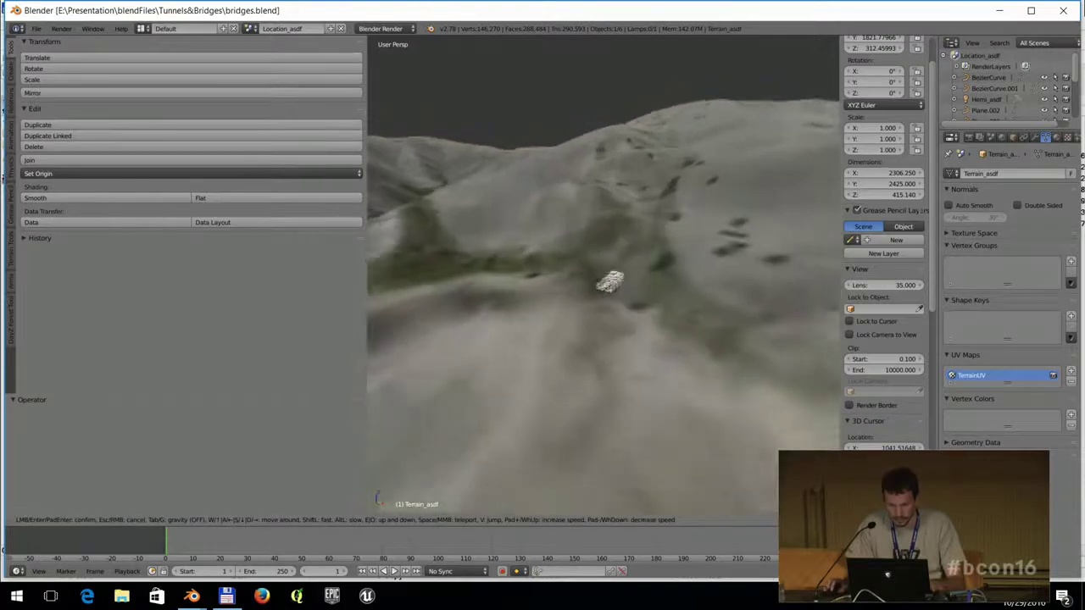
key("w")
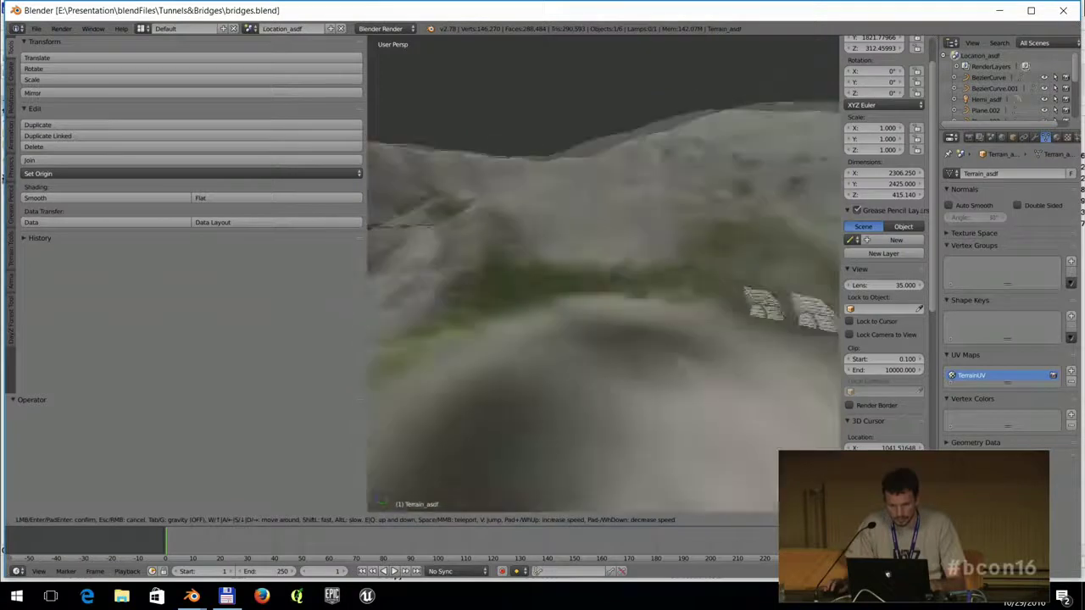
key("w")
key("w")
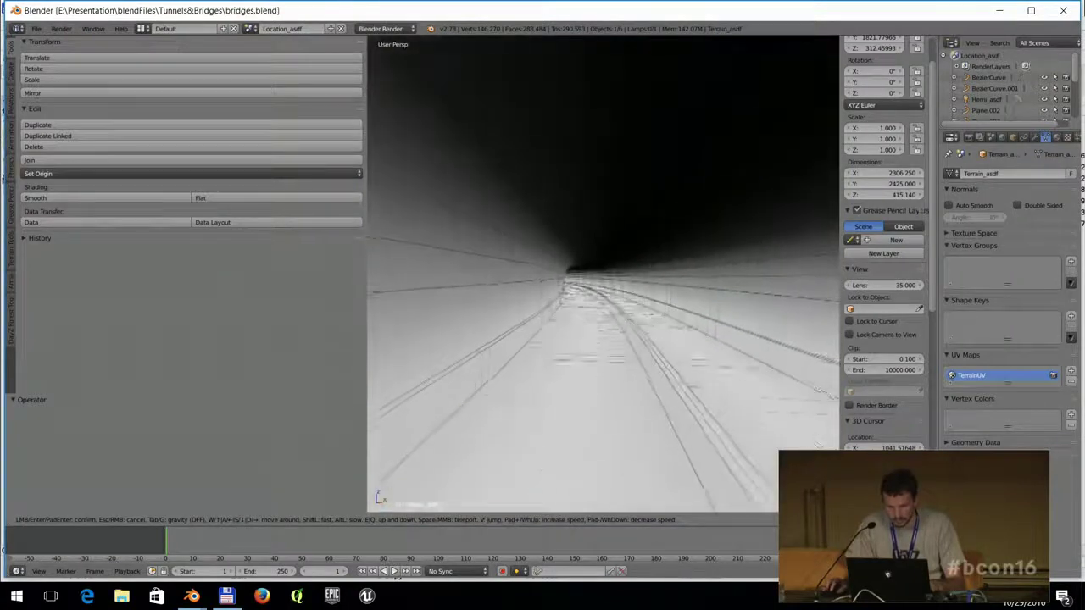
key("w")
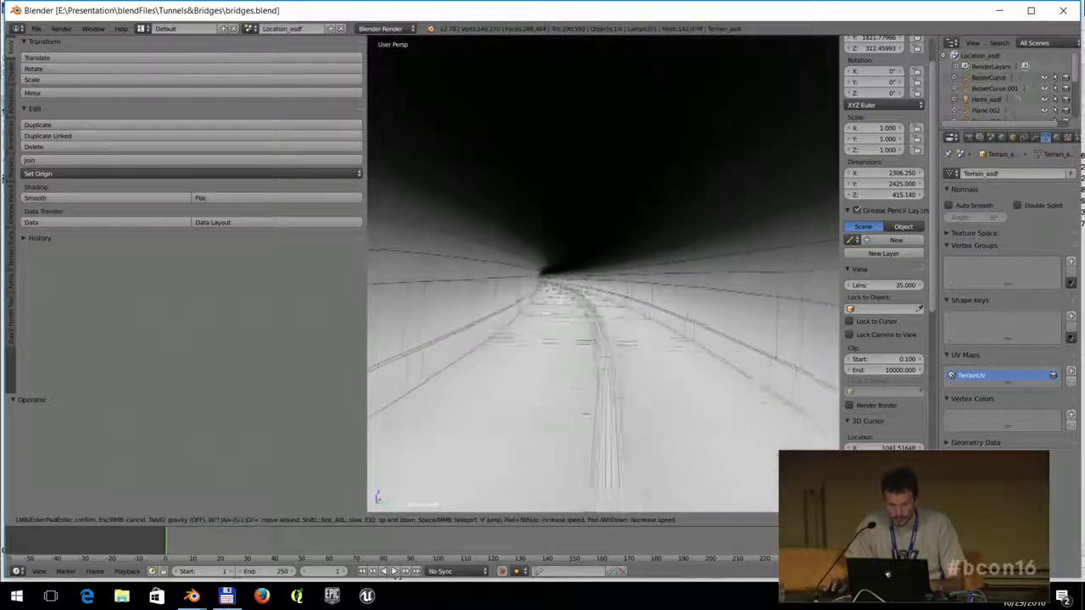
key("w")
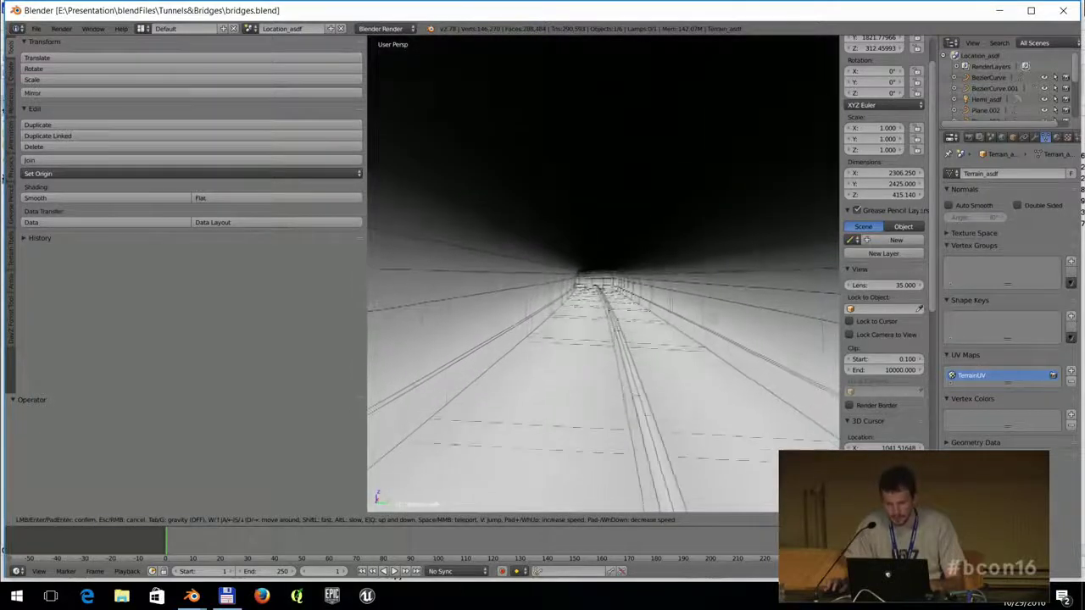
key("w")
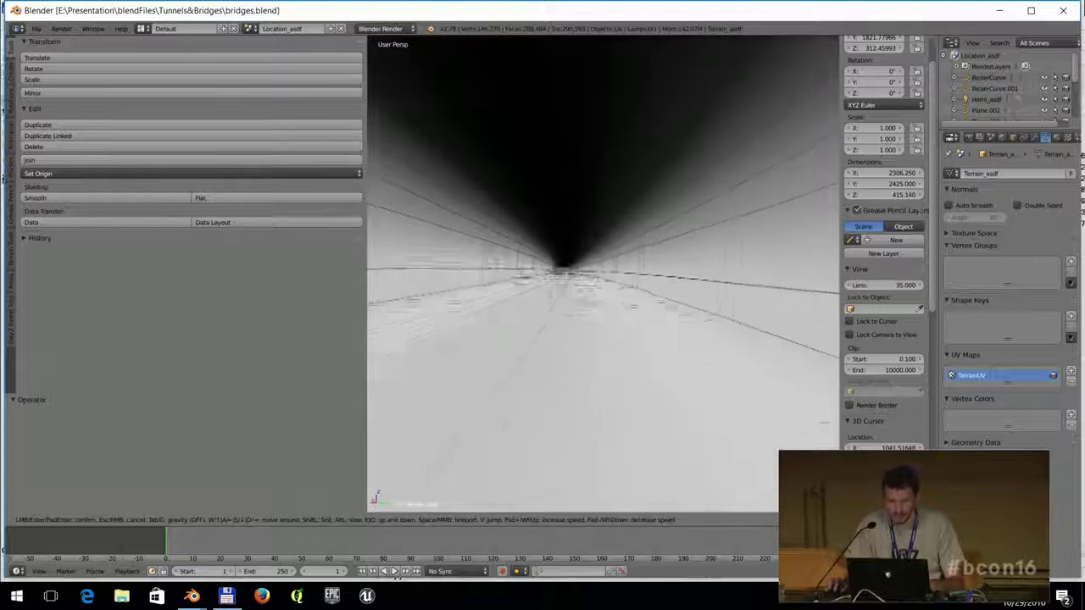
key("w")
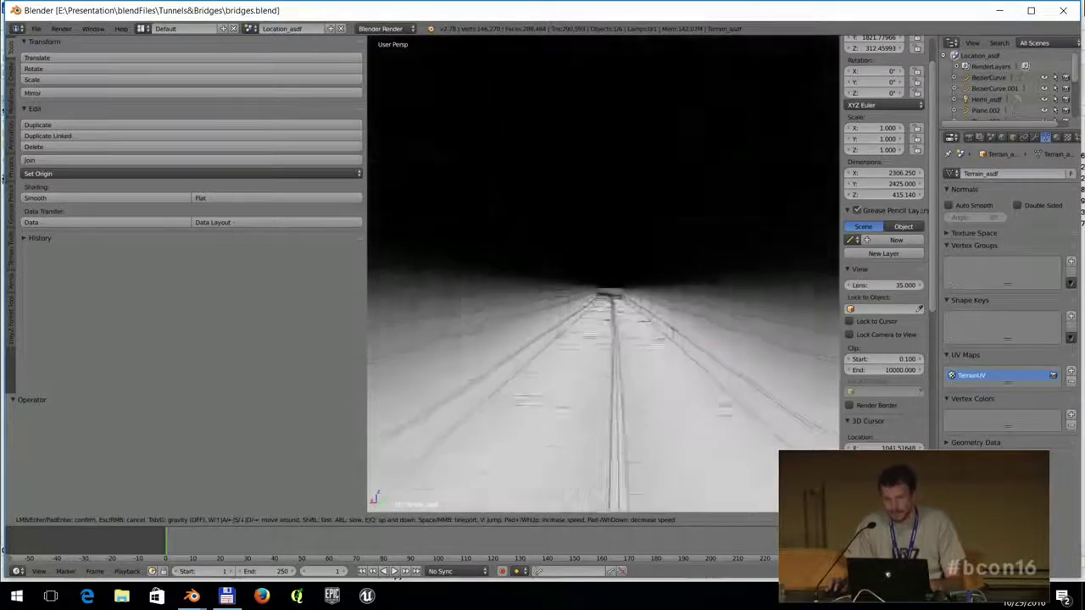
key("w")
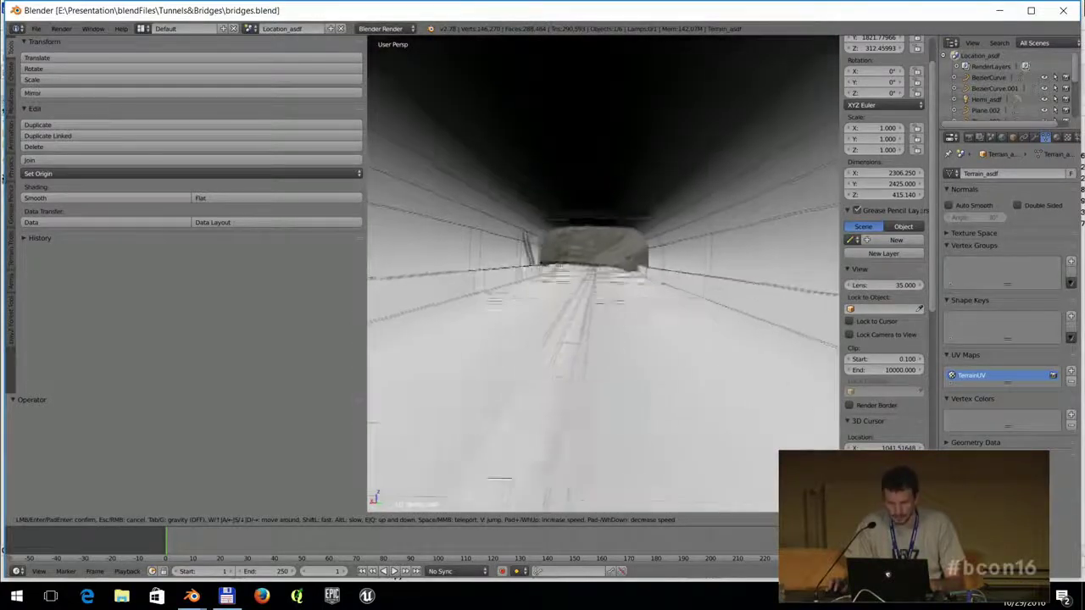
Fly out of the tunnel along the curved bridge and examine its course across the valley.
key("w")
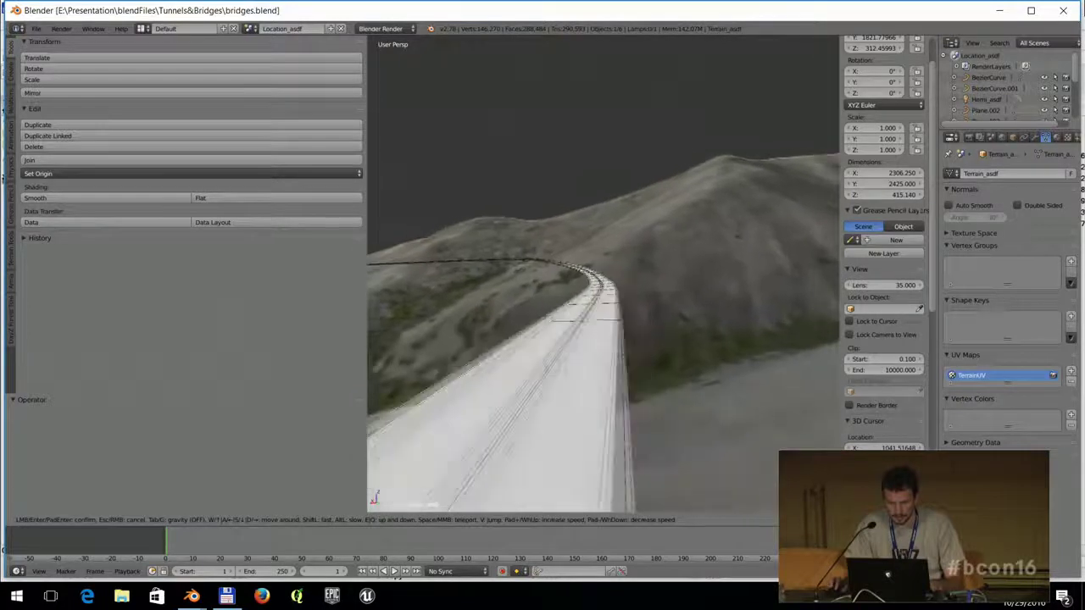
key("w")
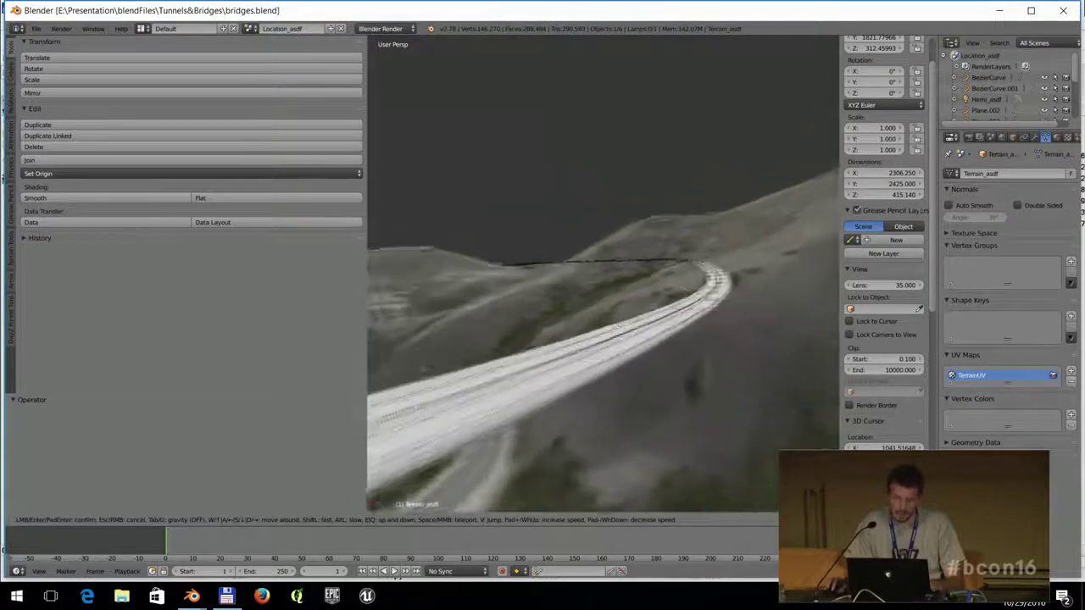
key("w")
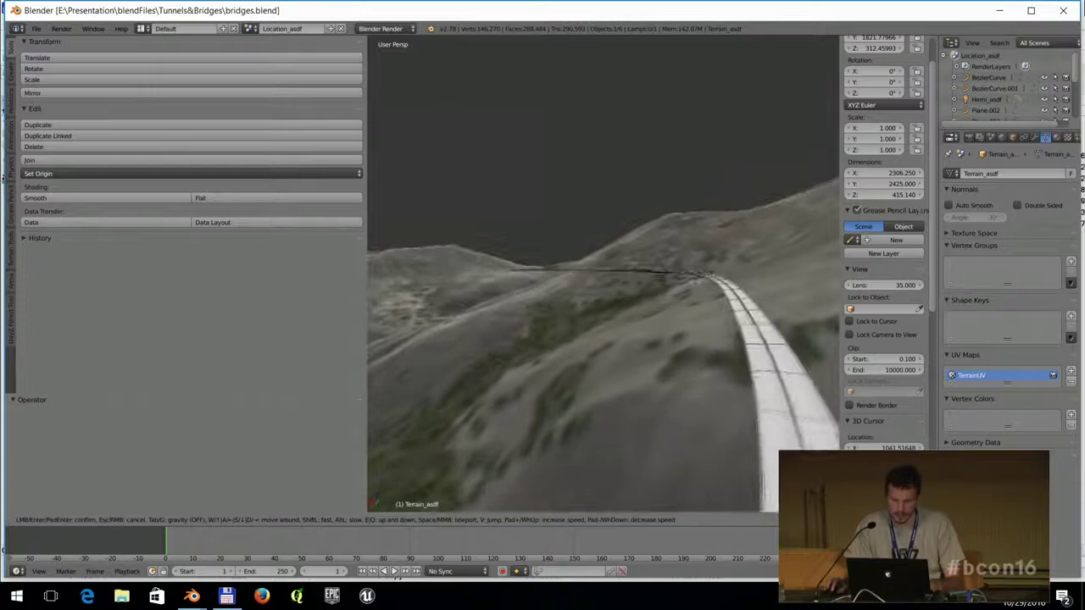
key("w")
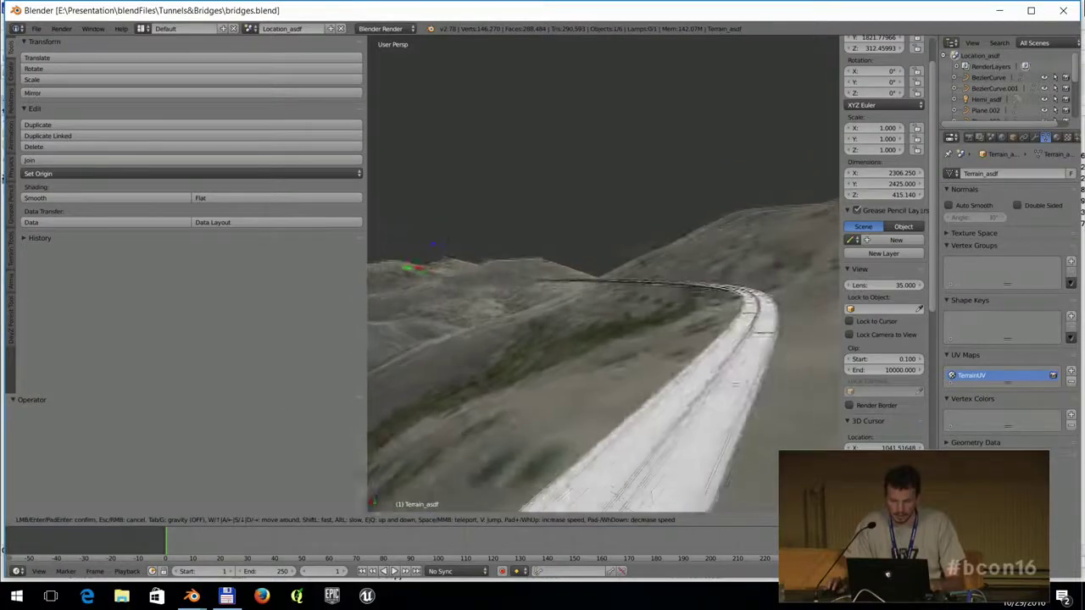
key("w")
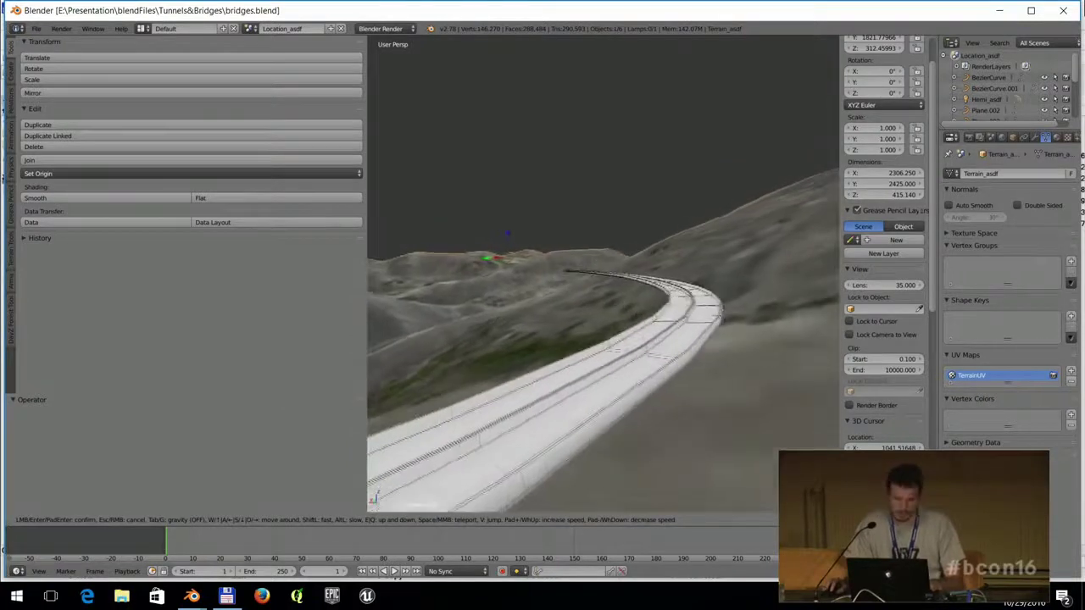
key("s")
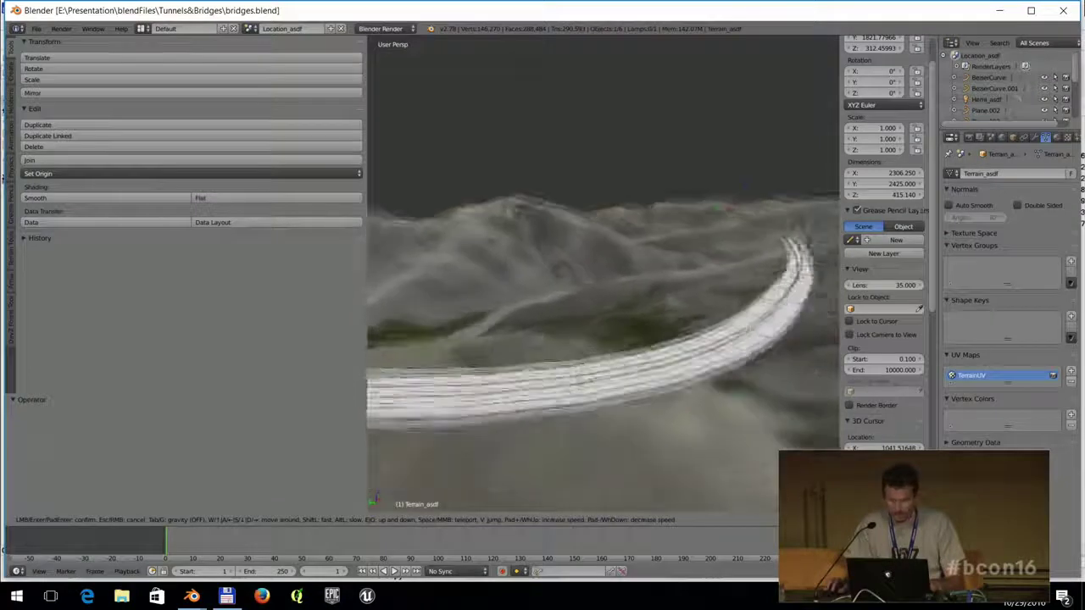
left_click(603, 278)
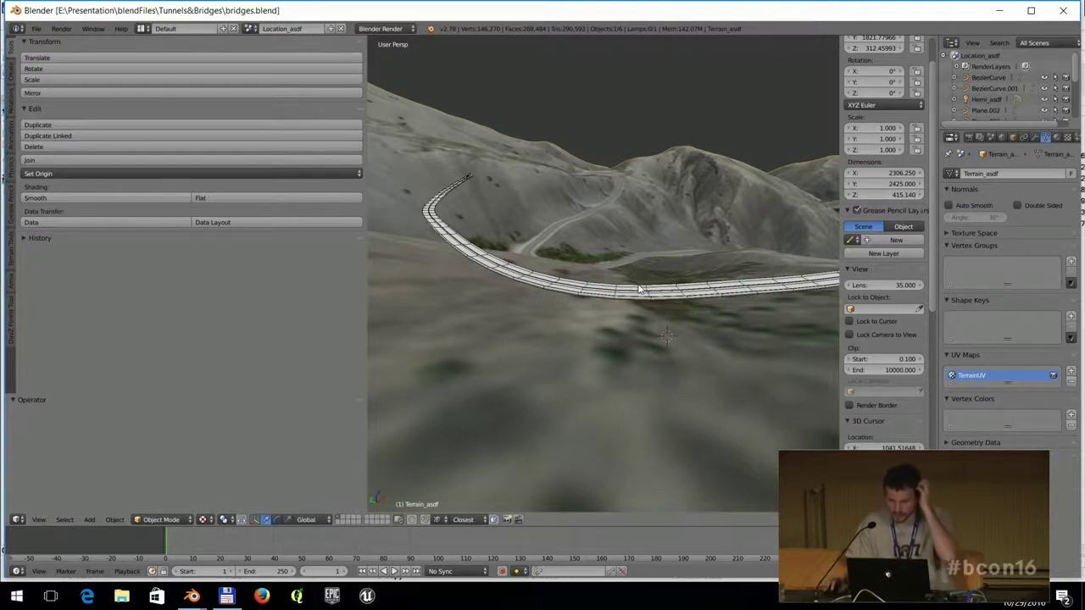
Close the bridges project and view the river screenshots in IrfanView: river01.jpg enlarged to 121%, followed by river02.jpg.
left_click(1065, 13)
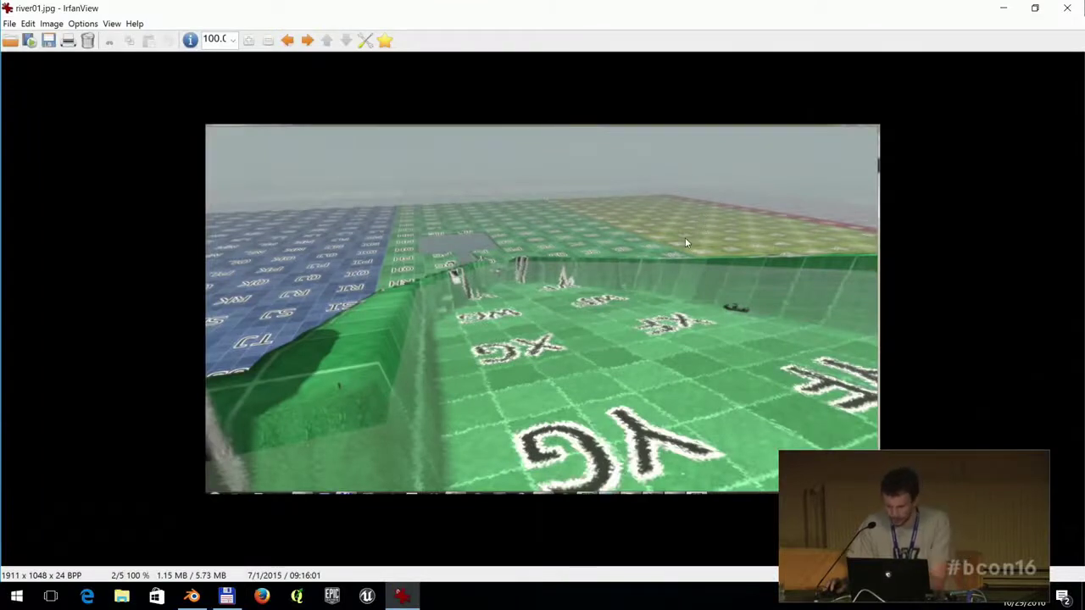
key("plus")
key("plus")
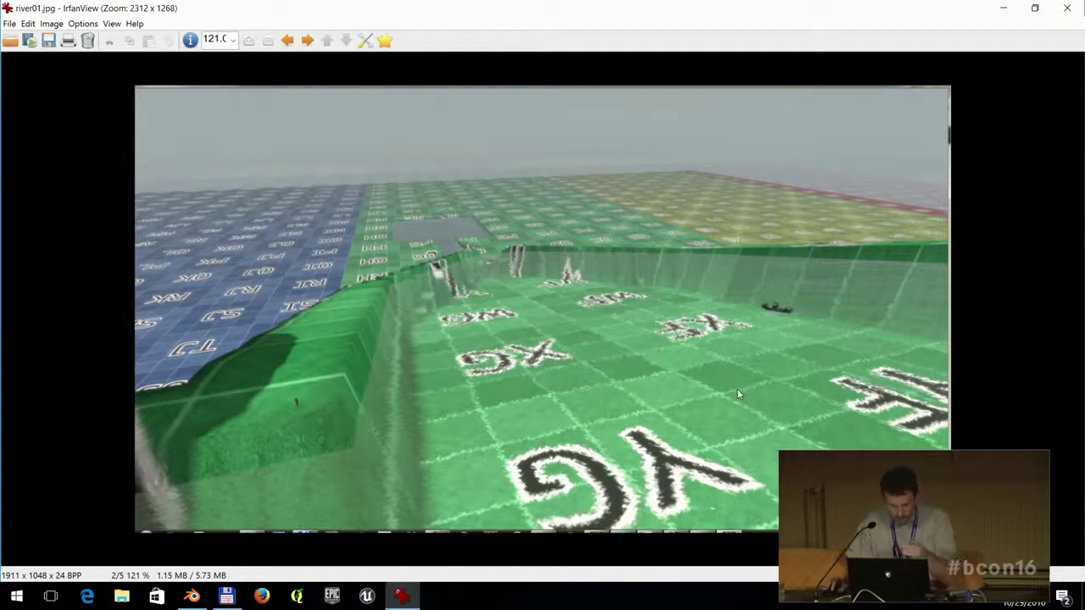
key("space")
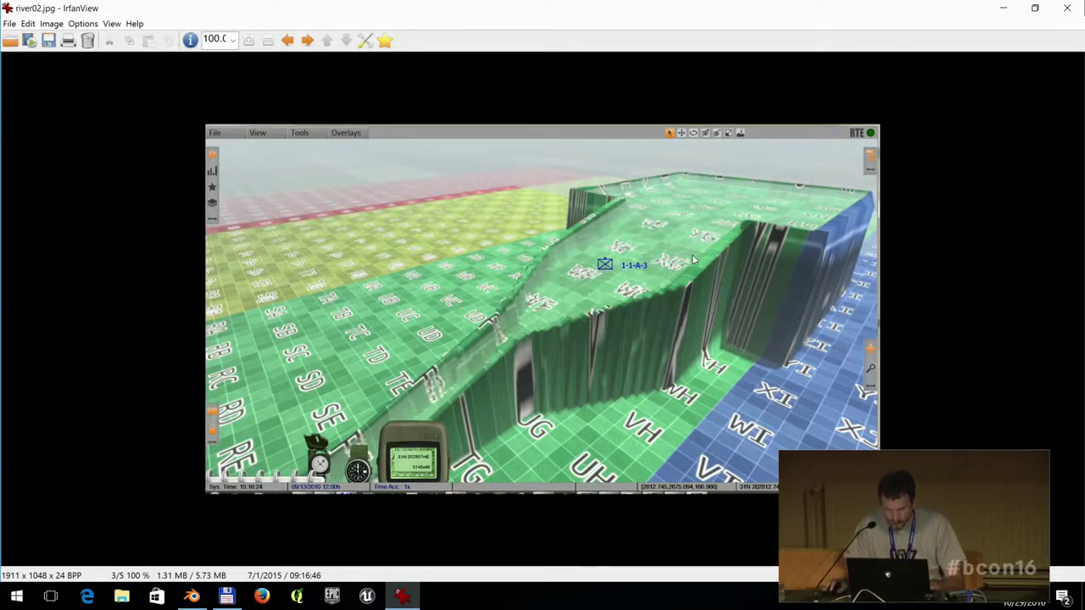
View the remaining river screenshots, river03.jpg and river04.jpg, enlarge river04.jpg to 146%, and close the image viewer.
key("space")
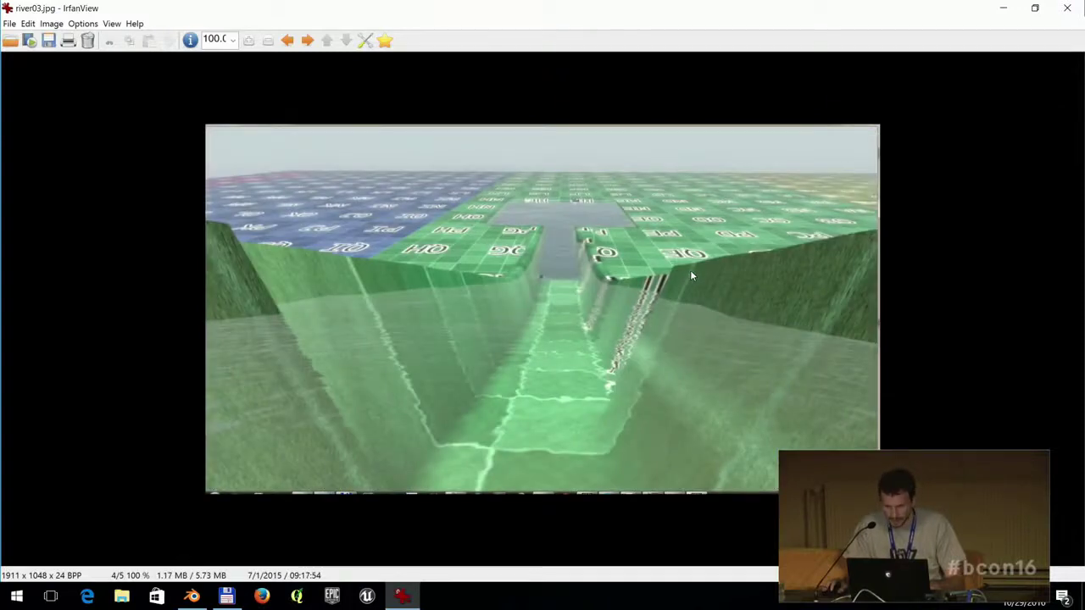
key("space")
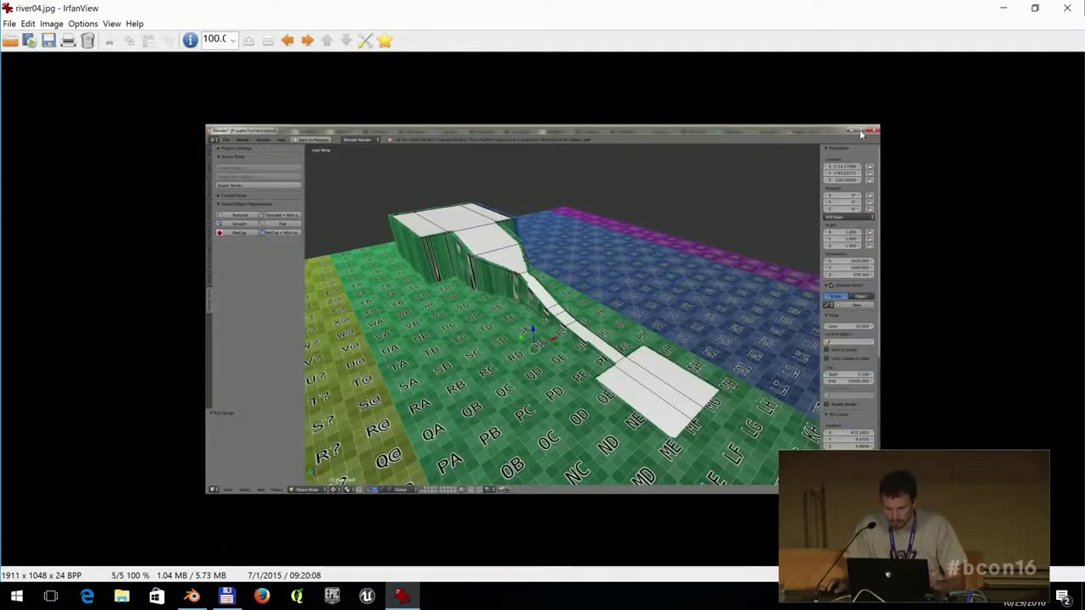
scroll(634, 277, "up", 3)
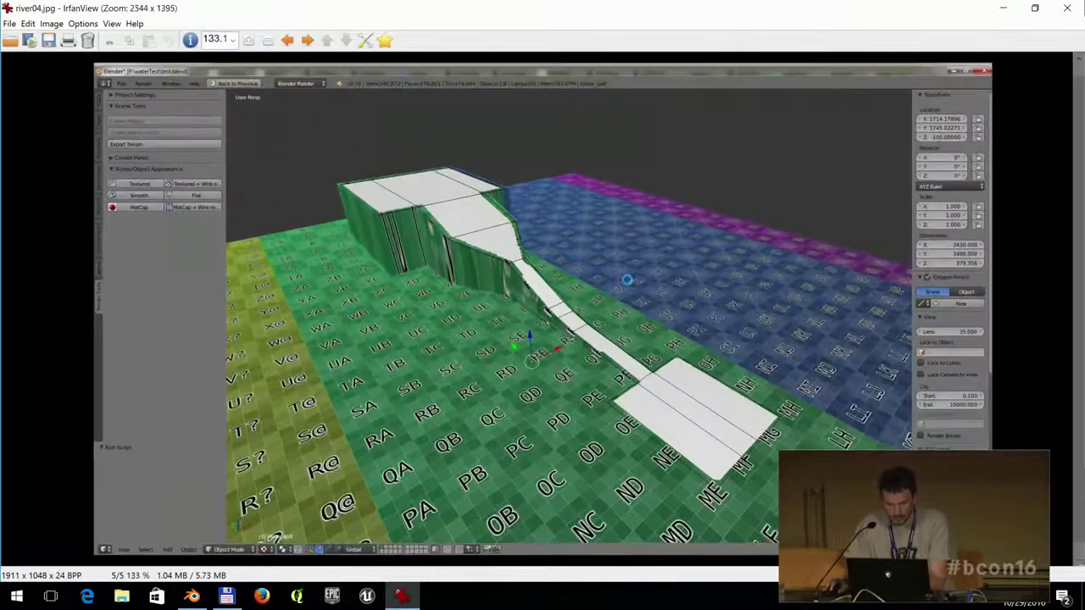
scroll(627, 279, "up", 1)
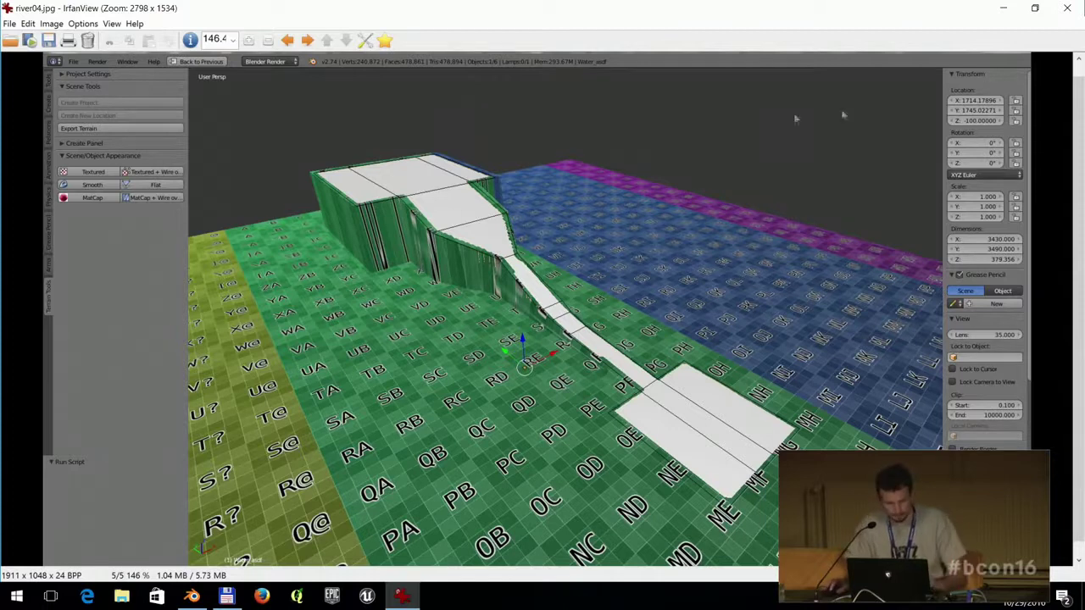
left_click(1067, 8)
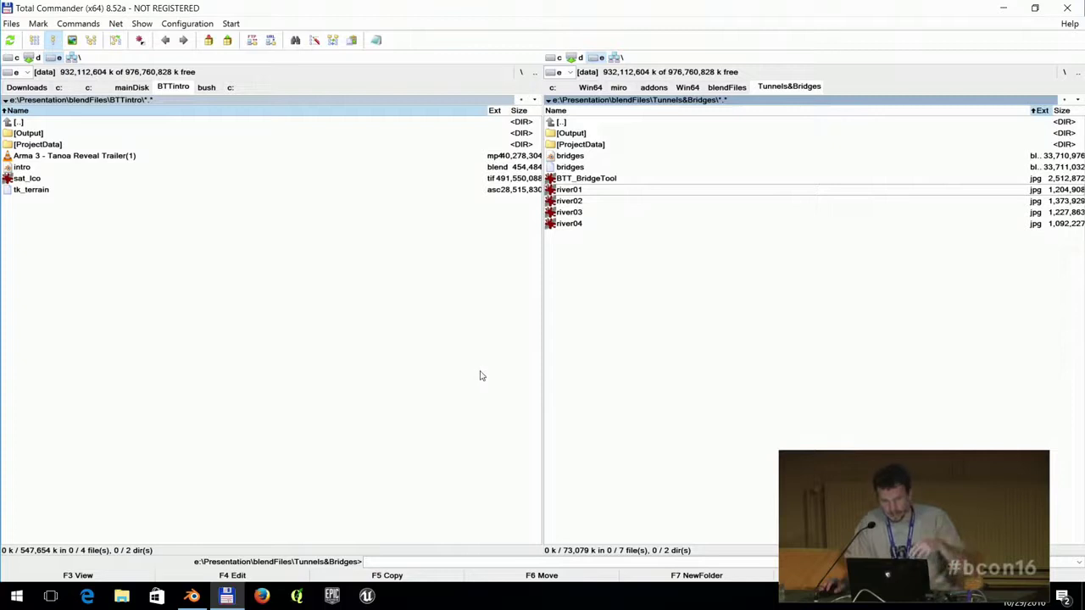
Switch to the intro.blend project in Blender and close it.
left_click(191, 596)
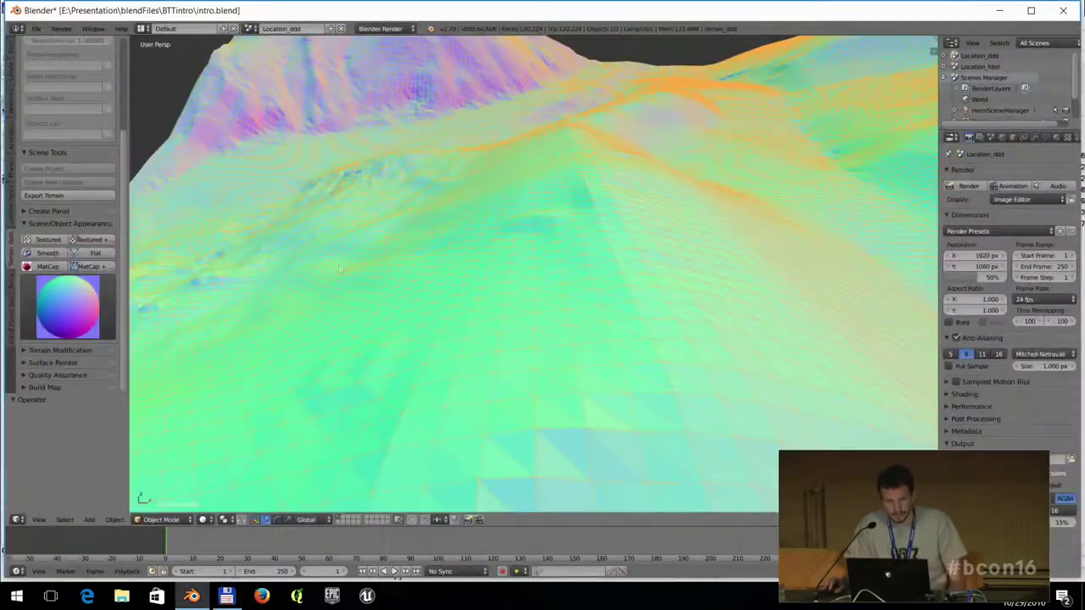
scroll(67, 220, "up", 5)
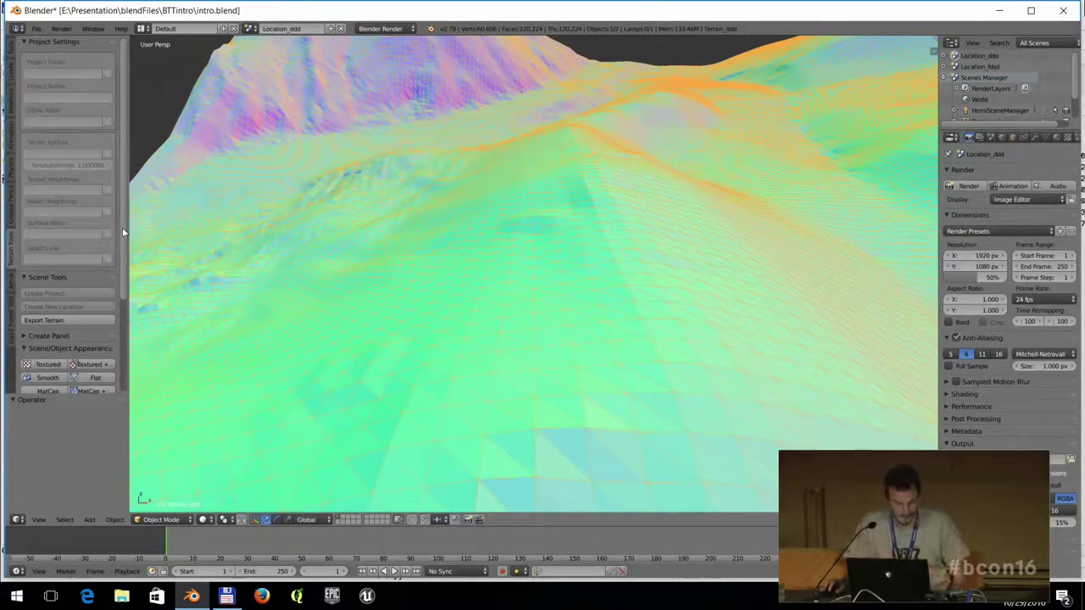
left_click(1059, 11)
left_click(546, 350)
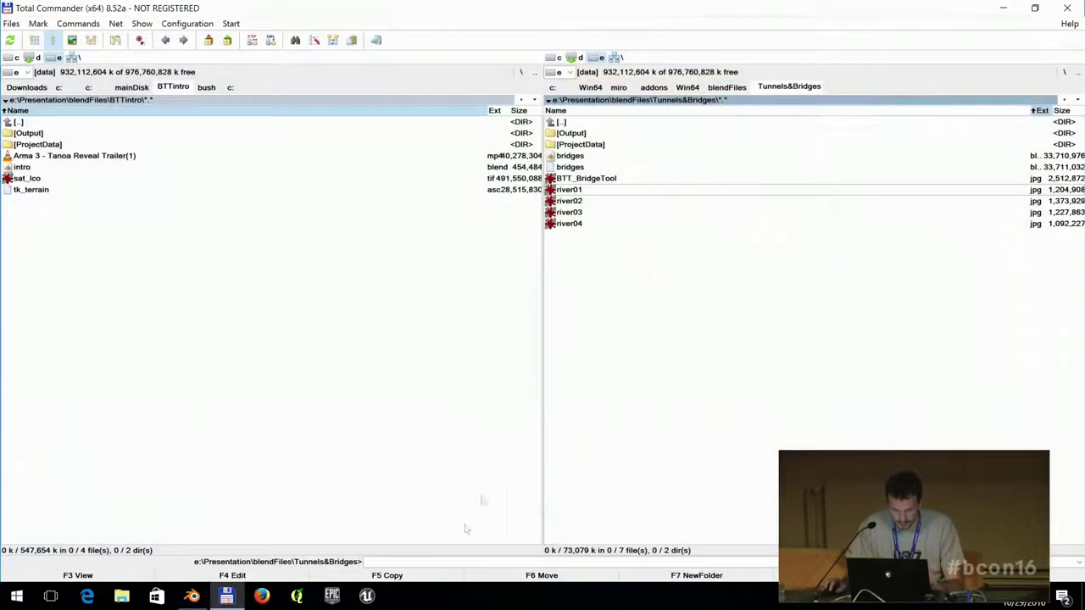
In Total Commander, open the Blender 2.78 scripts\addons folder and look through its installed add-on scripts.
left_click(654, 88)
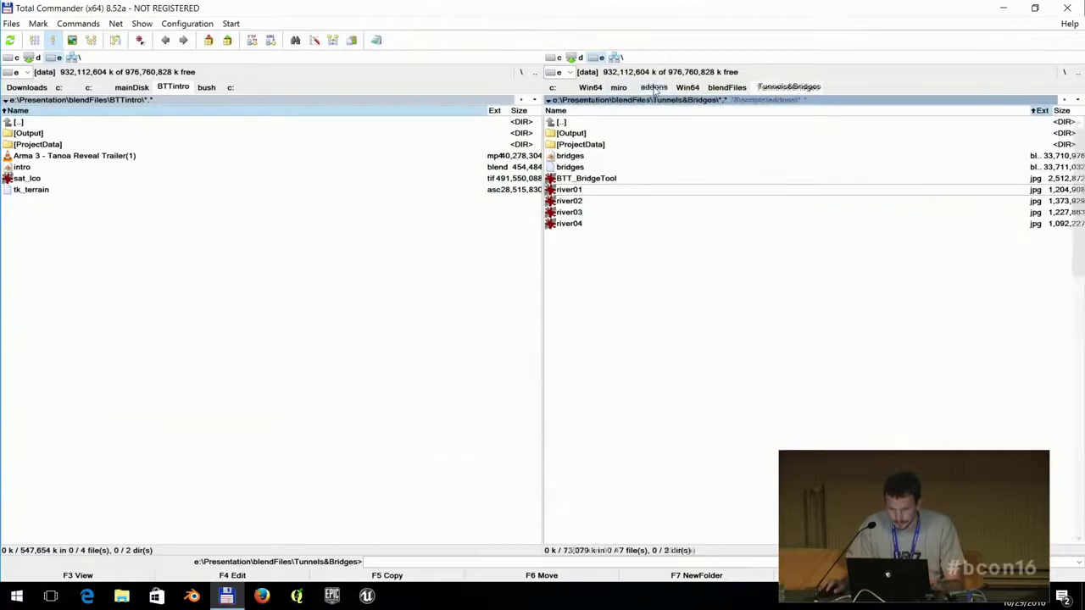
scroll(695, 293, "down", 13)
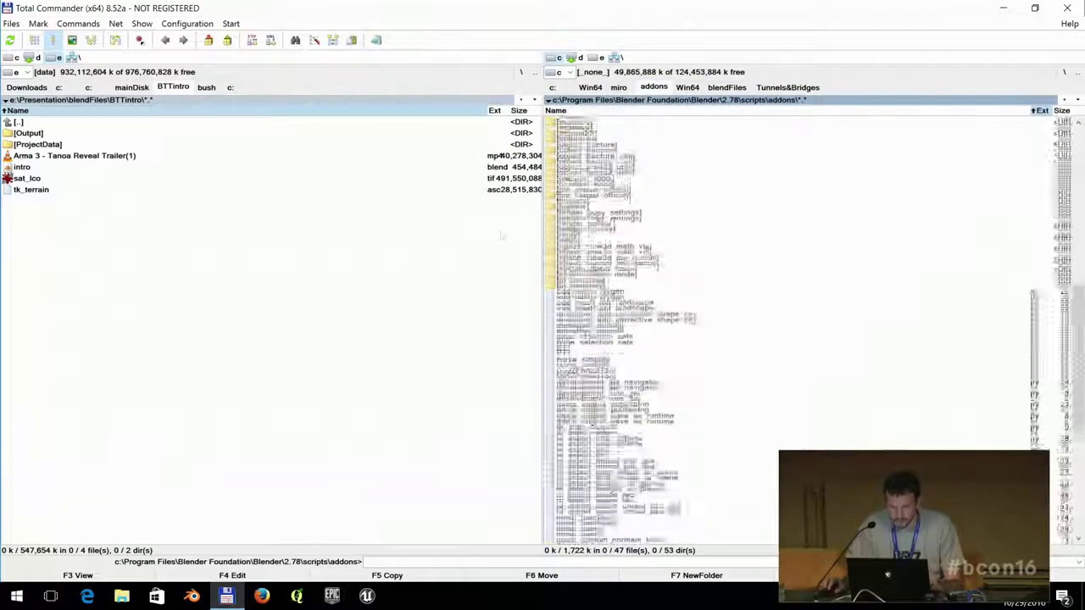
scroll(634, 235, "down", 8)
left_click(633, 235)
scroll(634, 235, "up", 4)
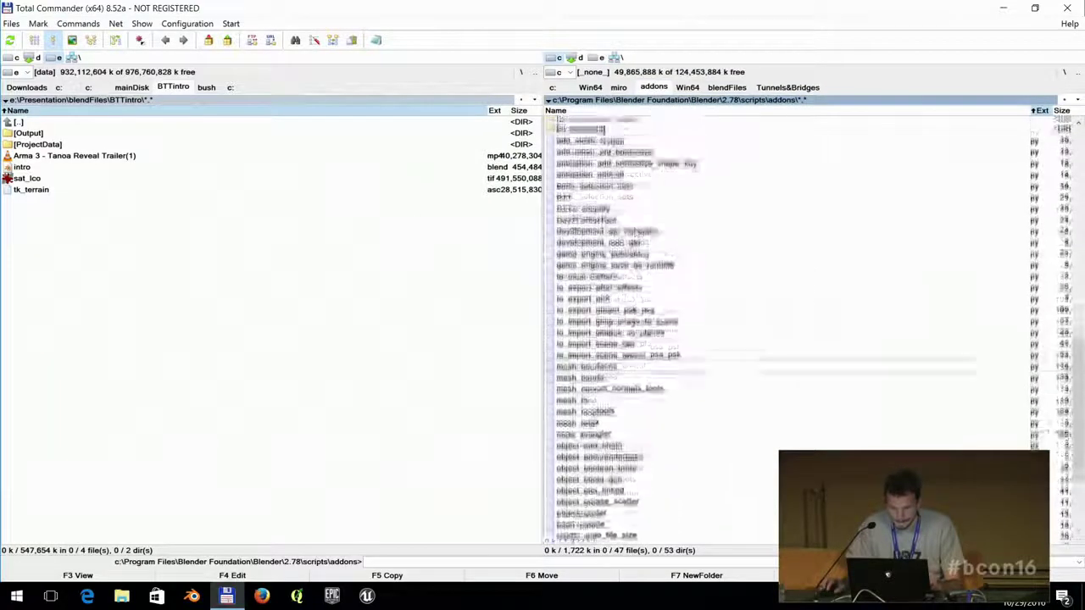
scroll(634, 235, "up", 1)
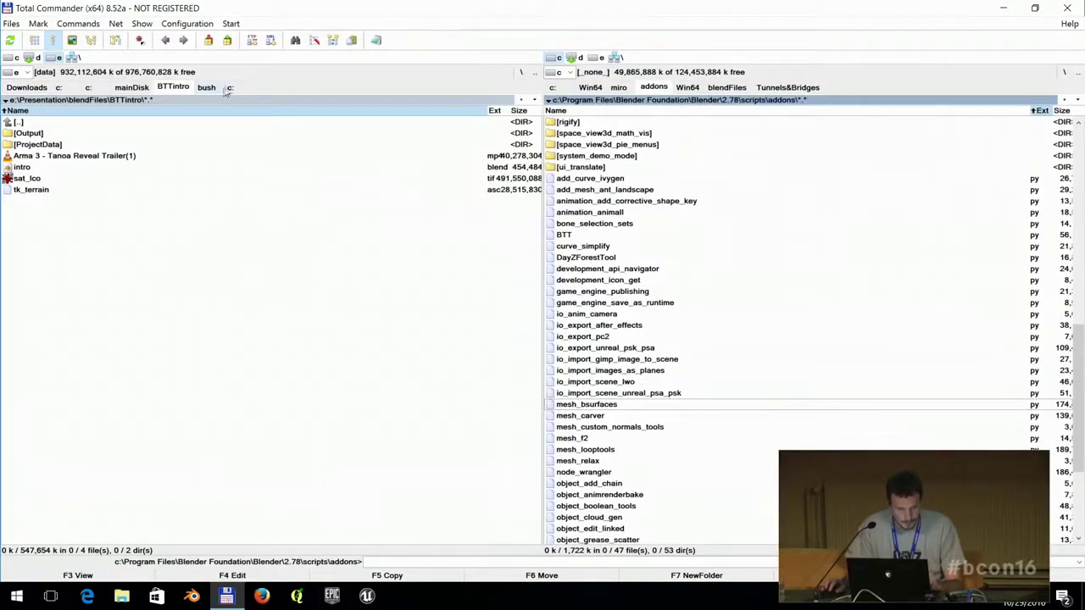
Copy BLT4UE4.py from the Downloads folder into Blender's addons folder, allowing the copy with administrator rights.
left_click(34, 89)
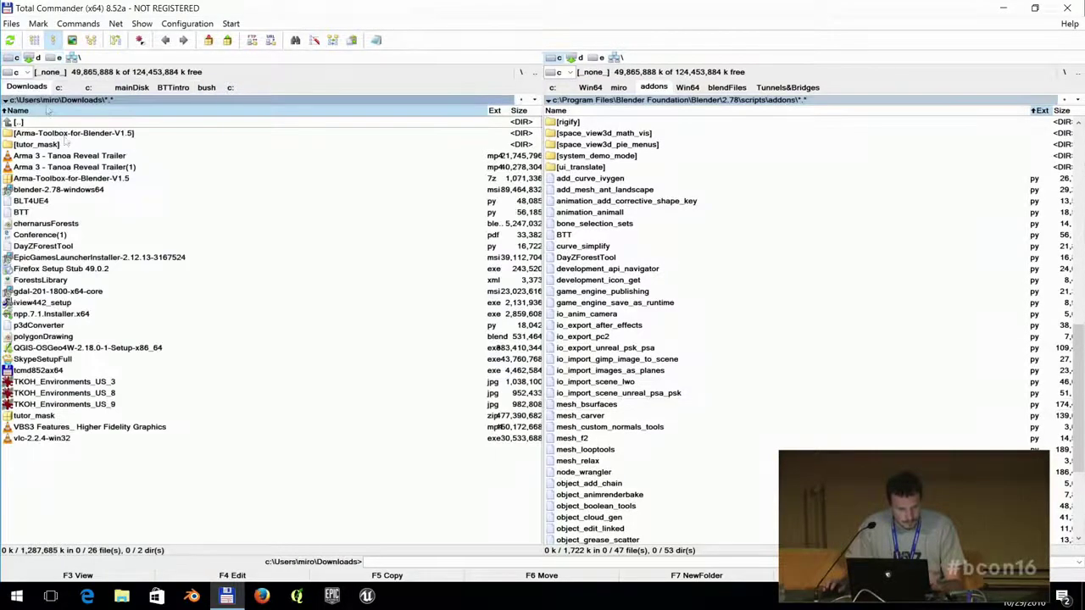
left_click(59, 204)
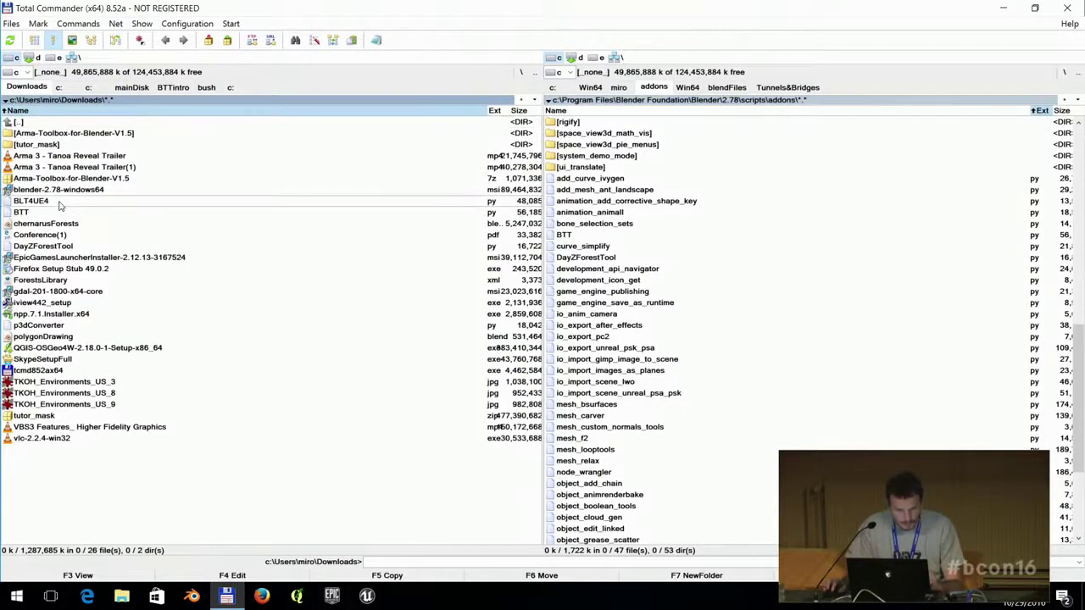
key("F5")
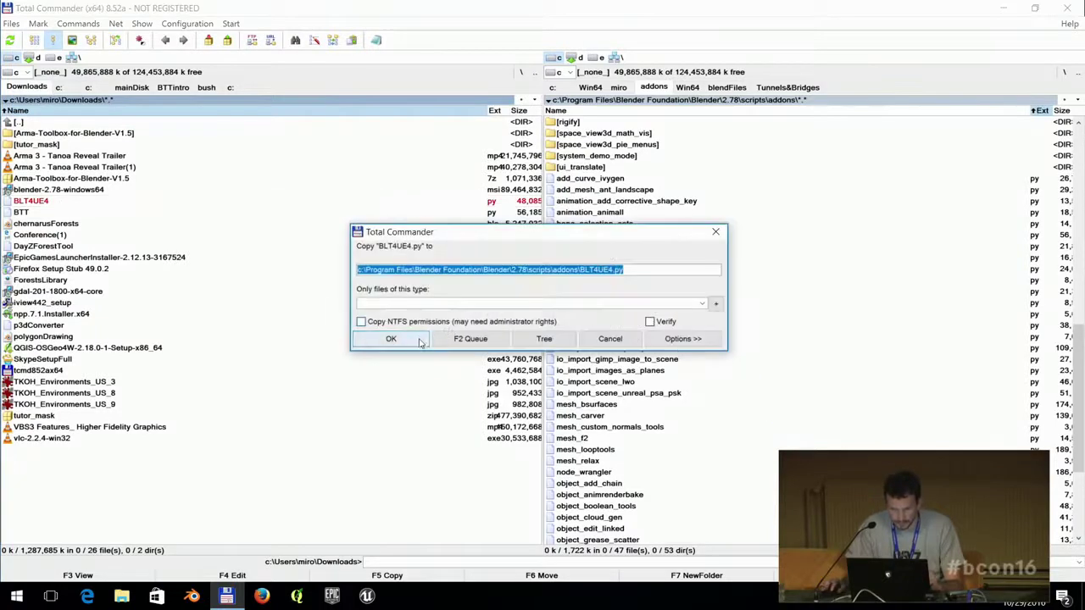
left_click(420, 342)
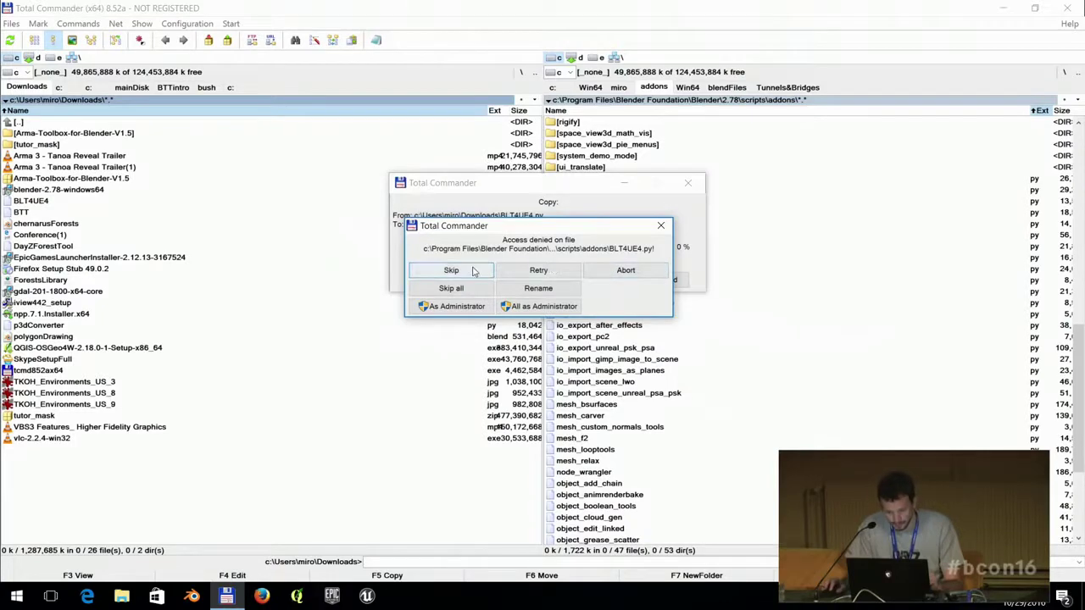
left_click(451, 306)
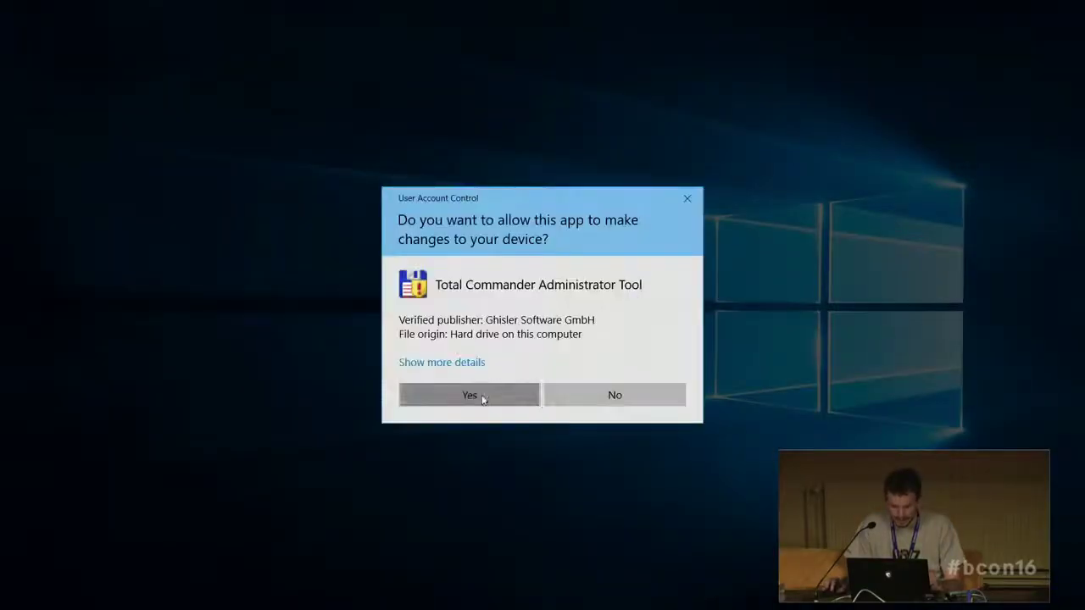
left_click(481, 396)
Start a new Blender session and open its user preferences.
left_click(193, 599)
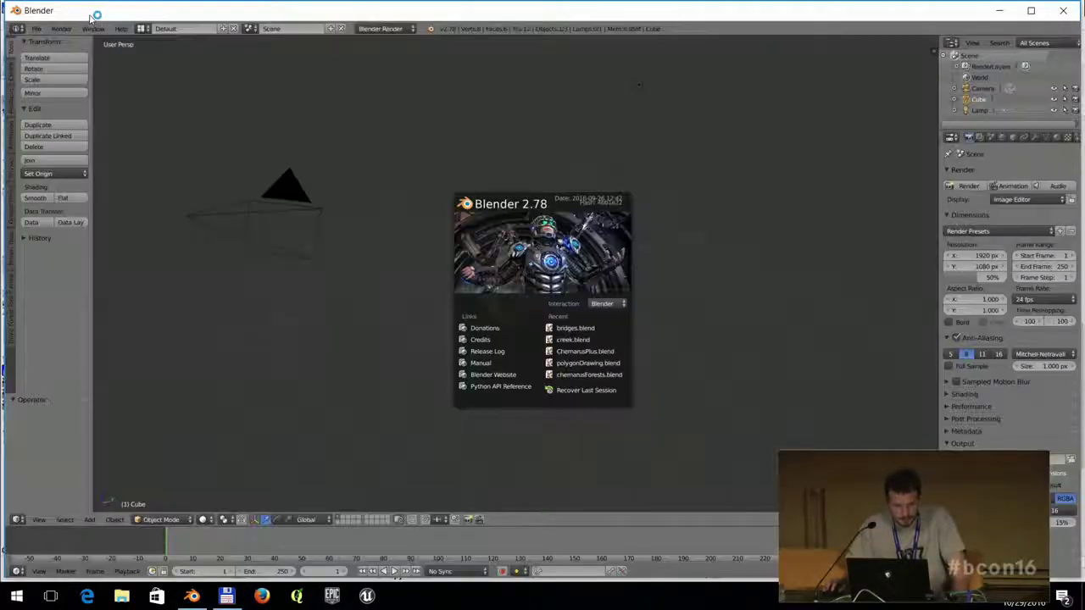
double_click(92, 12)
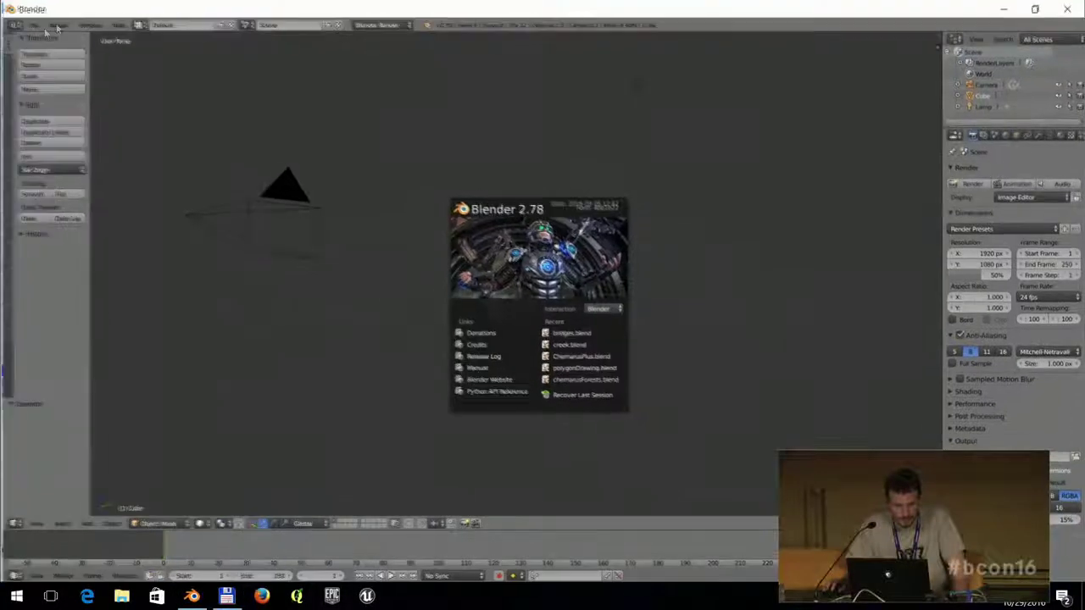
left_click(33, 26)
left_click(34, 24)
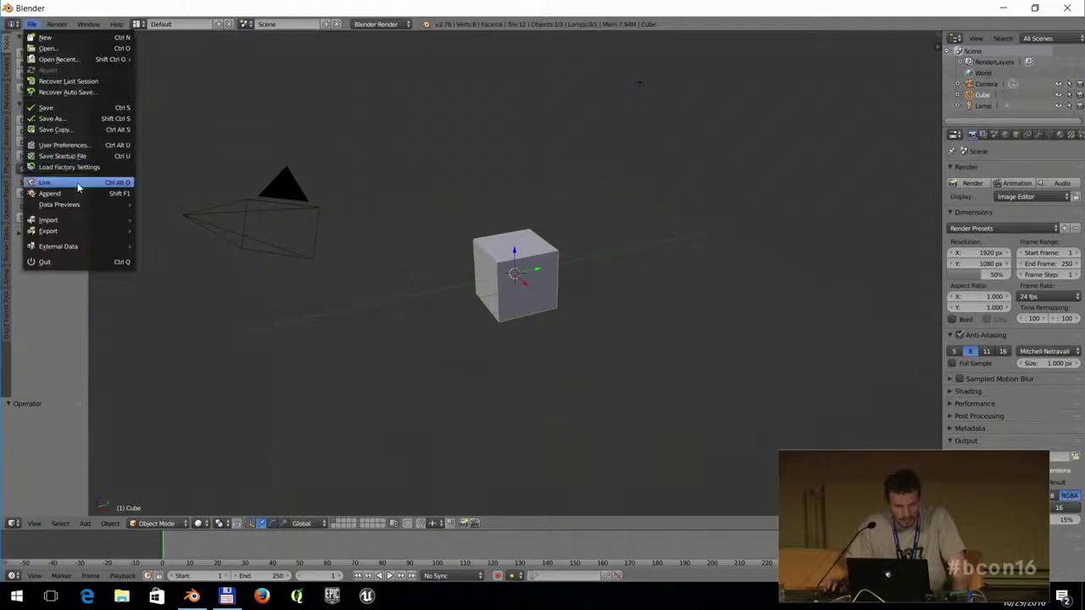
mouse_move(82, 222)
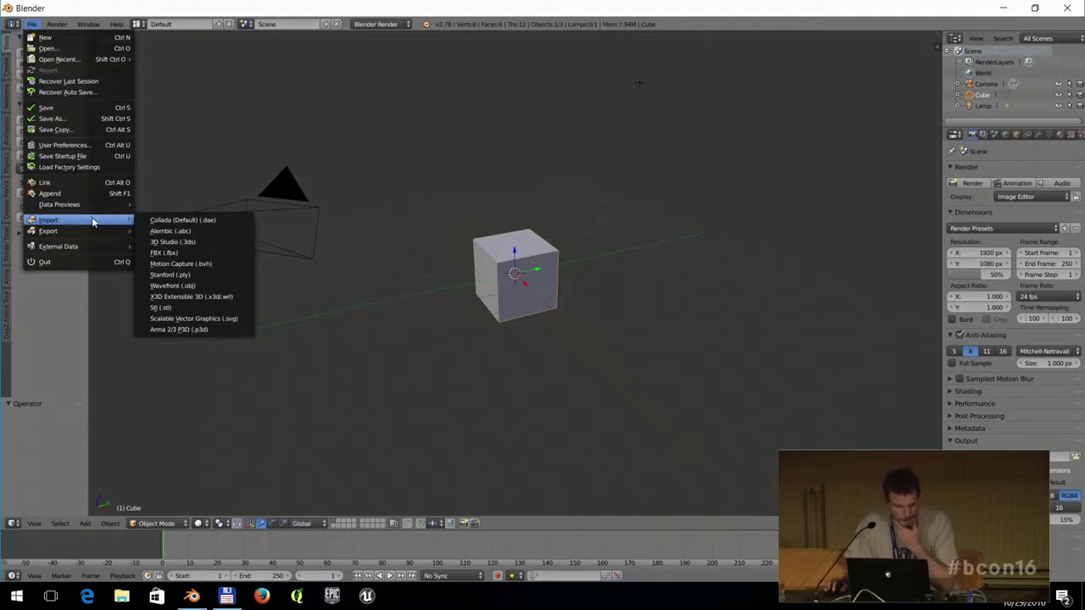
left_click(84, 145)
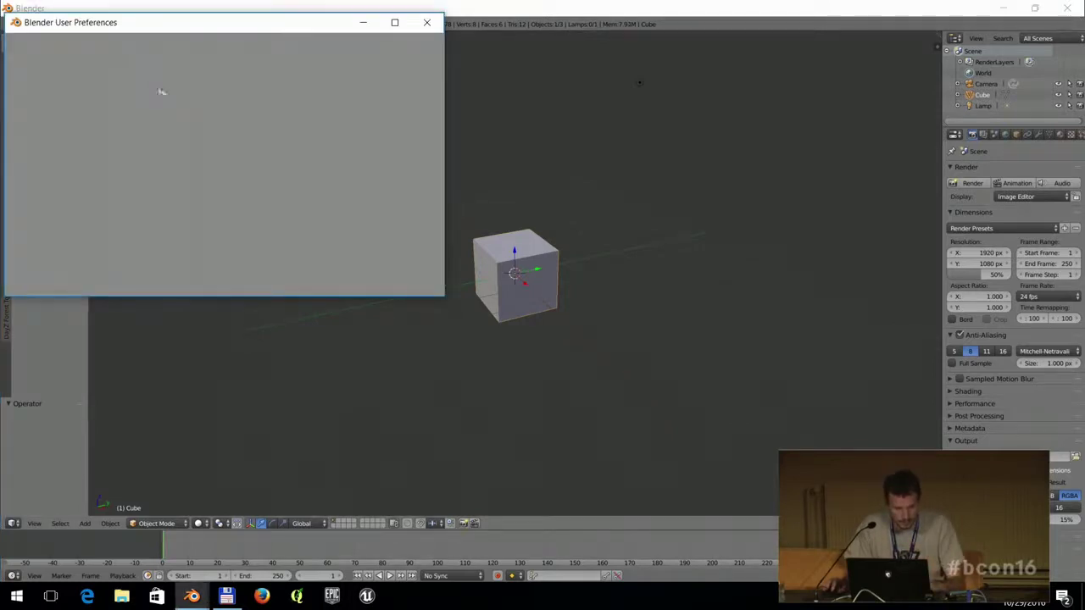
Enable the Blender Landscape Tools For Unreal Engine 4 add-on, save the user settings and close the preferences.
left_click(232, 43)
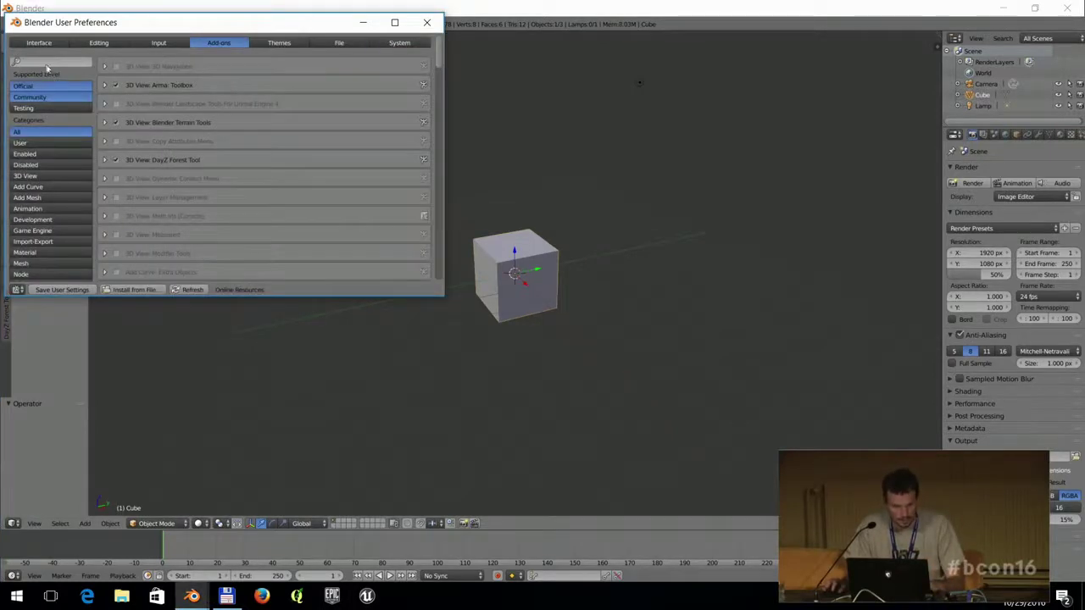
left_click(116, 103)
left_click(73, 291)
left_click(426, 22)
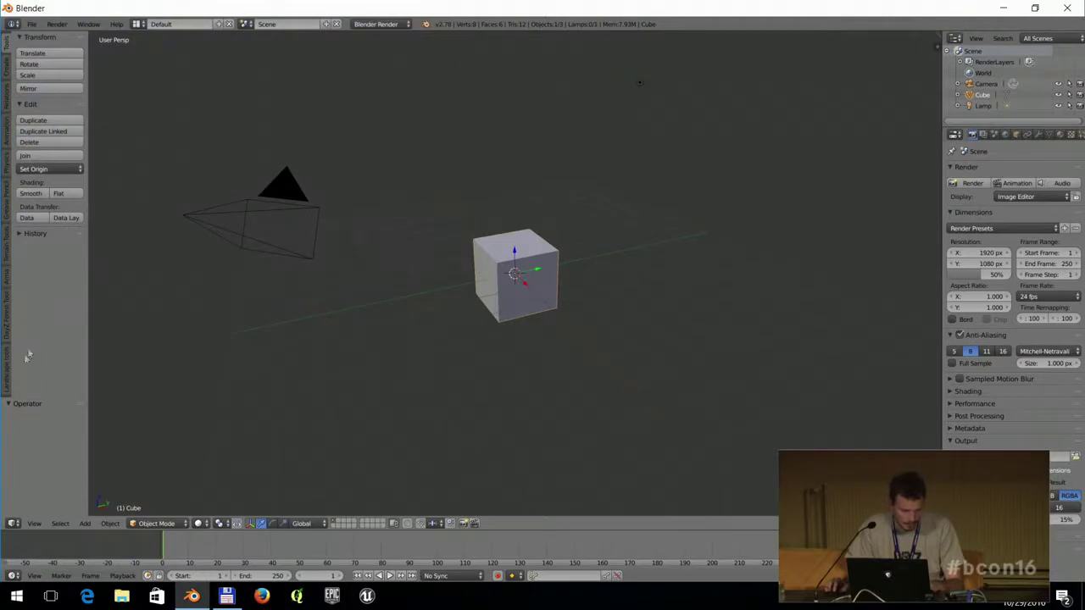
Show the Landscape tools' Project Settings and widen the tool shelf so the full paths and values are readable.
left_click(5, 377)
left_click(56, 38)
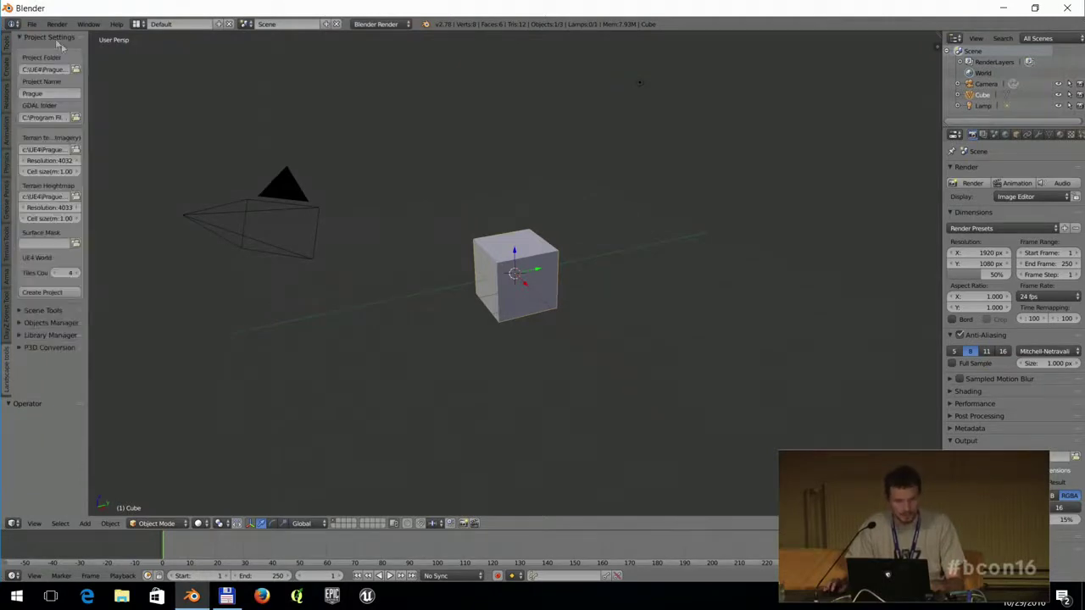
left_click_drag(85, 98, 271, 178)
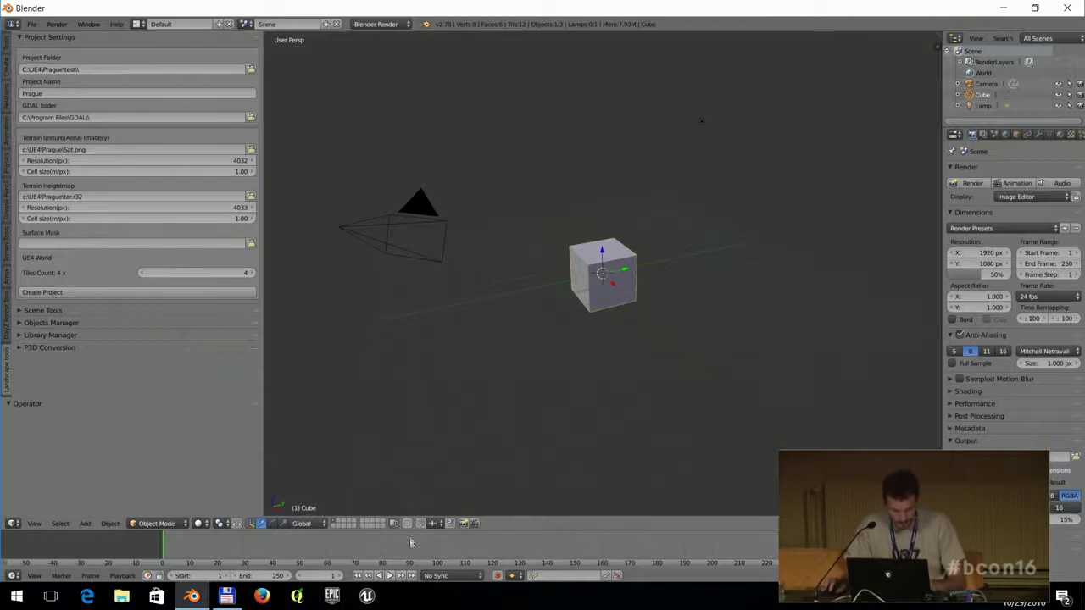
Open the Prague project in Unreal Engine and bring up its list of levels.
left_click(366, 597)
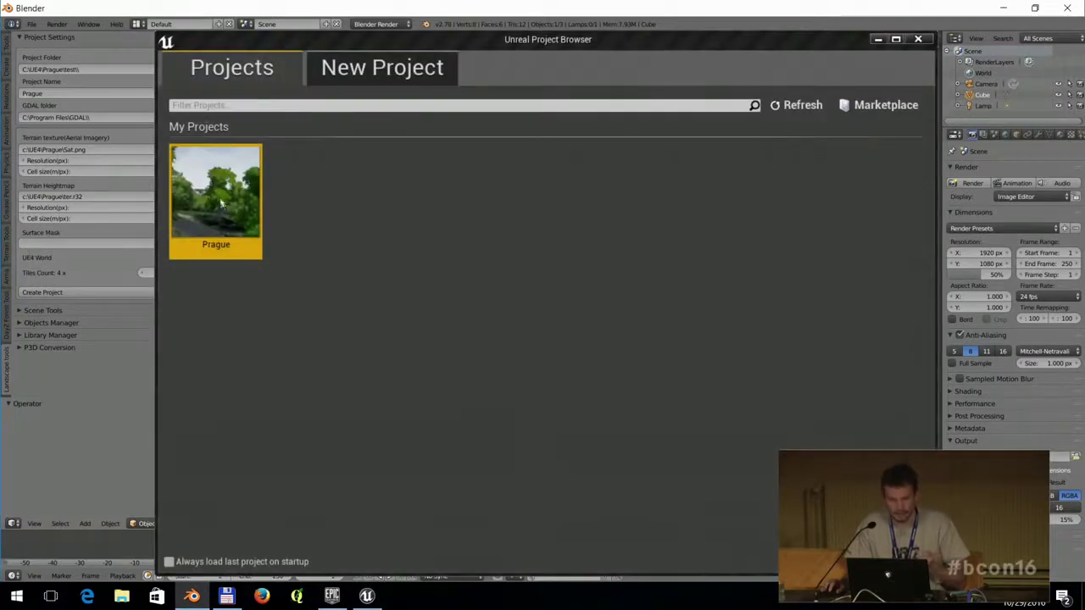
double_click(218, 197)
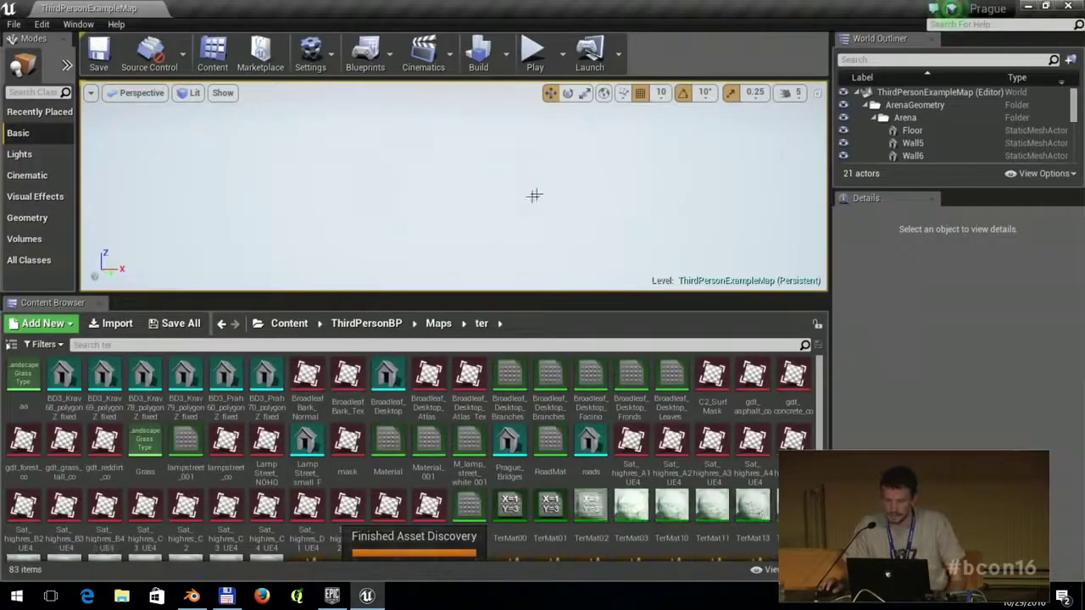
left_click(78, 24)
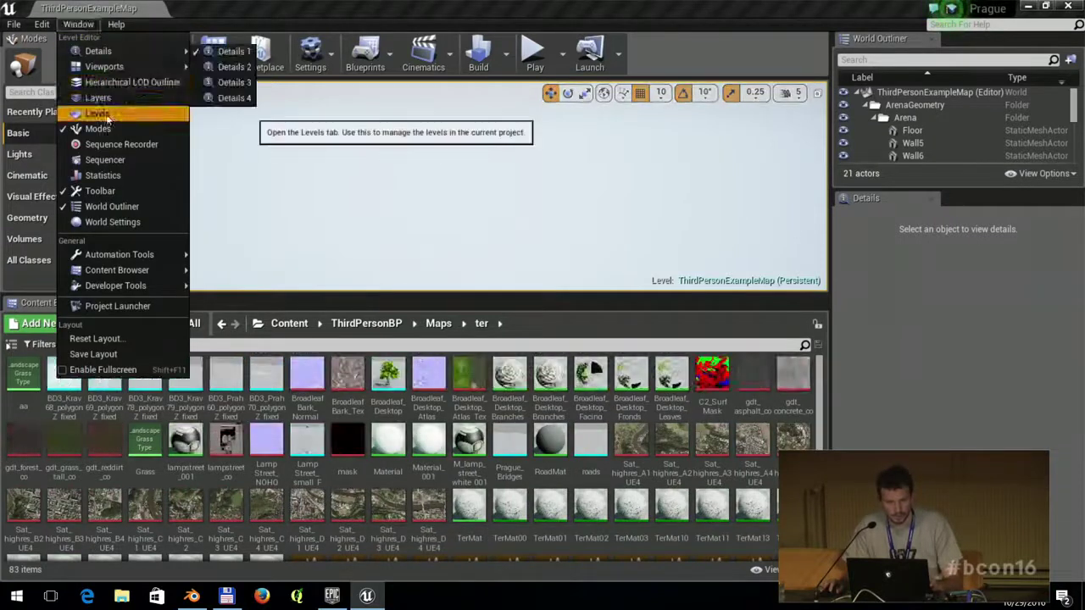
left_click(95, 113)
Load the first row of terrain tile levels, ter_x0_y0 through ter_x0_y3.
double_click(245, 146)
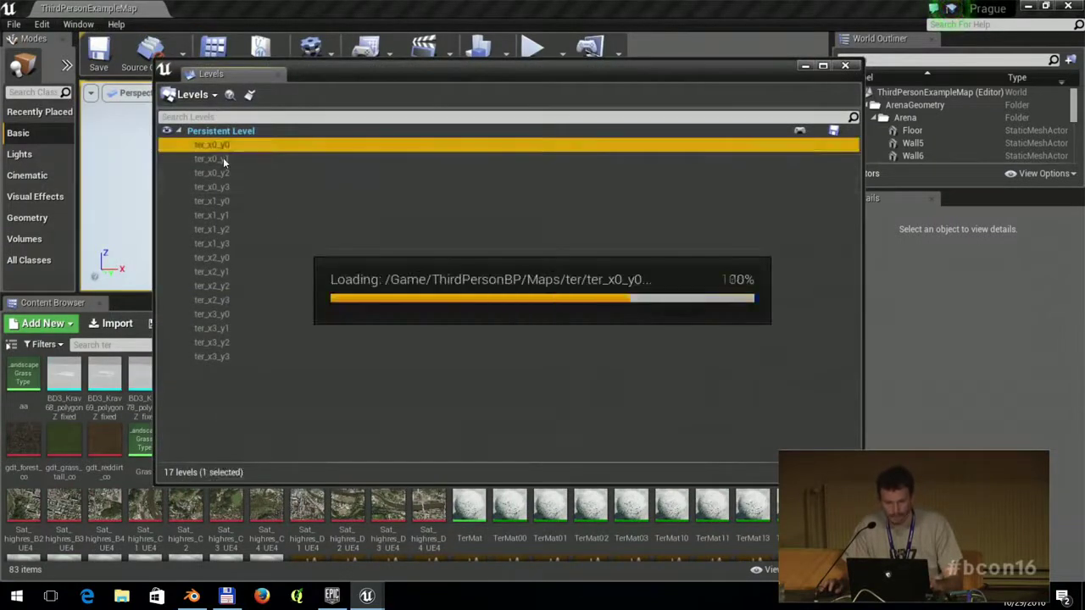
left_click(223, 159)
double_click(223, 158)
left_click(217, 173)
double_click(218, 172)
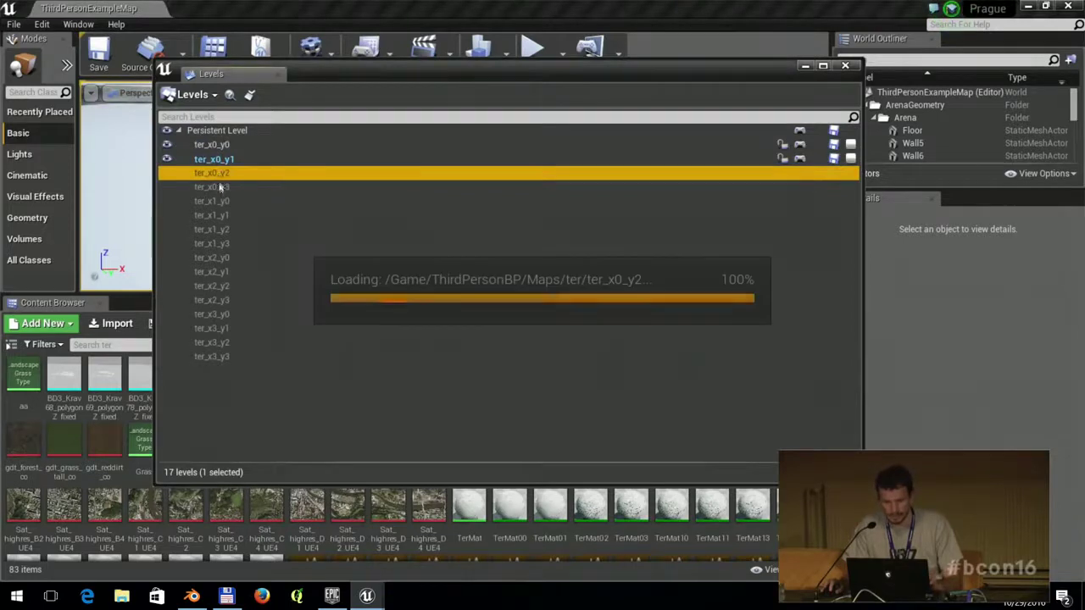
left_click(219, 188)
double_click(220, 187)
Load the terrain tile levels ter_x1_y0 through ter_x1_y3.
left_click(227, 201)
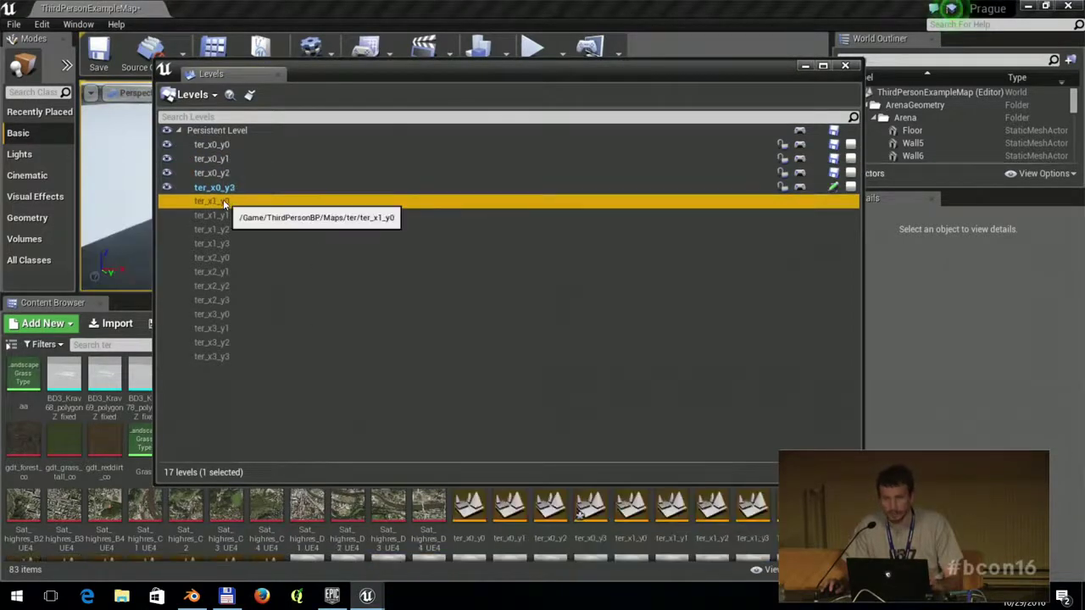
double_click(226, 202)
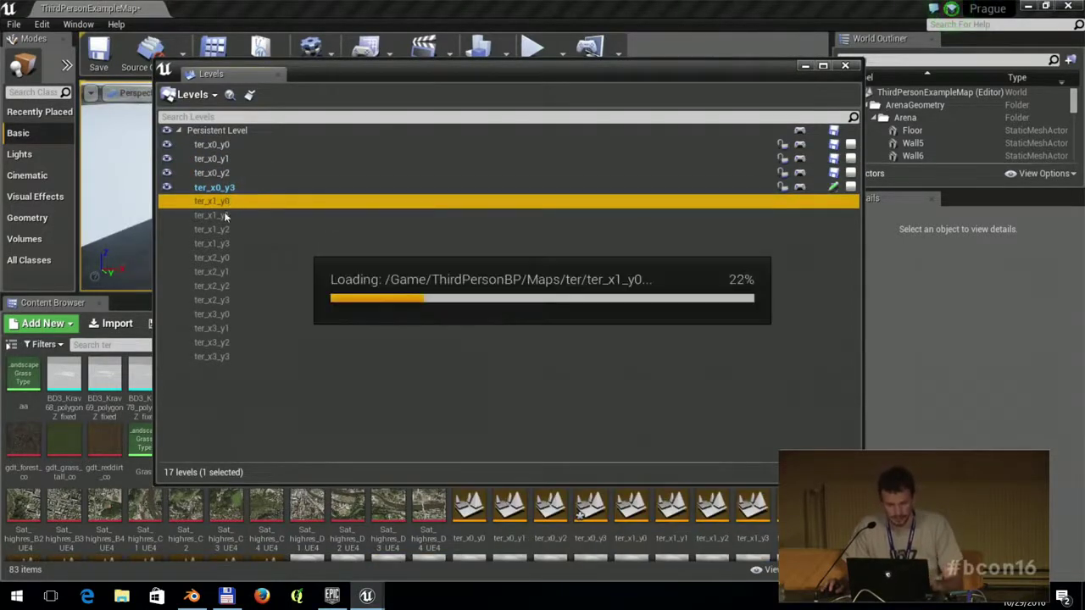
left_click(222, 215)
double_click(222, 215)
left_click(221, 229)
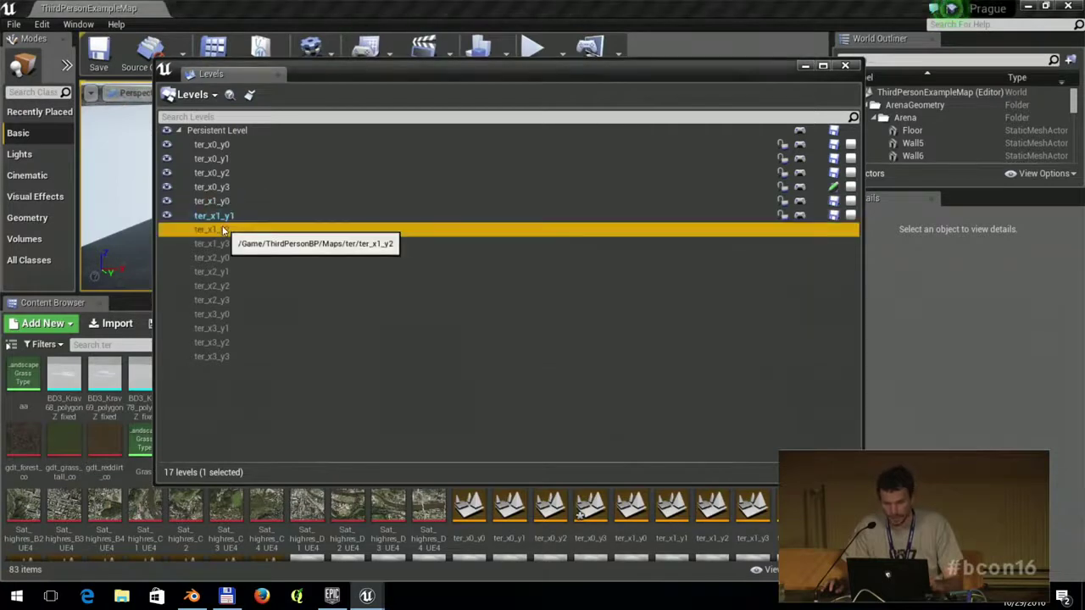
double_click(221, 229)
double_click(220, 243)
Load the terrain tile levels ter_x2_y0 through ter_x2_y3.
double_click(218, 259)
double_click(217, 272)
double_click(221, 286)
double_click(222, 300)
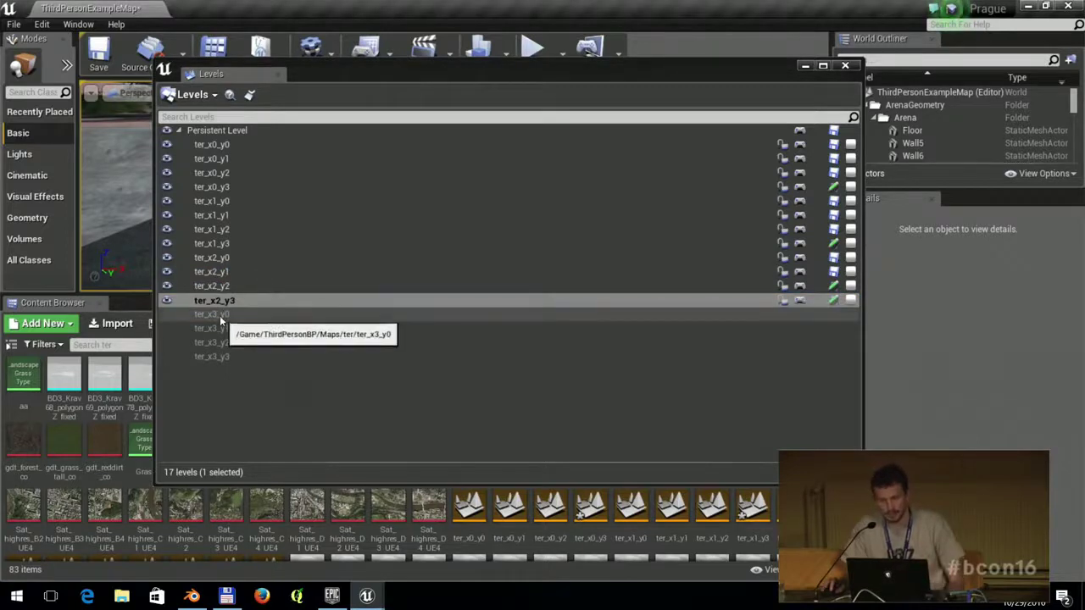
Load the terrain tile levels ter_x3_y0 through ter_x3_y3 and close the list of levels.
double_click(219, 314)
double_click(217, 328)
double_click(218, 343)
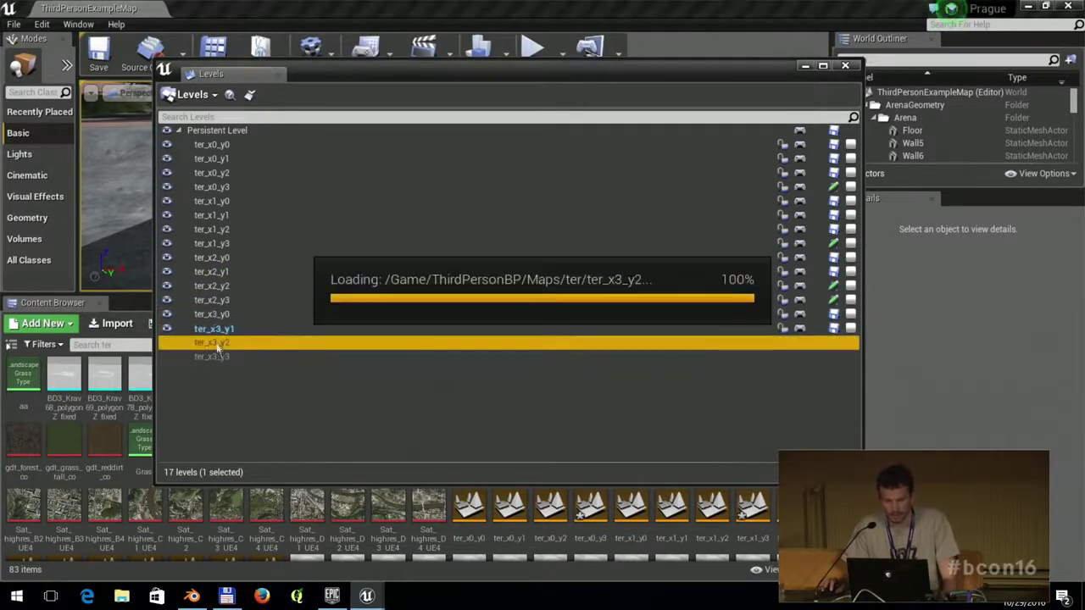
double_click(219, 357)
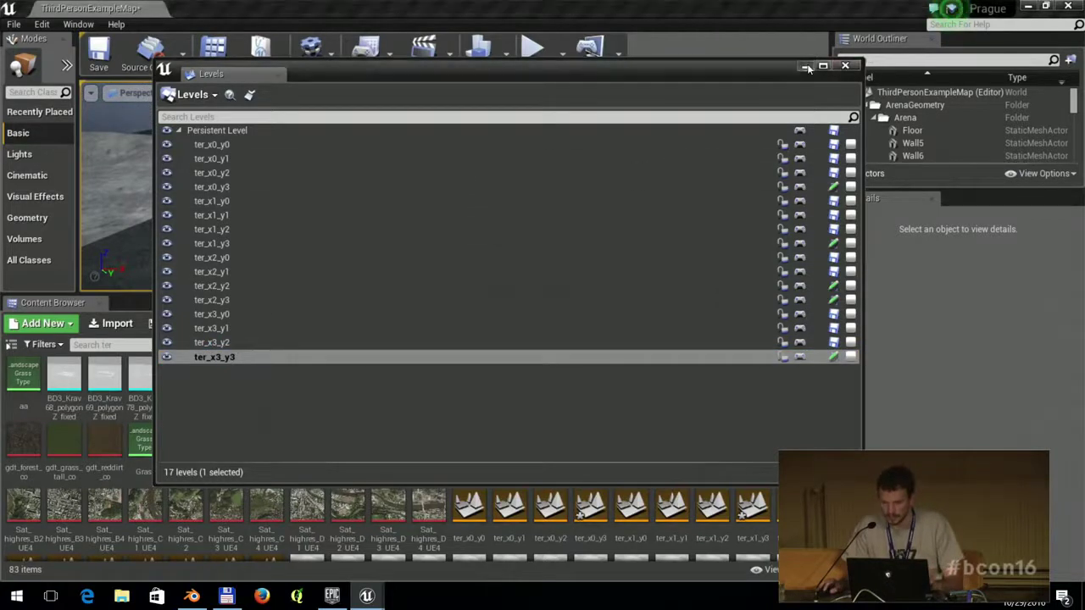
left_click(845, 66)
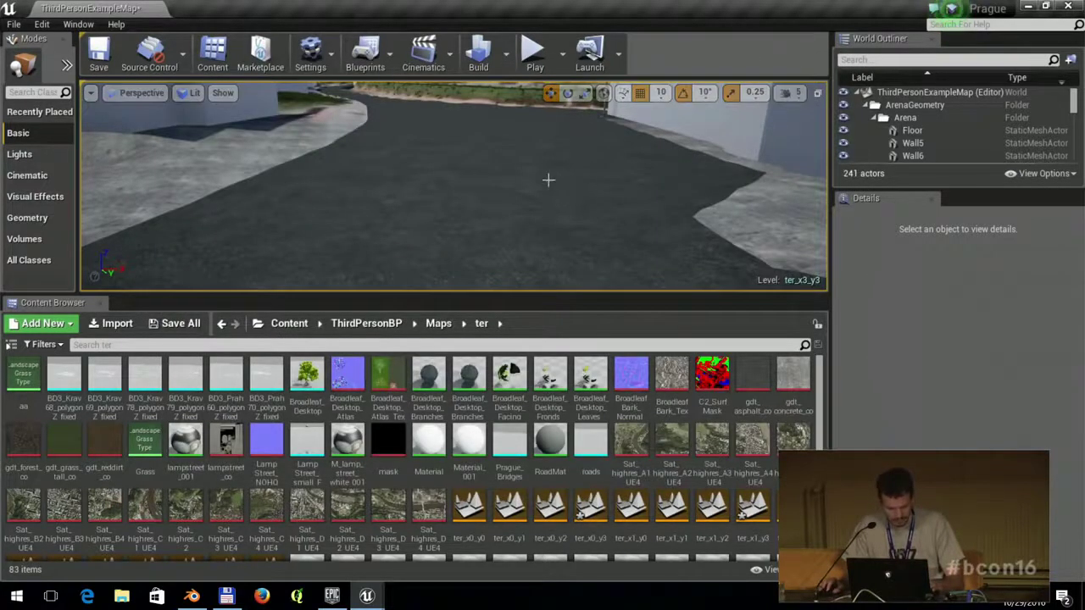
View the level full screen and examine the street and apartment blocks from ground level up to an aerial overview.
scroll(529, 161, "down", 6)
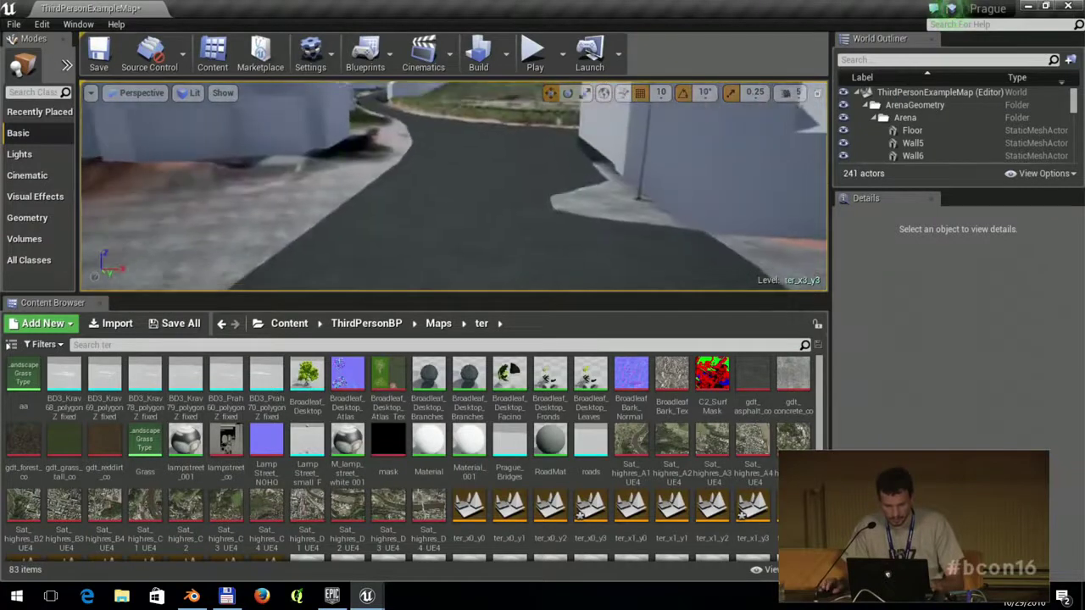
key("F11")
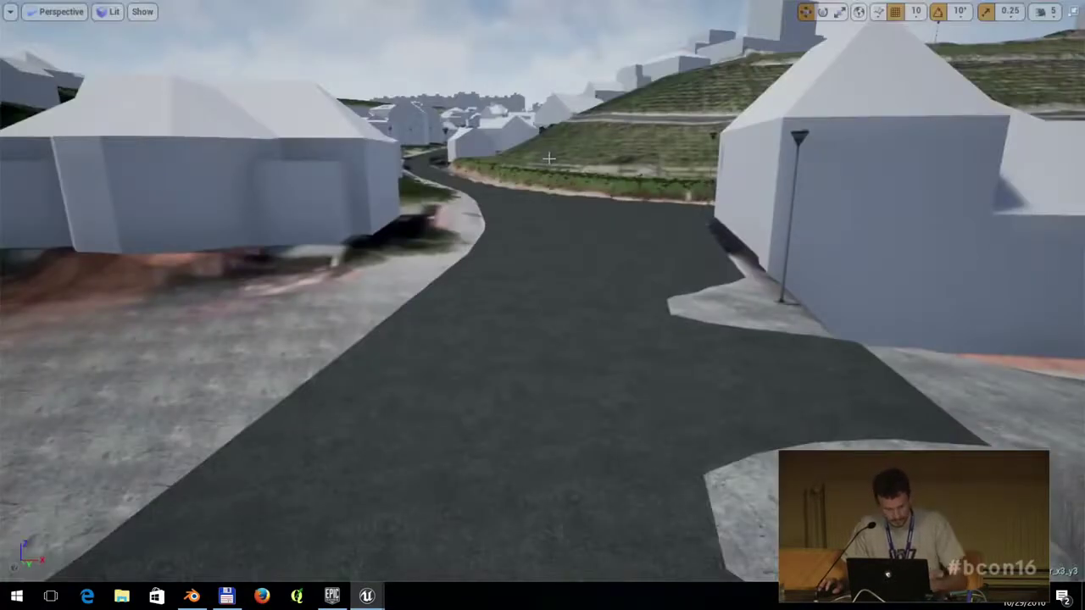
key("s")
right_click_drag(542, 292, 541, 322)
key("w")
key("s")
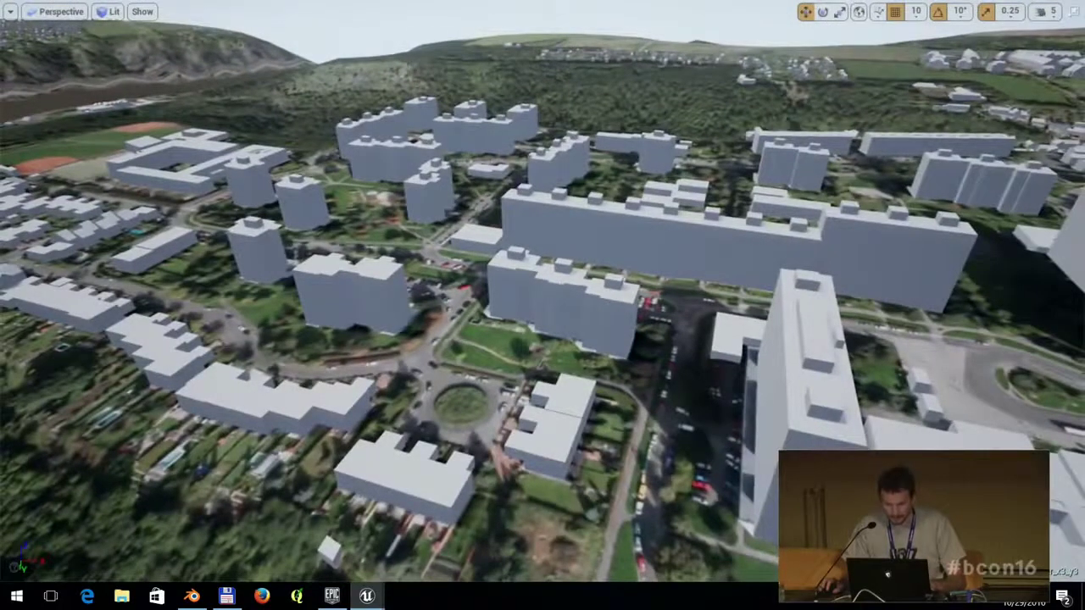
key("s")
right_click_drag(542, 305, 966, 322)
right_click_drag(585, 201, 587, 200)
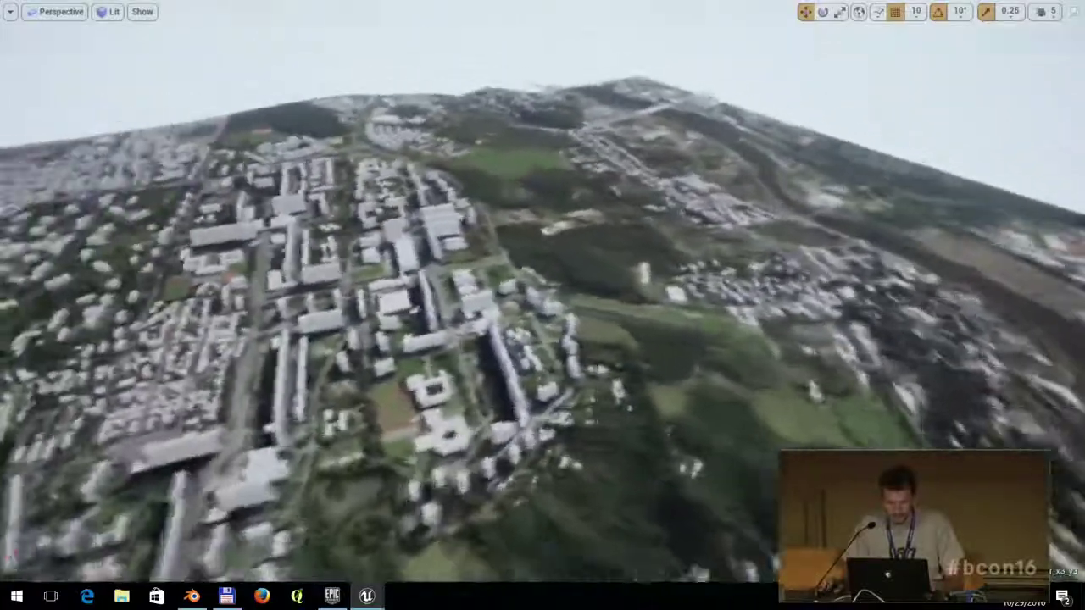
Examine the trees around the winding road, the grass near the buildings and the park paths from close range and above.
right_click_drag(542, 305, 559, 327)
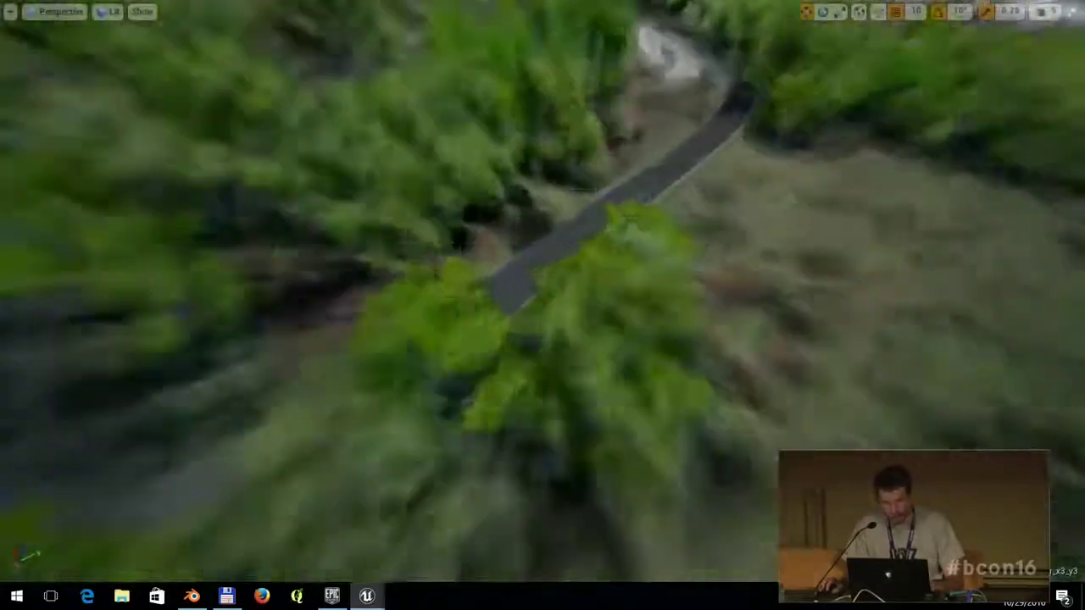
right_click_drag(542, 305, 555, 276)
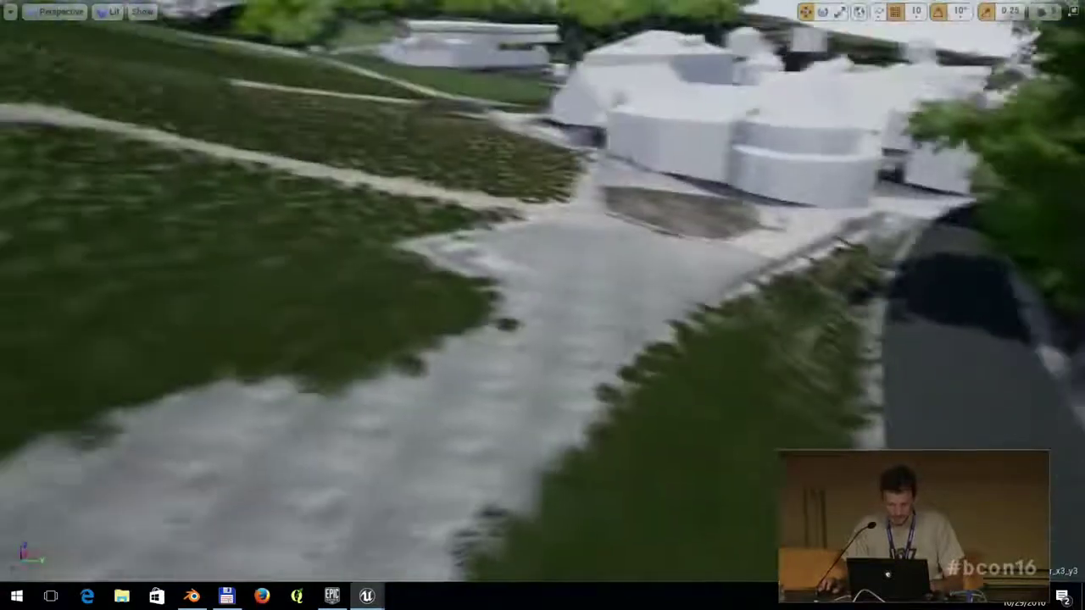
right_click_drag(543, 305, 339, 312)
right_click_drag(542, 305, 729, 308)
key("w")
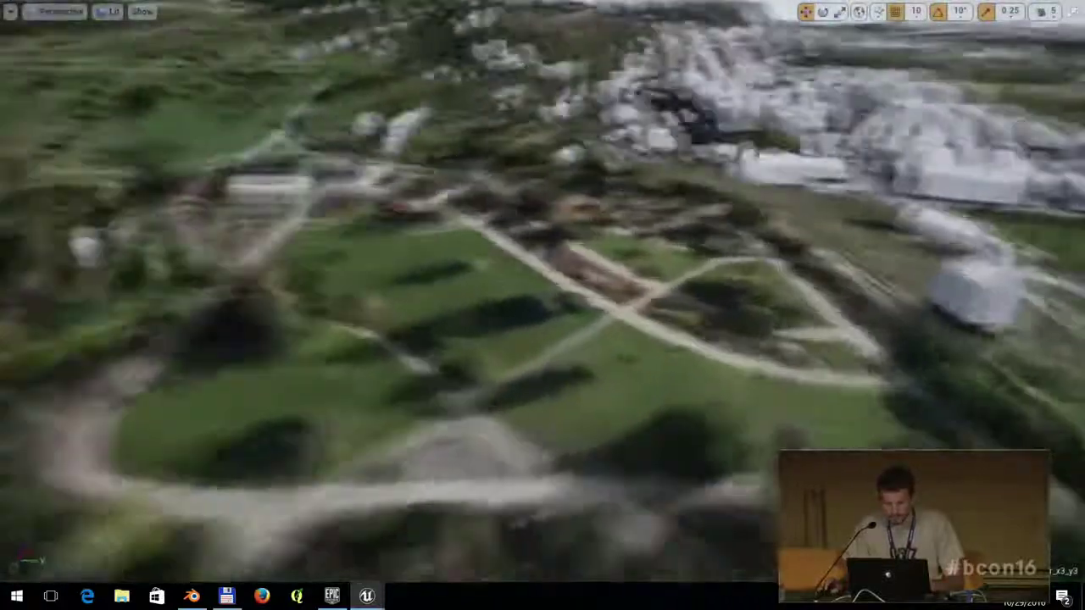
right_click_drag(542, 305, 440, 326)
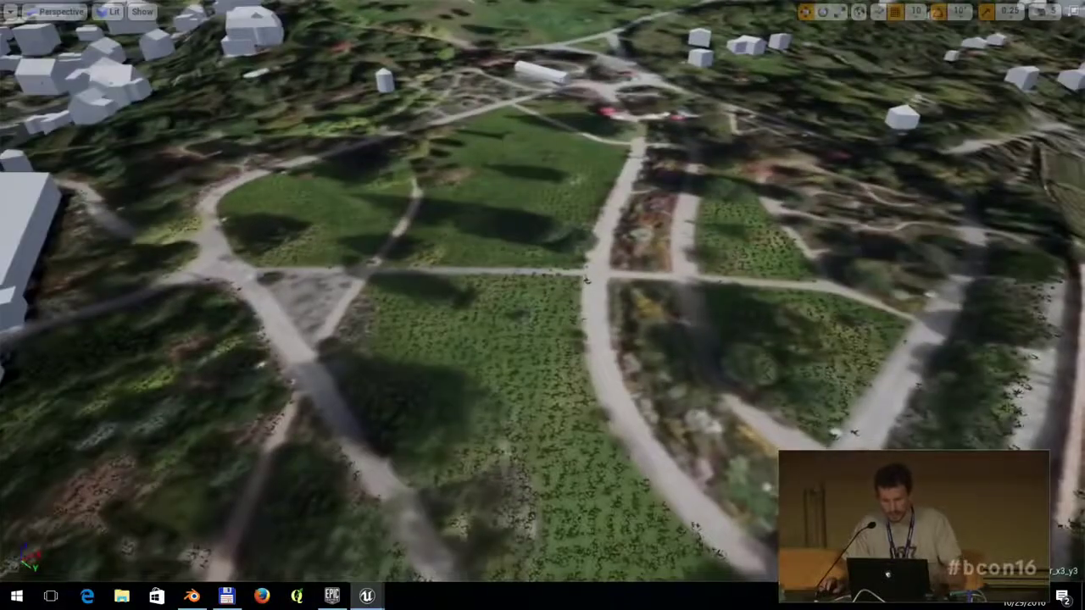
mouse_move(542, 305)
right_mouse_down()
mouse_move(539, 295)
mouse_move(547, 314)
right_mouse_up()
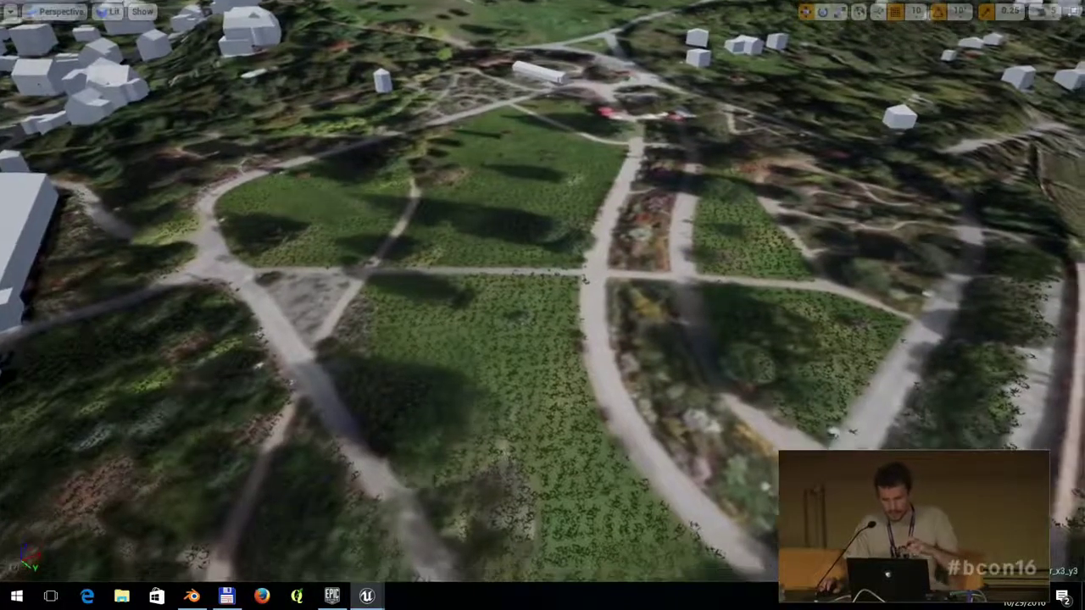
key("s")
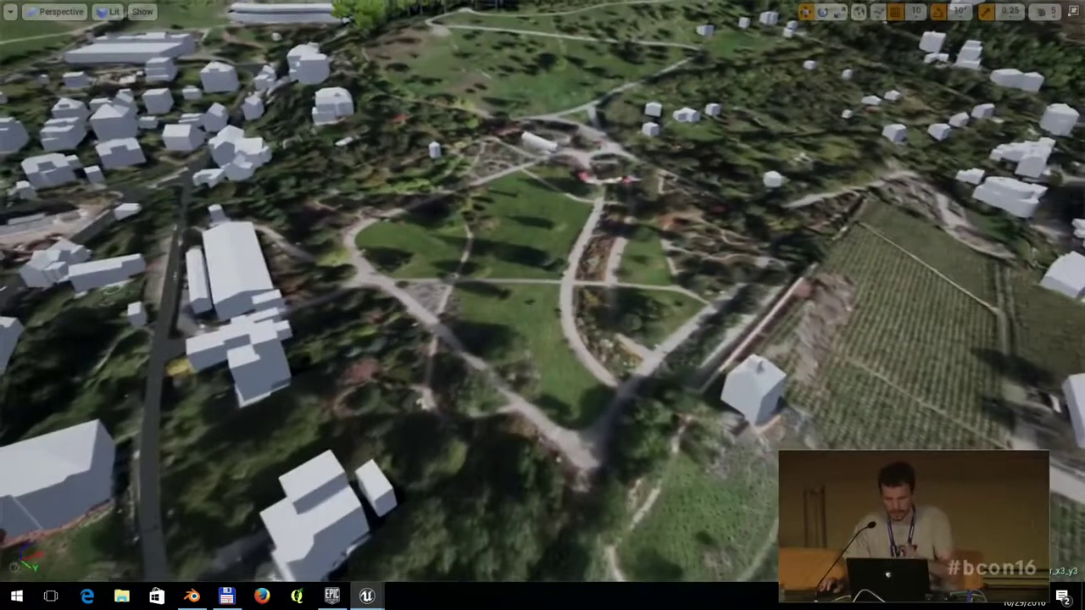
right_click_drag(542, 305, 546, 312)
key("w")
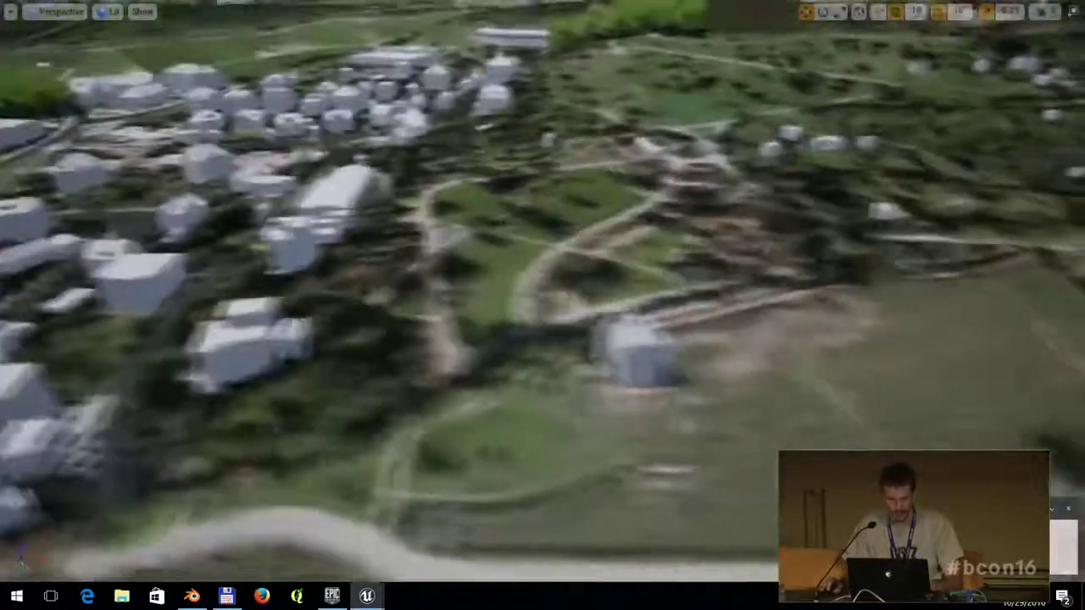
Fly along the asphalt road between the houses to examine the buildings, street lamps and surrounding city terrain.
key("d")
right_click_drag(542, 305, 475, 318)
key("w")
right_click_drag(542, 305, 466, 305)
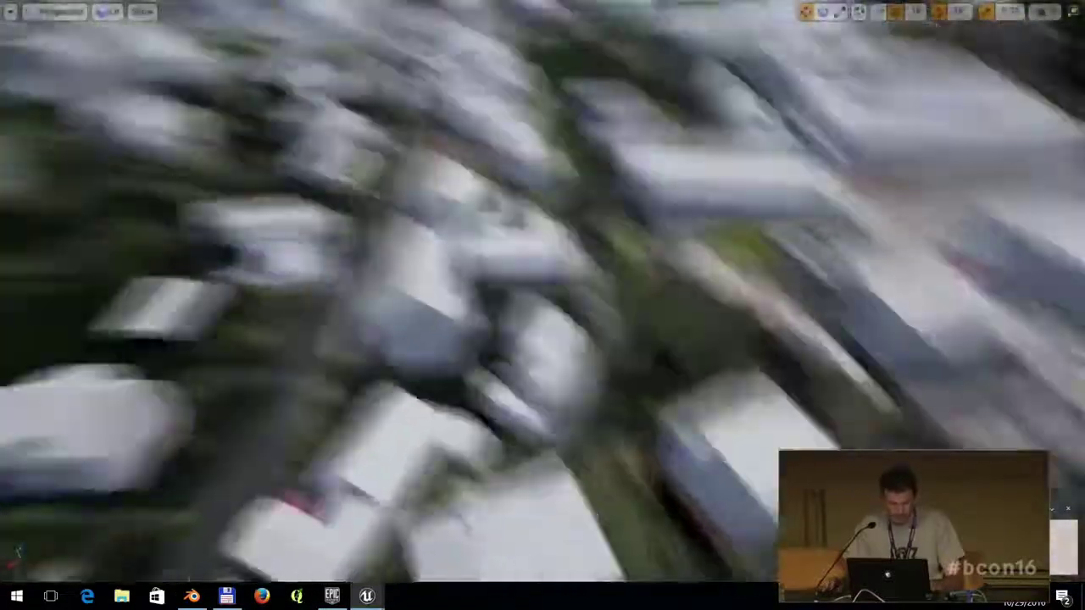
key("w")
right_click_drag(542, 305, 476, 199)
key("w")
key("e")
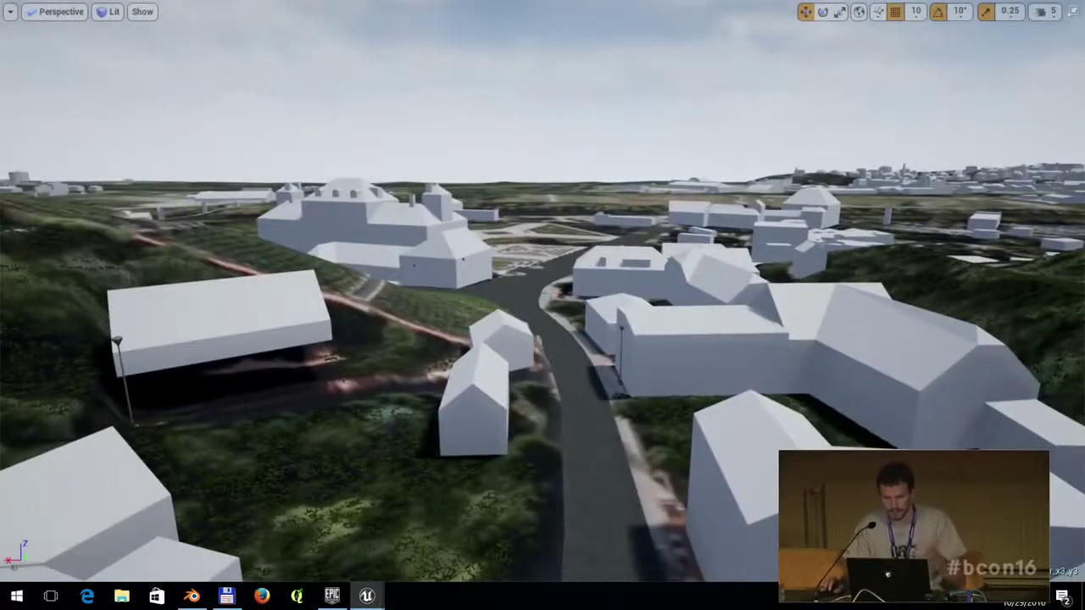
key("s")
key("w")
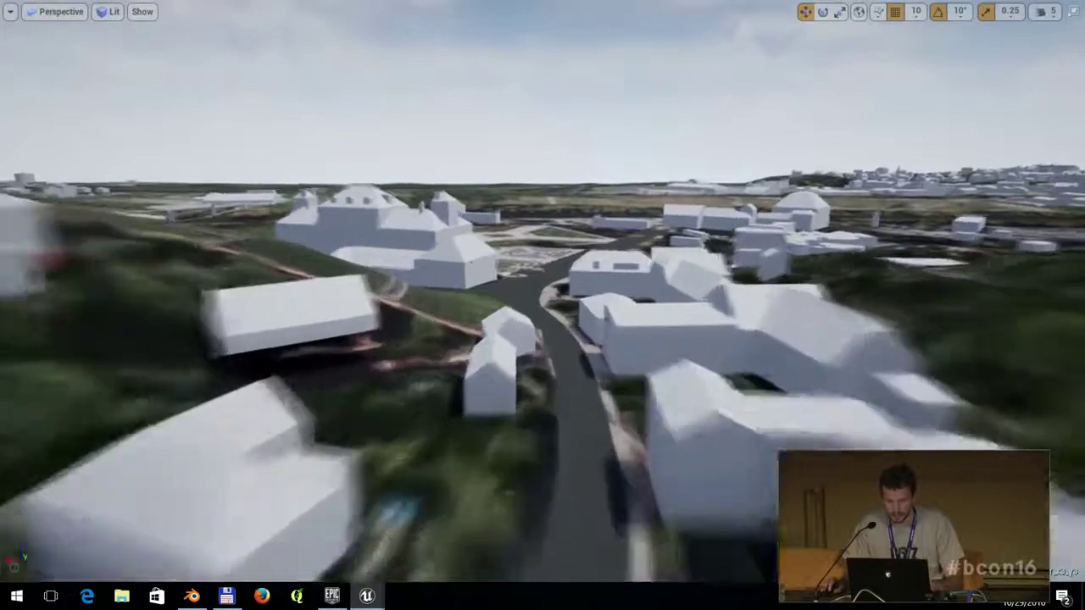
key("e")
key("s")
right_click_drag(476, 199, 394, 242)
right_click_drag(587, 271, 586, 263)
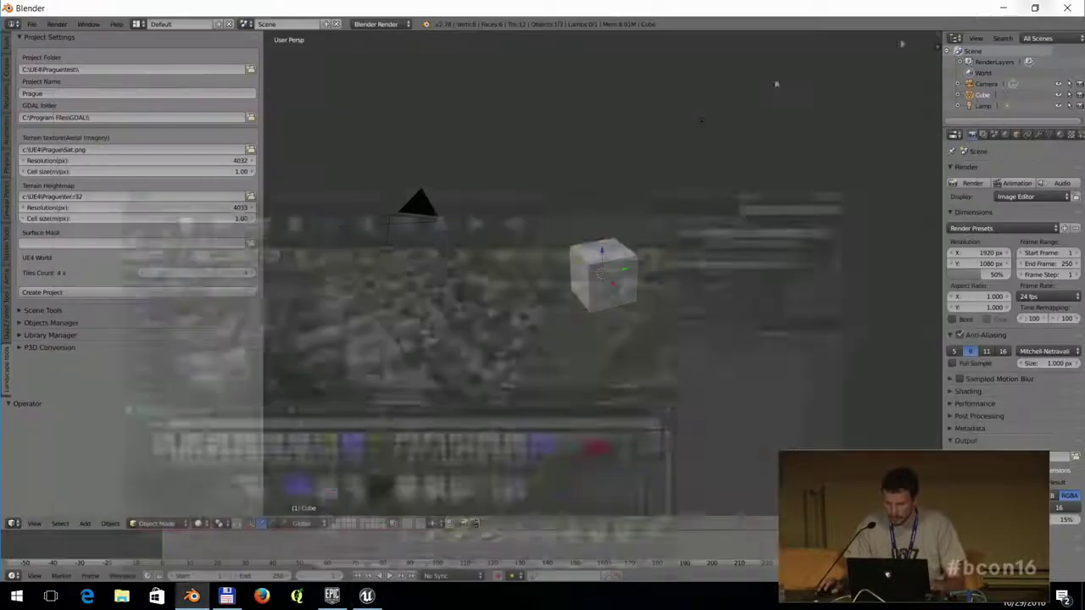
left_click(251, 70)
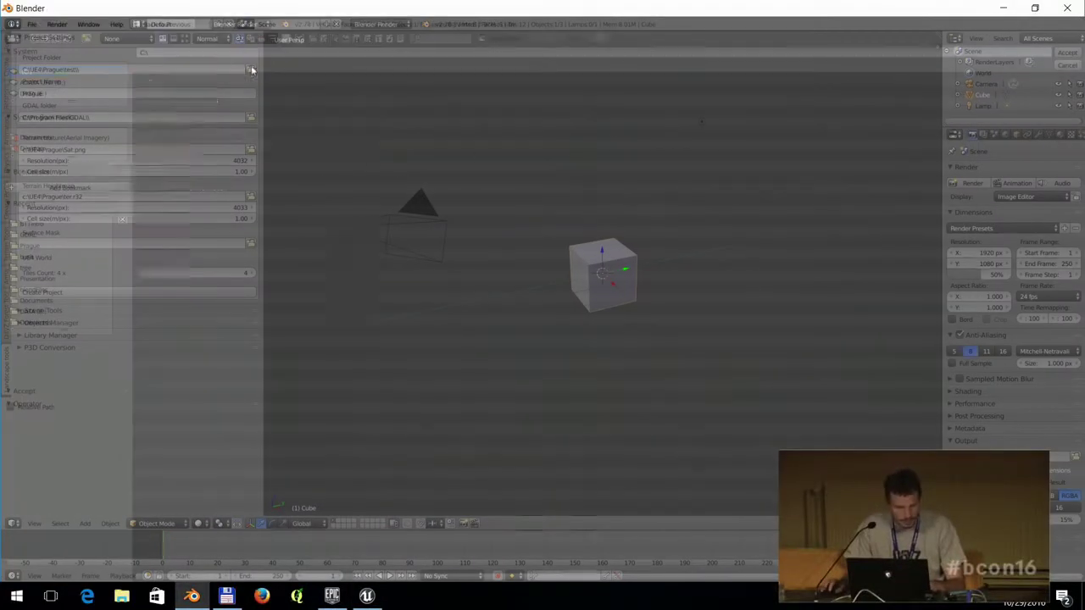
left_click(30, 245)
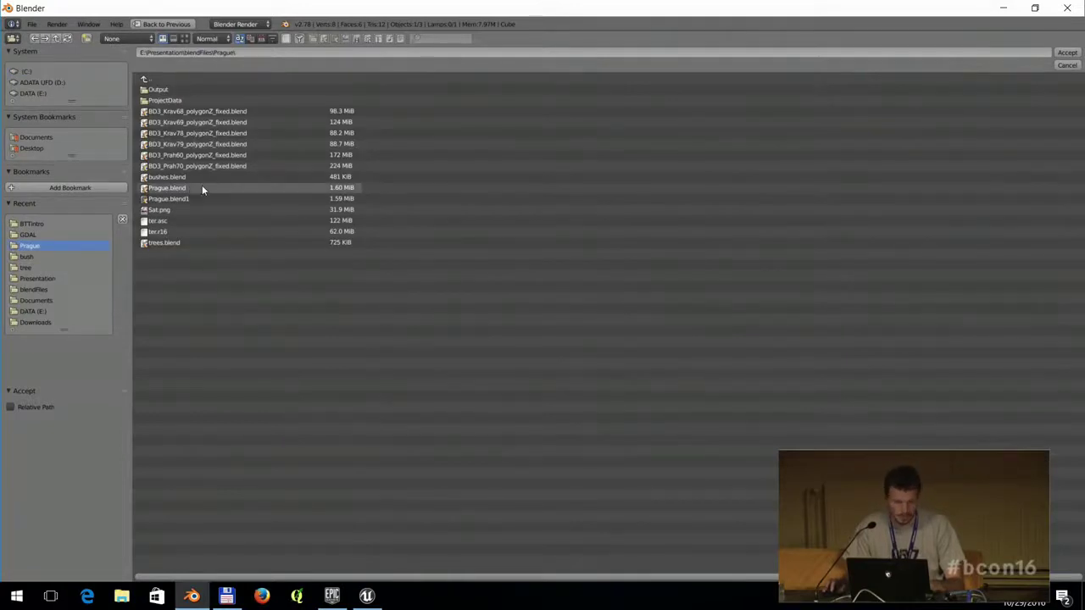
key("Escape")
In Blender, open Prague.blend from the E:\Presentation\blendFiles\Prague folder.
left_click(32, 24)
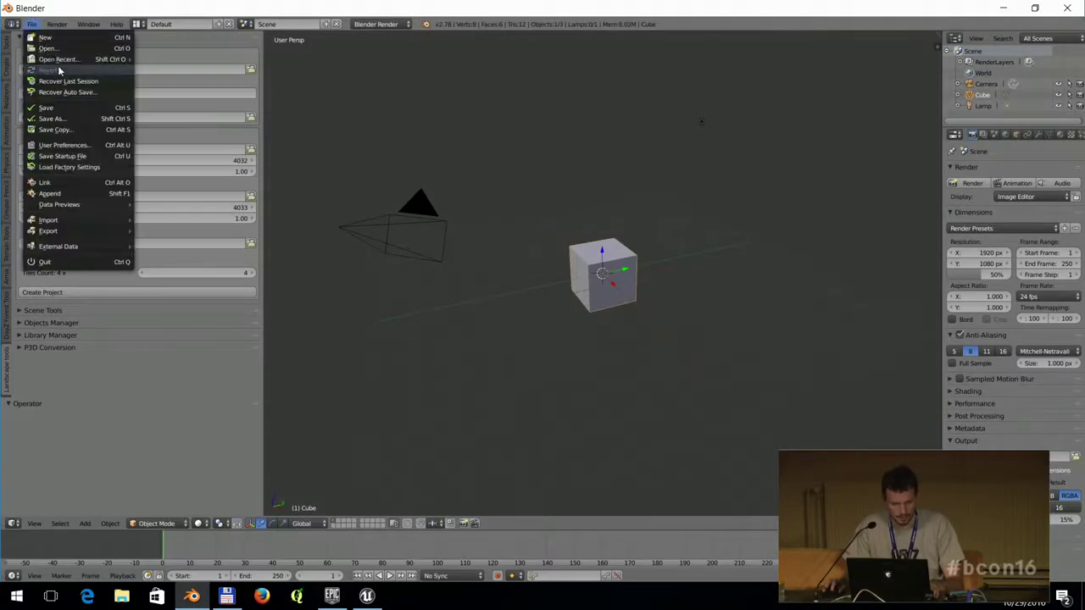
mouse_move(76, 59)
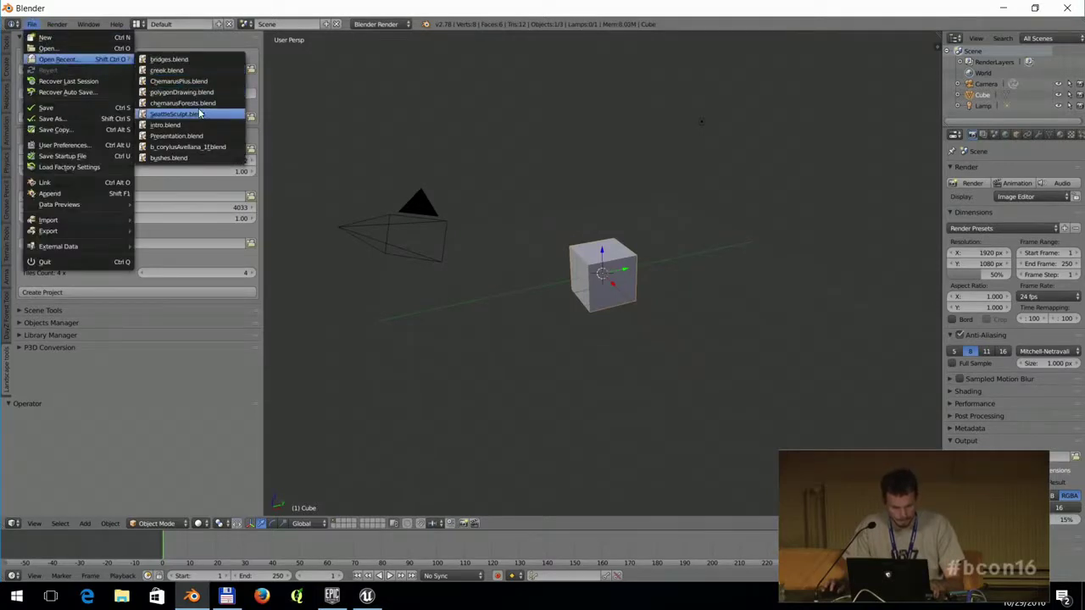
left_click(47, 48)
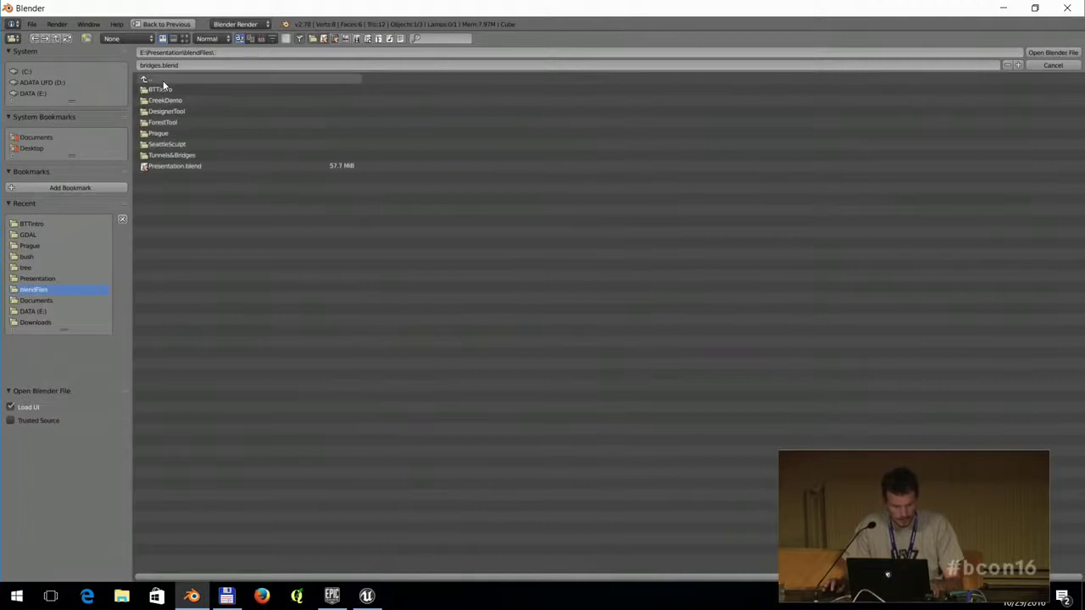
left_click(165, 133)
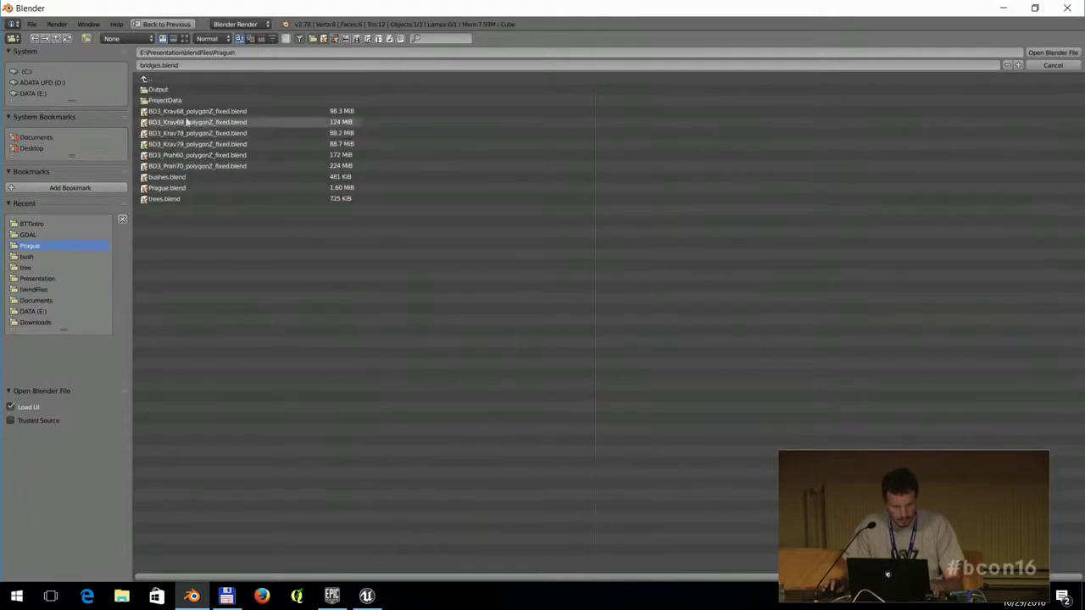
left_click(182, 186)
key("Return")
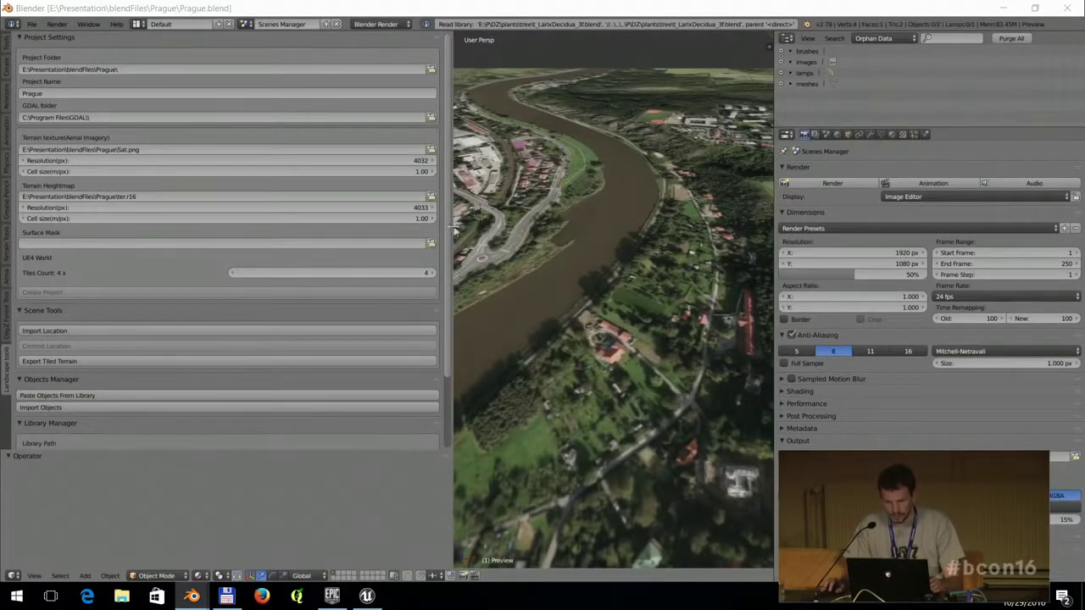
Widen the 3D viewport on both sides and show the Prague terrain in a close top view of the riverside fields.
left_click_drag(454, 228, 209, 229)
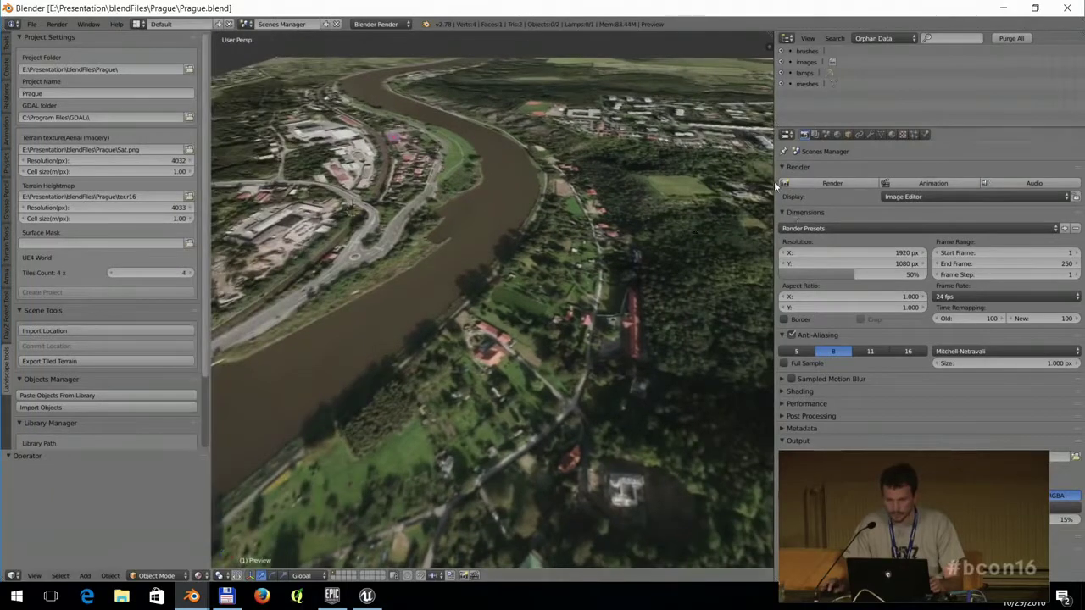
left_click_drag(774, 184, 981, 184)
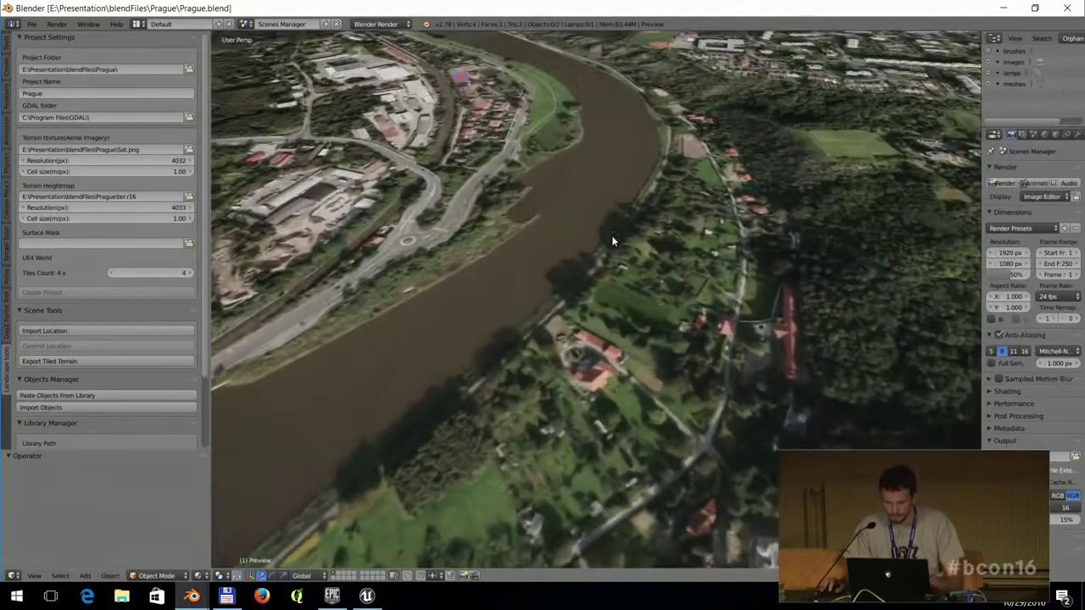
key("KP_7")
scroll(671, 214, "up", 2)
scroll(487, 225, "up", 3)
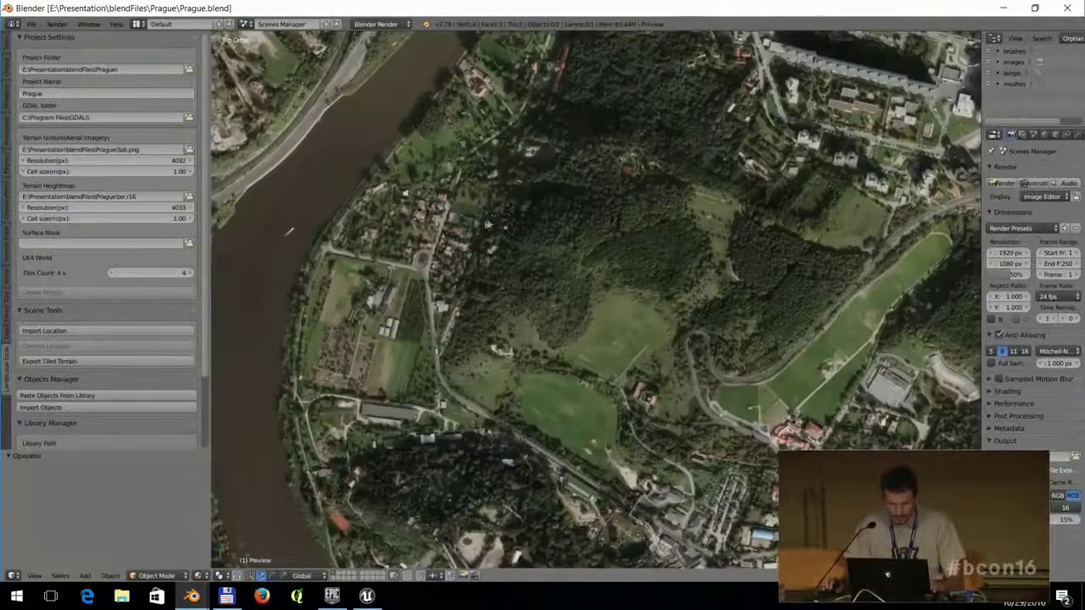
scroll(488, 224, "up", 3)
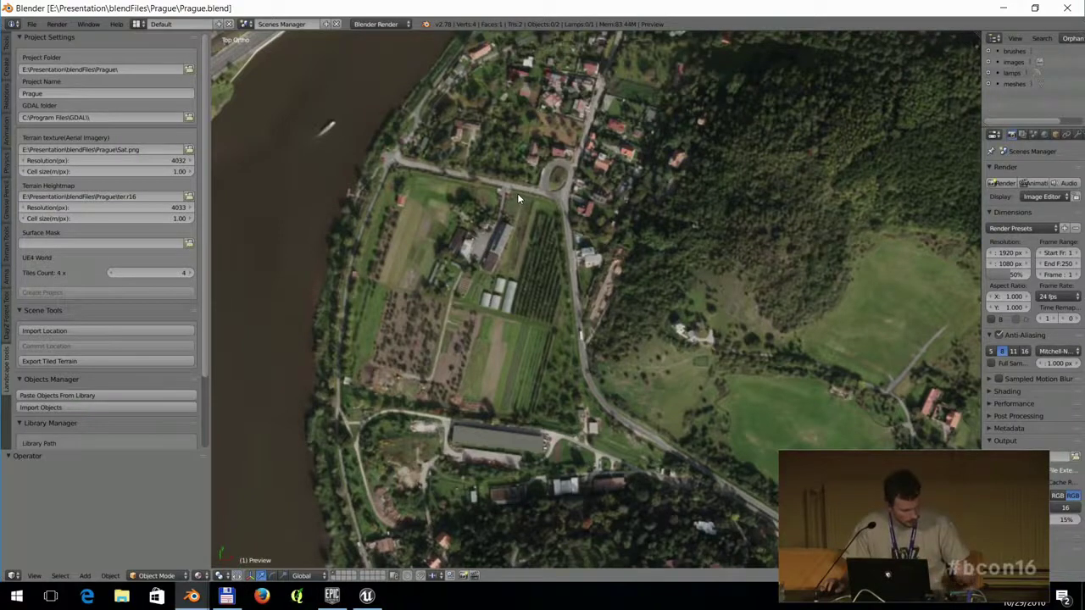
Expand the P3D Conversion section and review the Landscape Tools project, scene, objects, library and conversion options.
scroll(169, 272, "down", 5)
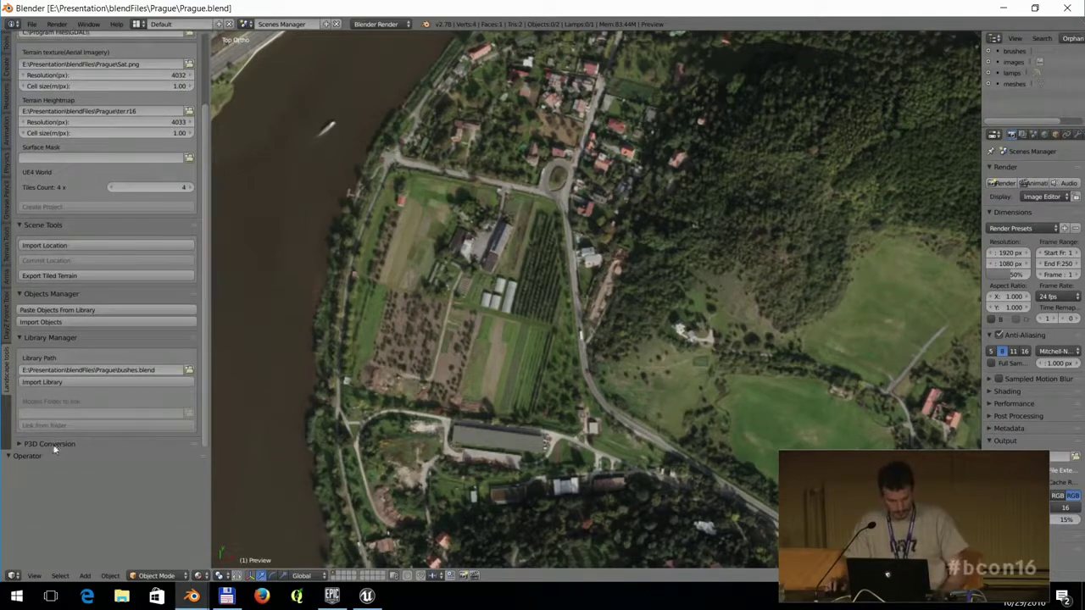
left_click(127, 443)
scroll(140, 400, "down", 4)
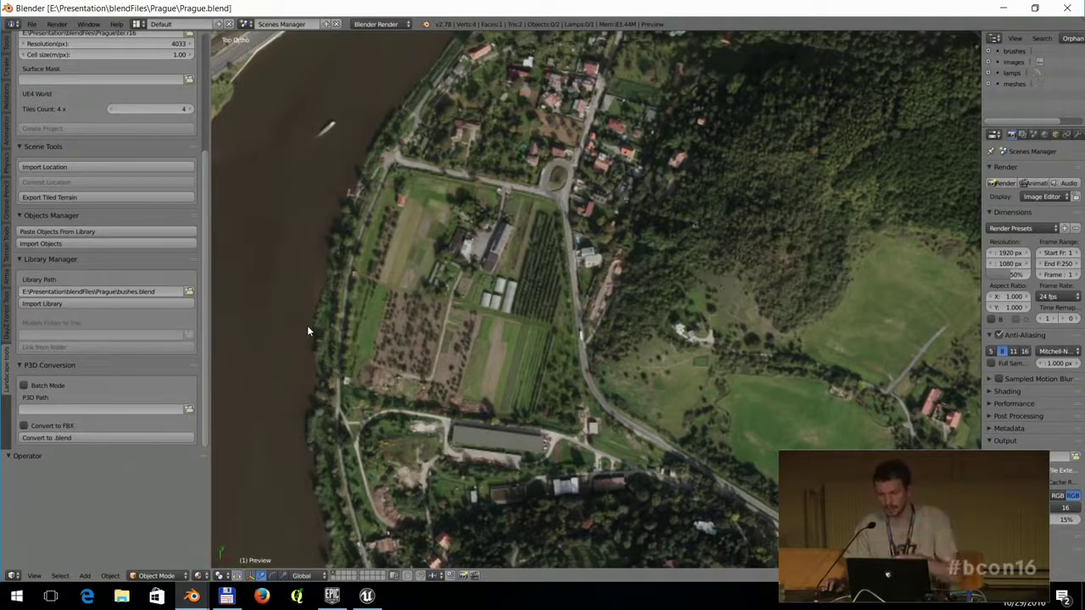
scroll(137, 260, "up", 4)
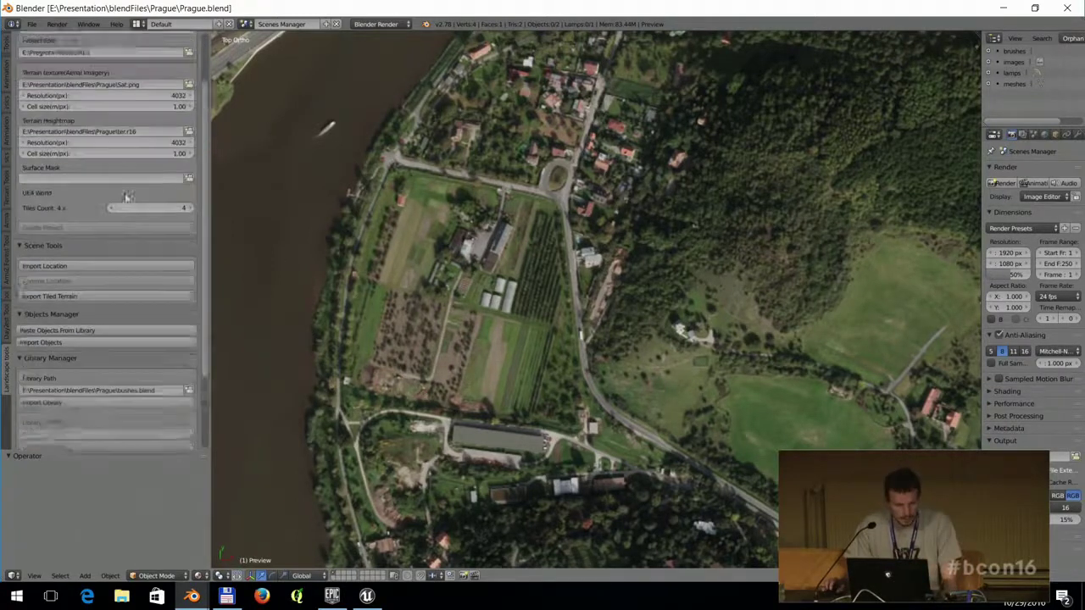
scroll(140, 246, "down", 2)
scroll(140, 246, "down", 2)
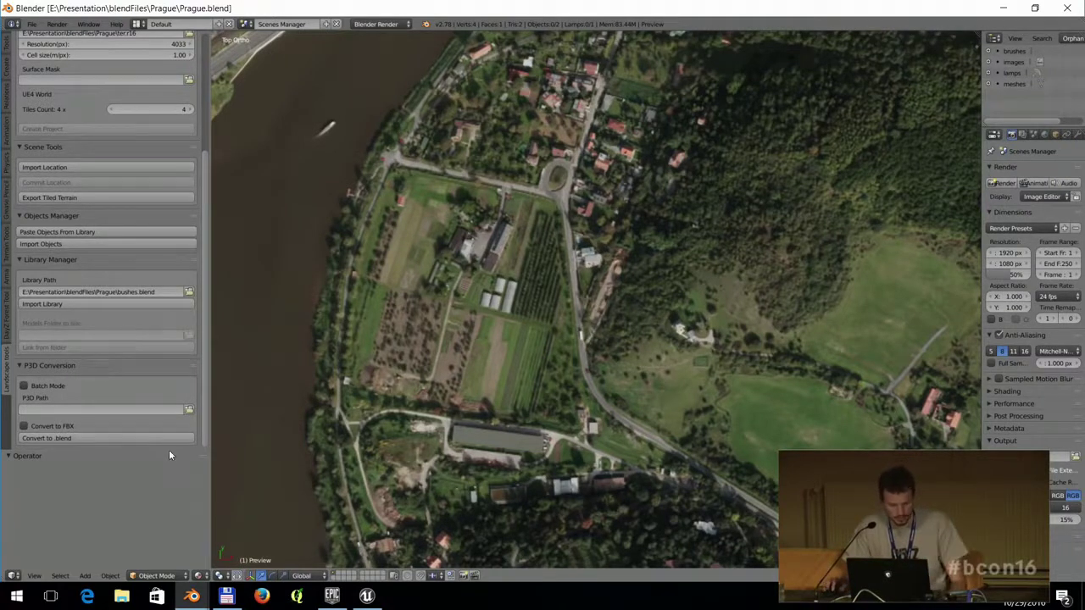
scroll(174, 466, "up", 2)
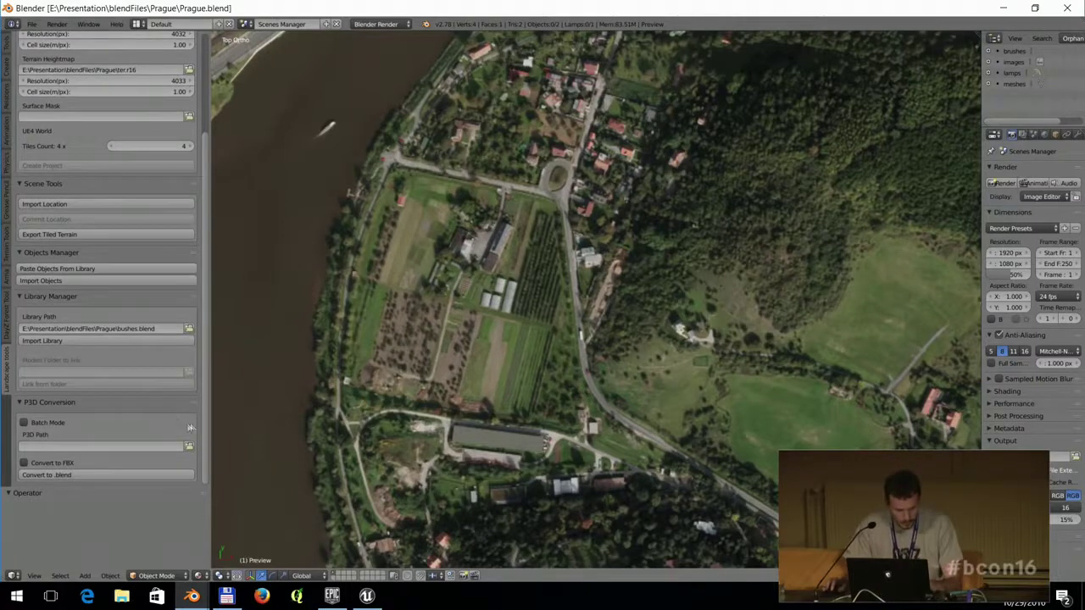
In Total Commander, go to E:\P\DZ\plants\bush and open b_crataegusLaevigata_2s.blend in Blender.
left_click(227, 597)
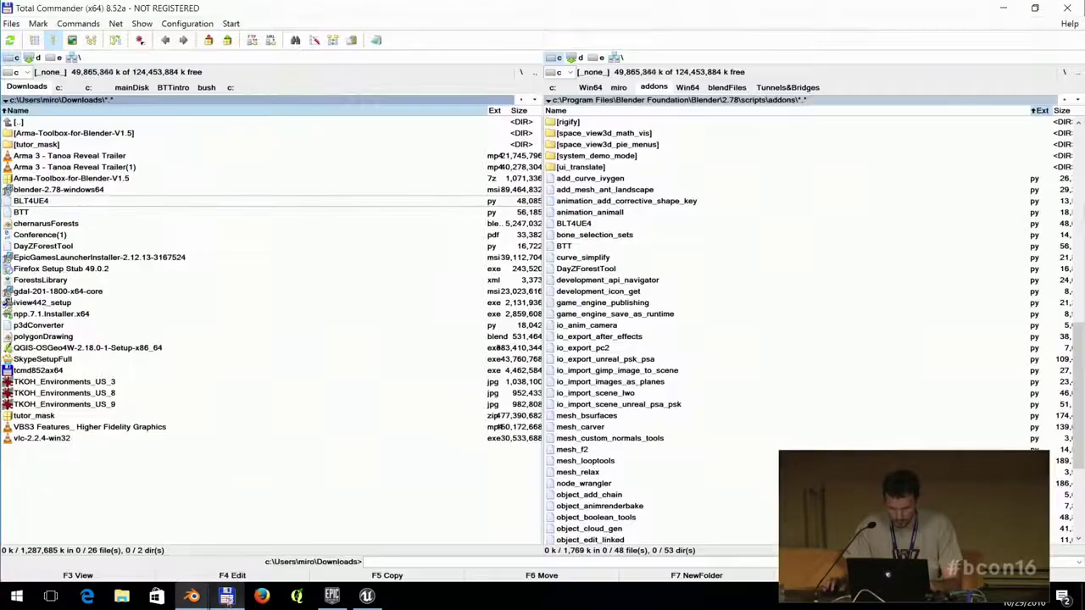
double_click(64, 124)
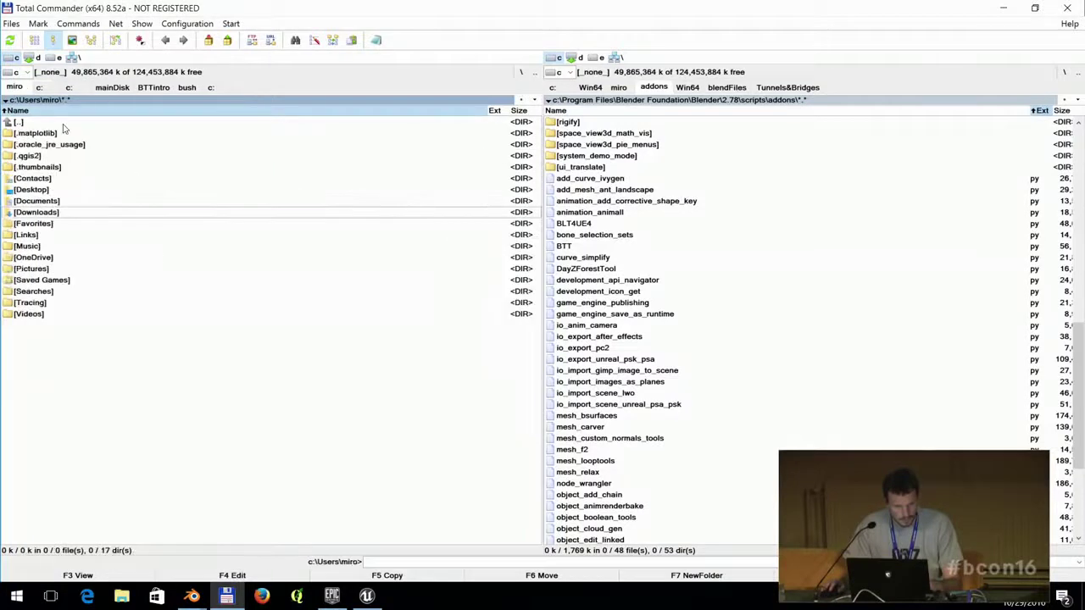
left_click(186, 87)
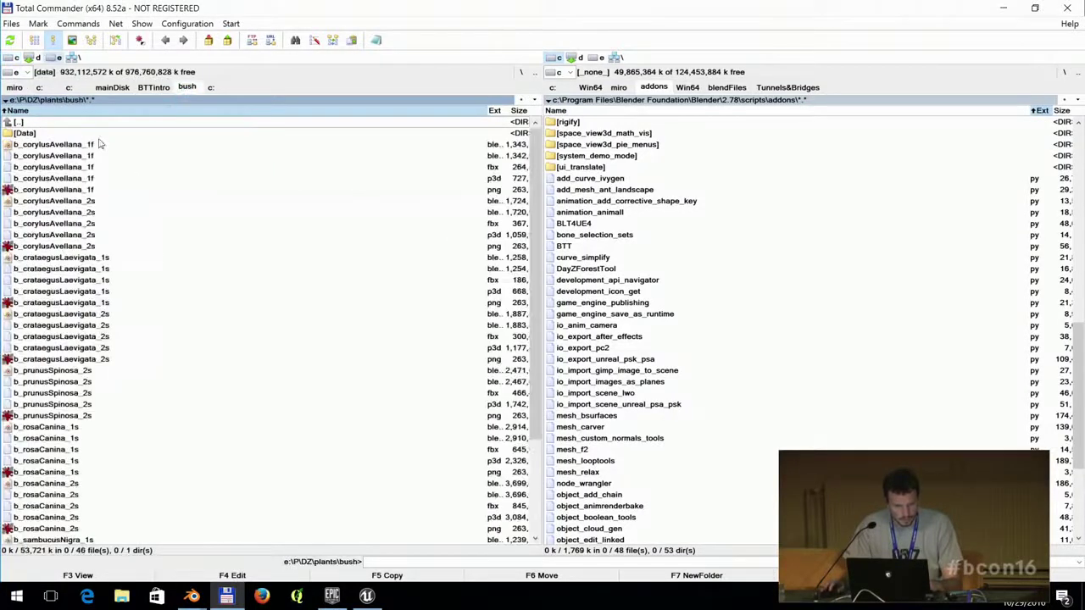
double_click(41, 280)
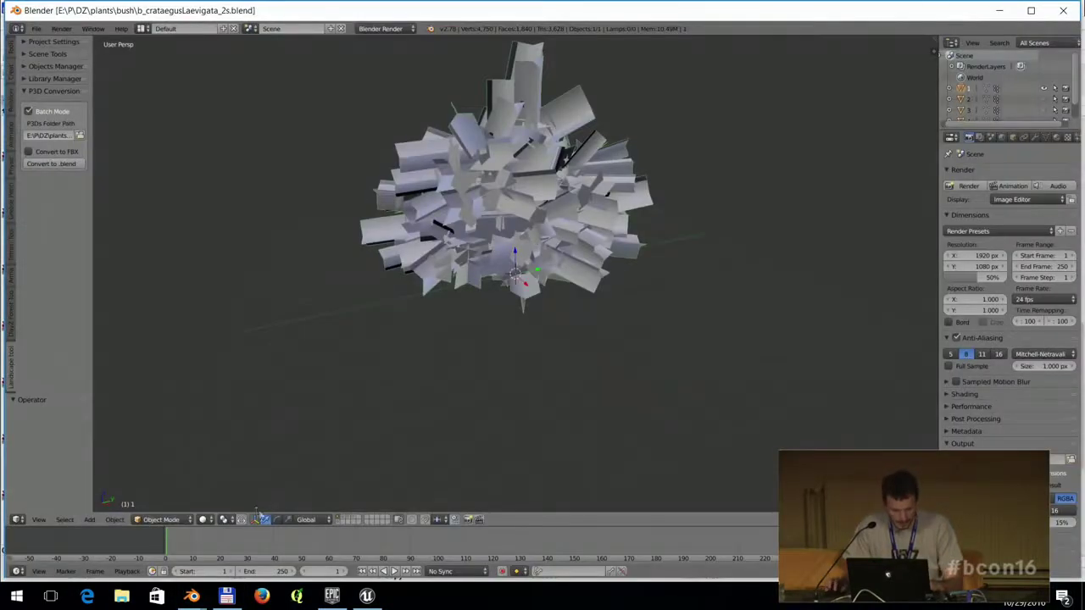
Preview the bush in Rendered shading, switch the viewport to Material shading and set the render engine to Blender Game.
left_click(206, 518)
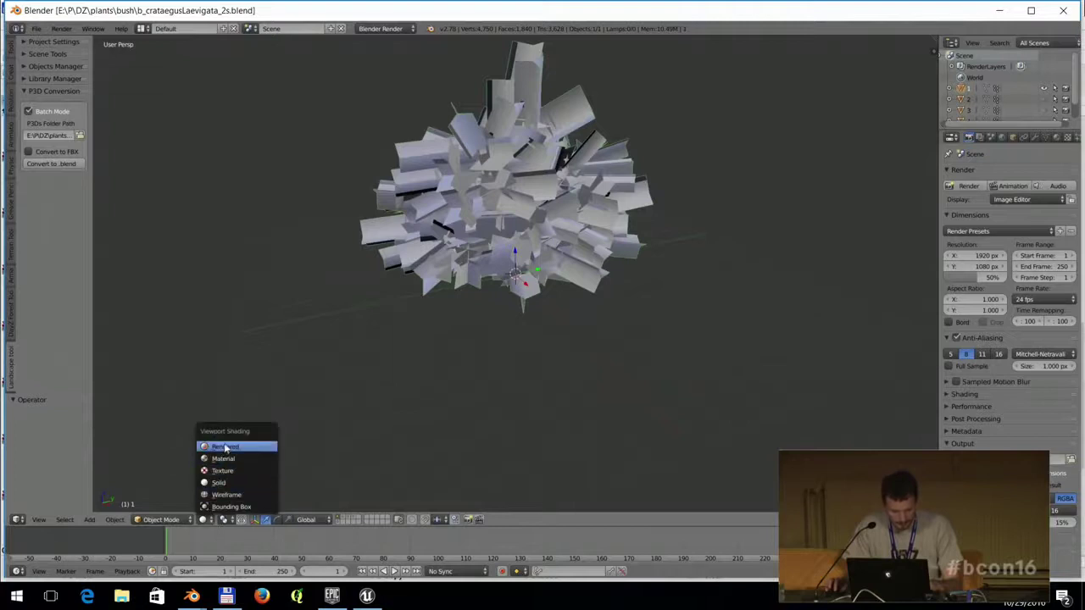
left_click(230, 441)
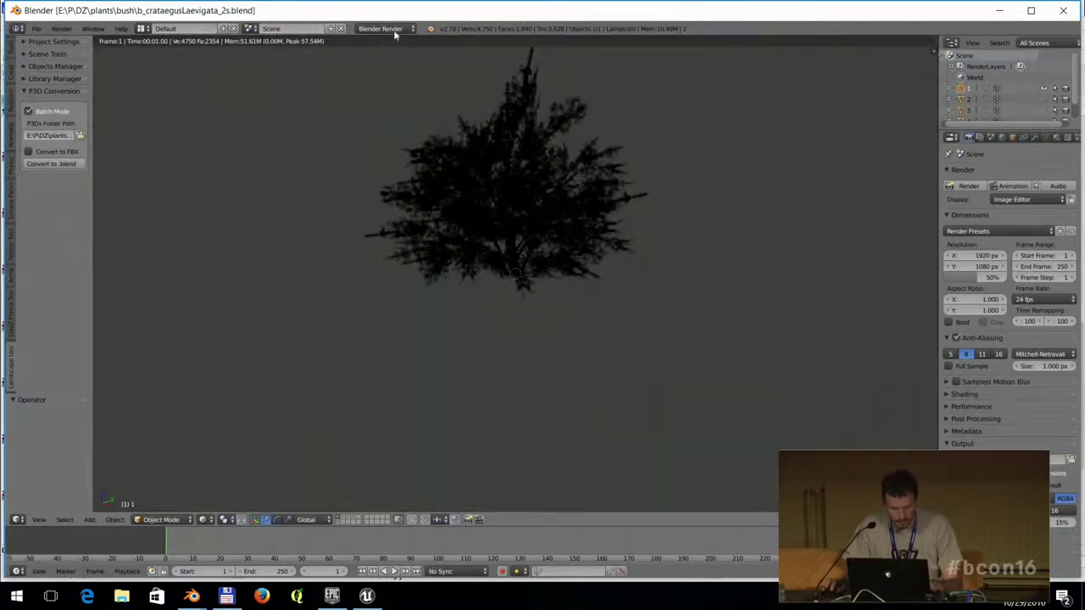
left_click(206, 519)
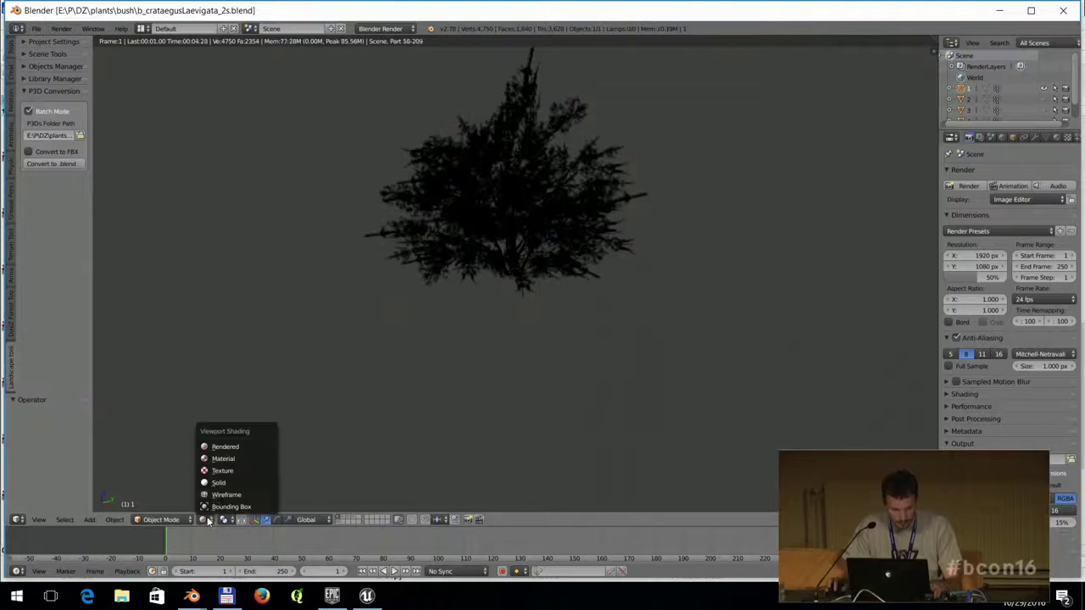
left_click(224, 462)
left_click(384, 28)
left_click(387, 49)
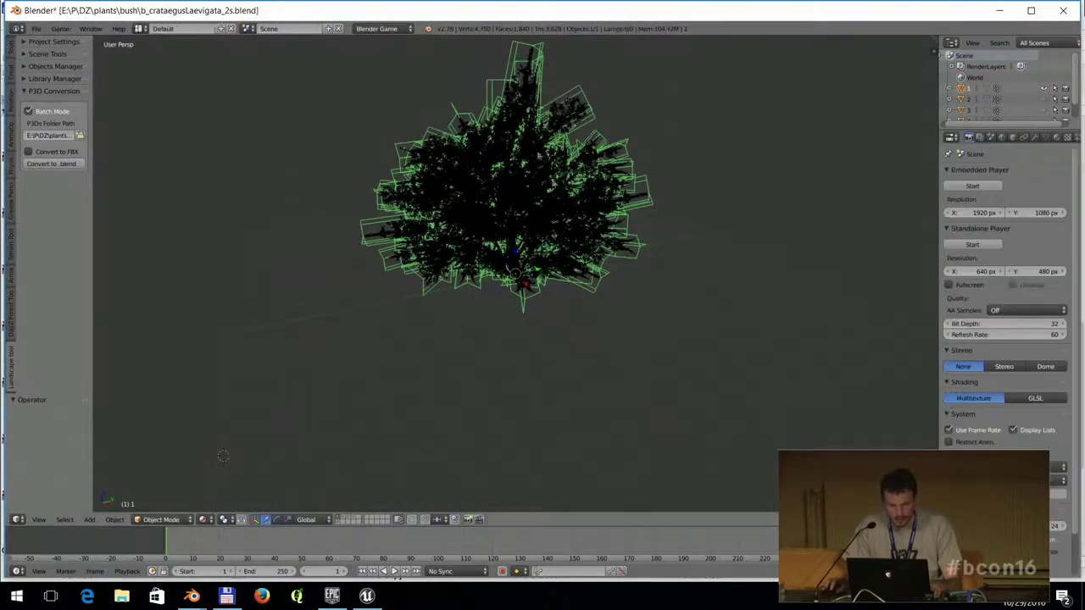
Add a Hemi lamp to the scene to light the bush.
key("shift+a")
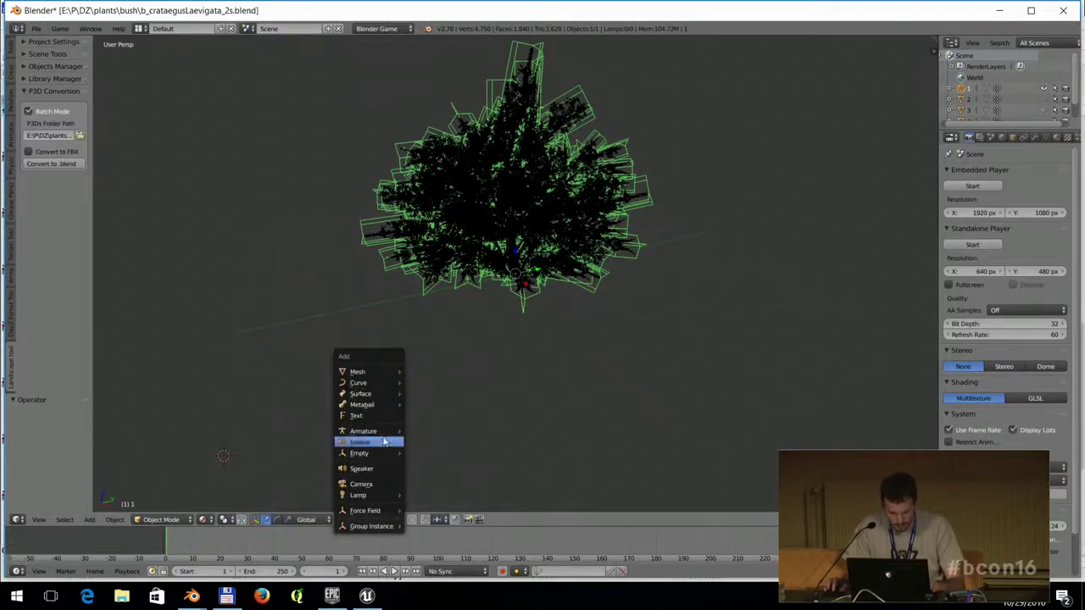
mouse_move(388, 498)
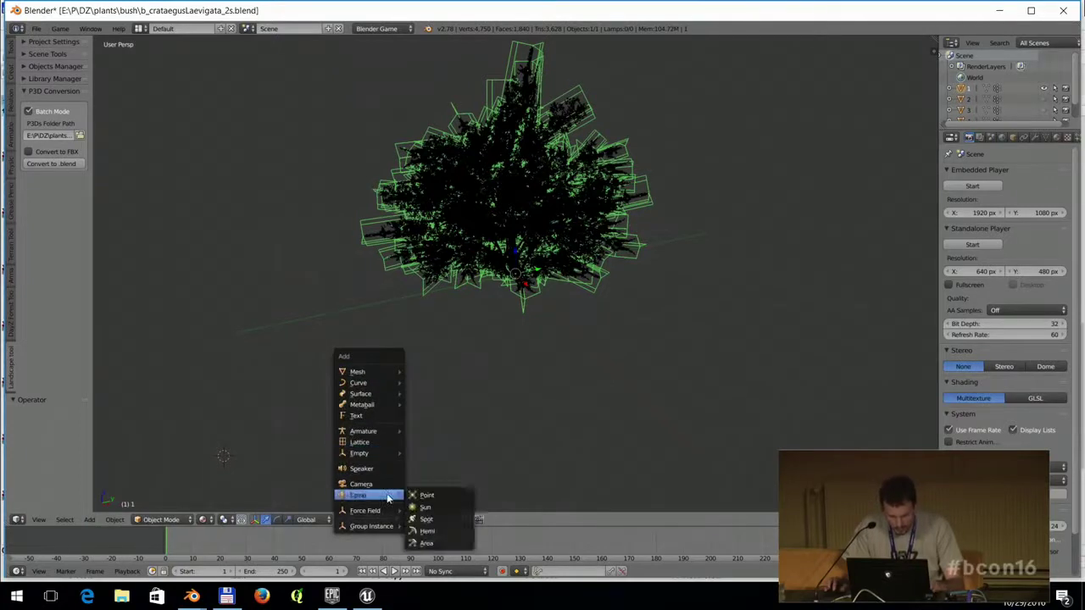
left_click(431, 531)
Fly back and forth in front of the bush to examine its level of detail at different distances, ending at the original view.
key("shift+f")
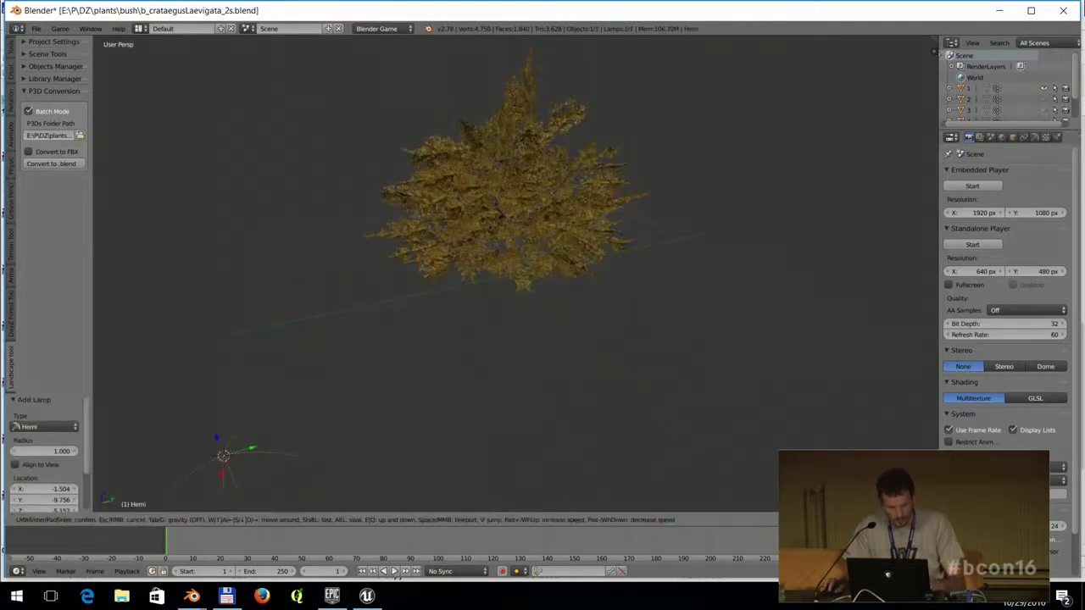
key("s")
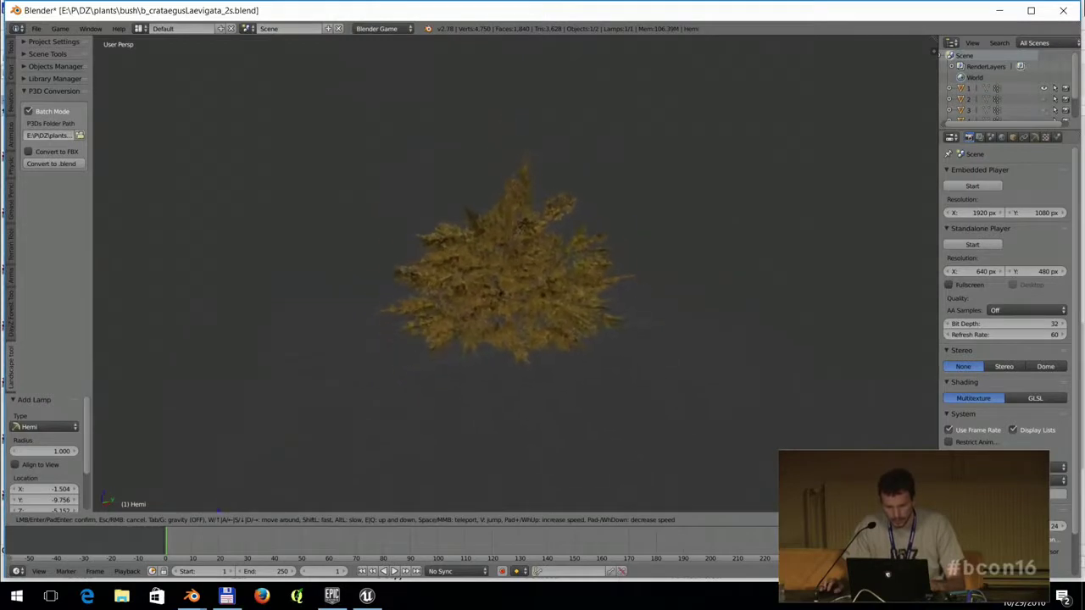
key("s")
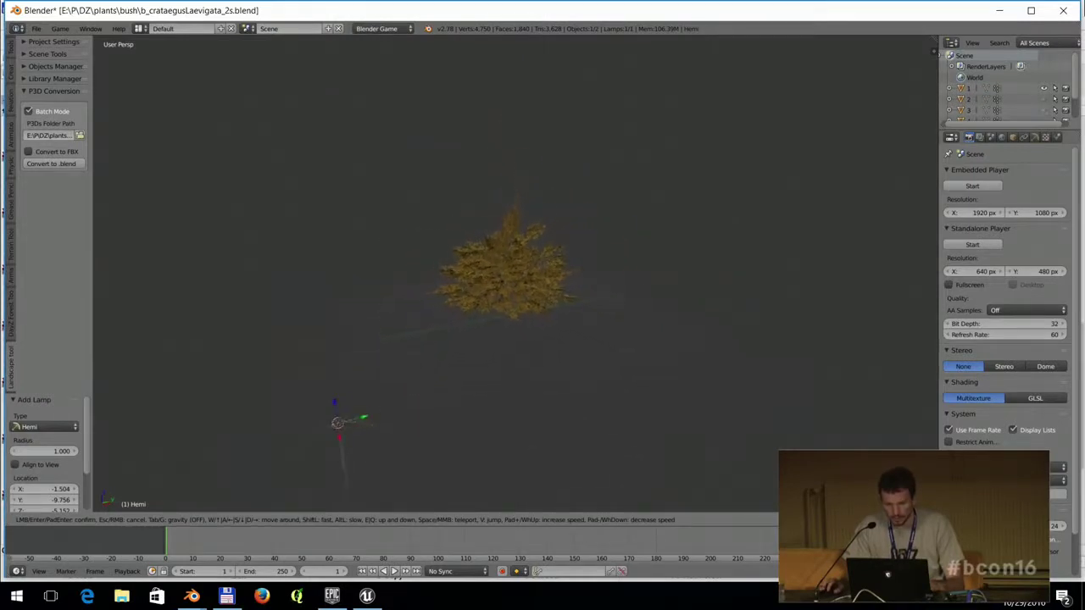
key("s")
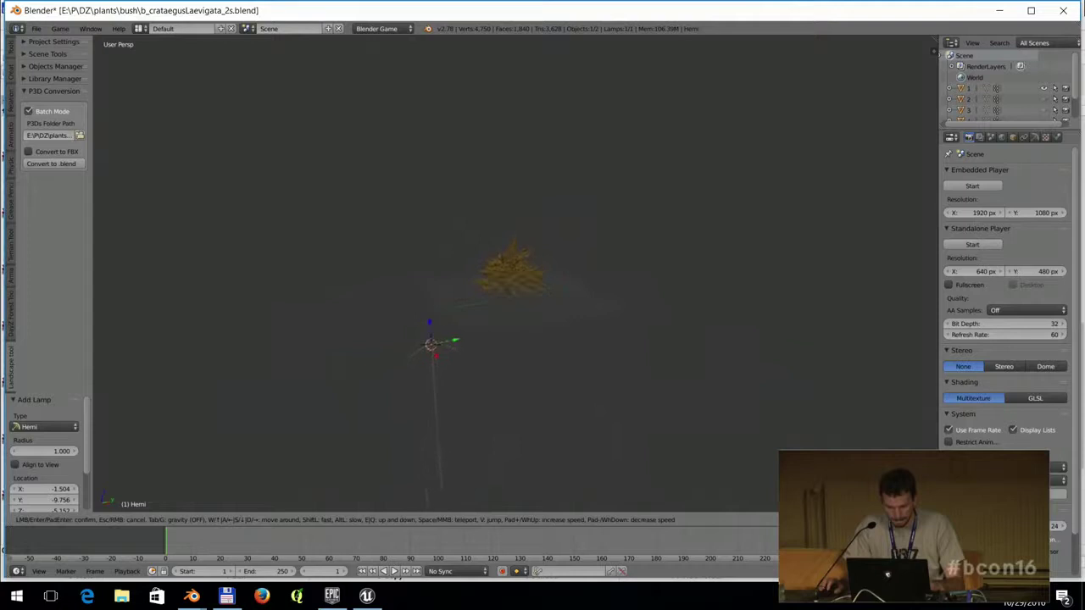
key("s")
key("w")
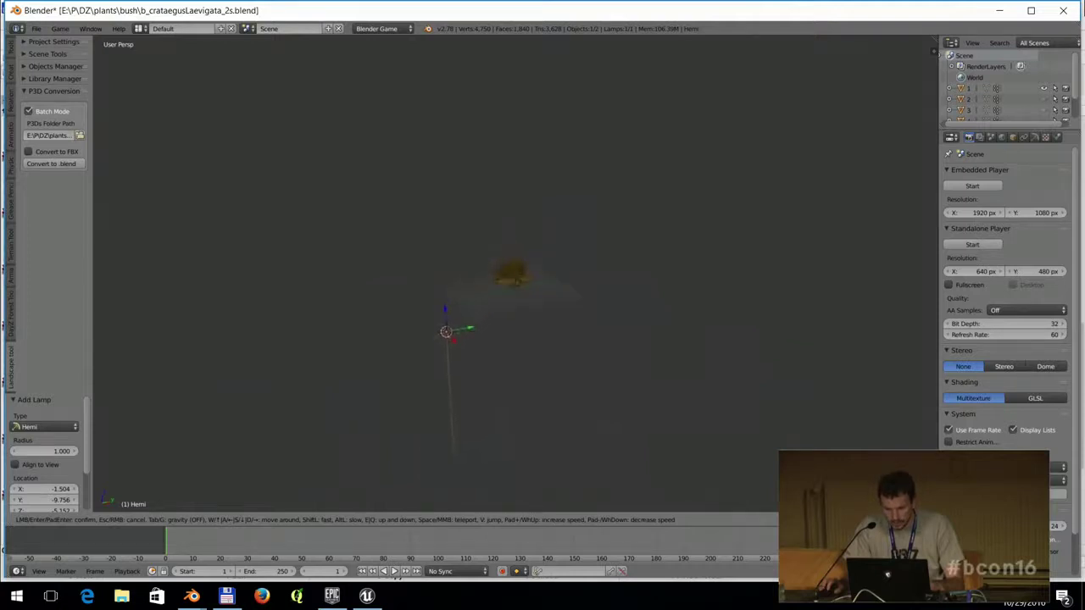
key("w")
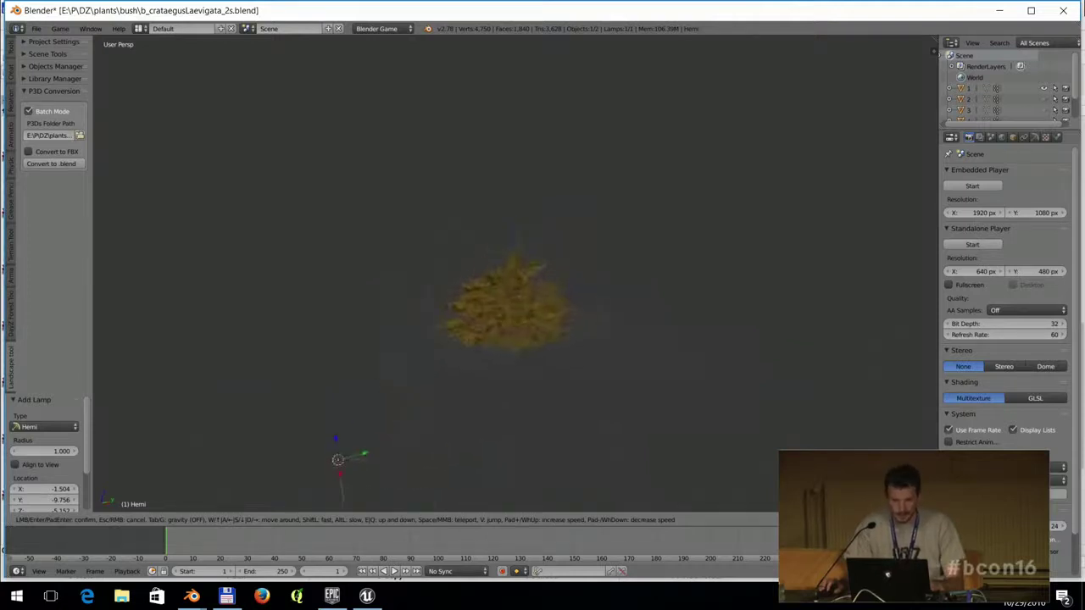
key("s")
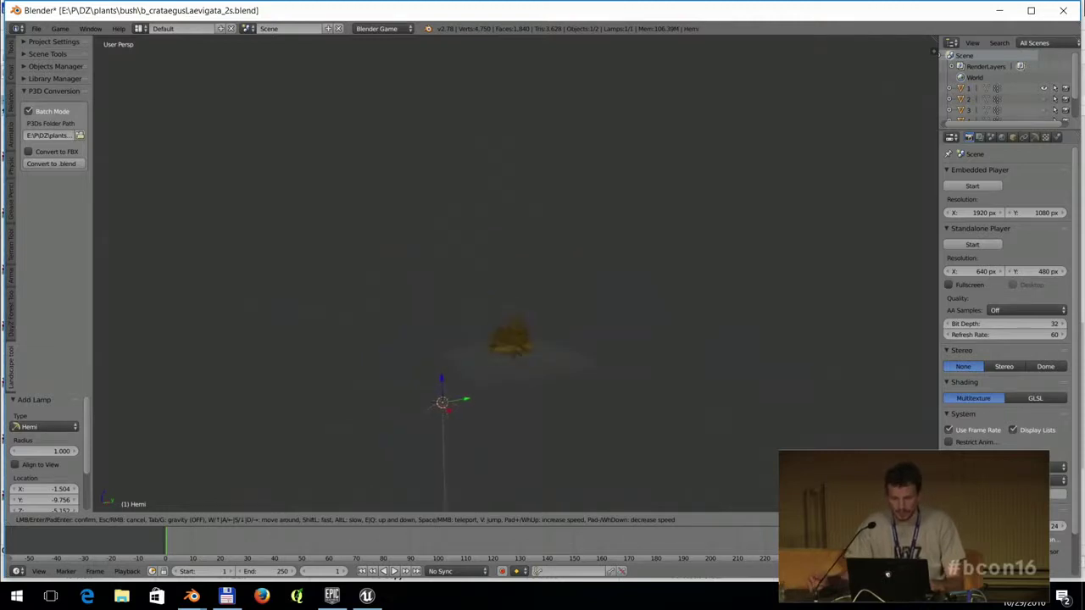
key("s")
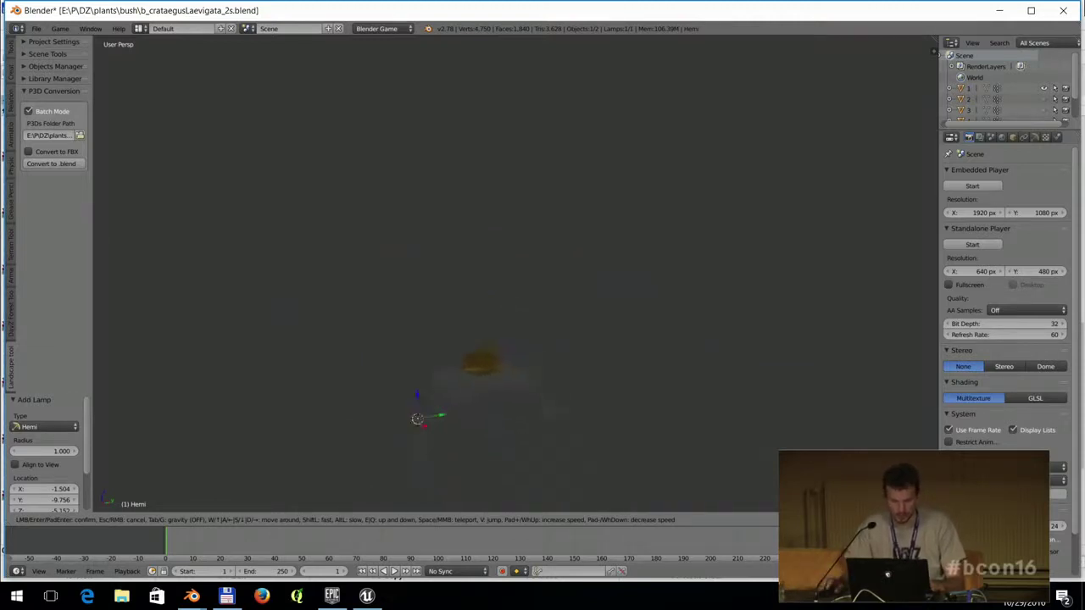
key("Escape")
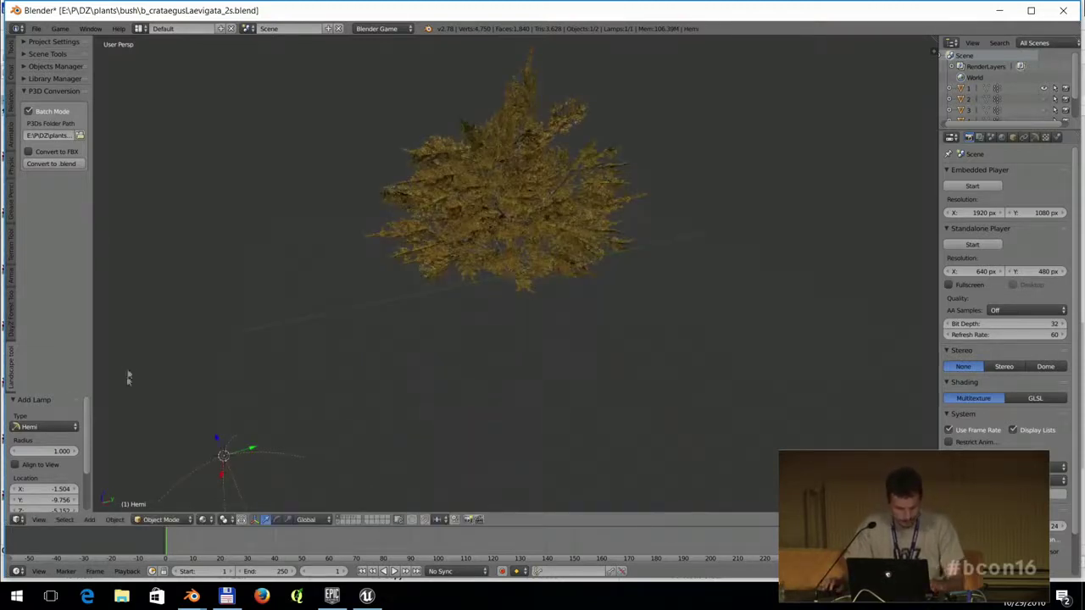
Widen the tool shelf, review the batch P3D conversion options for E:\P\DZ\plants\bush, and collapse the P3D Conversion section.
left_click_drag(92, 322, 188, 322)
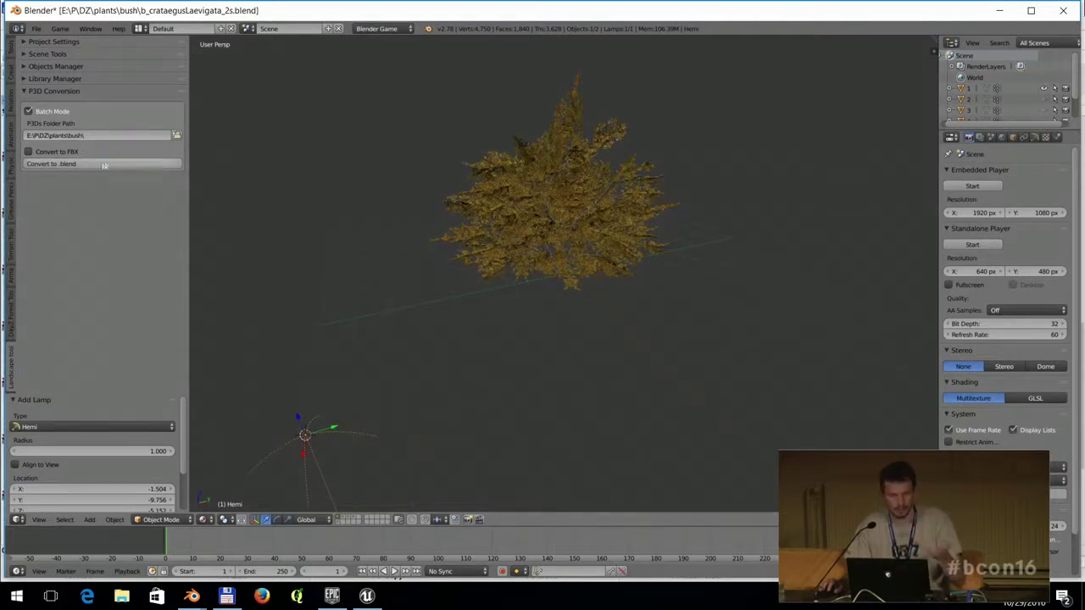
left_click(64, 164)
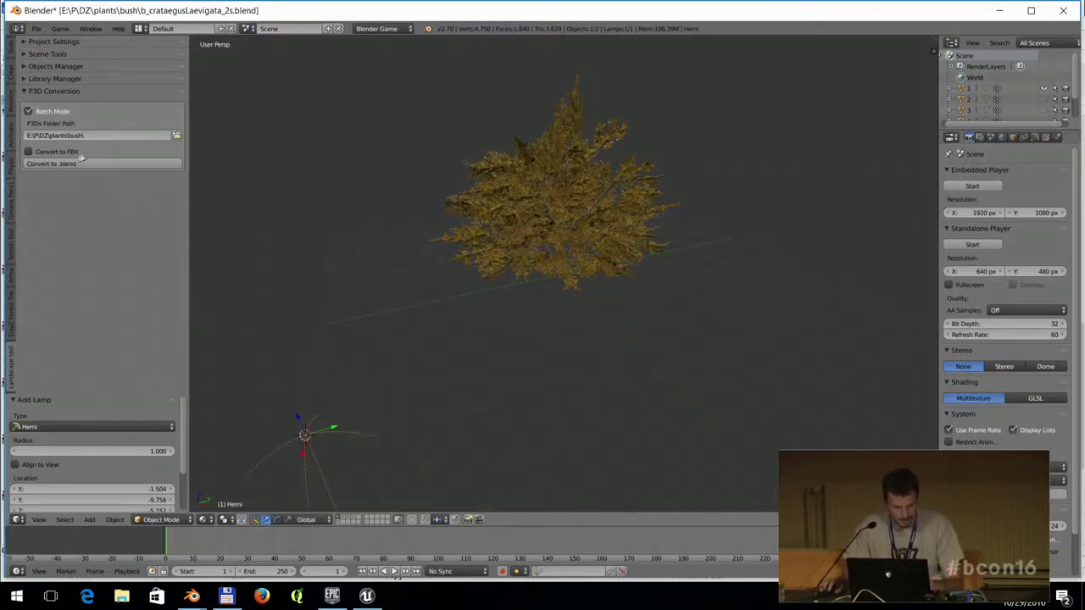
left_click(24, 92)
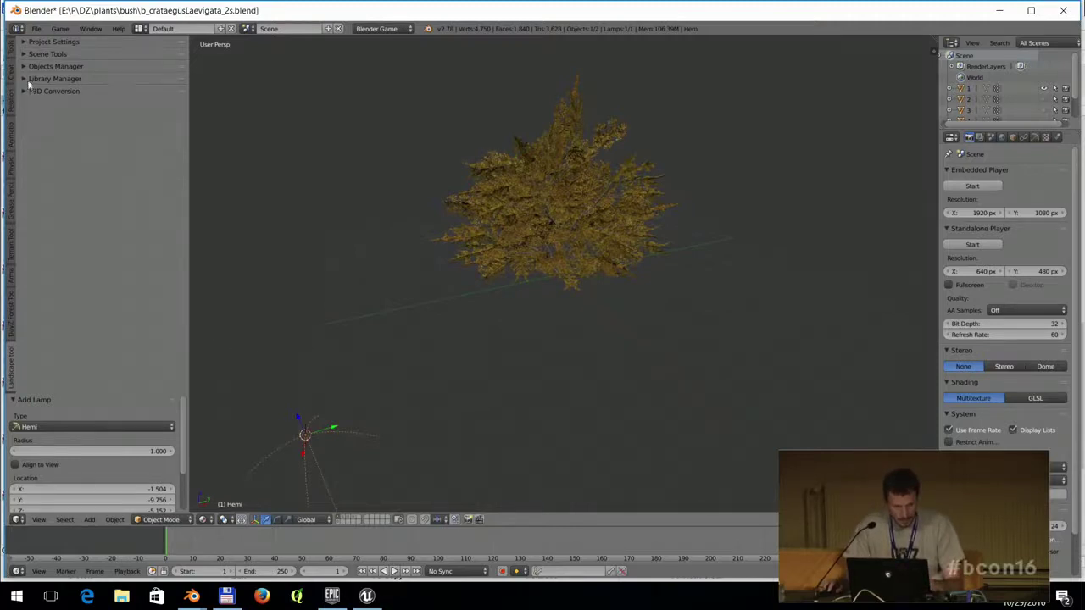
Close the Blender window of the bush file, discarding its unsaved changes.
left_click(247, 28)
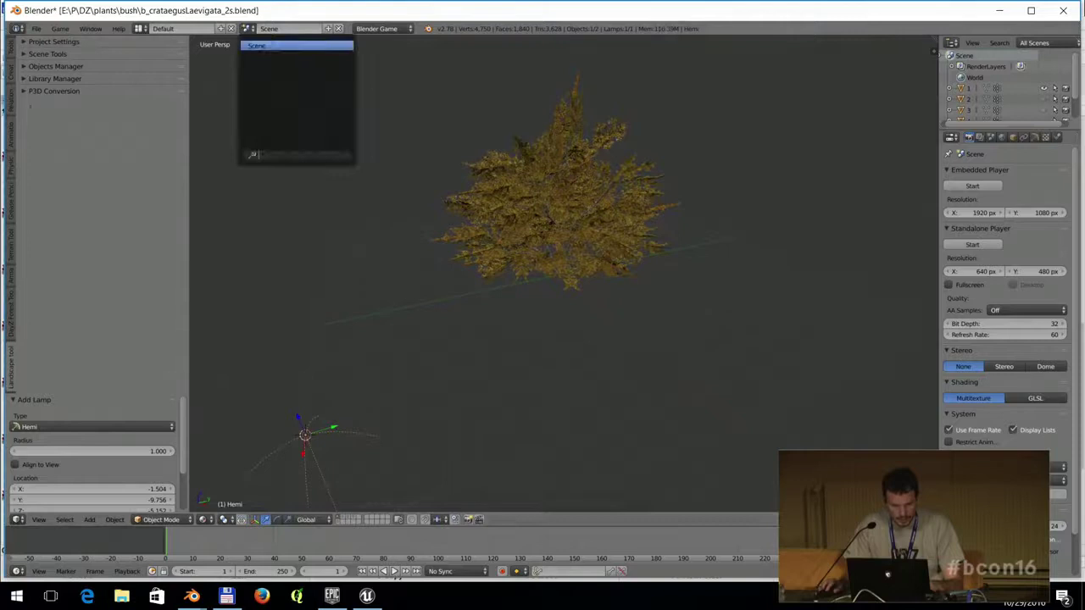
left_click(1063, 10)
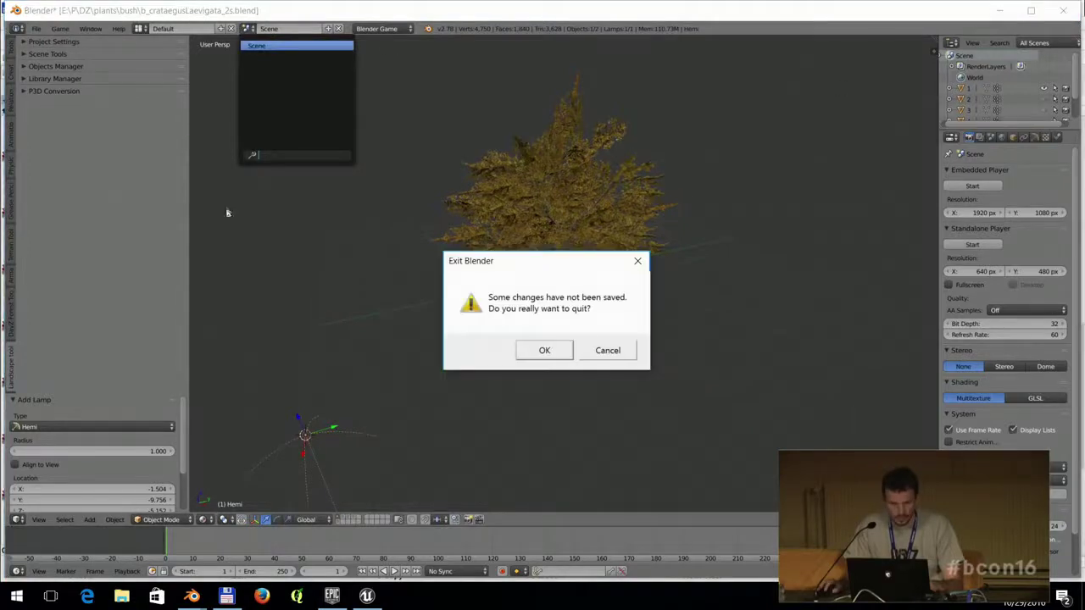
left_click(543, 354)
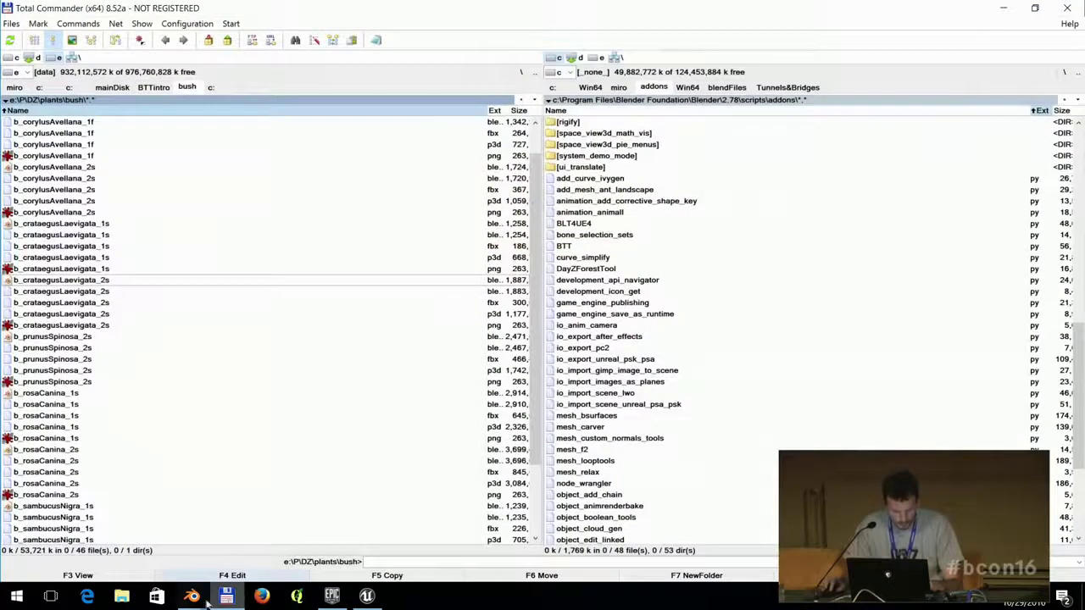
Return to the Blender window with Prague.blend and choose the Scenes Manager scene.
mouse_move(192, 596)
left_click(110, 529)
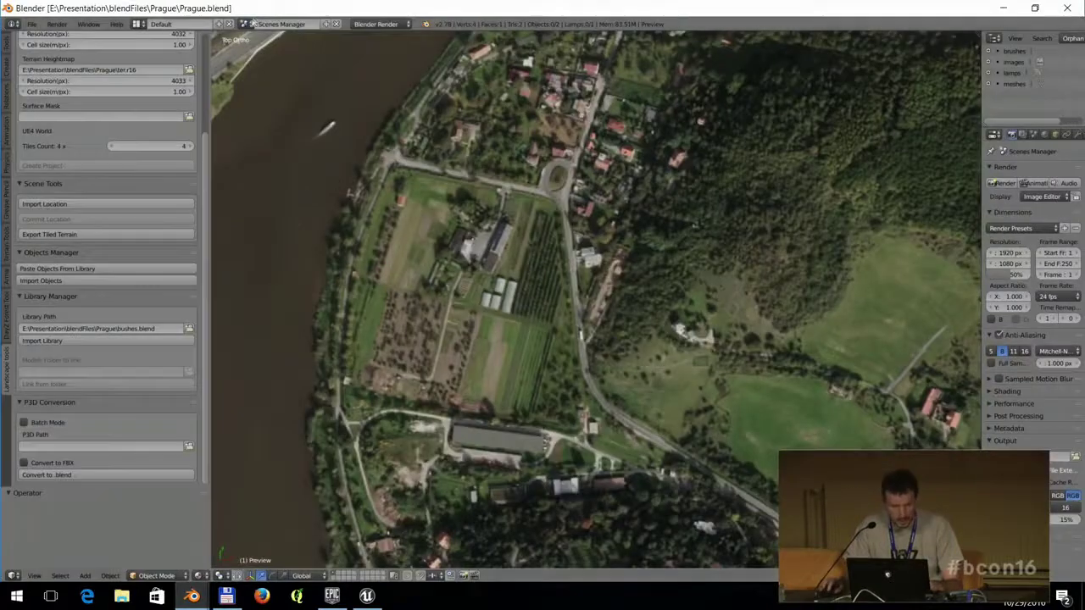
left_click(246, 23)
left_click(270, 41)
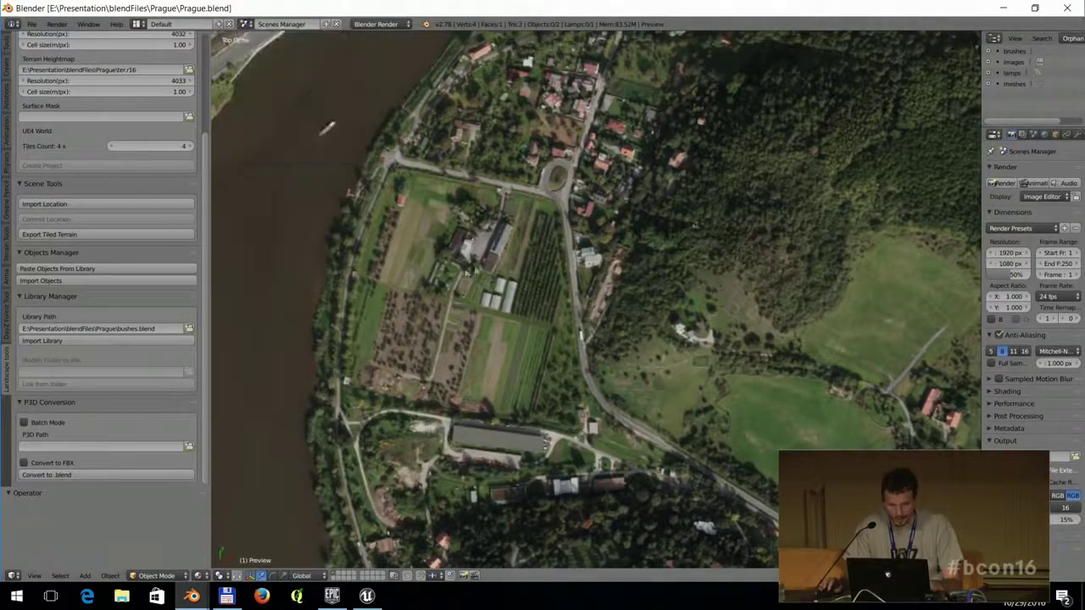
left_click(70, 207)
left_click_drag(489, 177, 586, 274)
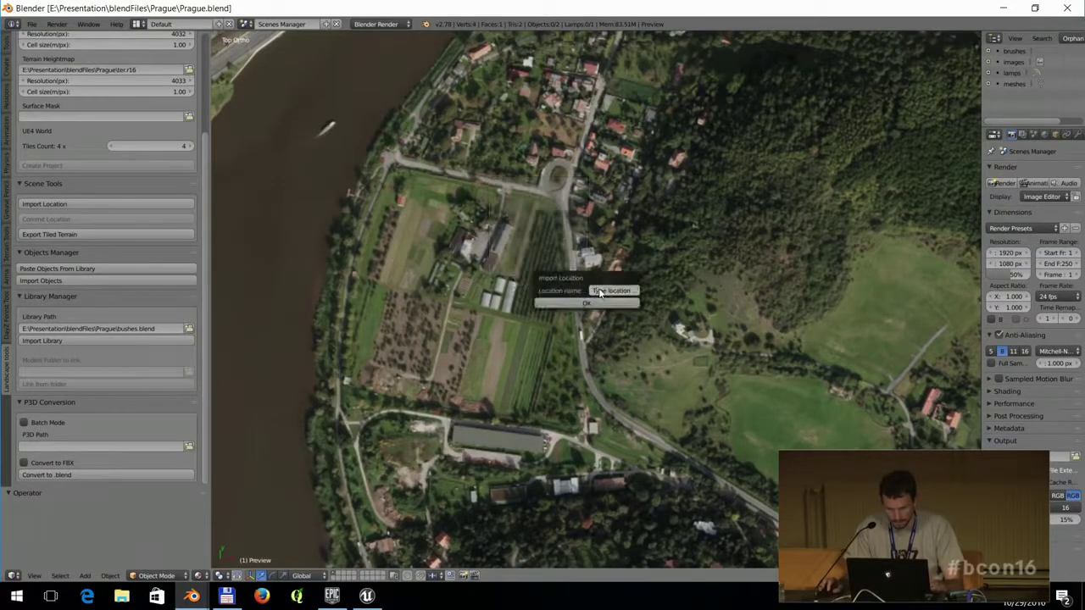
key("Escape")
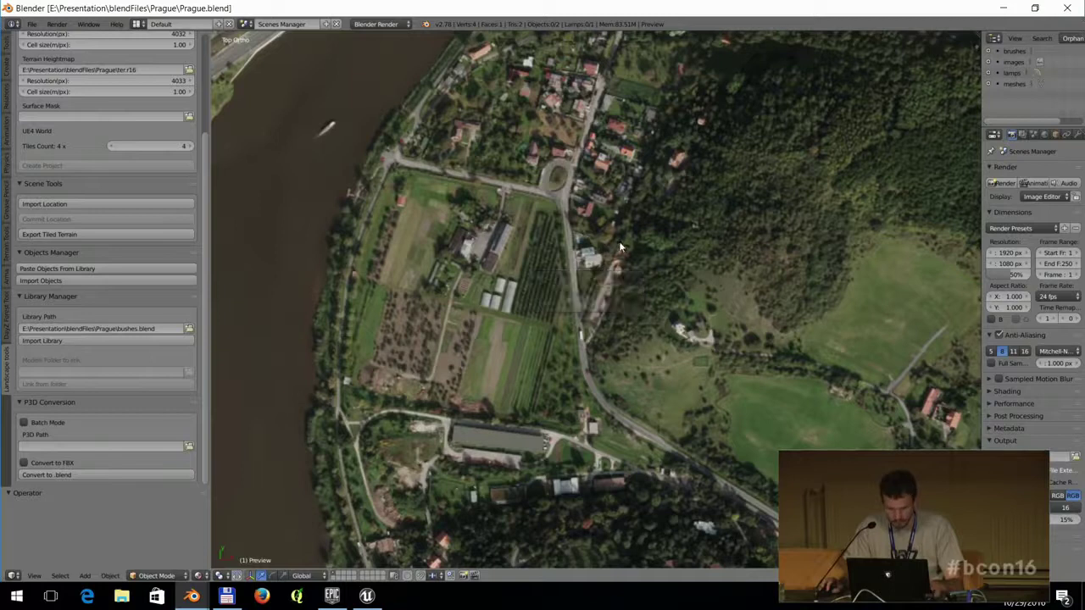
Import a rectangular location named asfd from the wooded area beside the houses, then orbit around its terrain and select it.
left_click(70, 206)
left_click_drag(646, 95, 768, 205)
left_click(782, 219)
type("asfd")
key("Return")
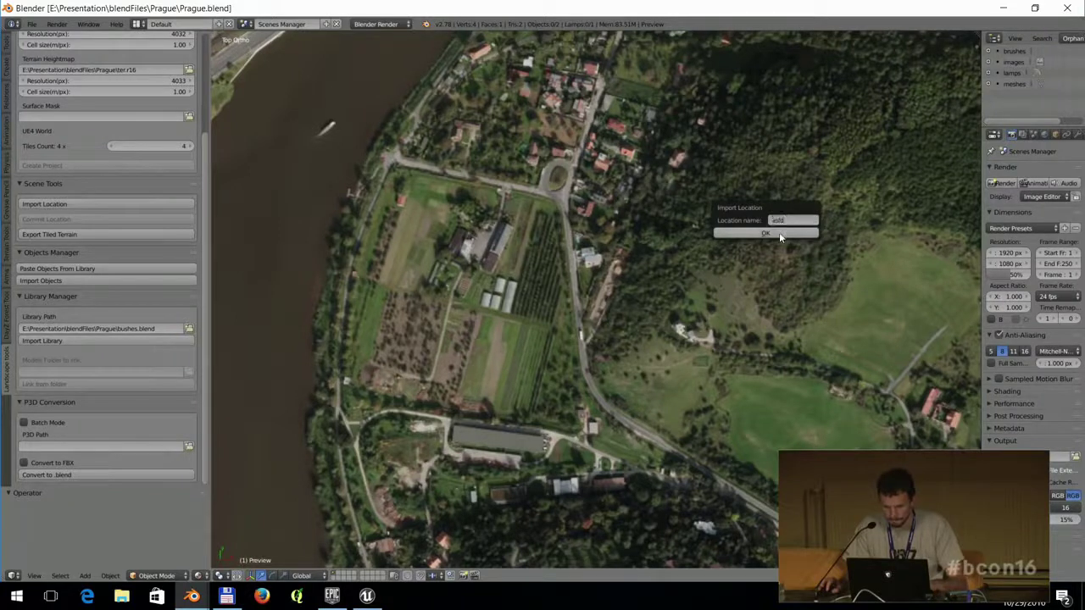
left_click(789, 235)
middle_click_drag(750, 253, 629, 310)
right_click(628, 309)
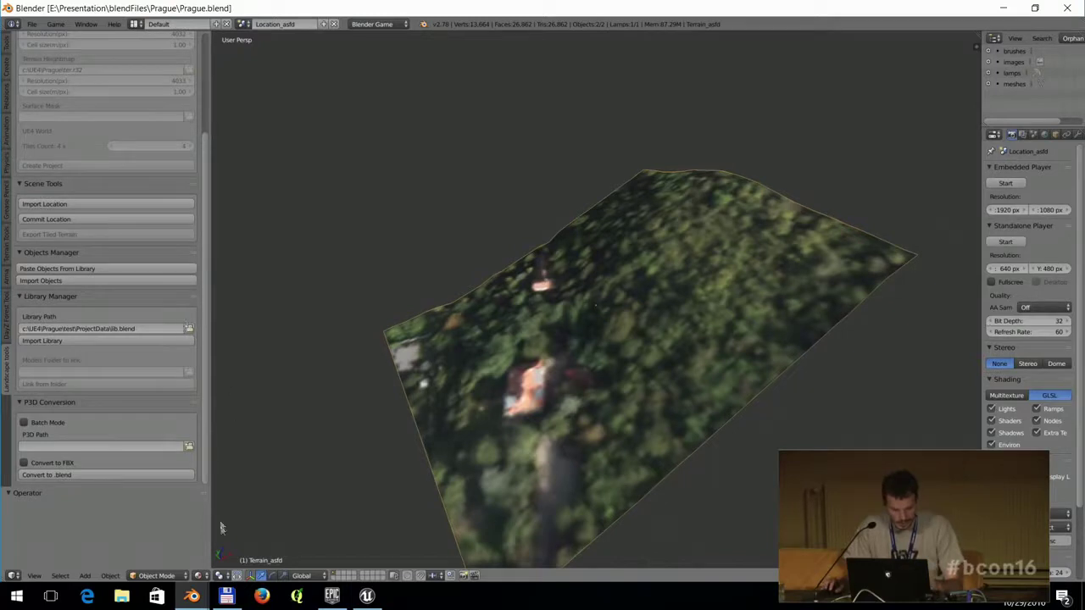
Switch to Total Commander, browse to E:\Presentation\blendFiles\Prague and open bushes.blend in Blender.
left_click(226, 596)
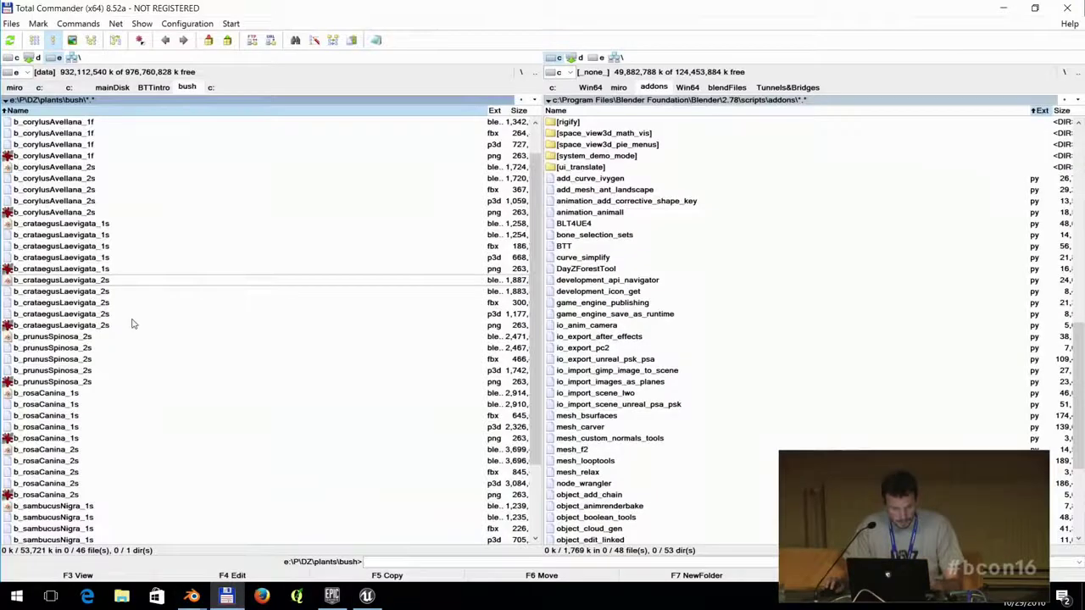
double_click(43, 124)
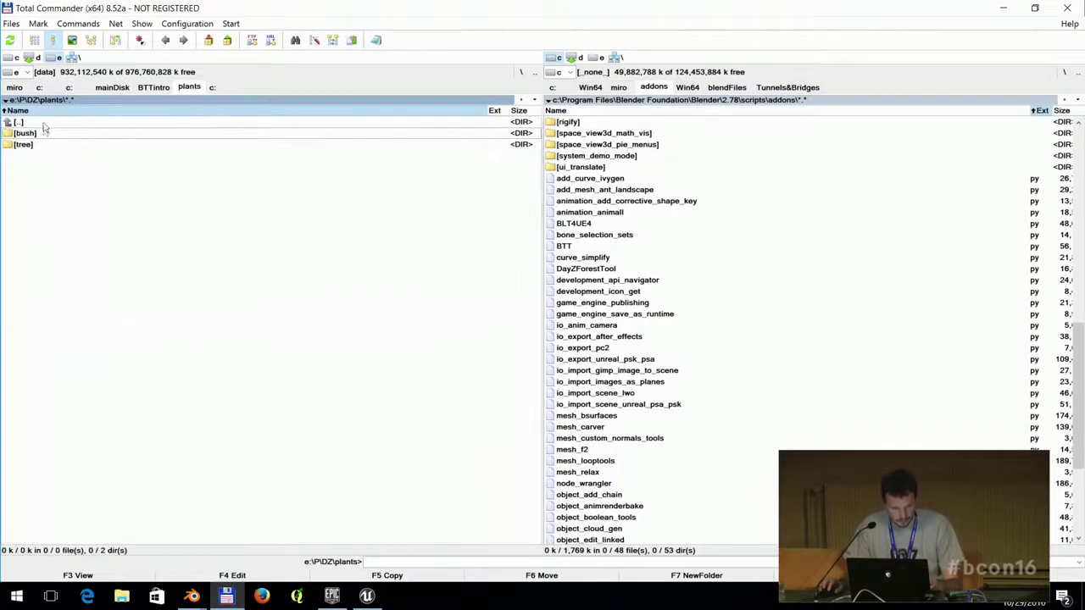
double_click(35, 125)
double_click(38, 126)
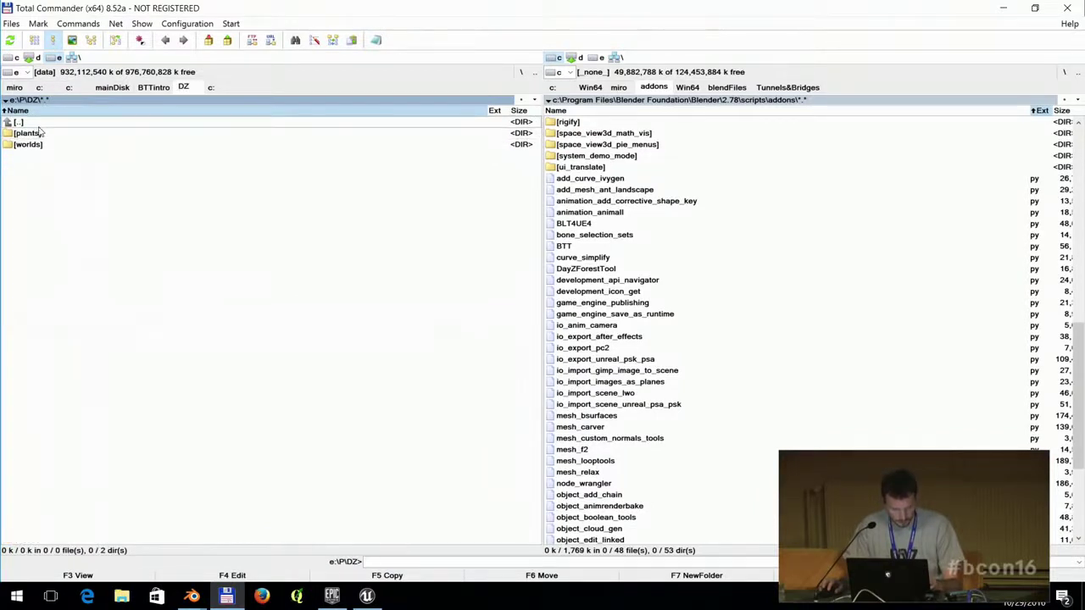
double_click(37, 125)
double_click(46, 135)
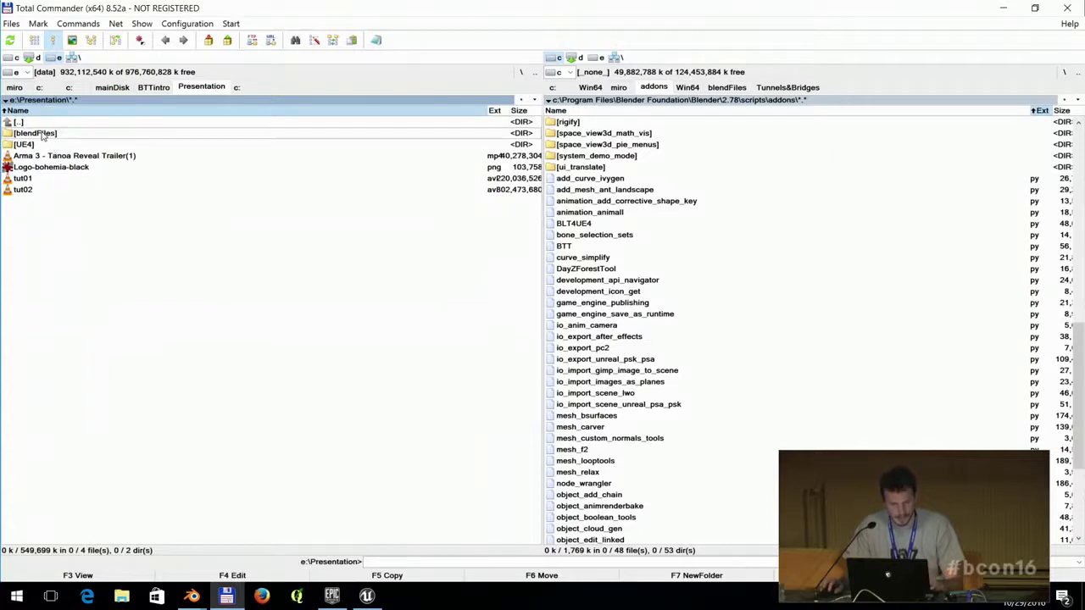
double_click(49, 134)
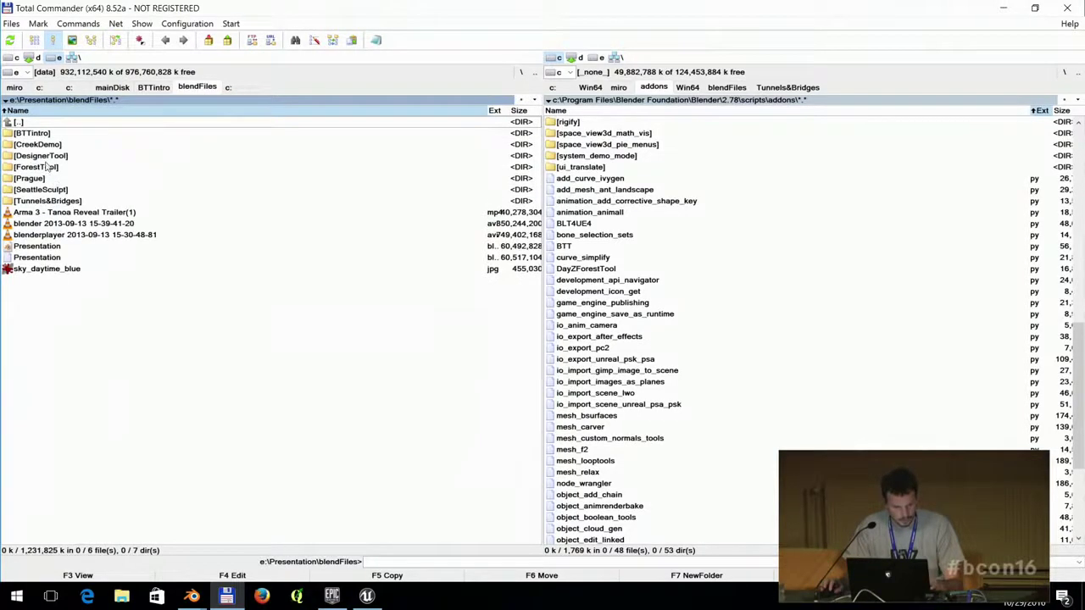
double_click(34, 179)
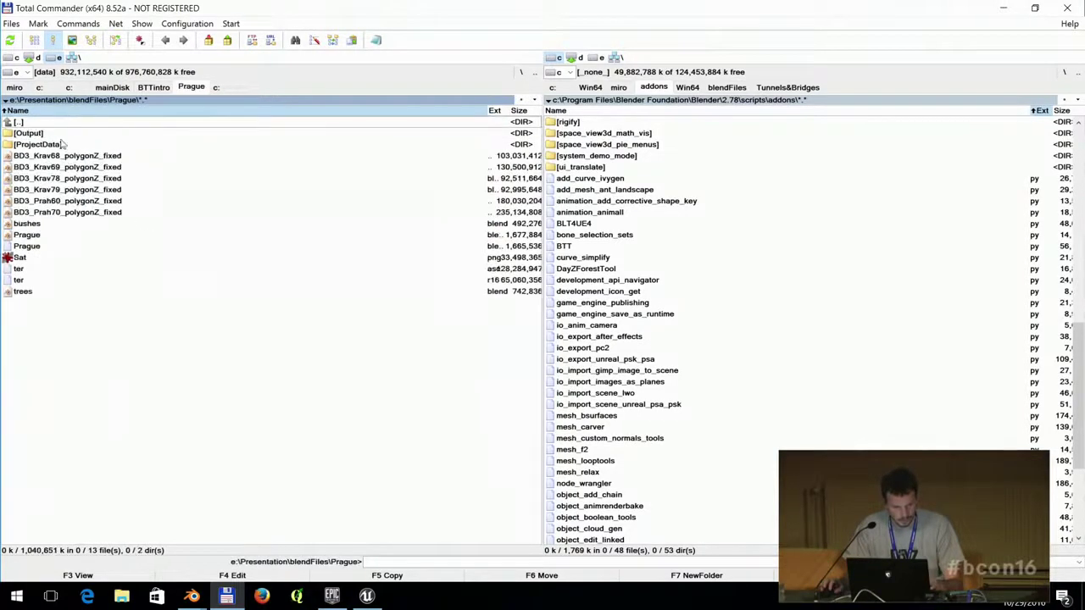
double_click(33, 235)
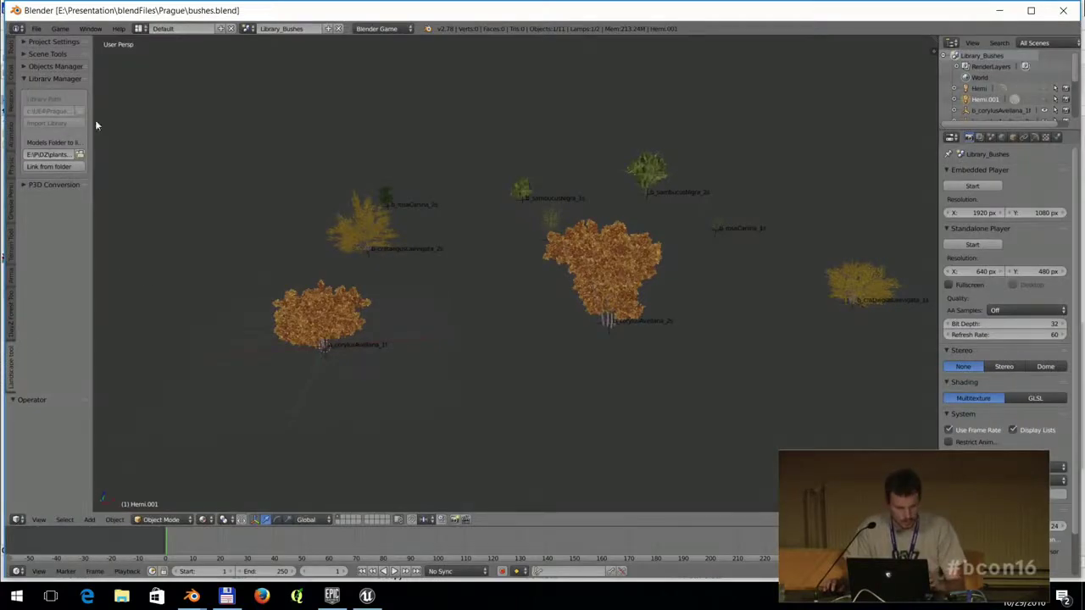
Widen the tool shelf to read the Library Manager's linked models folder and orbit around the bush library to examine its models.
left_click_drag(94, 125, 320, 189)
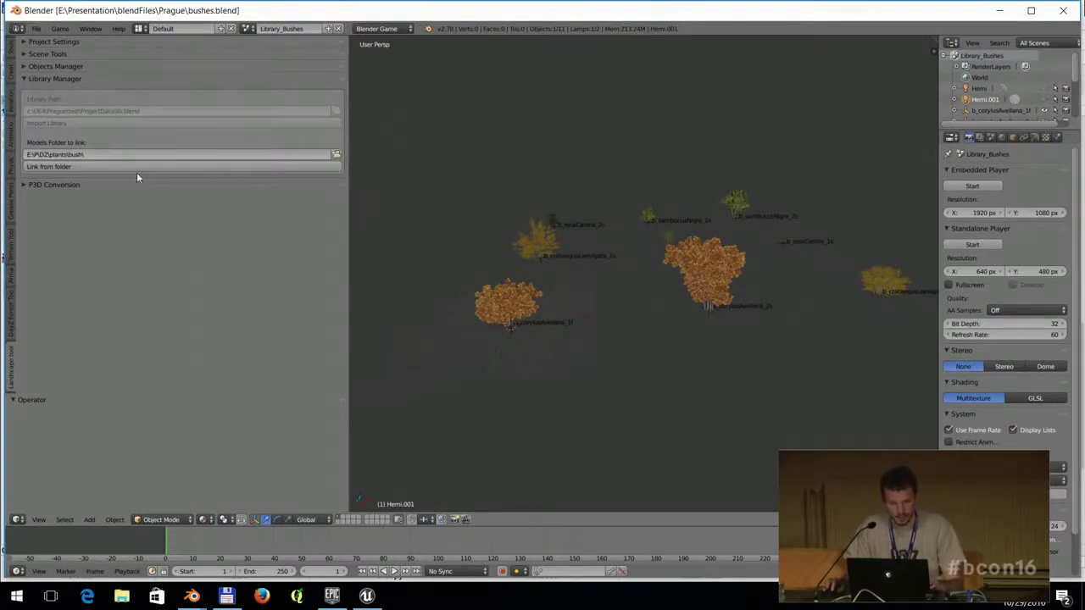
mouse_move(636, 244)
middle_mouse_down()
mouse_move(670, 251)
mouse_move(647, 252)
middle_mouse_up()
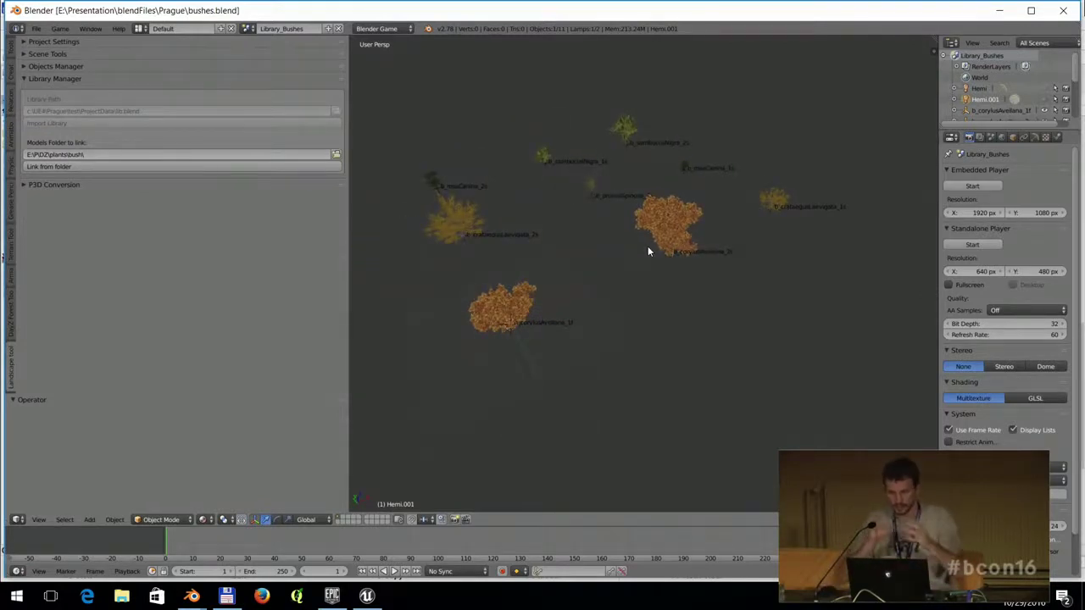
middle_click_drag(647, 248, 633, 191)
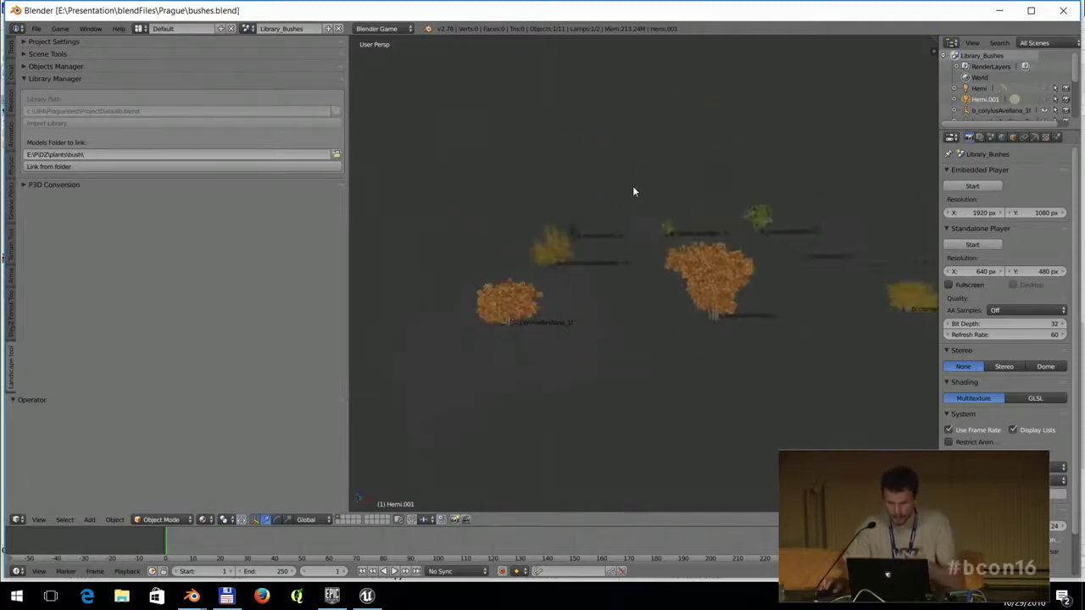
middle_click_drag(742, 225, 715, 226)
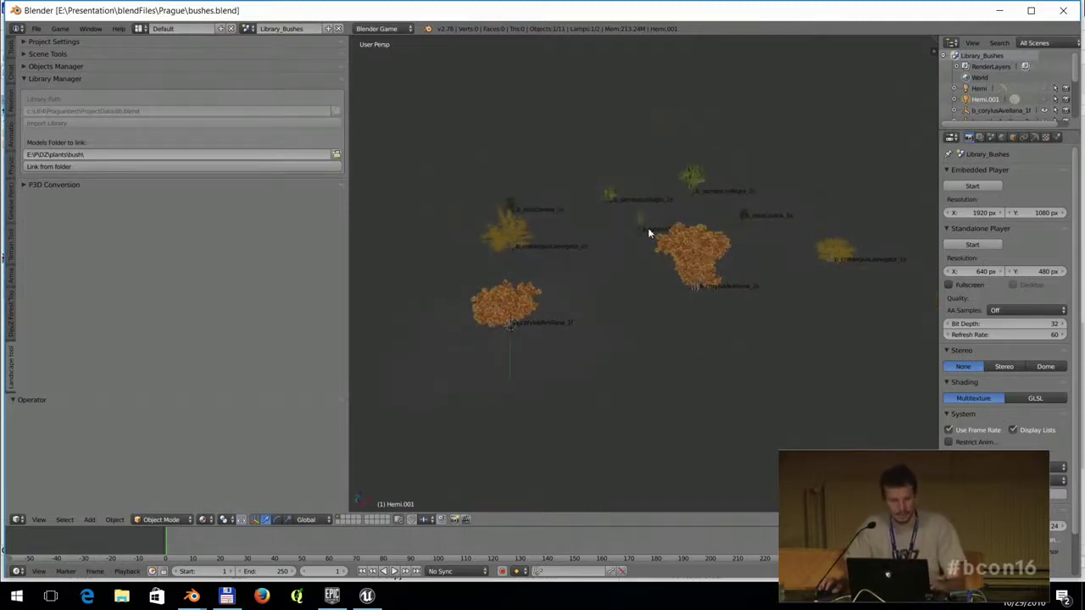
Close the bushes.blend window and return to the Blender window with the Prague terrain location.
left_click(1059, 12)
mouse_move(191, 596)
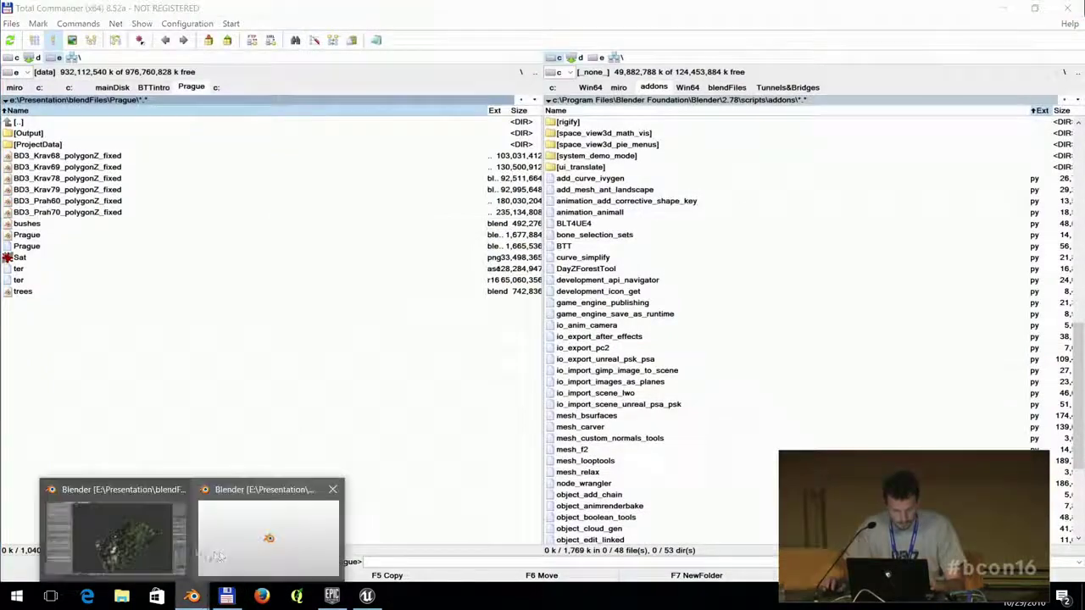
left_click(118, 521)
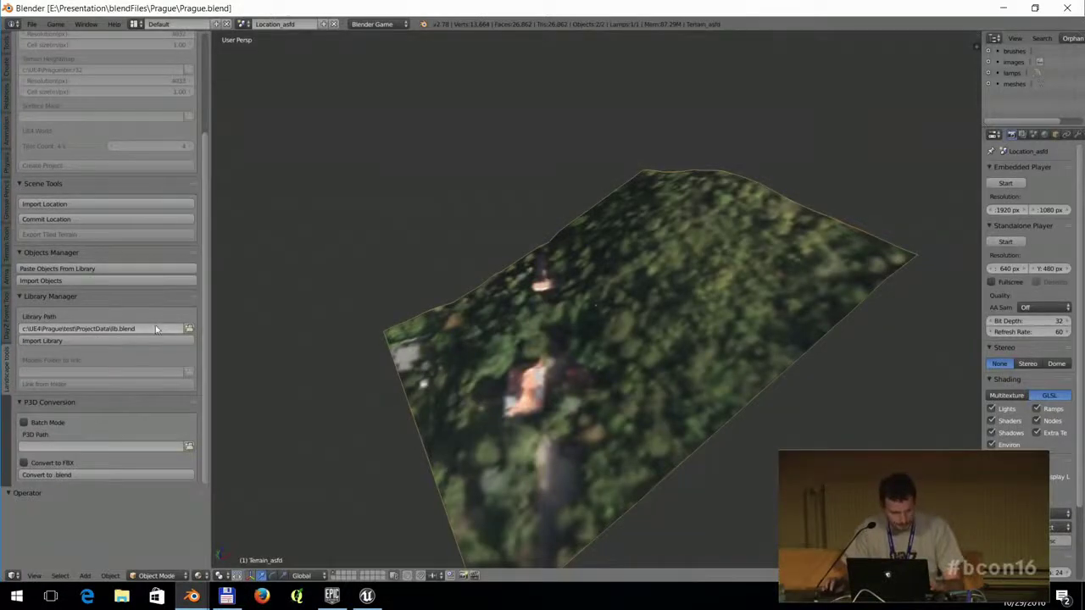
Set the library path to E:\Presentation\blendFiles\Prague\bushes.blend and import that library.
left_click(188, 329)
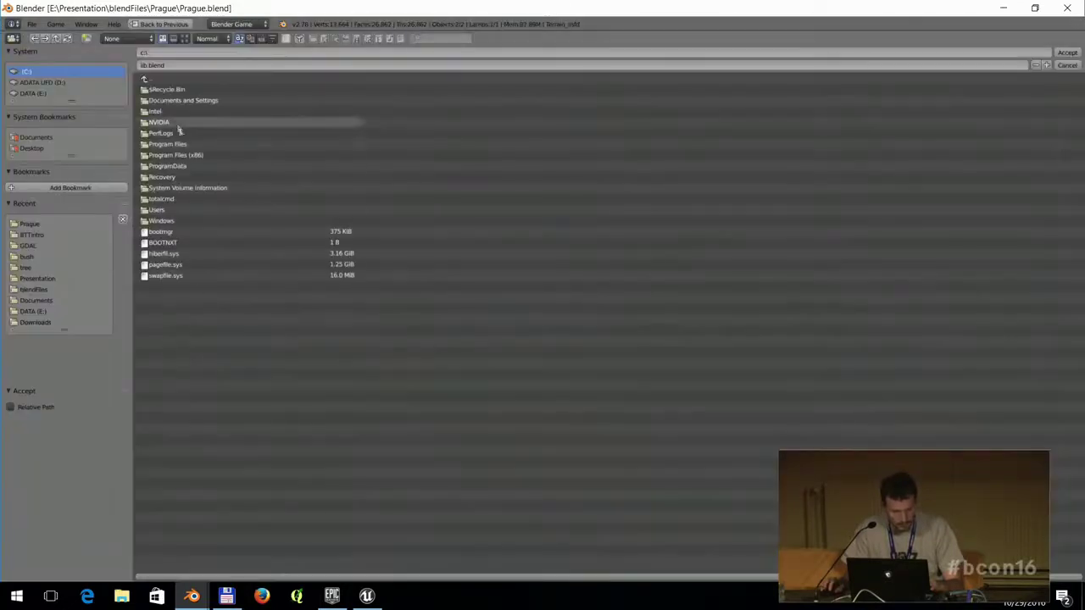
left_click(25, 223)
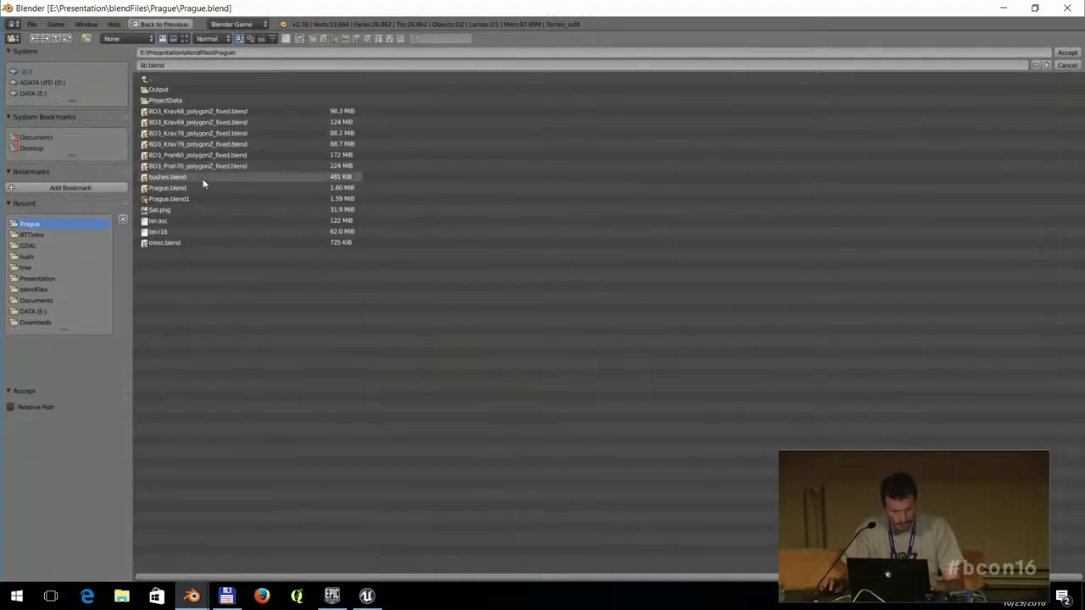
left_click(203, 180)
left_click(1066, 54)
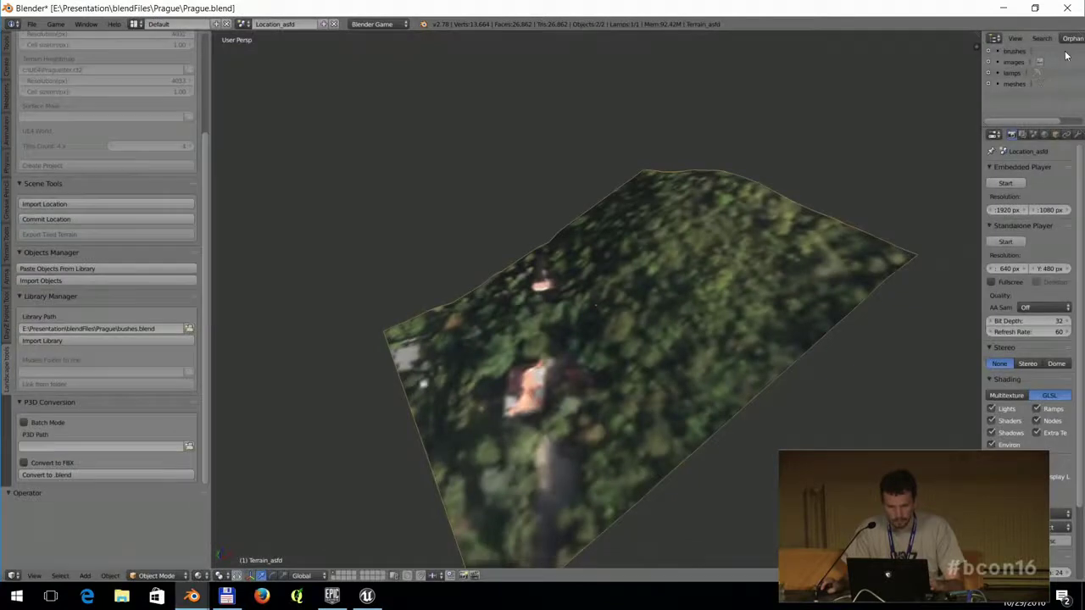
left_click(129, 340)
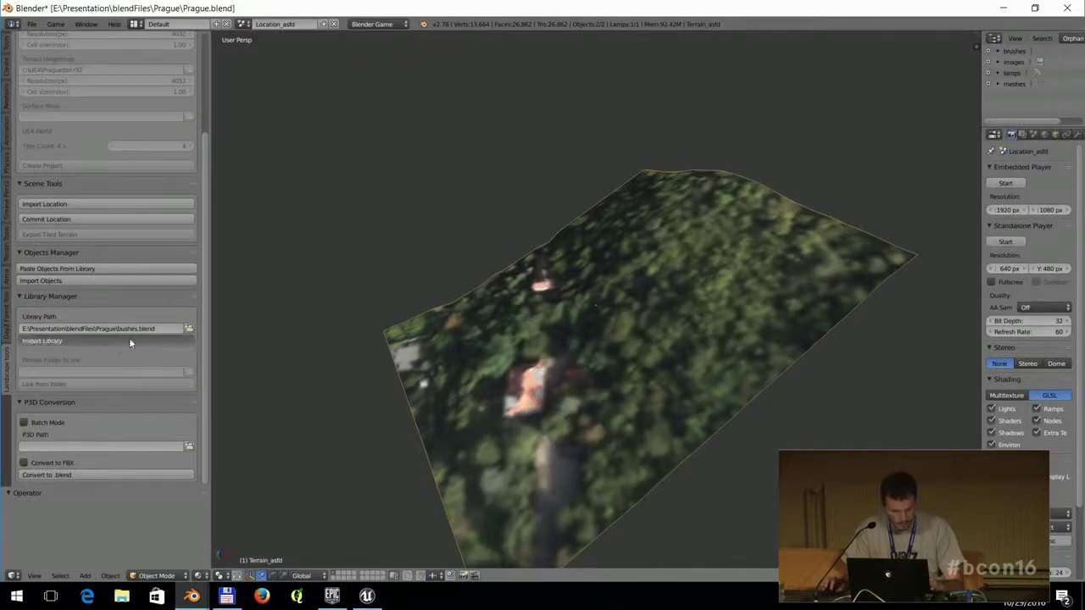
Close the extra blank Blender window and switch the active scene to Library_Bushes.
left_click(243, 24)
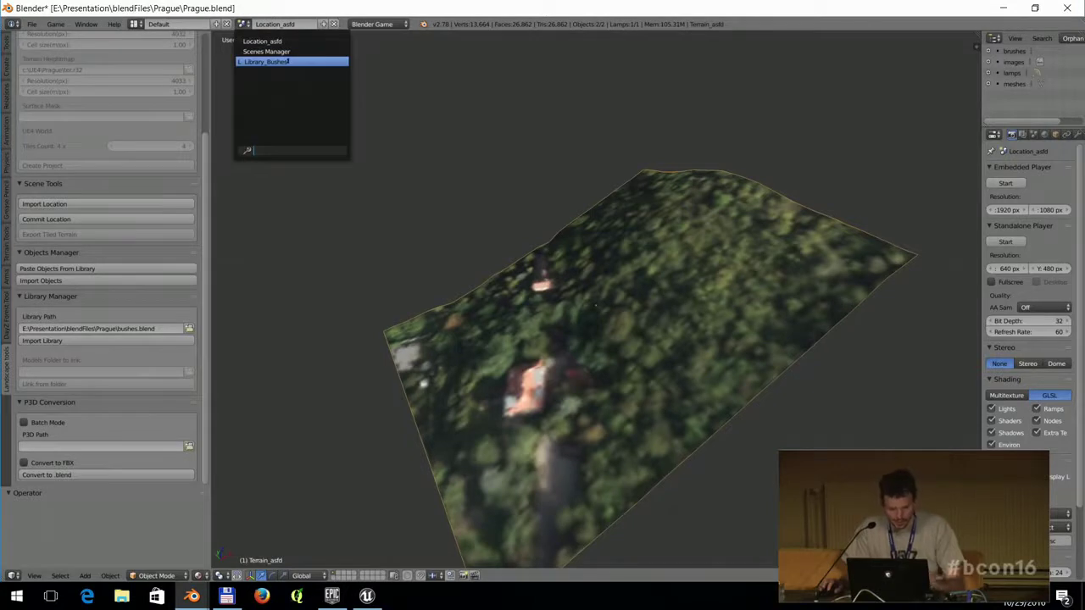
mouse_move(191, 595)
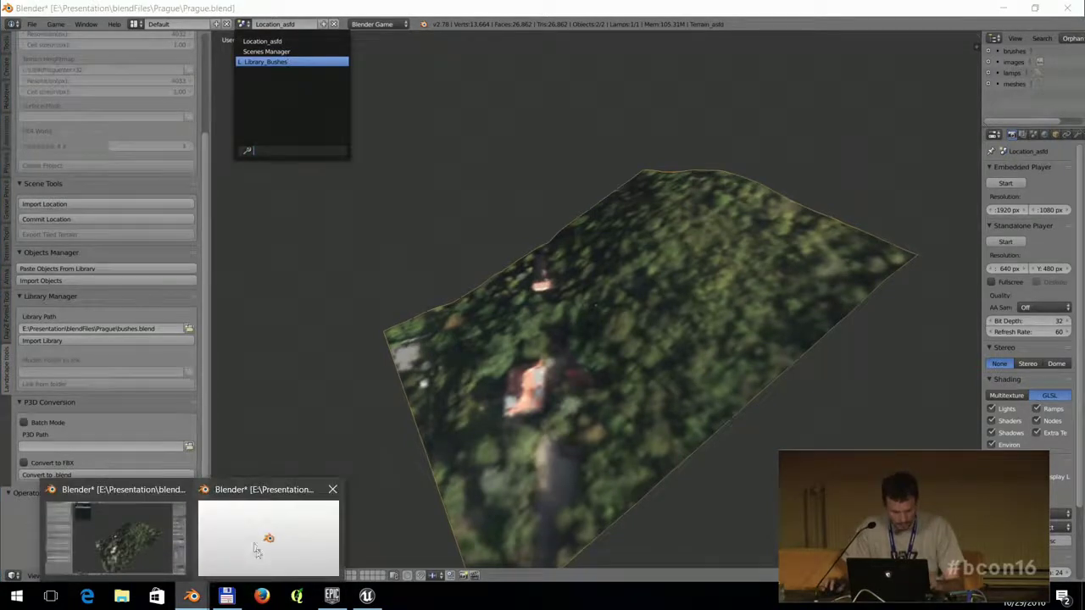
left_click(331, 490)
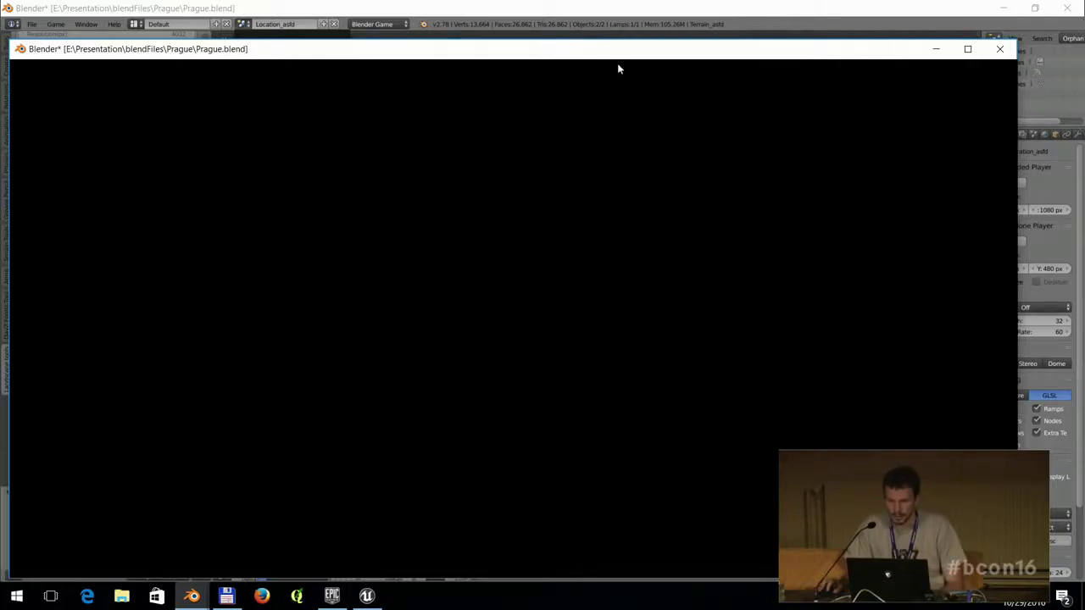
left_click(999, 49)
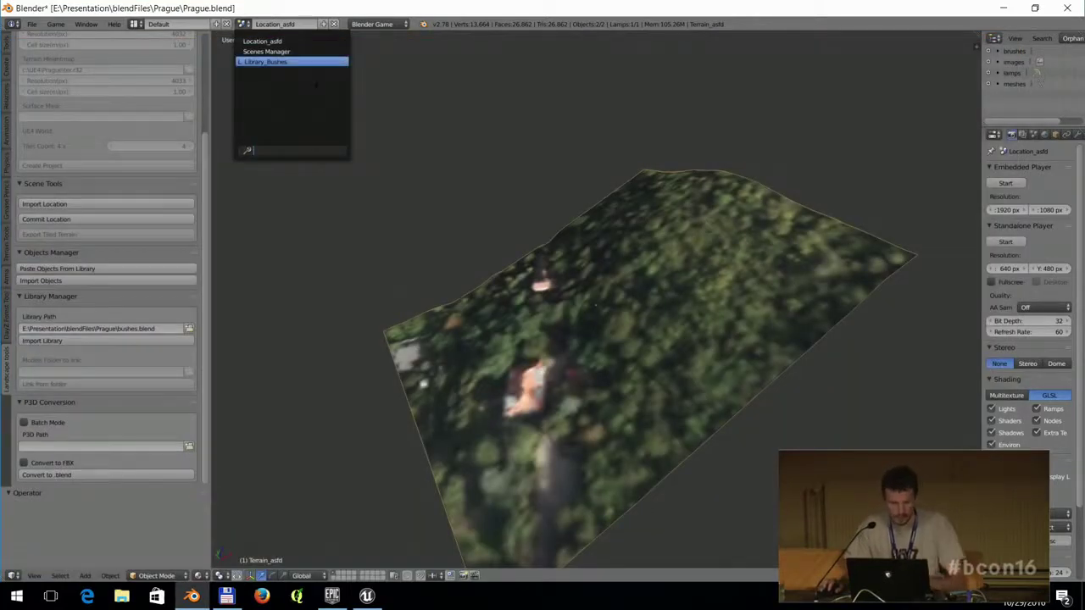
left_click(277, 63)
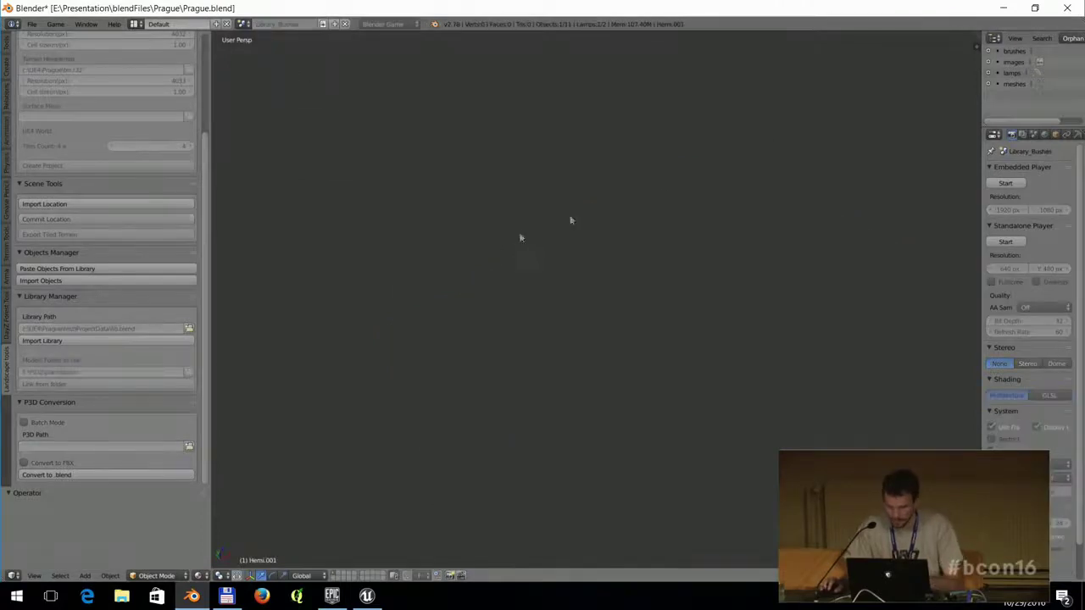
List all scenes in the outliner, expand Library_Bushes, select b_prunusSpinosa_2s and frame it in the 3D view with the surrounding bushes.
left_click(1070, 39)
left_click(1032, 51)
left_click(985, 112)
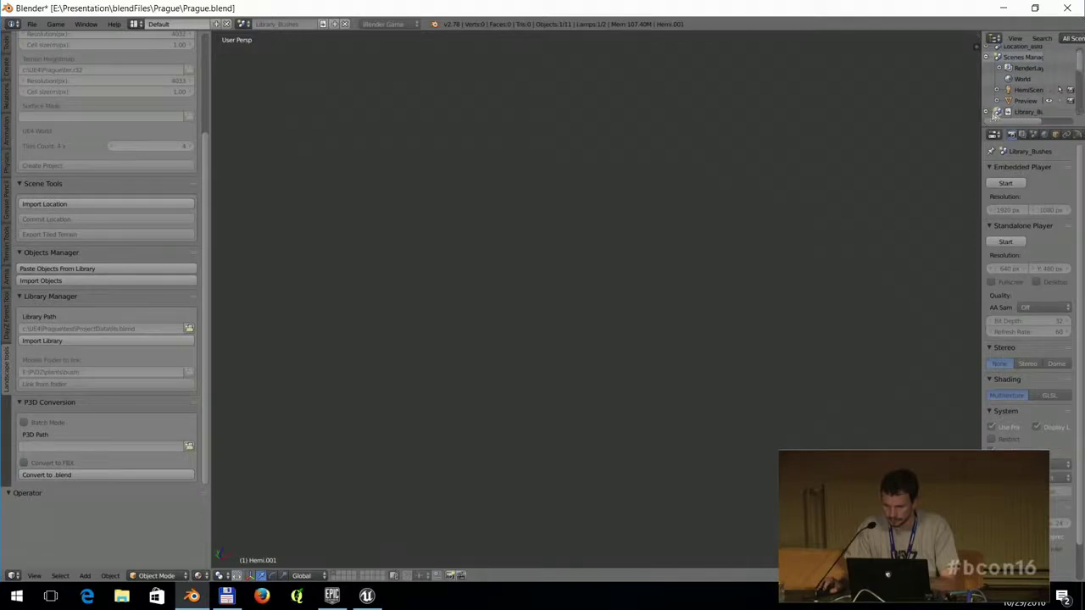
scroll(1021, 106, "down", 2)
scroll(1020, 103, "down", 2)
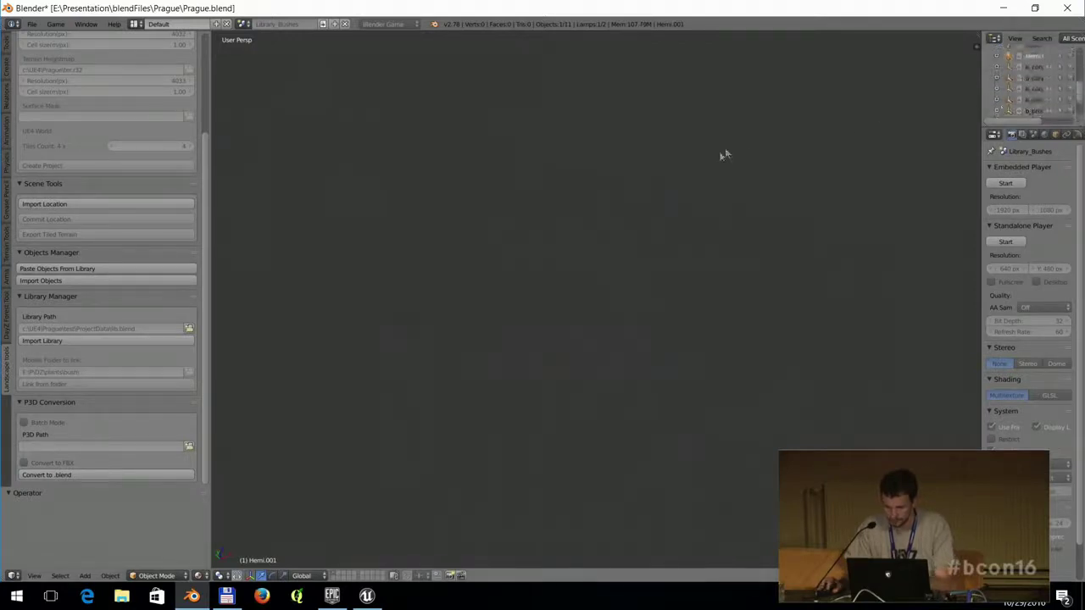
left_click(1028, 111)
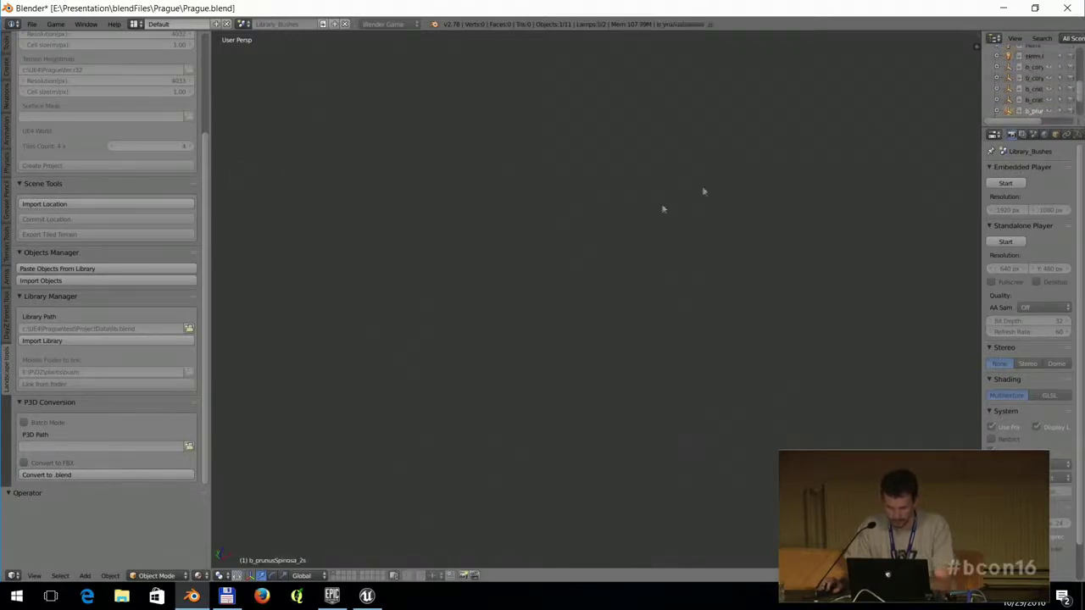
key("KP_Decimal")
scroll(593, 203, "down", 6)
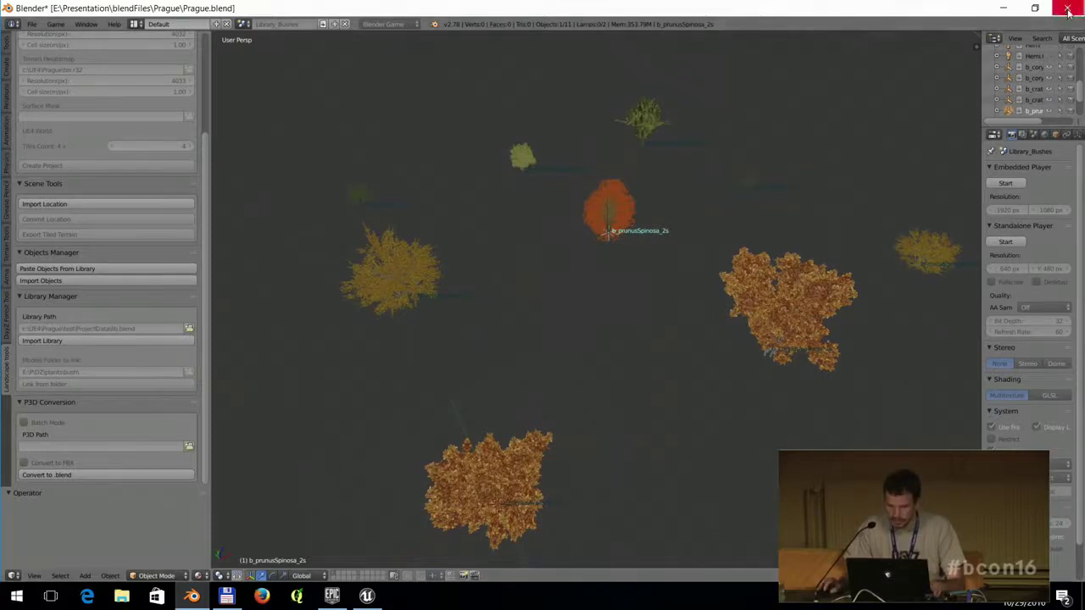
Duplicate the Blender window, arrange both windows side by side and narrow the tool shelf in each.
mouse_move(571, 8)
left_mouse_down()
mouse_move(745, 42)
mouse_move(562, 1)
left_mouse_up()
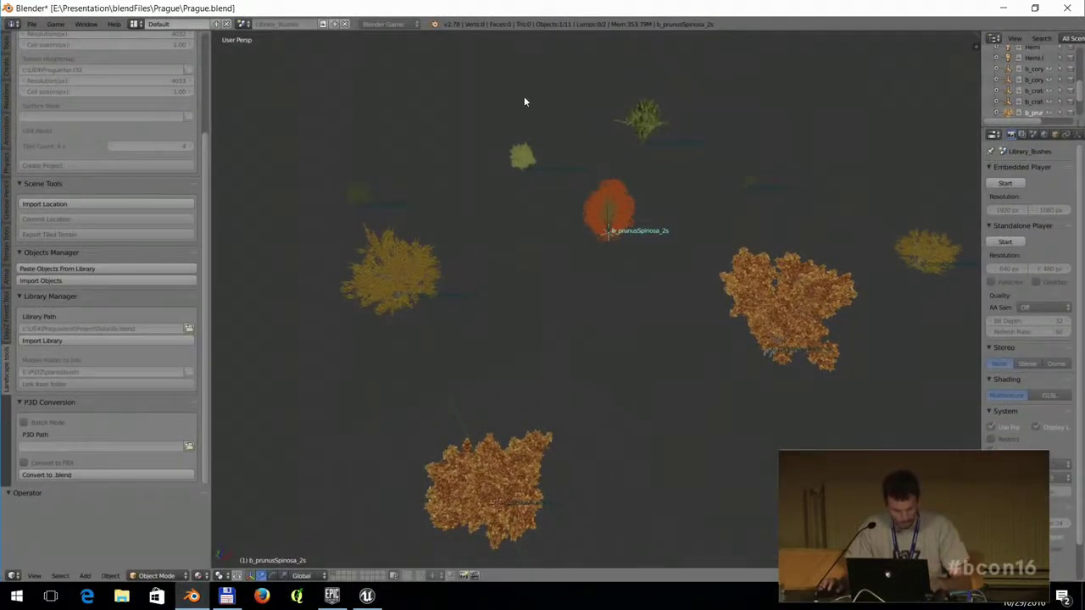
key("ctrl+alt+w")
left_click_drag(555, 18, 794, 42)
left_click(1039, 18)
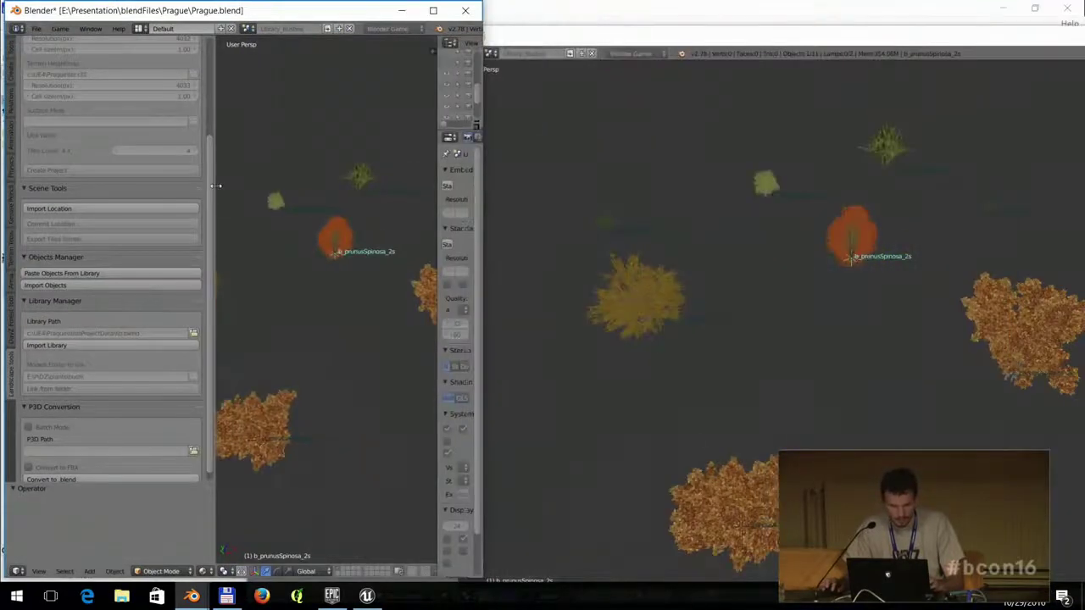
left_click_drag(216, 185, 110, 186)
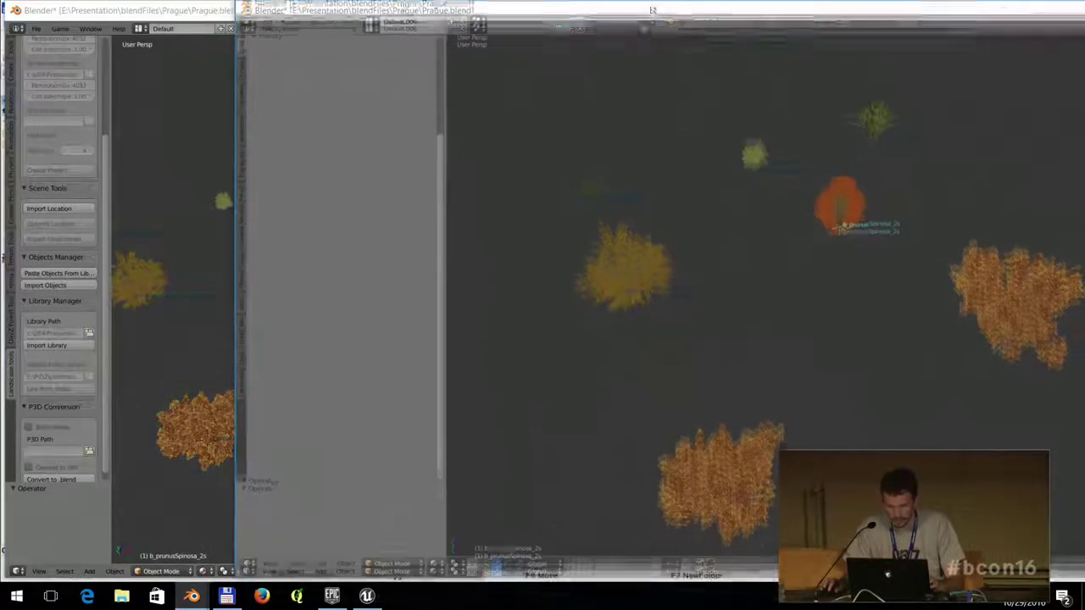
left_click_drag(446, 186, 283, 172)
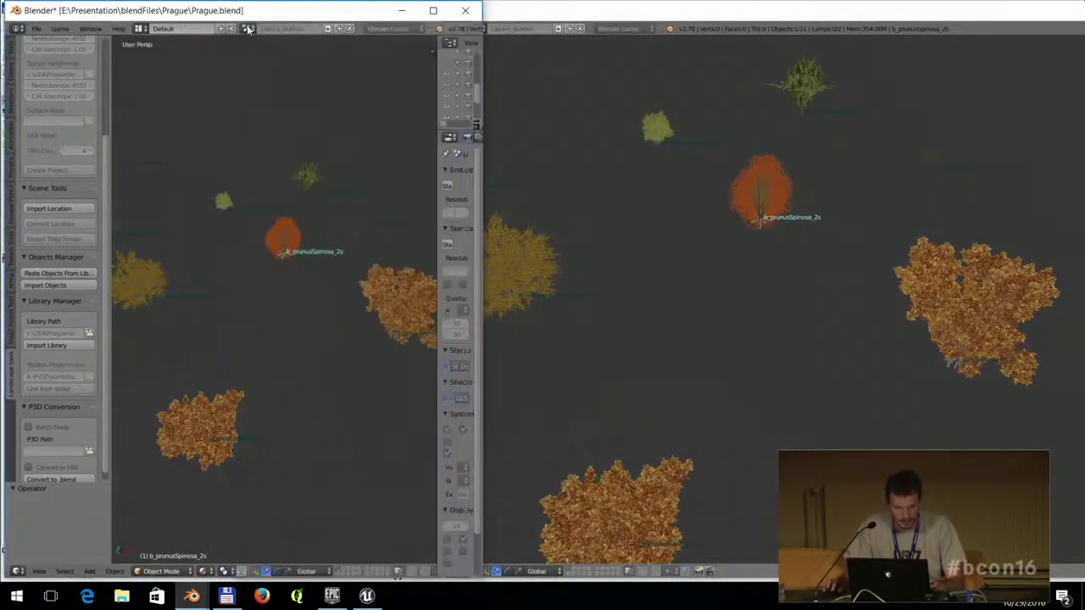
Show the Location_asfd scene in the original window and place the 3D cursor on the wooded slope above the house.
left_click(249, 29)
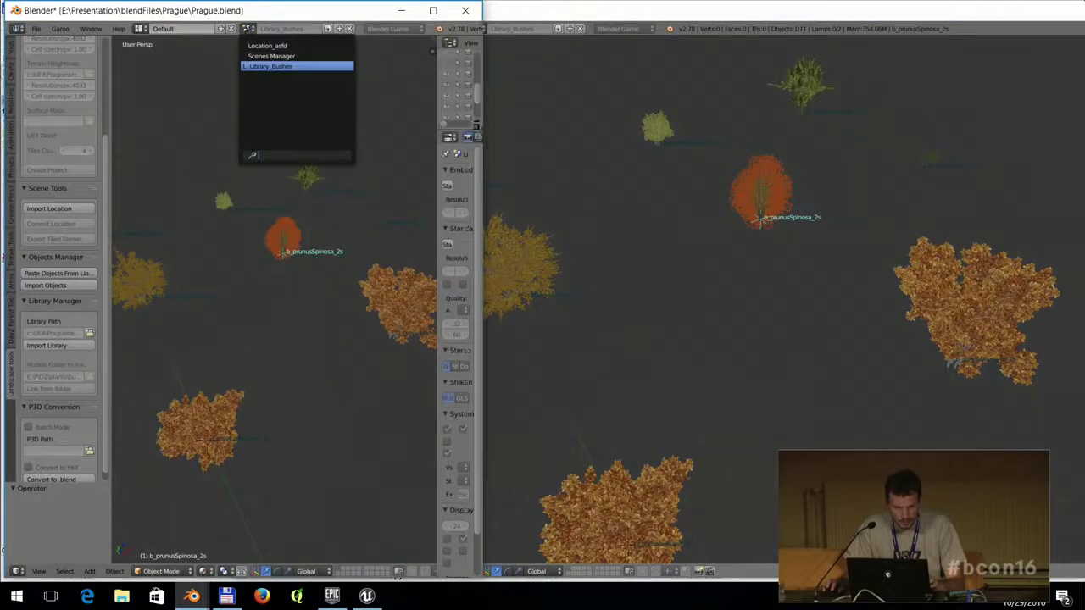
left_click(288, 41)
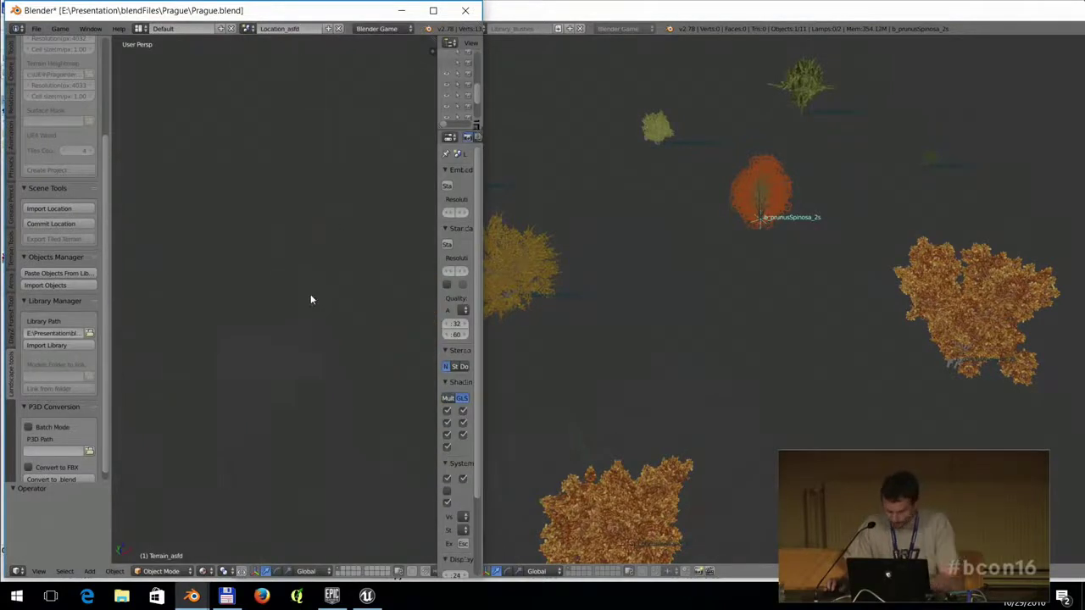
scroll(277, 278, "up", 4)
middle_click_drag(297, 322, 294, 271)
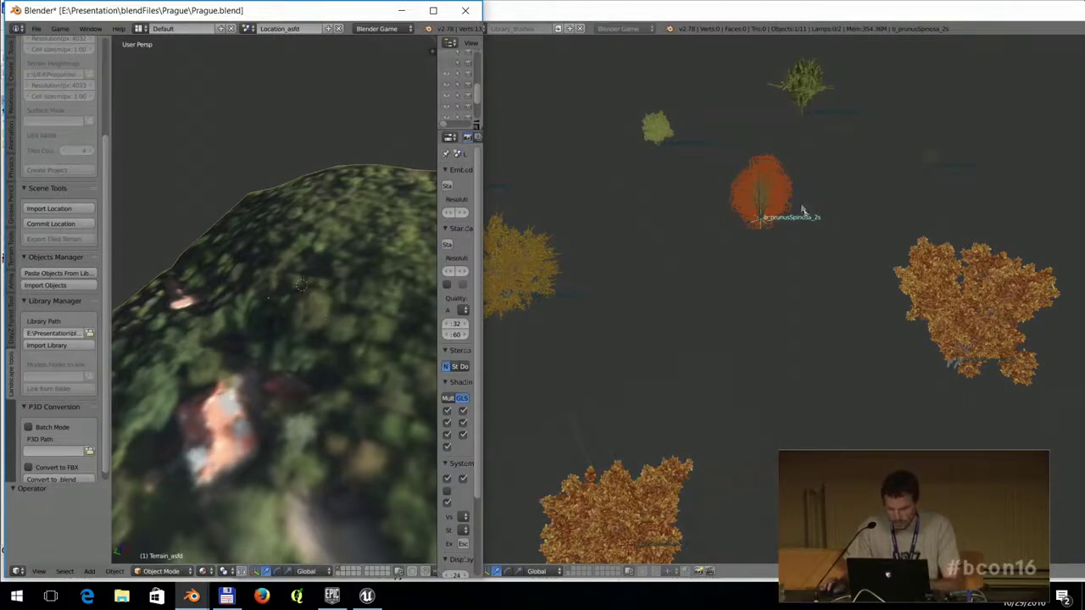
Select the b_corylusAvellana_2s bush in the library window and paste it from the library onto the Location_asfd terrain.
left_click(979, 283)
right_click(981, 289)
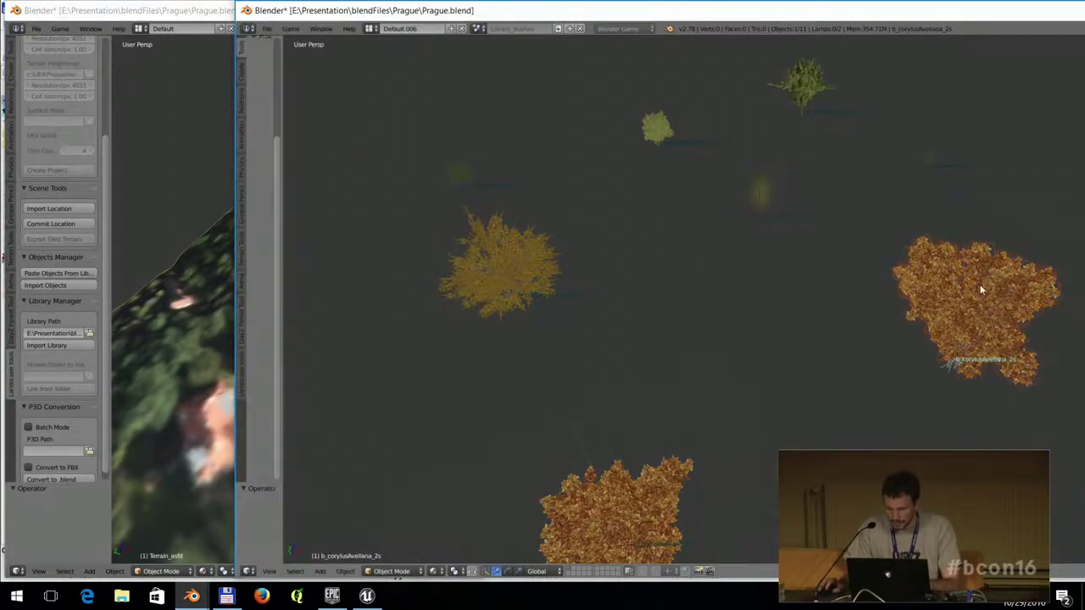
left_click(216, 271)
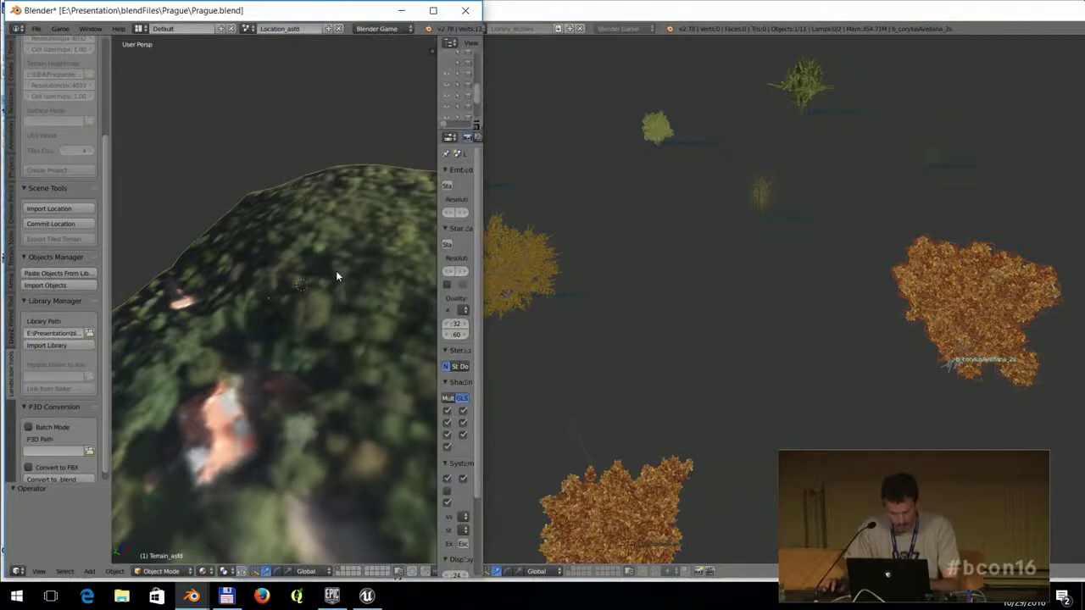
left_click(65, 272)
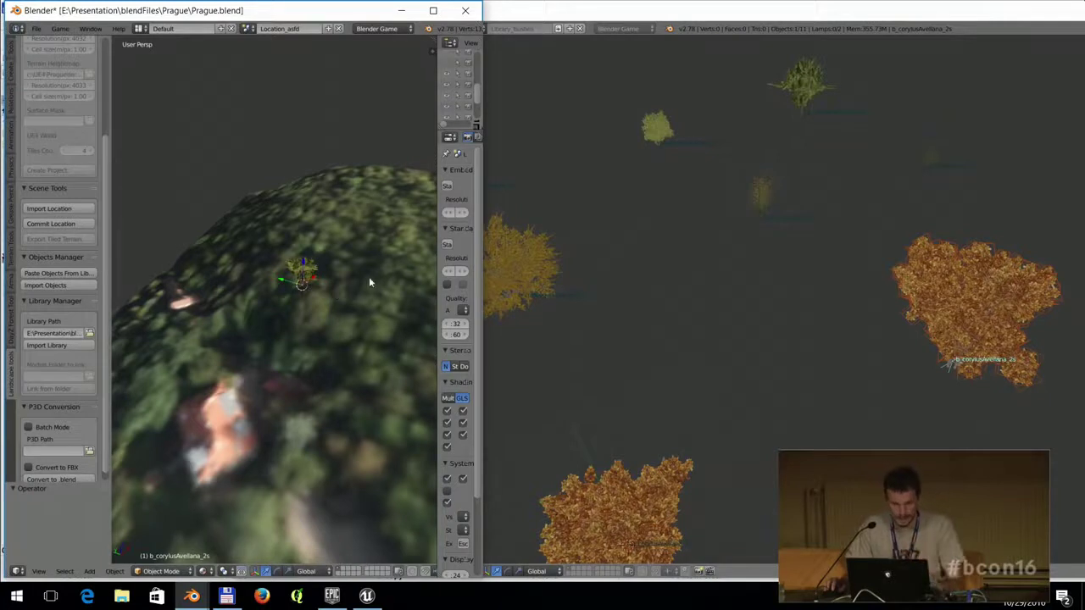
Try to paste b_crataegusLaevigata_2s, b_prunusSpinosa_2s and b_sambucusNigra_1s from the library window onto the Location_asfd terrain.
right_click(545, 273)
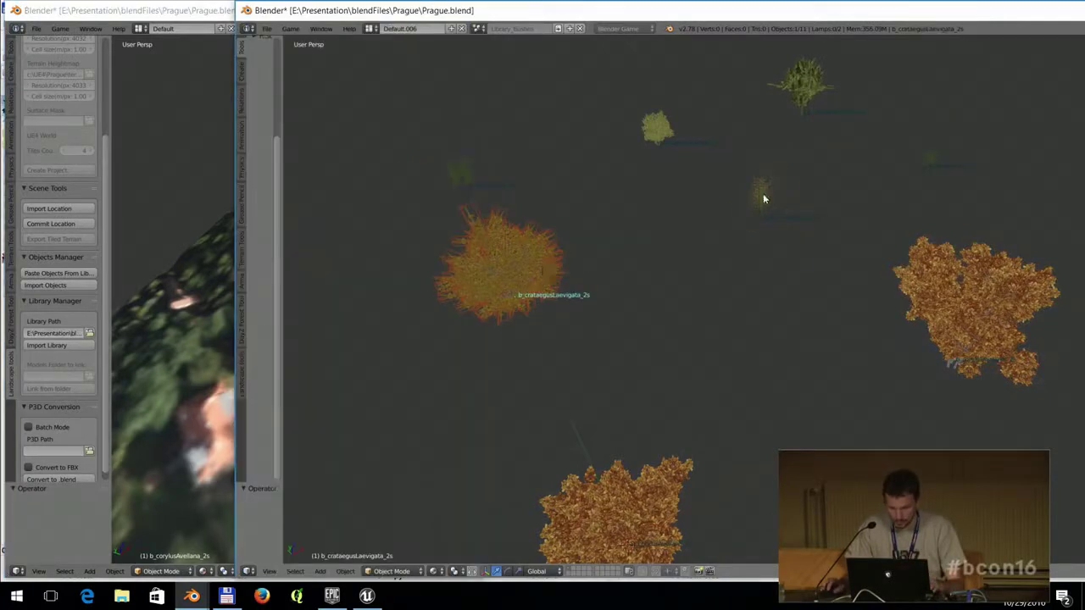
right_click(764, 198, "shift")
right_click(668, 128, "shift")
left_click(218, 12)
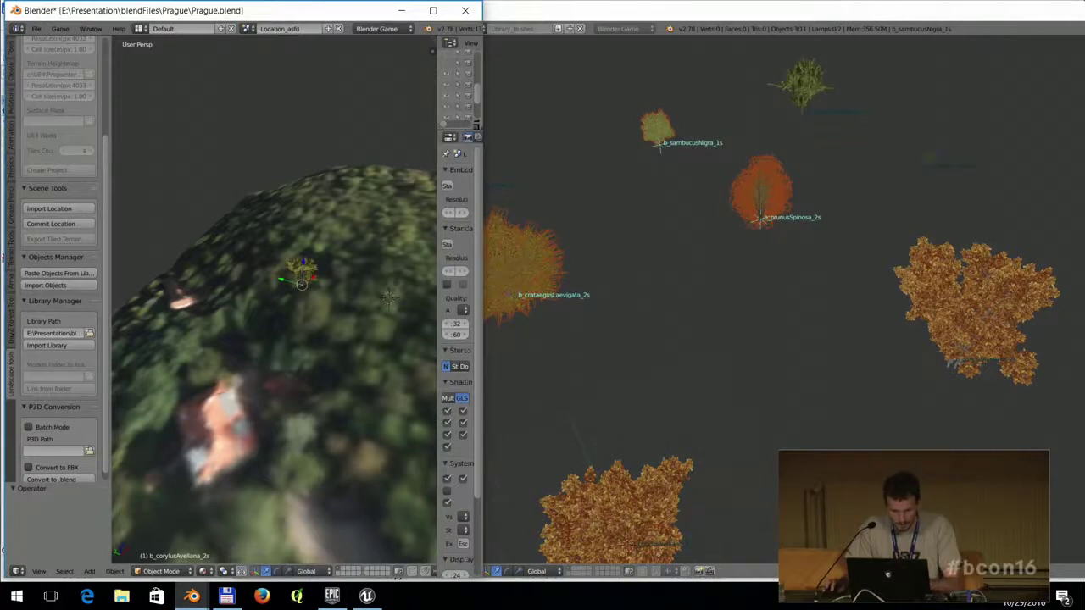
key("p")
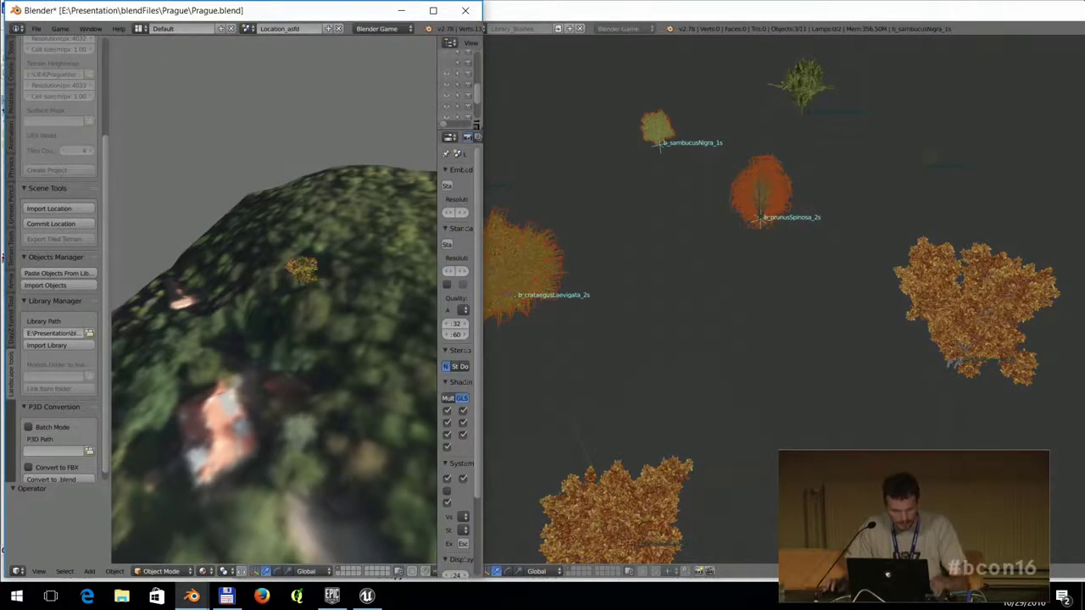
key("Escape")
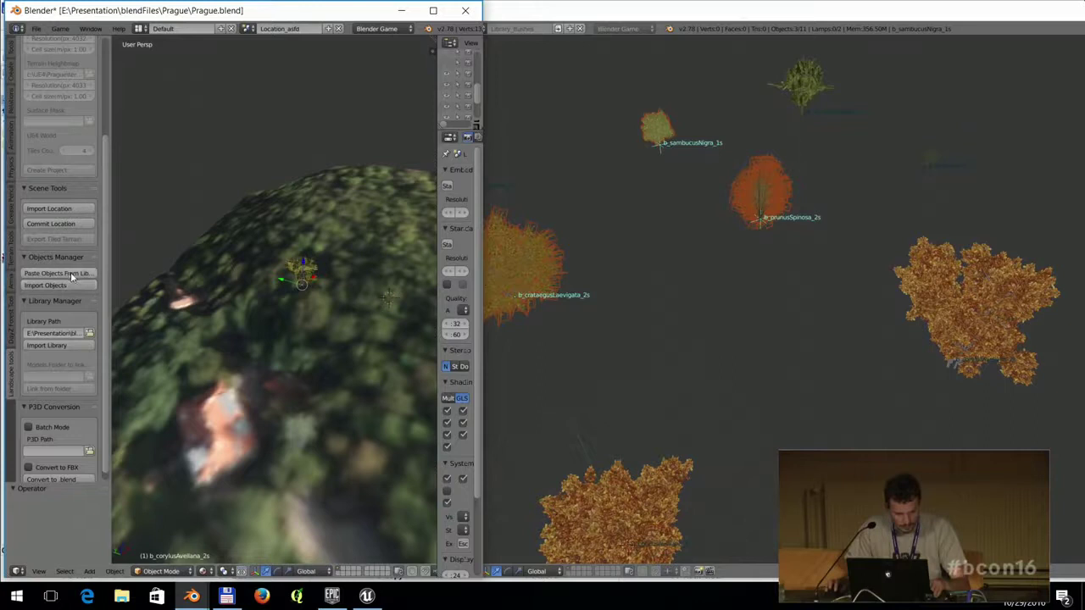
left_click(69, 272)
Select b_prunusSpinosa_2s and b_crataegusLaevigata_2s in the library window and paste them onto the terrain beside the hazel bush.
right_click(753, 217)
right_click(482, 277, "shift")
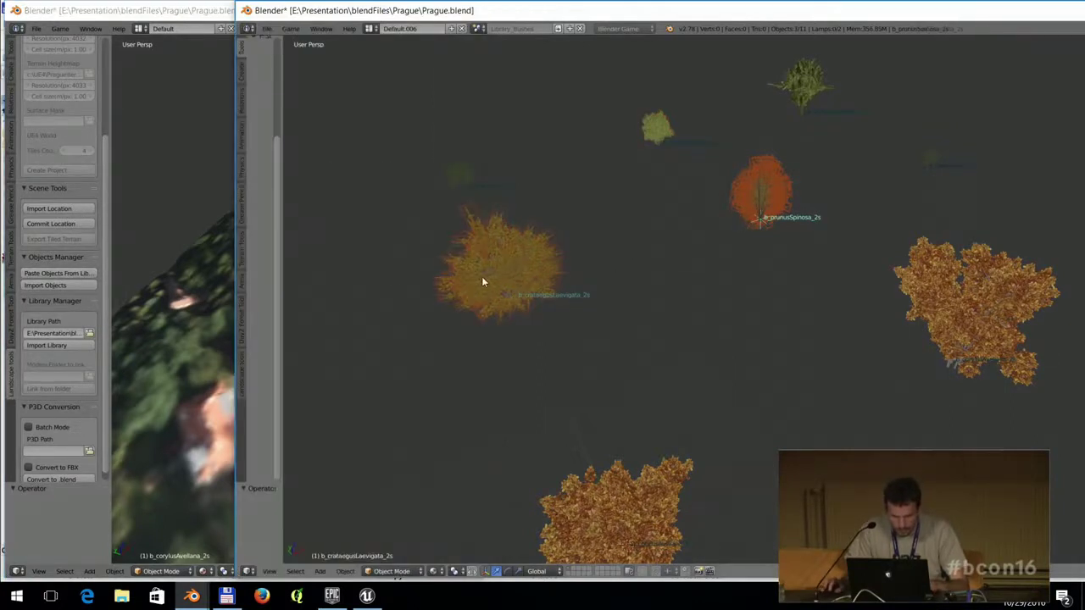
left_click(183, 17)
left_click(369, 276)
left_click(76, 277)
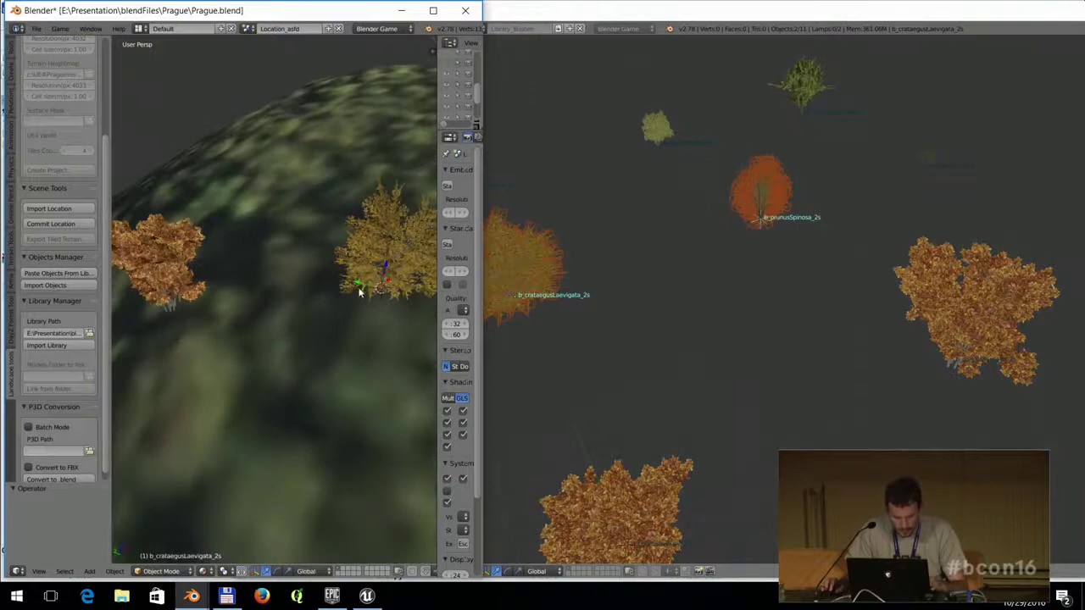
Move the pasted b_crataegusLaevigata_2s bush 4.419 along the Y axis and select b_prunusSpinosa_2s behind it.
key("g")
key("y")
left_click(295, 275)
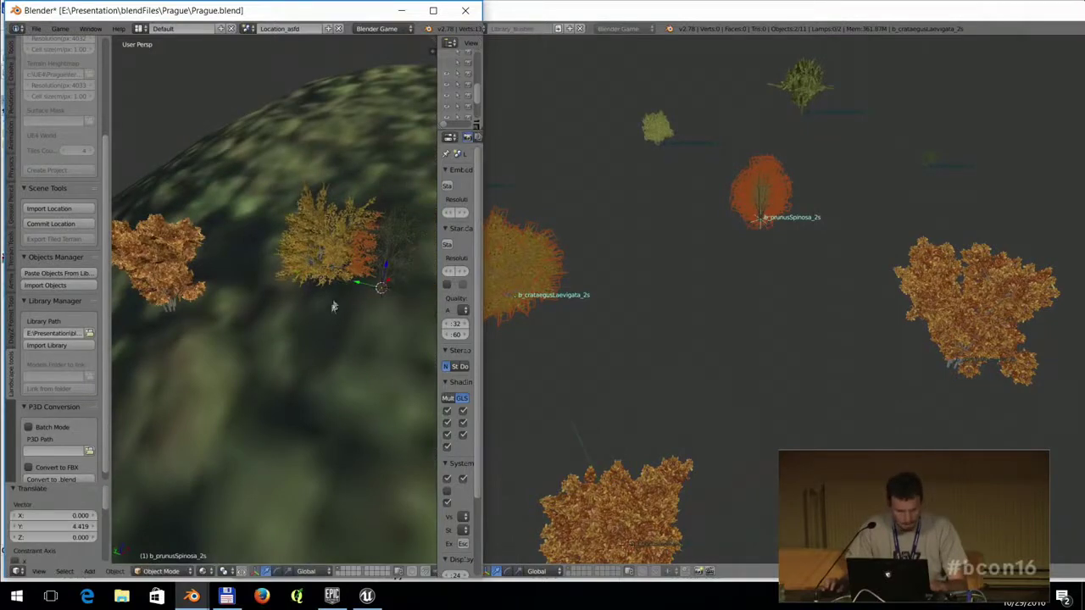
Set the library path to trees.blend in the Prague folder, maximize the terrain window and import the library.
left_click(90, 343)
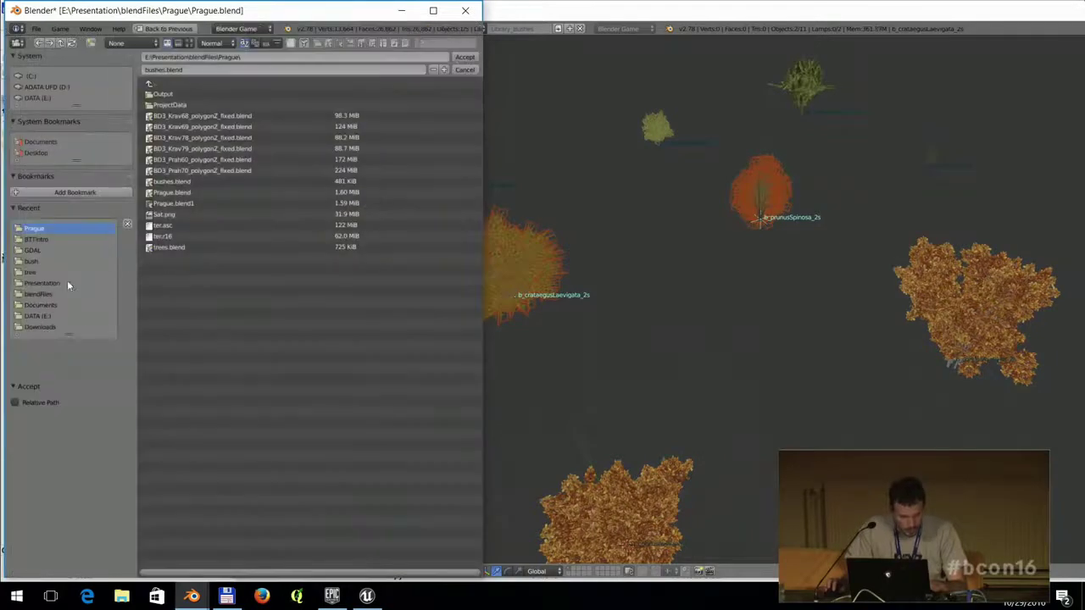
left_click(169, 247)
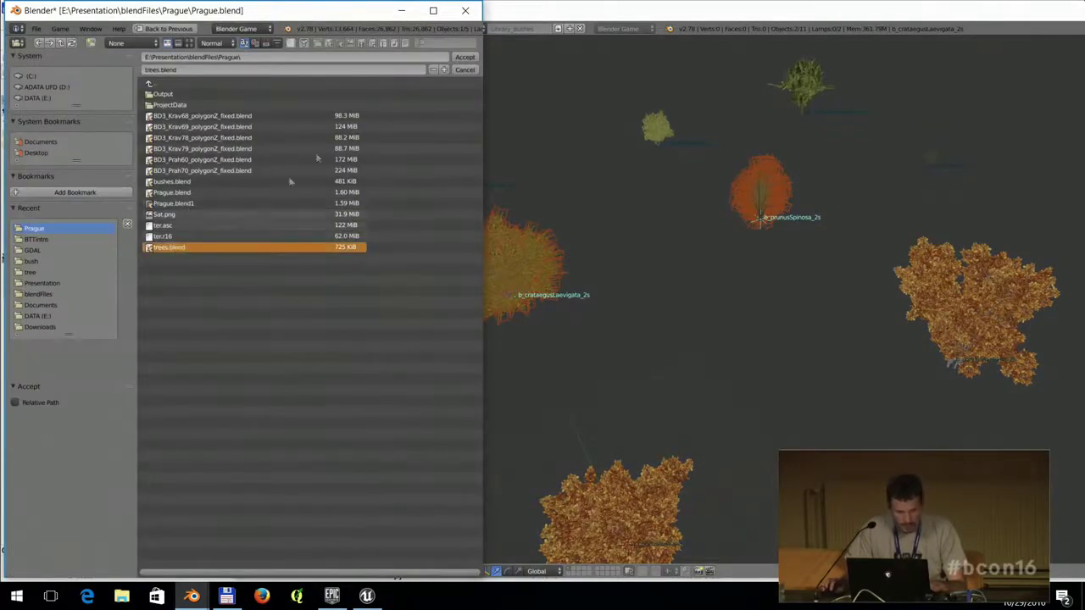
left_click(466, 58)
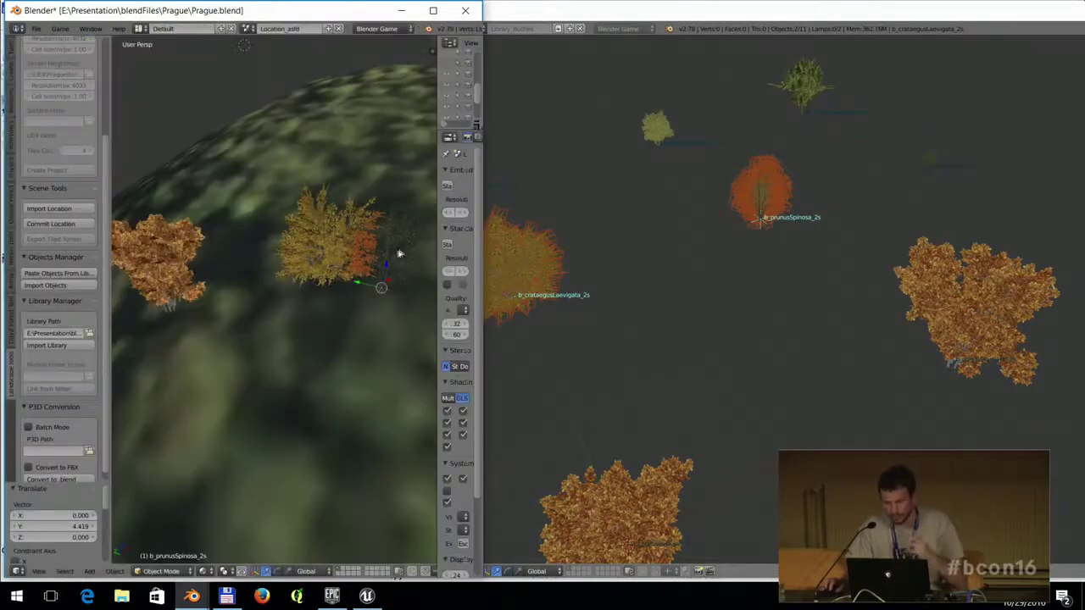
left_click(433, 10)
left_click(65, 342)
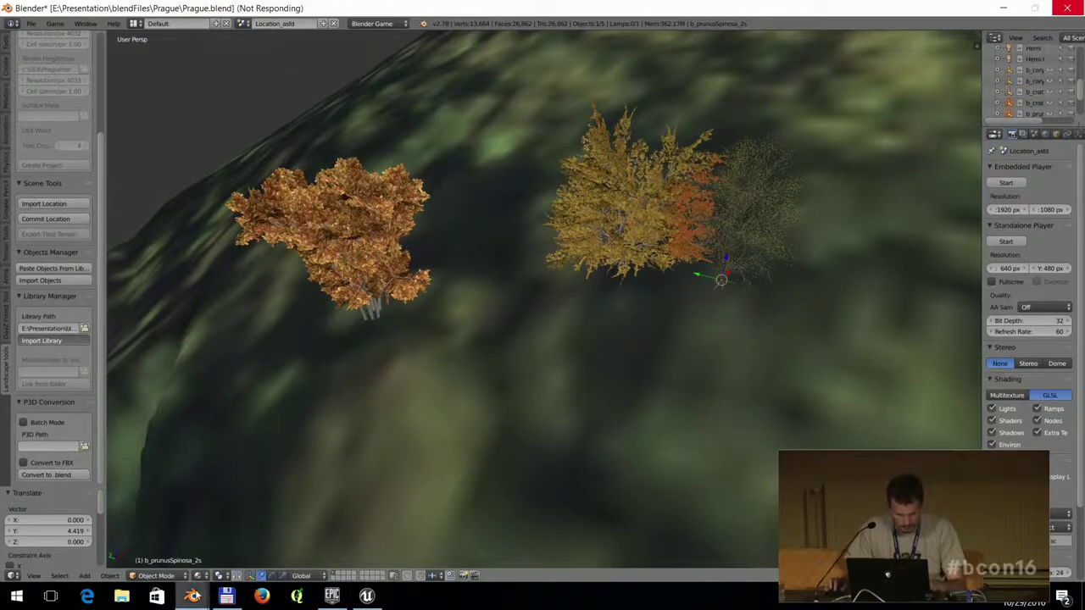
mouse_move(213, 582)
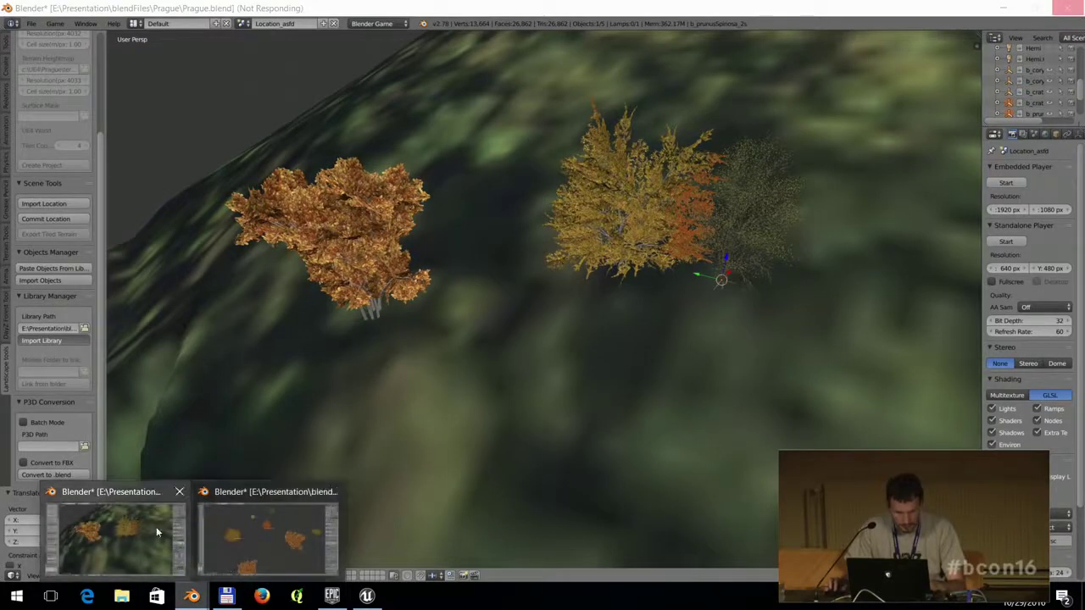
left_click(154, 526)
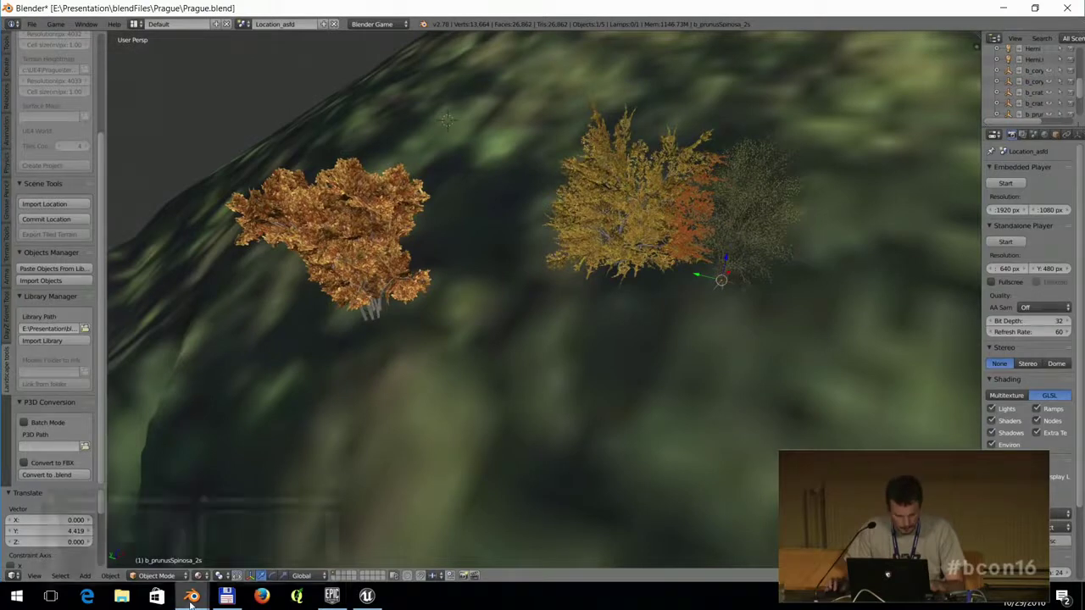
Bring the second Blender window showing Library_trees to the front, shift it fully into view and close it.
mouse_move(193, 600)
left_click(304, 519)
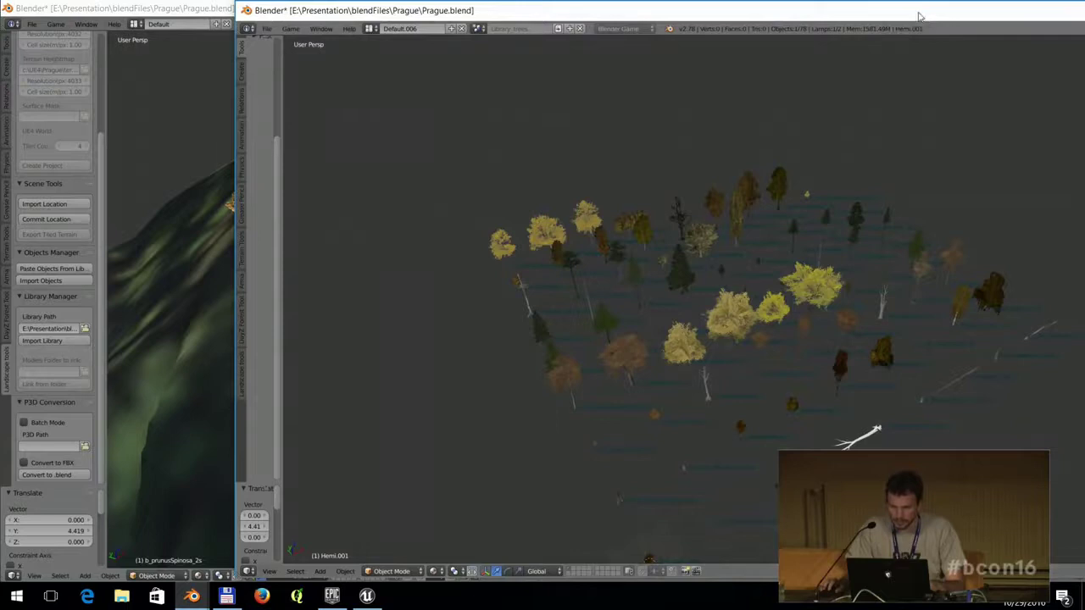
left_click_drag(919, 14, 781, 29)
left_click_drag(1016, 28, 889, 30)
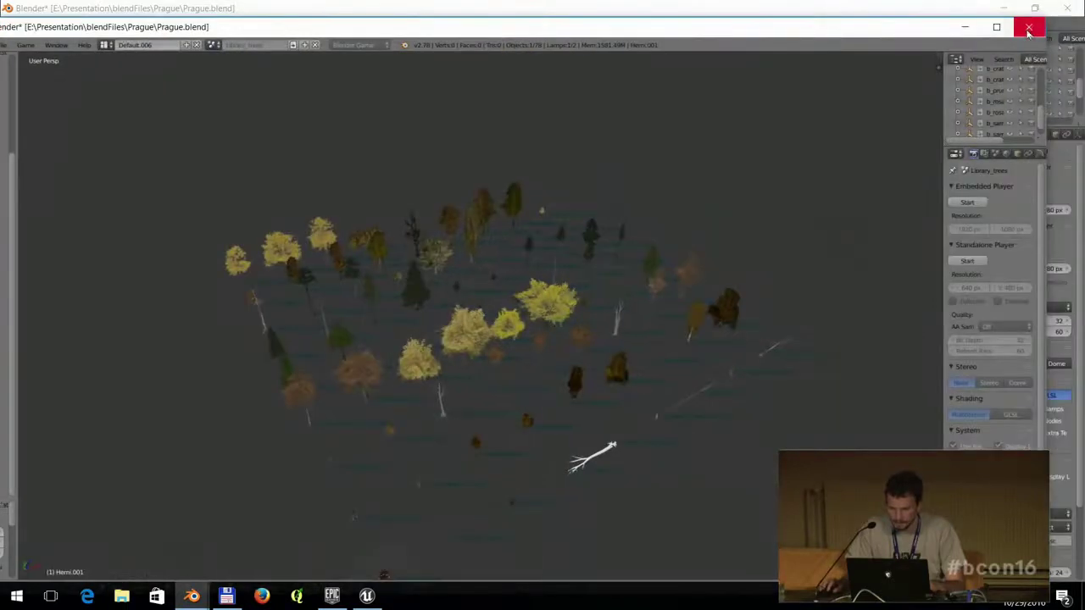
left_click(1028, 29)
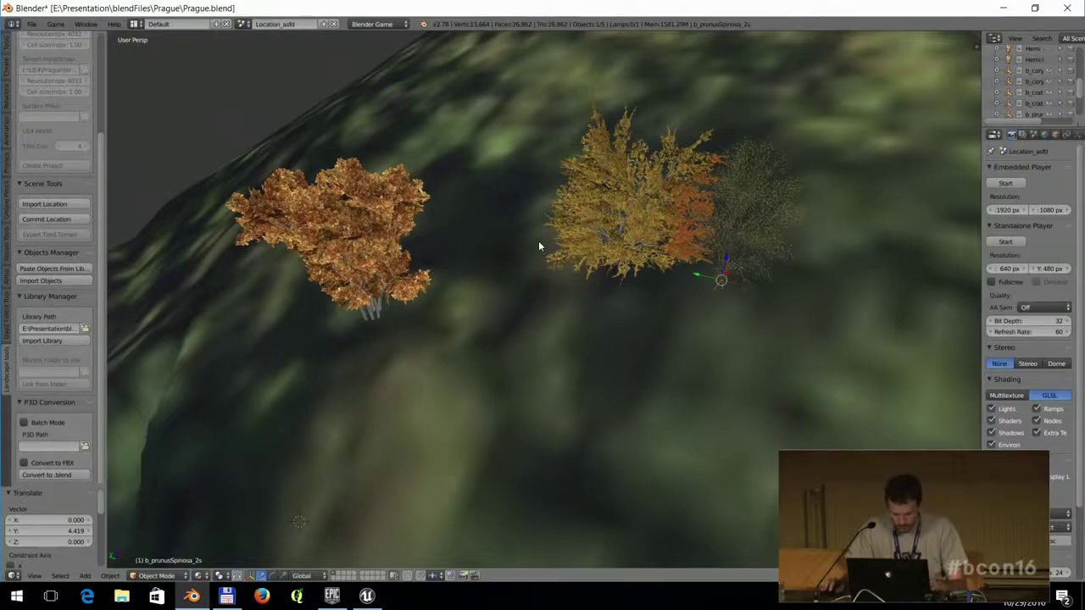
Run Select Object From Library and browse the plant previews of Library_Bushes and Library_trees.
key("space")
type("select obj")
key("Down")
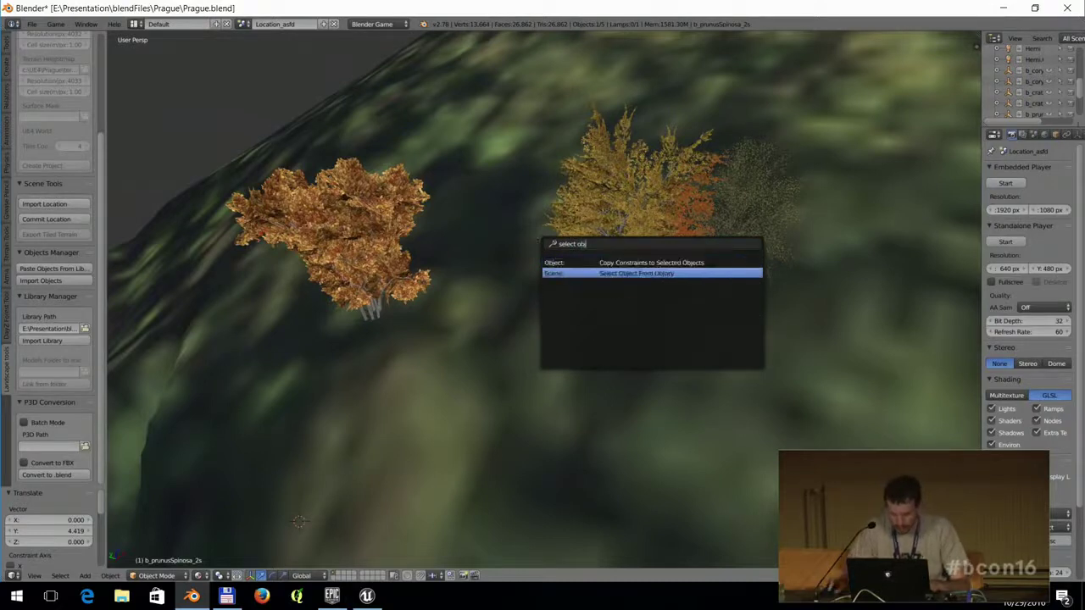
key("Return")
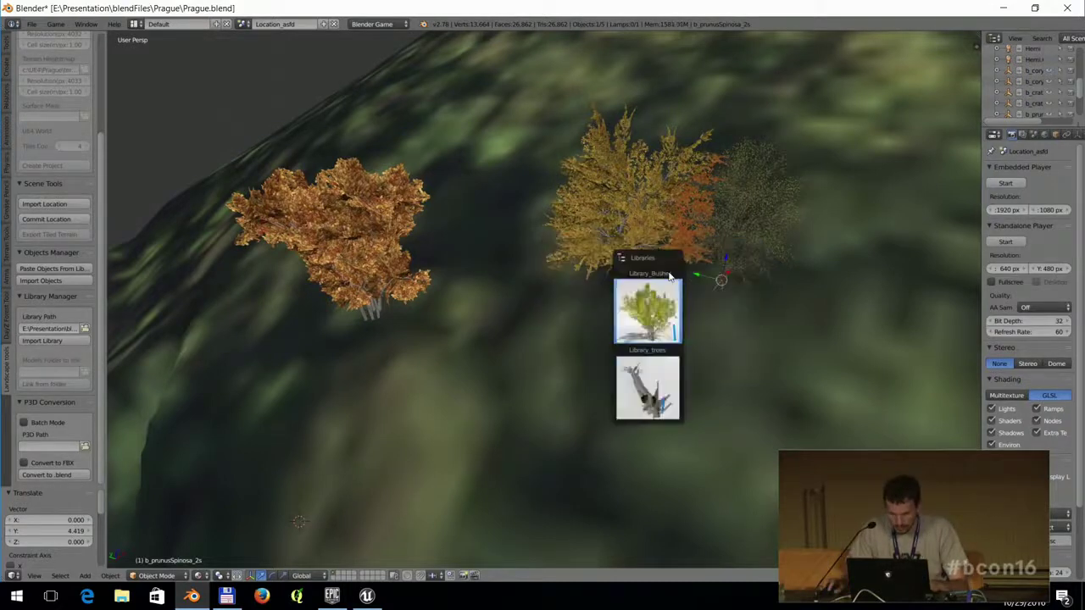
left_click(648, 310)
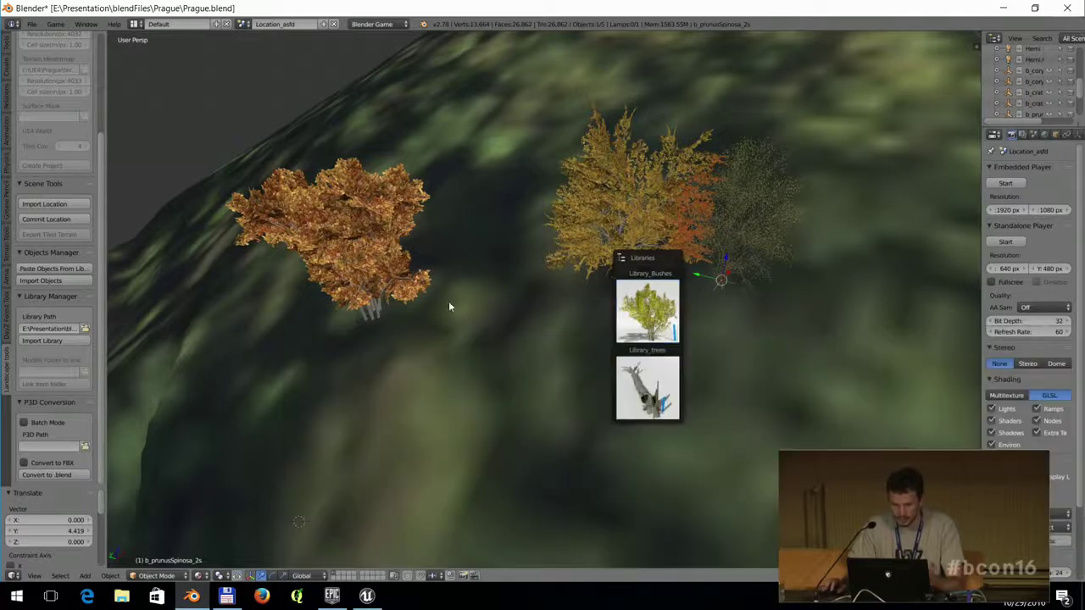
left_click(648, 389)
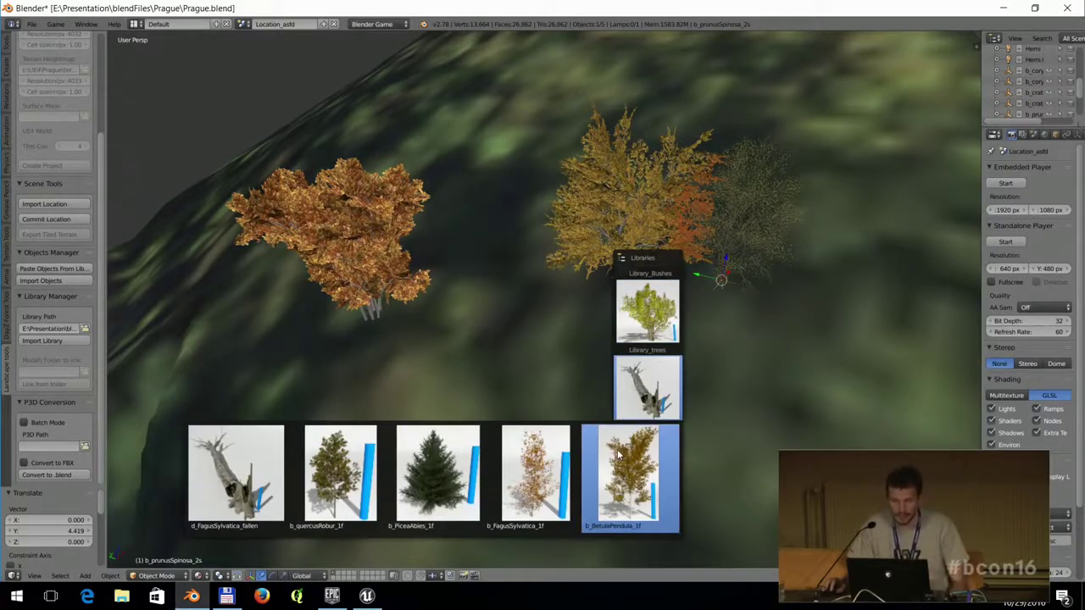
left_click(532, 477)
scroll(606, 329, "down", 5)
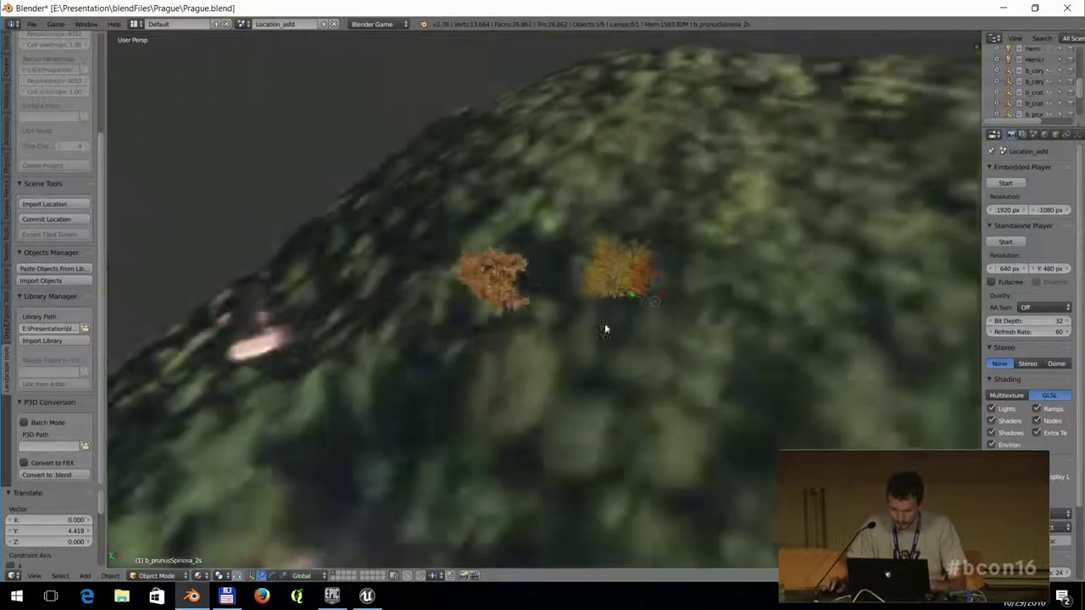
scroll(604, 329, "down", 4)
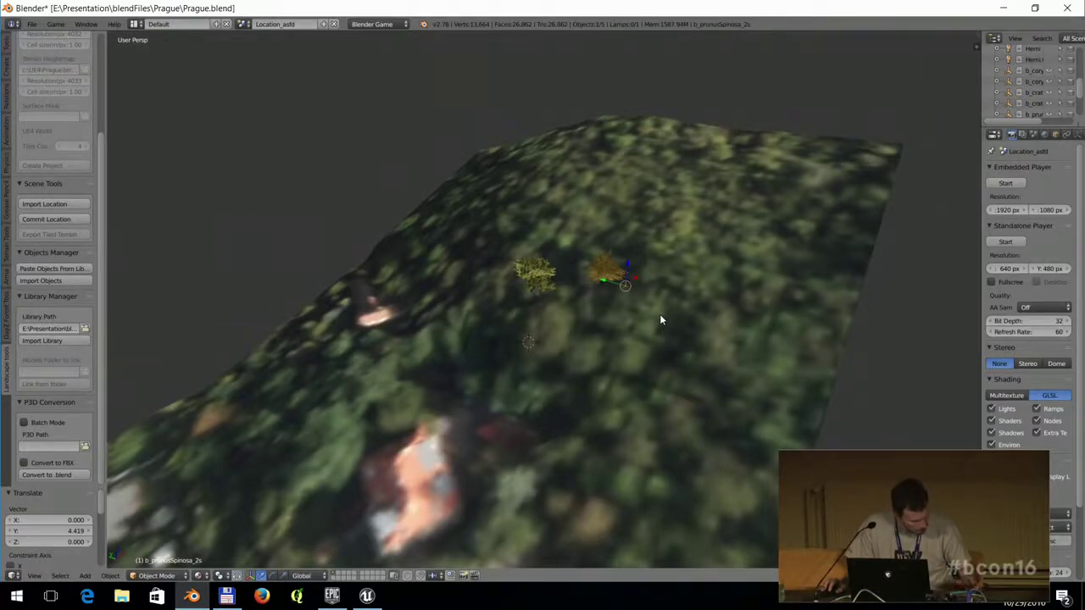
Select the b_corylusAvellana_2s bush and move it up the slope beside the other two bushes, by about 4.7, -1.6, 6.8.
middle_click_drag(637, 283, 627, 293)
right_click(543, 280)
middle_click_drag(542, 280, 578, 294)
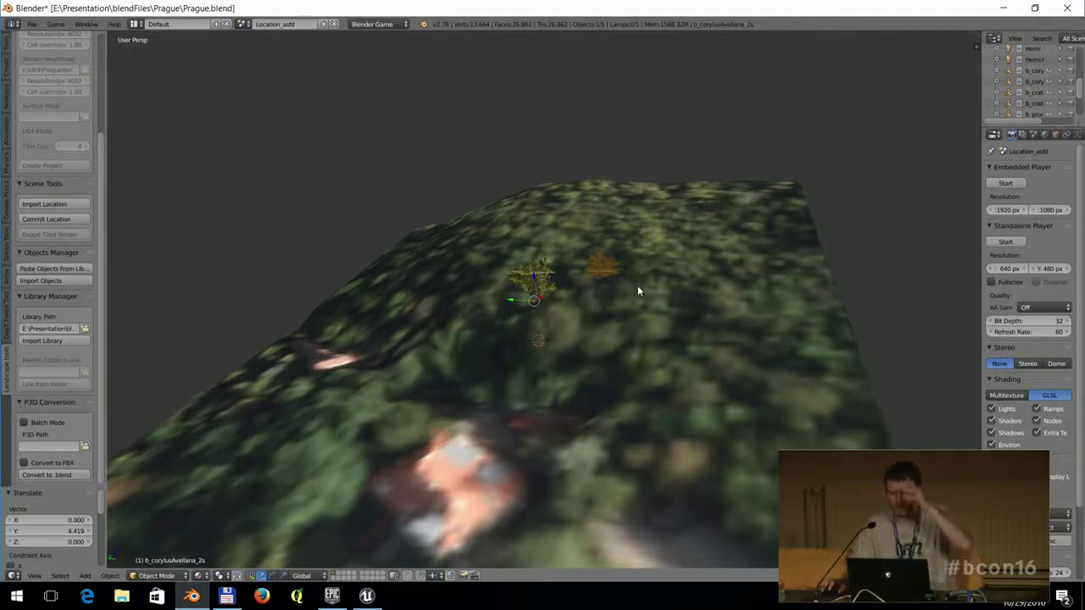
middle_click_drag(516, 320, 551, 296)
key("g")
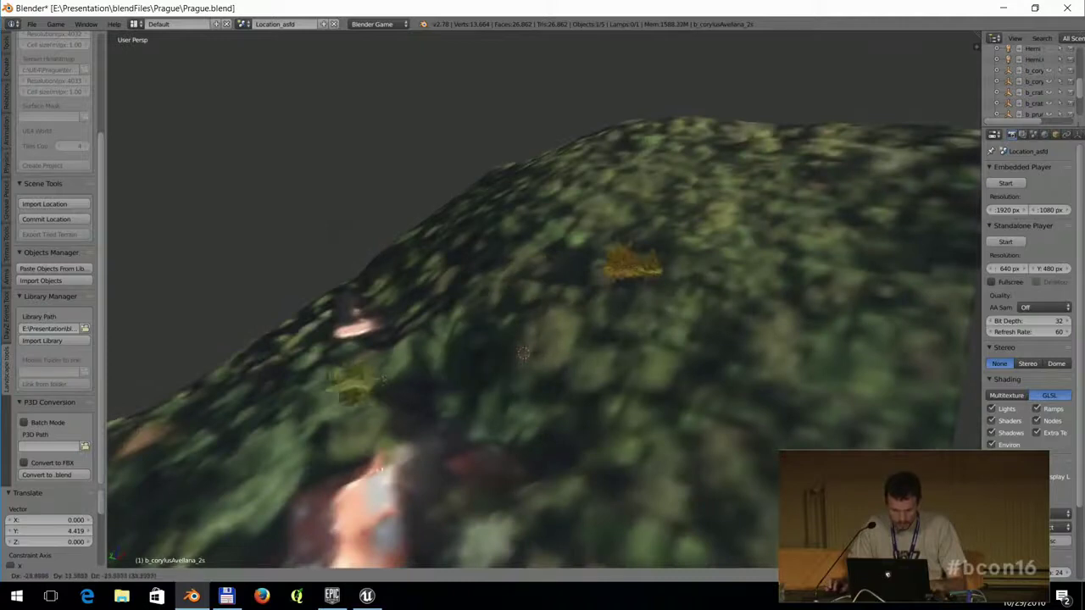
left_click(619, 251)
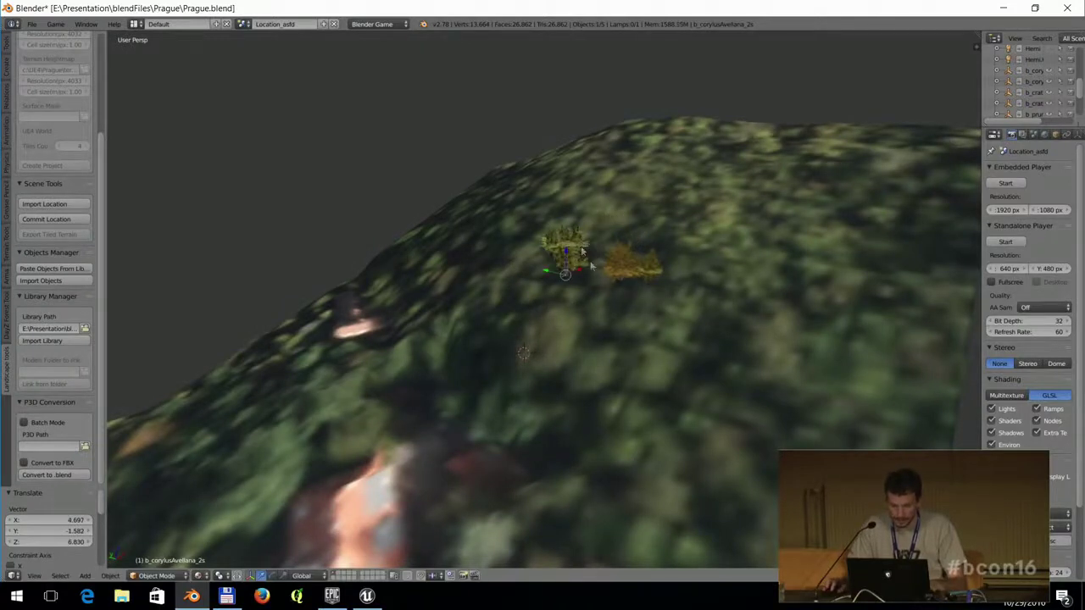
Select all three pasted bushes and try moving them together across the slope.
scroll(613, 273, "up", 3)
right_click(678, 270, "shift")
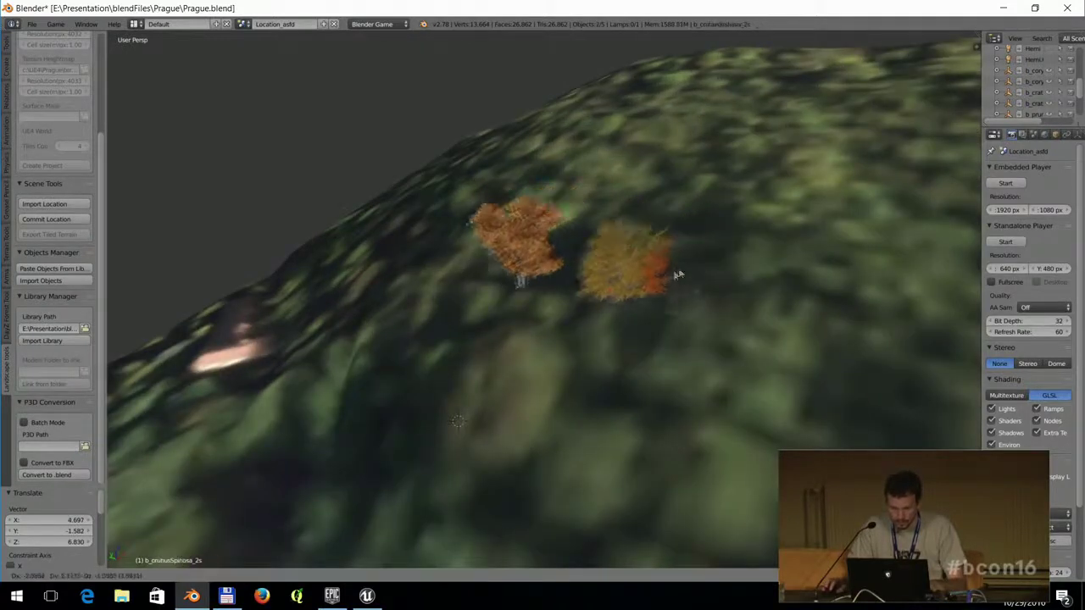
key("g")
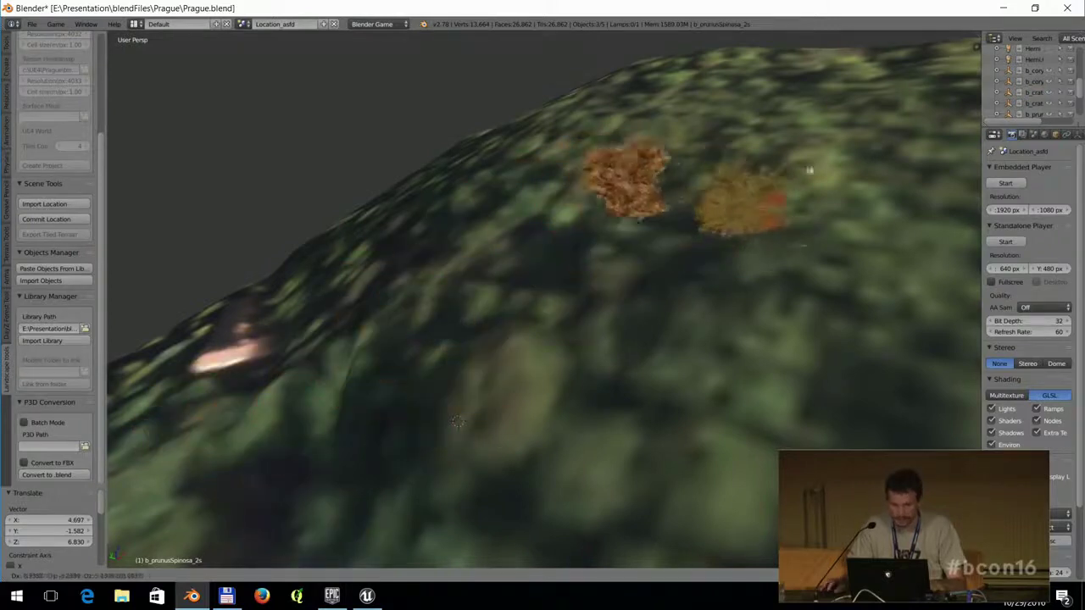
left_click(733, 193)
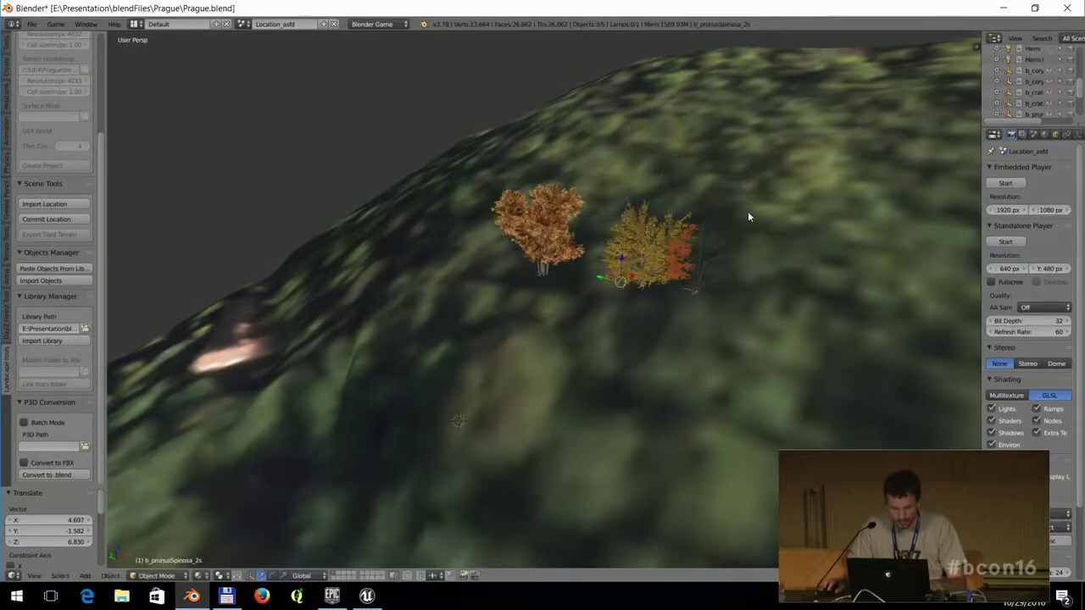
Try rotating the three selected bushes together about the global Z axis.
key("r")
key("y")
key("z")
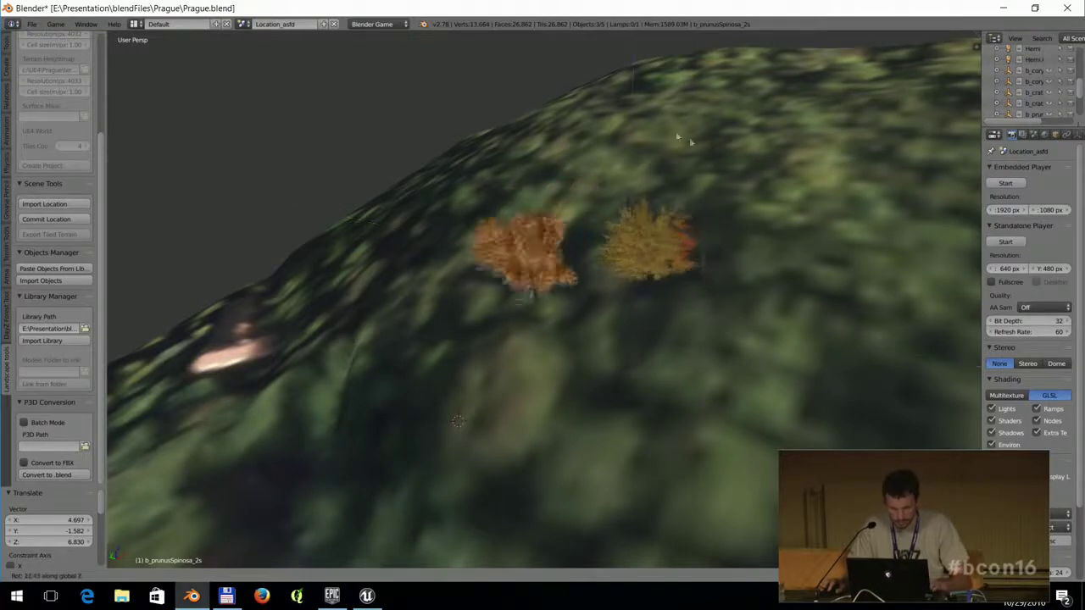
right_click(703, 258)
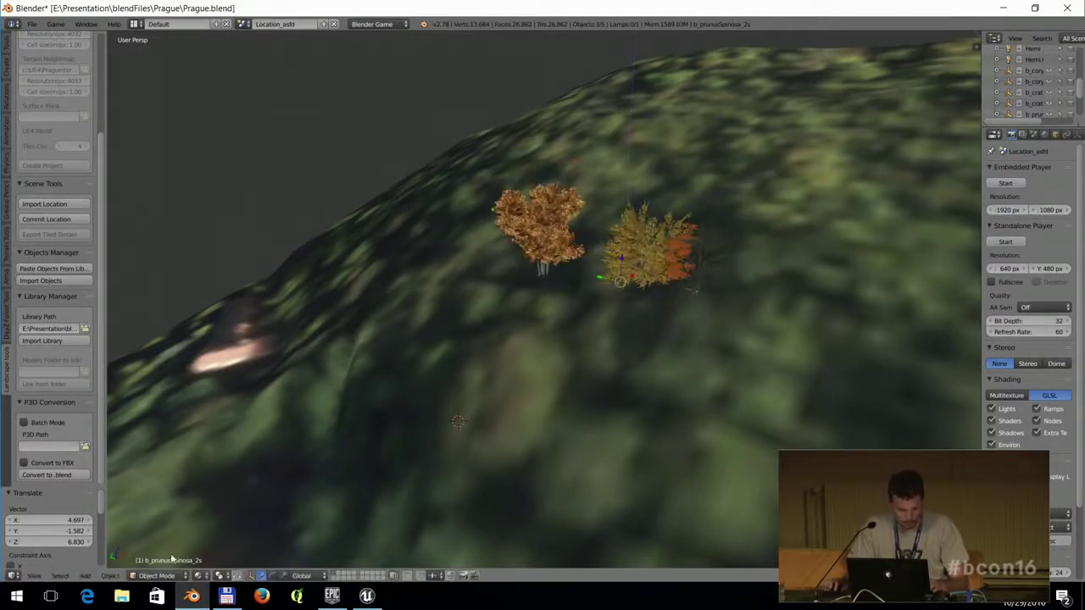
Select Terrain_asfd, switch it to Sculpt Mode and raise the slope beneath the three bushes.
scroll(1036, 111, "up", 5)
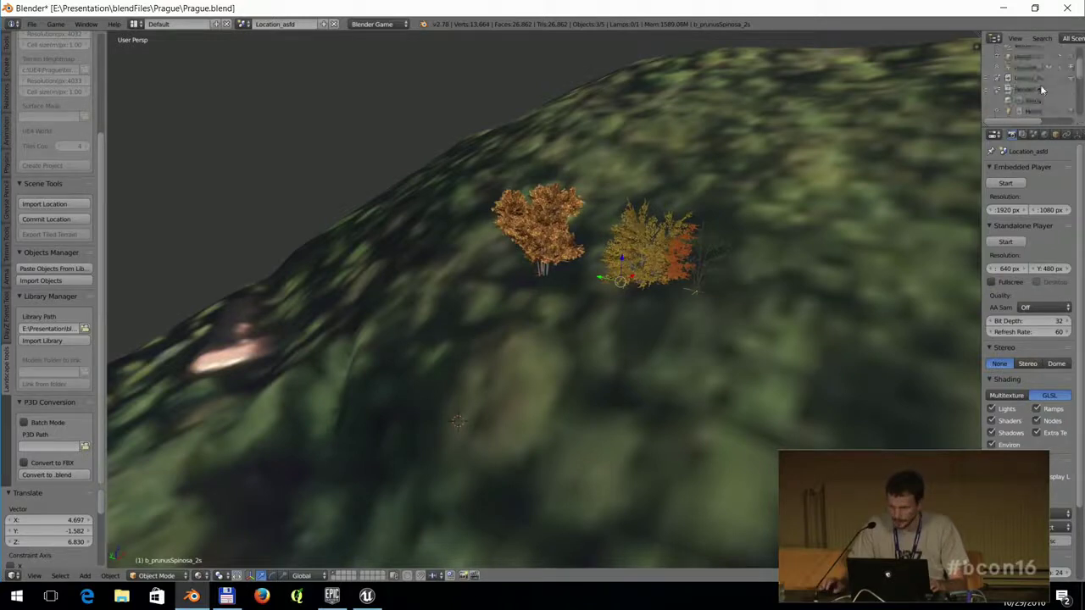
left_click(994, 57)
scroll(1066, 116, "down", 1)
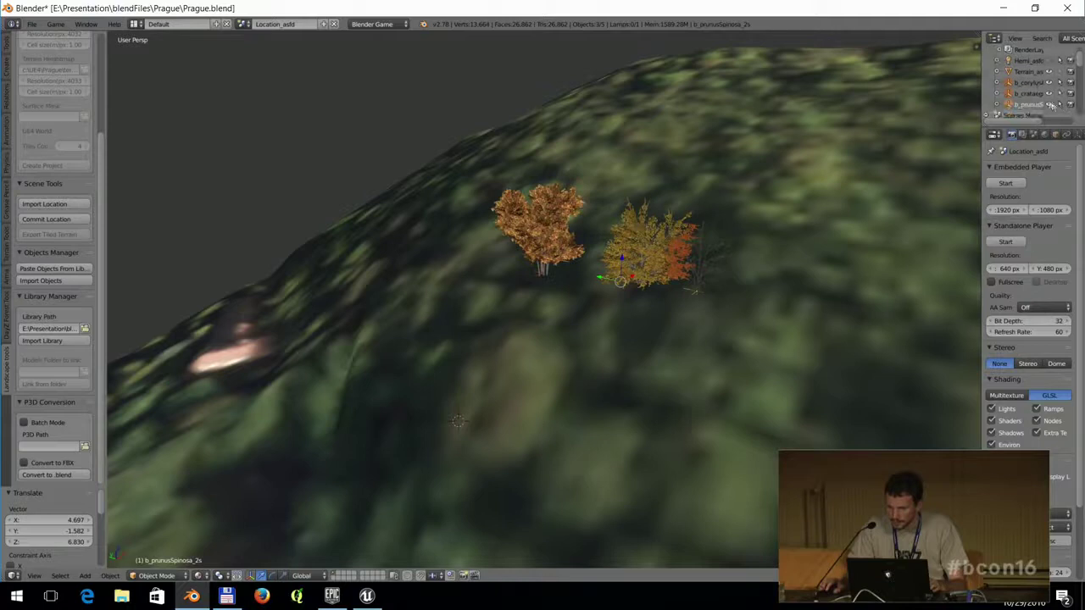
left_click(1028, 71)
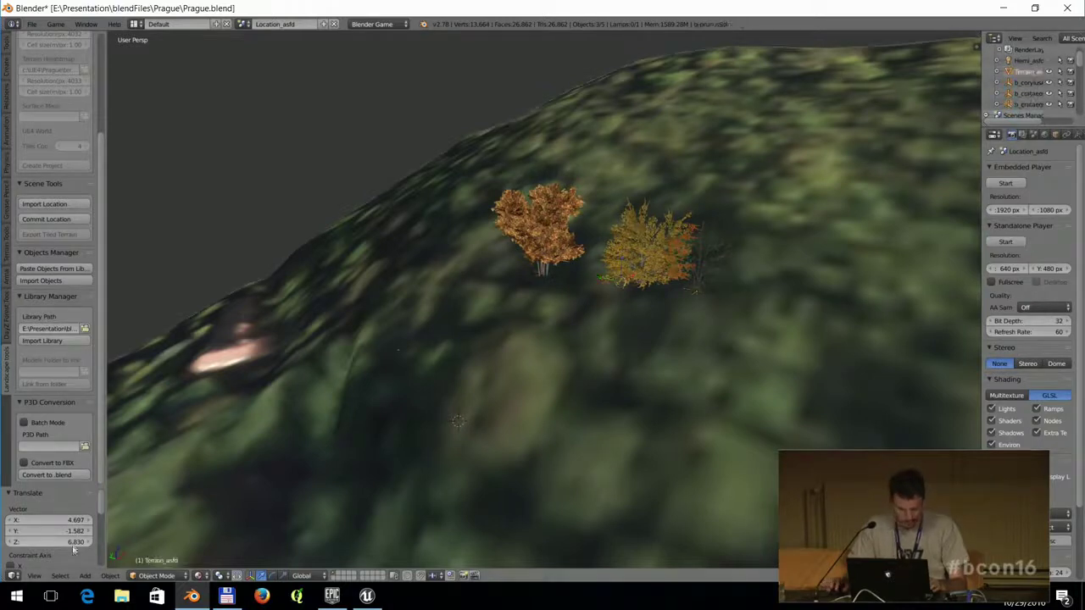
left_click(157, 575)
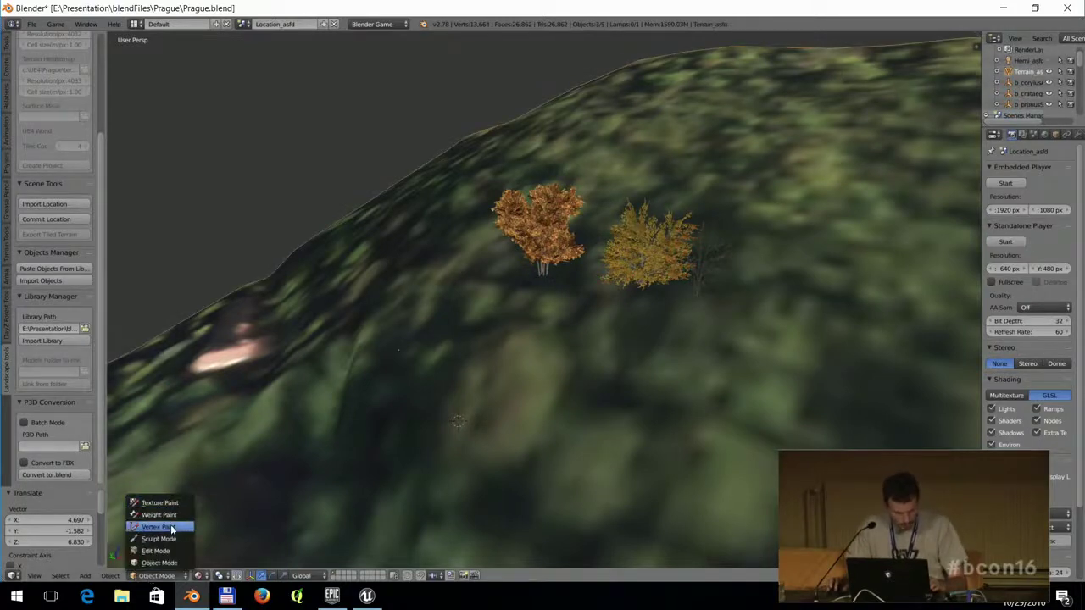
left_click(158, 539)
mouse_move(538, 307)
left_mouse_down()
mouse_move(522, 276)
mouse_move(704, 257)
mouse_move(576, 251)
mouse_move(664, 221)
mouse_move(514, 260)
mouse_move(728, 305)
mouse_move(715, 257)
mouse_move(530, 346)
left_mouse_up()
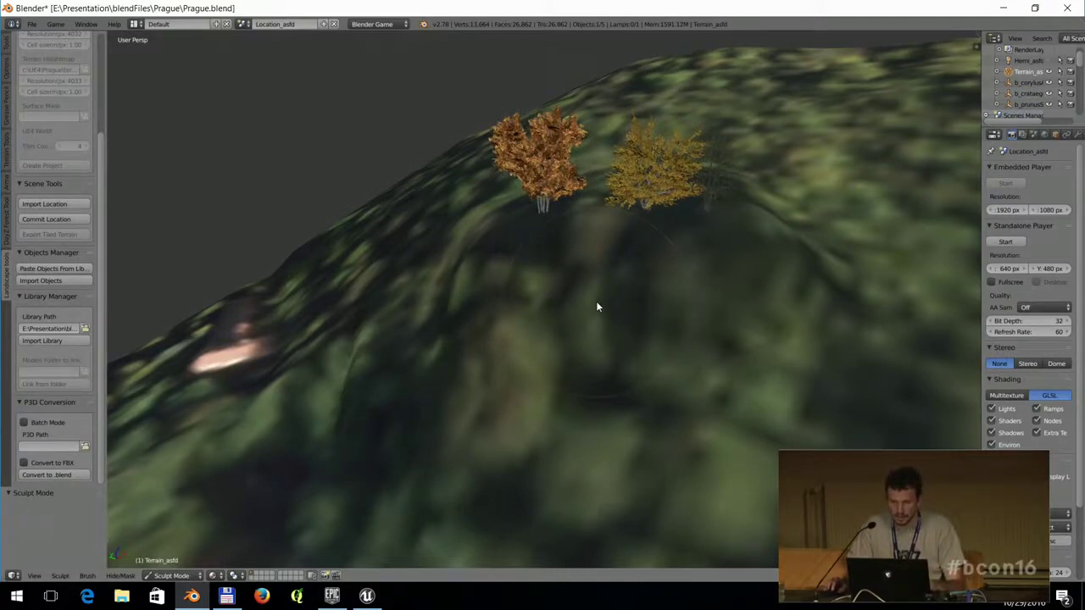
Return Terrain_asfd from Sculpt Mode to Object Mode.
left_click(183, 575)
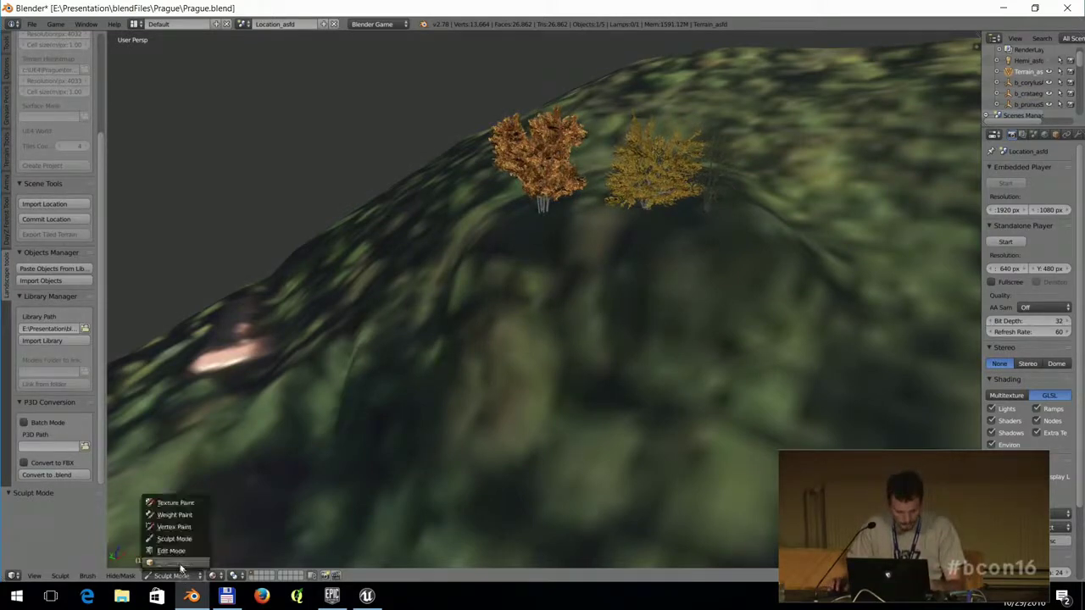
left_click(193, 558)
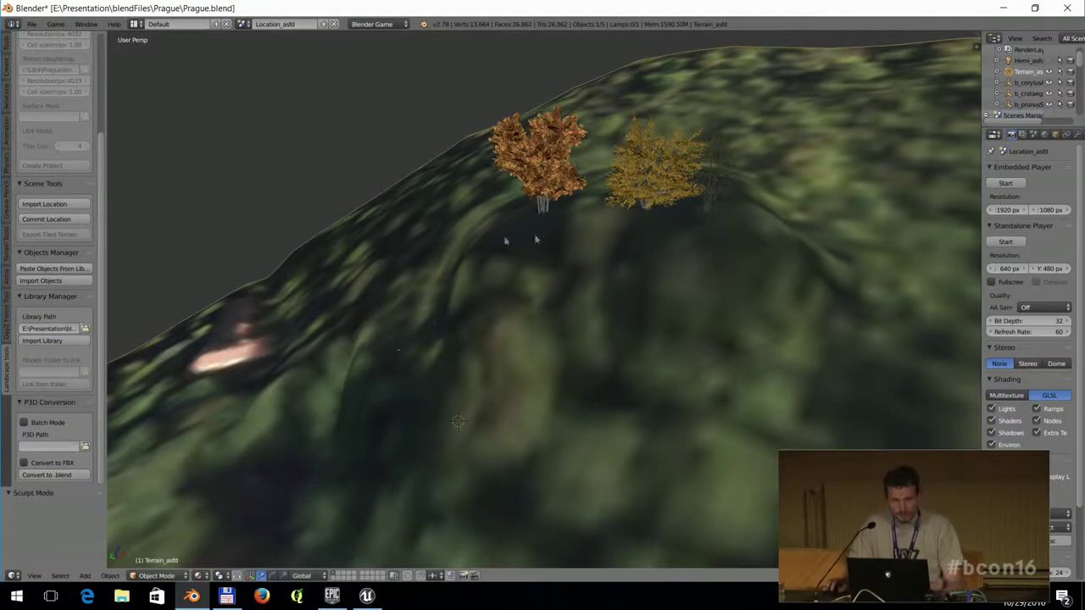
scroll(614, 216, "down", 4)
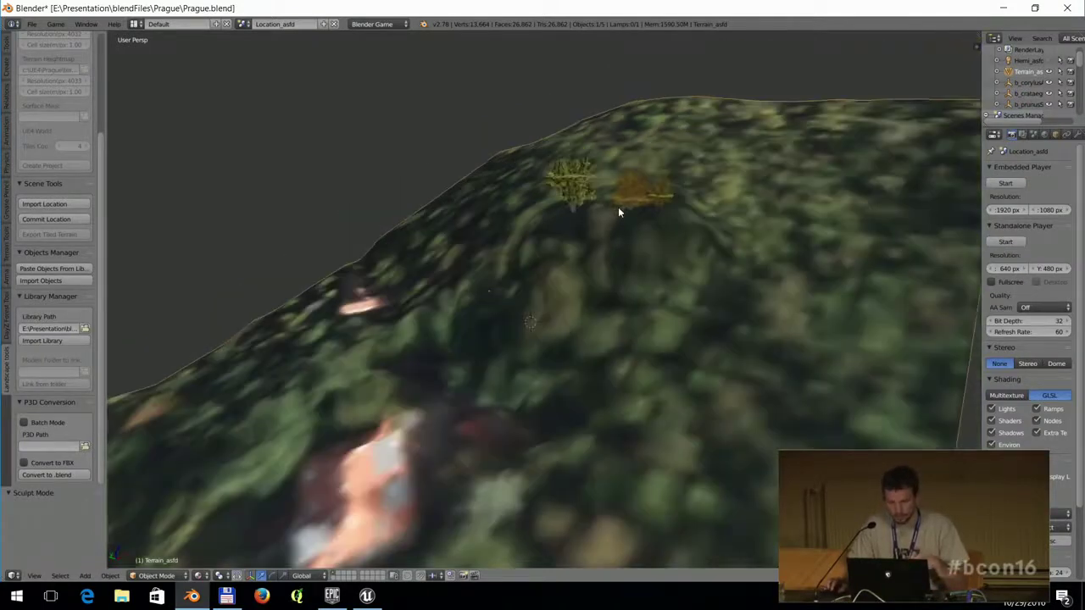
scroll(53, 194, "up", 5)
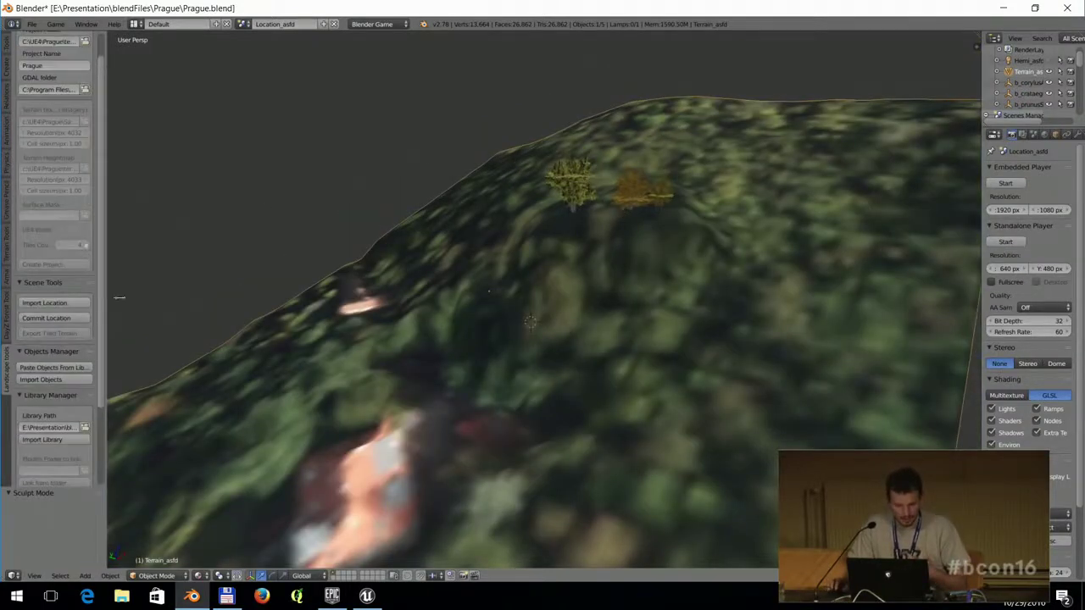
Switch to the Unreal Editor and examine the Prague landscape and its buildings in a full-screen viewport, selecting landscape tiles.
key("alt+Tab")
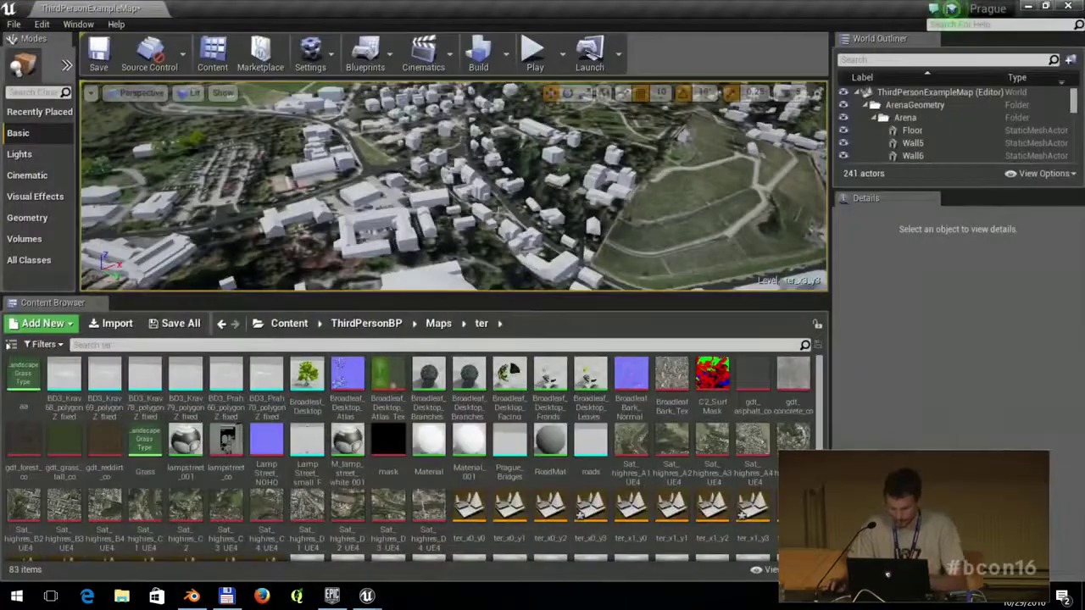
left_click(500, 212)
key("F11")
right_click_drag(500, 212, 371, 290)
key("s")
key("w")
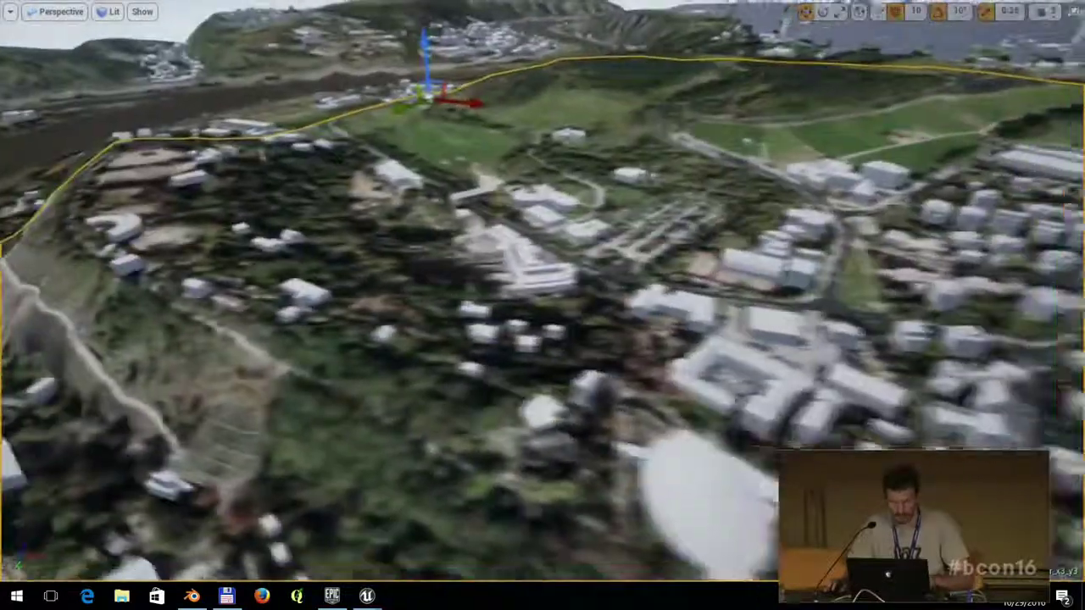
right_click(292, 90)
right_click(67, 72)
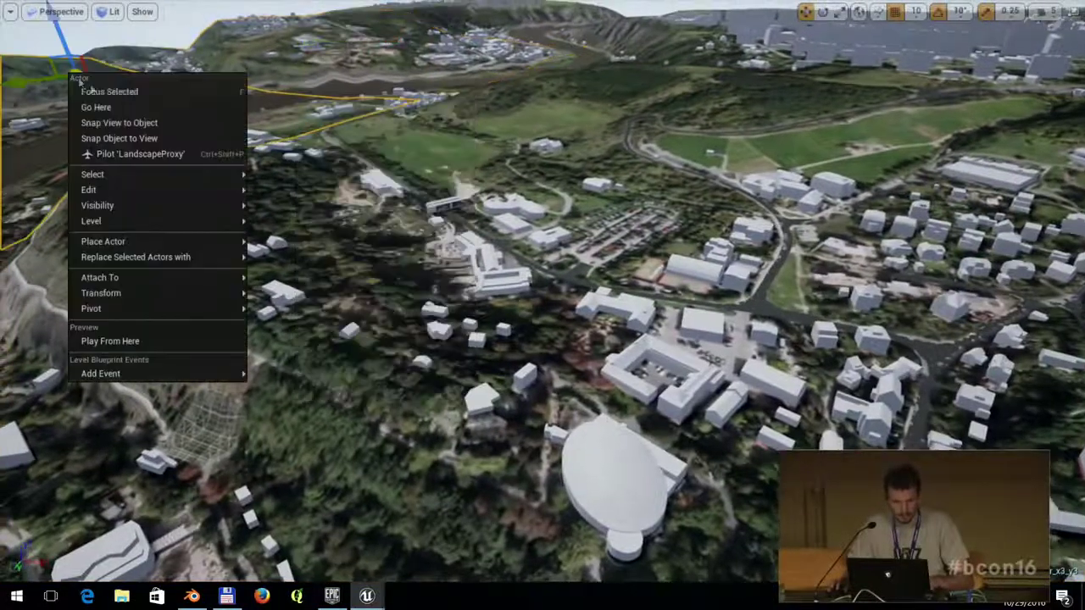
left_click(542, 30)
left_click(634, 42)
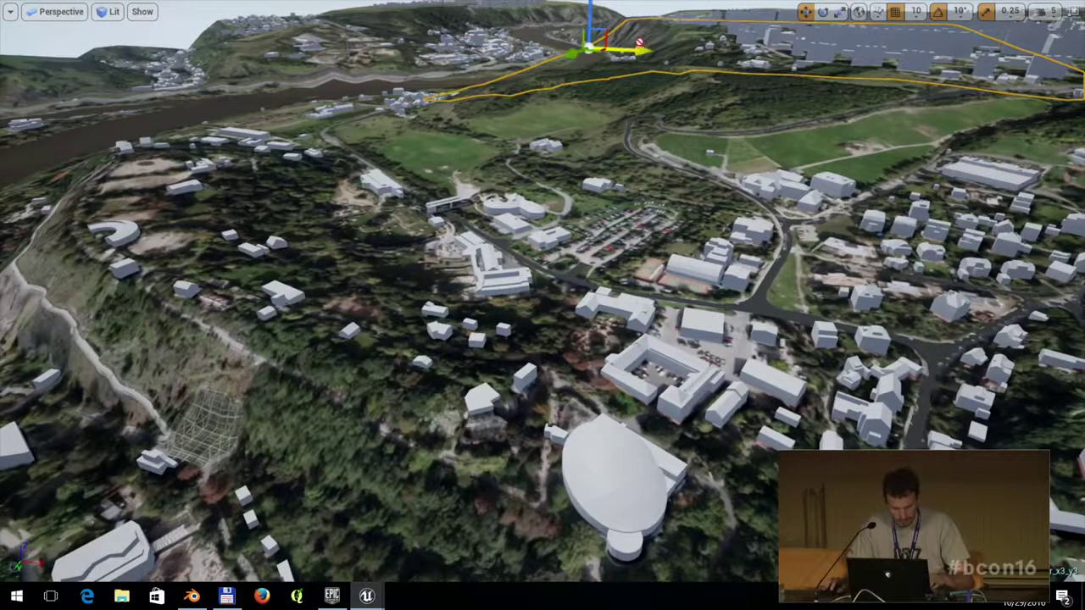
key("F11")
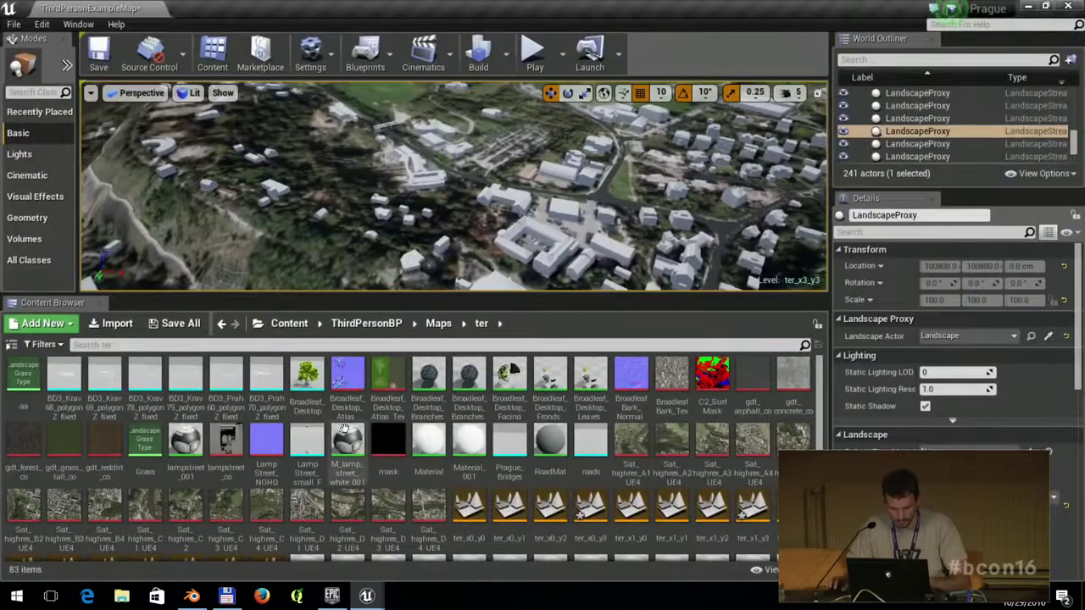
Switch back to Blender, open the Scenes Manager scene and view the terrain preview orthographically from above.
left_click(191, 596)
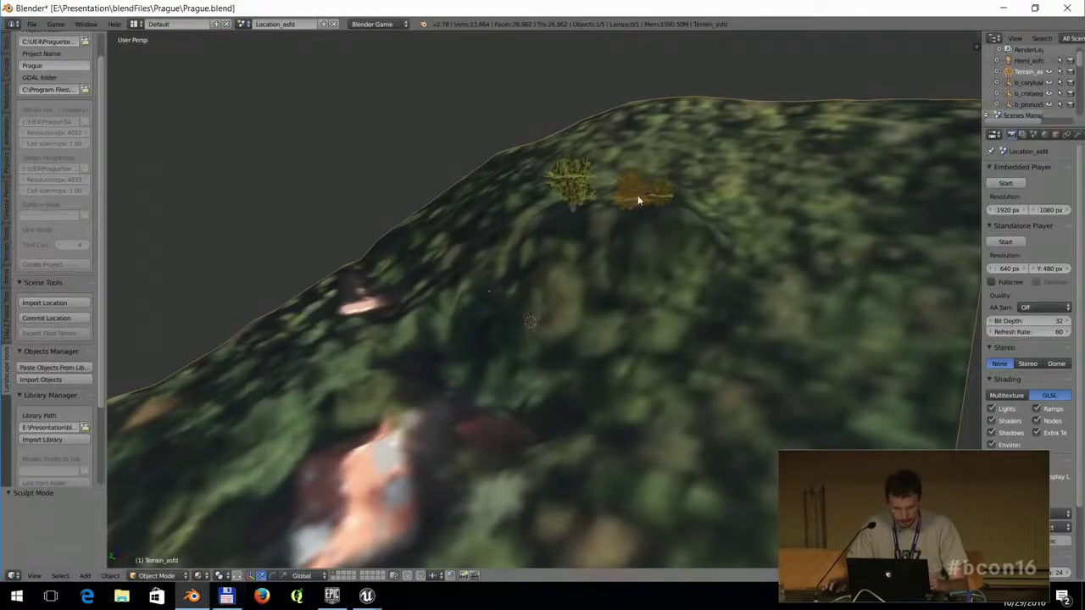
left_click(243, 24)
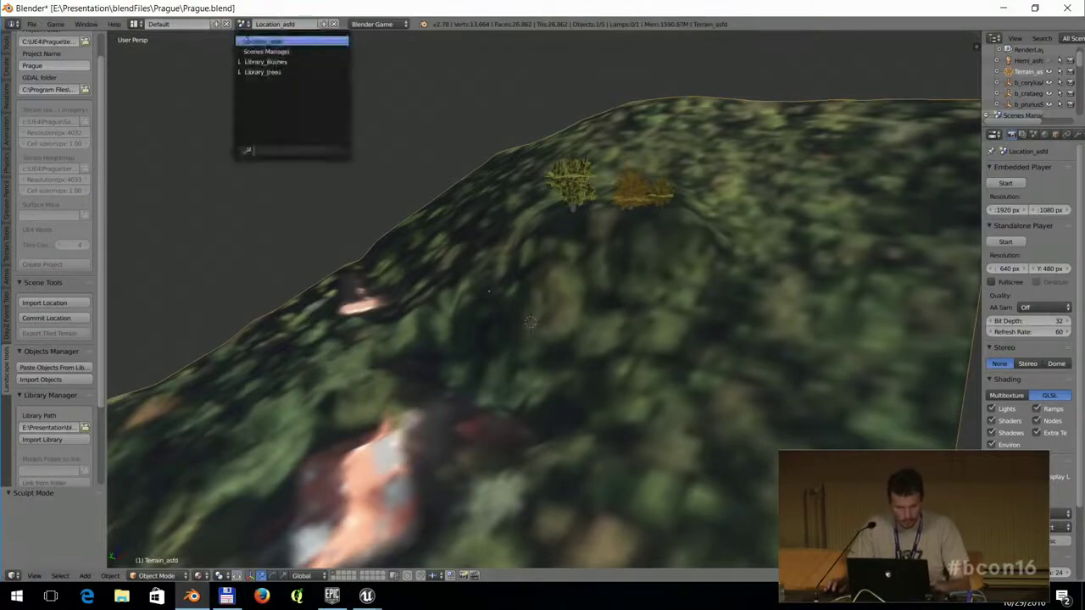
left_click(266, 52)
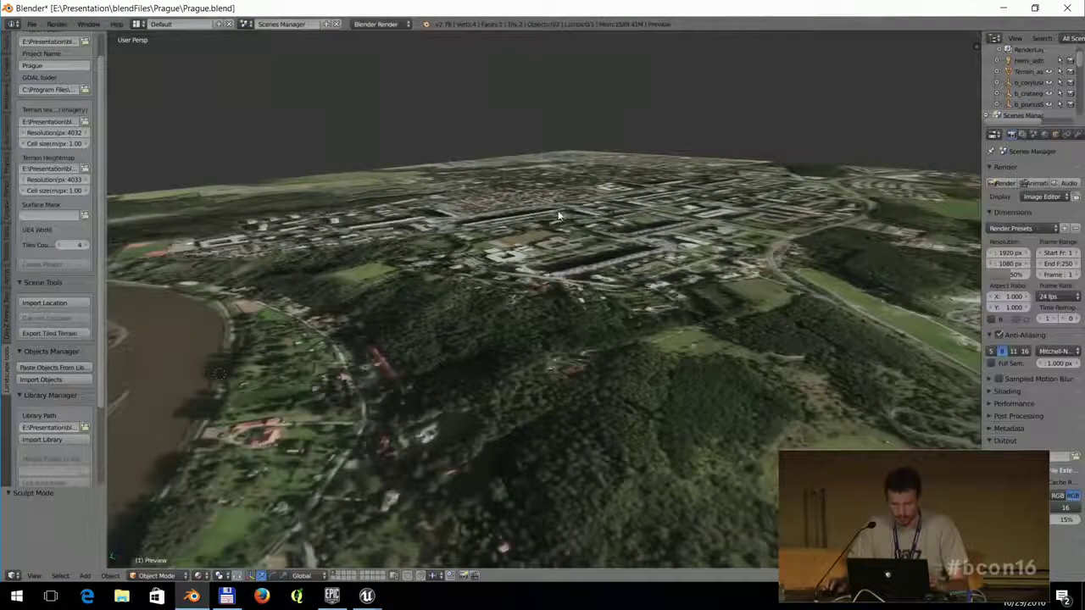
key("KP_7")
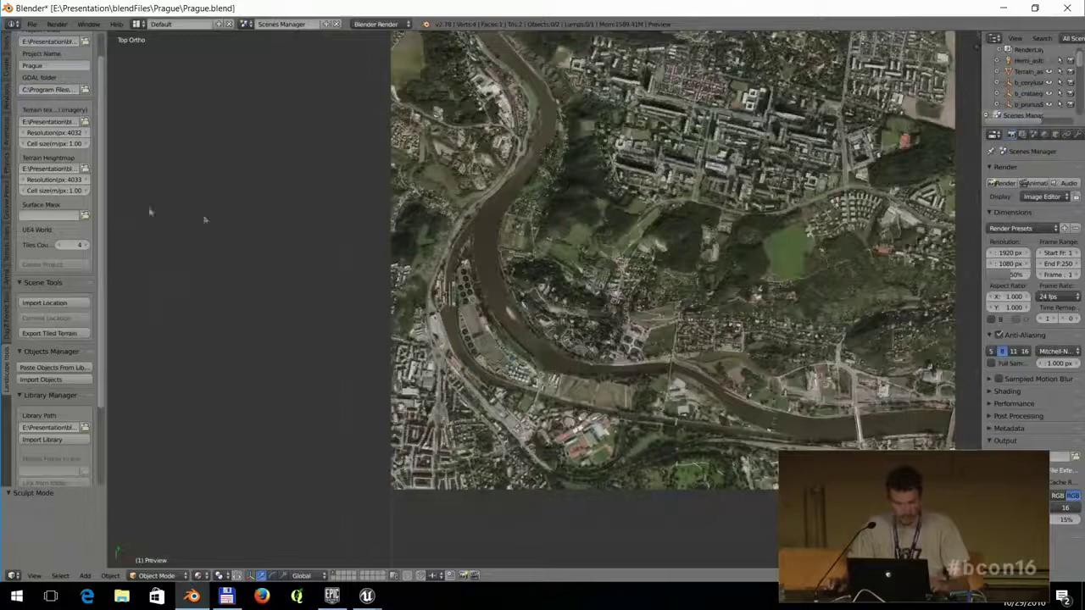
Widen the Landscape Tools settings area so the full project paths are readable beside the terrain preview.
scroll(91, 208, "up", 2)
left_click_drag(106, 267, 322, 269)
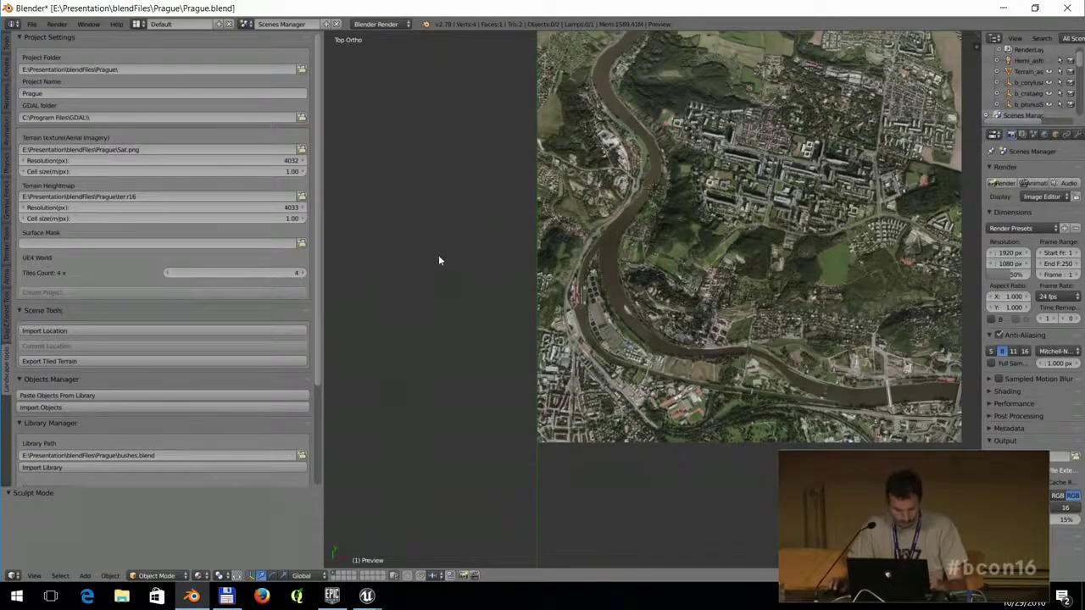
scroll(714, 240, "up", 4)
scroll(619, 265, "up", 3)
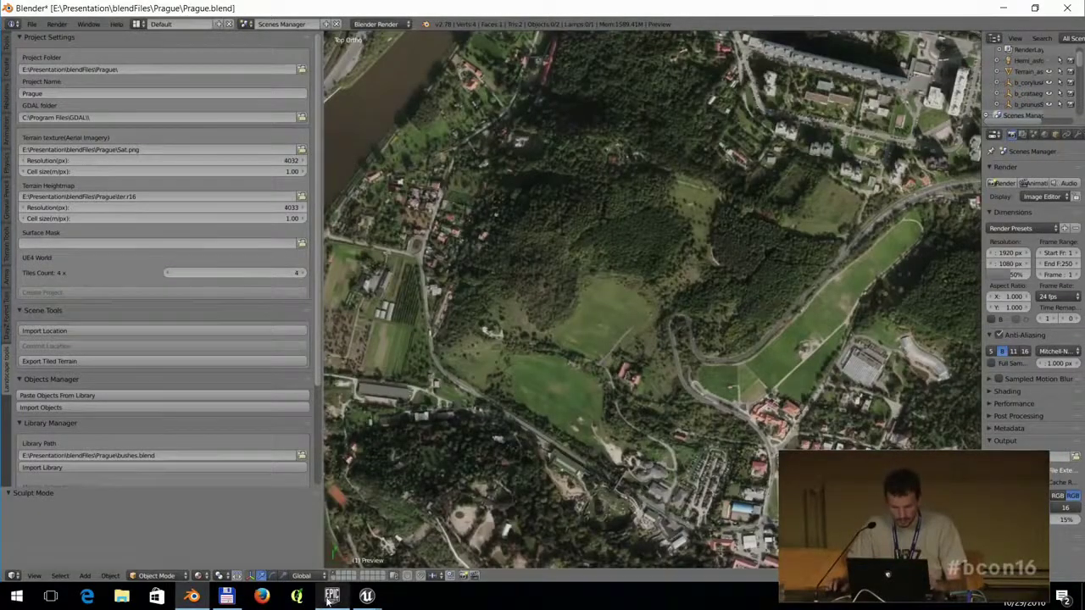
Switch to the Unreal Editor, select the BD3_Krav79_polygonZ_fixed buildings mesh in the level and copy it.
left_click(226, 596)
mouse_move(367, 596)
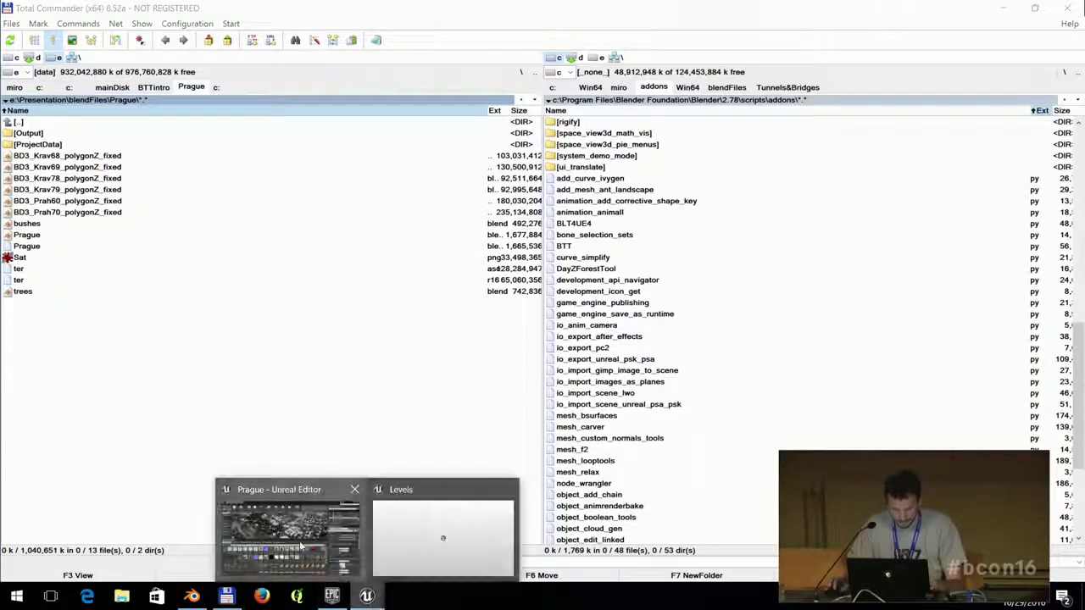
left_click(302, 542)
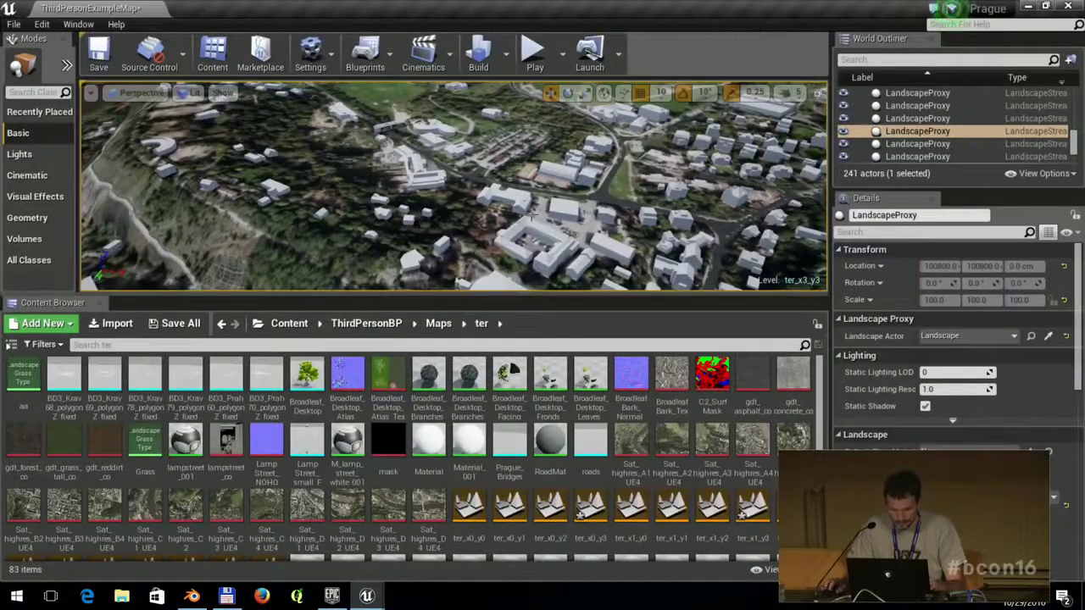
left_click(530, 223)
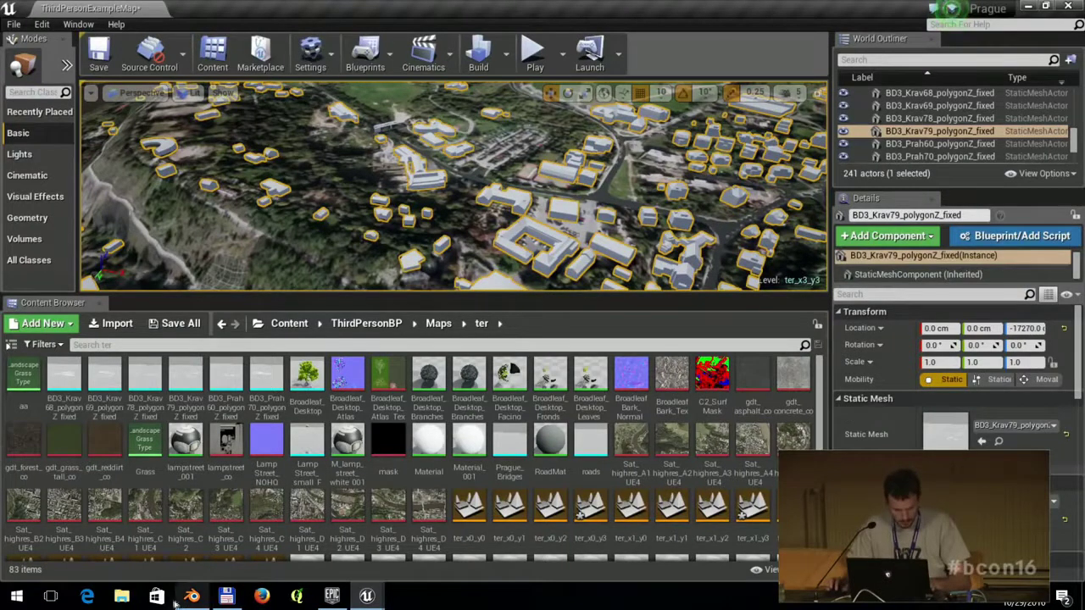
Start a new text document in Notepad++ and paste the copied Unreal actor definition into it.
left_click(1026, 7)
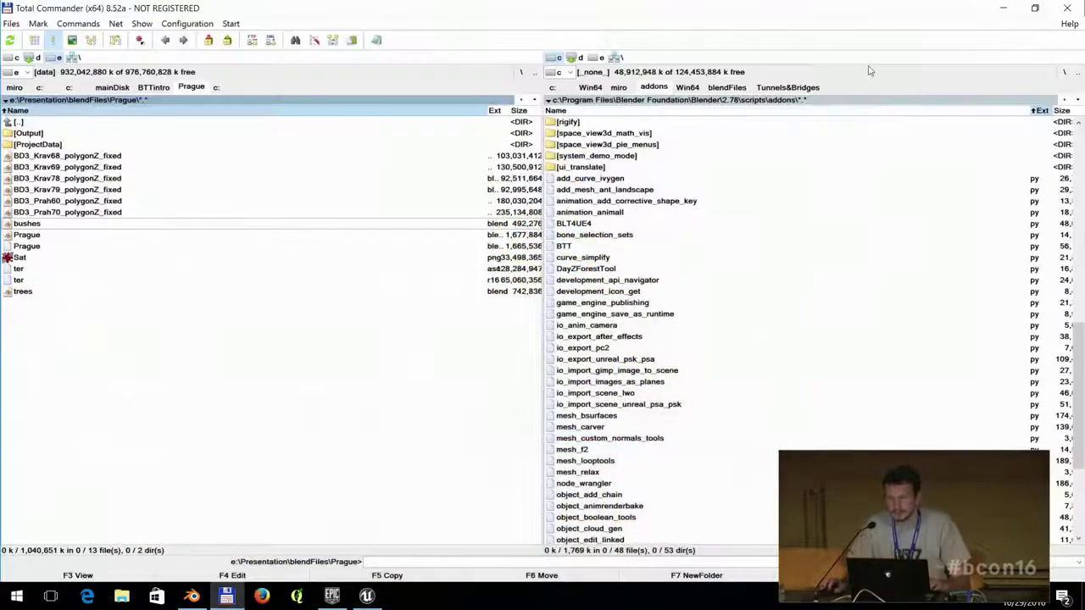
left_click(1003, 9)
left_click(1004, 9)
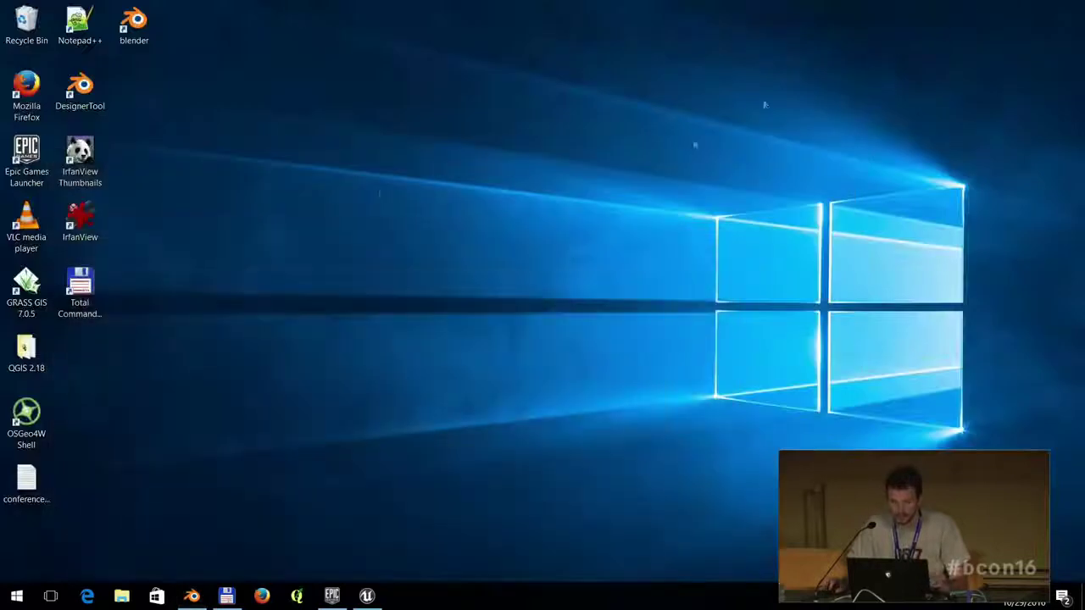
double_click(80, 26)
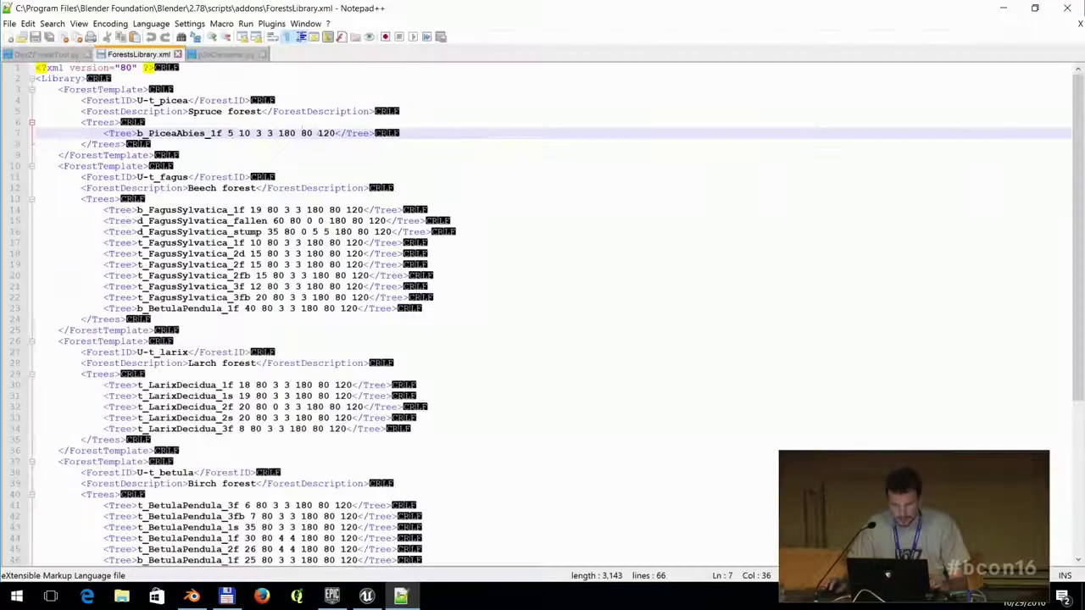
left_click(10, 37)
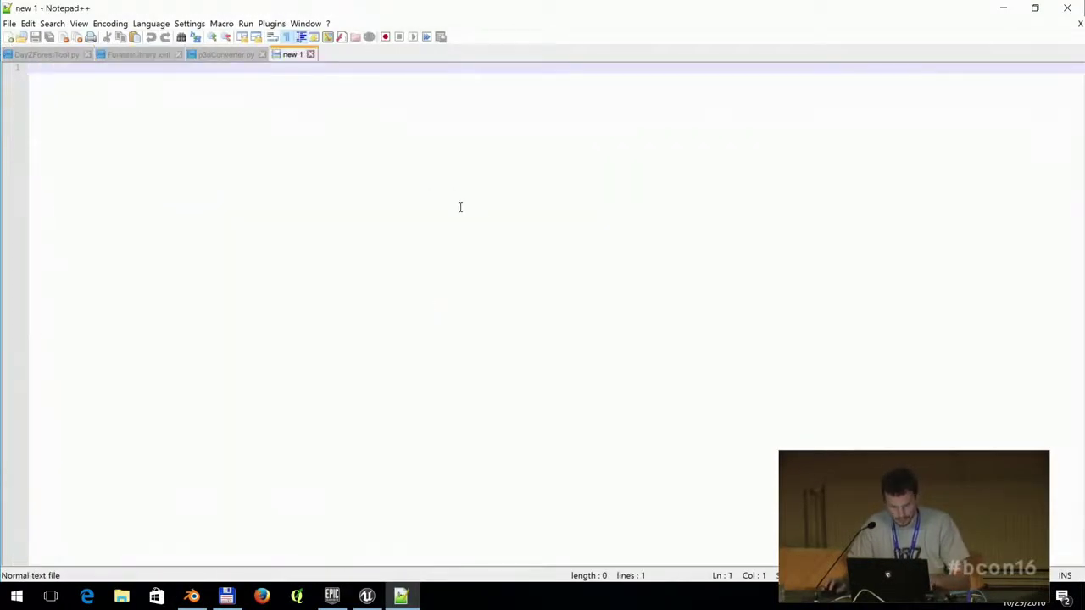
key("ctrl+v")
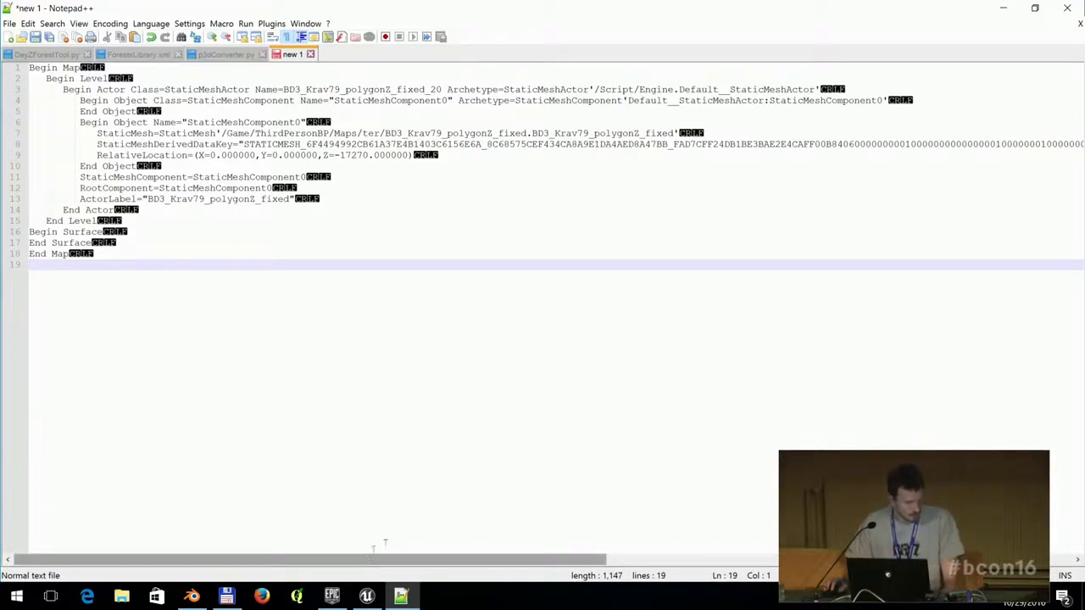
left_click(1003, 8)
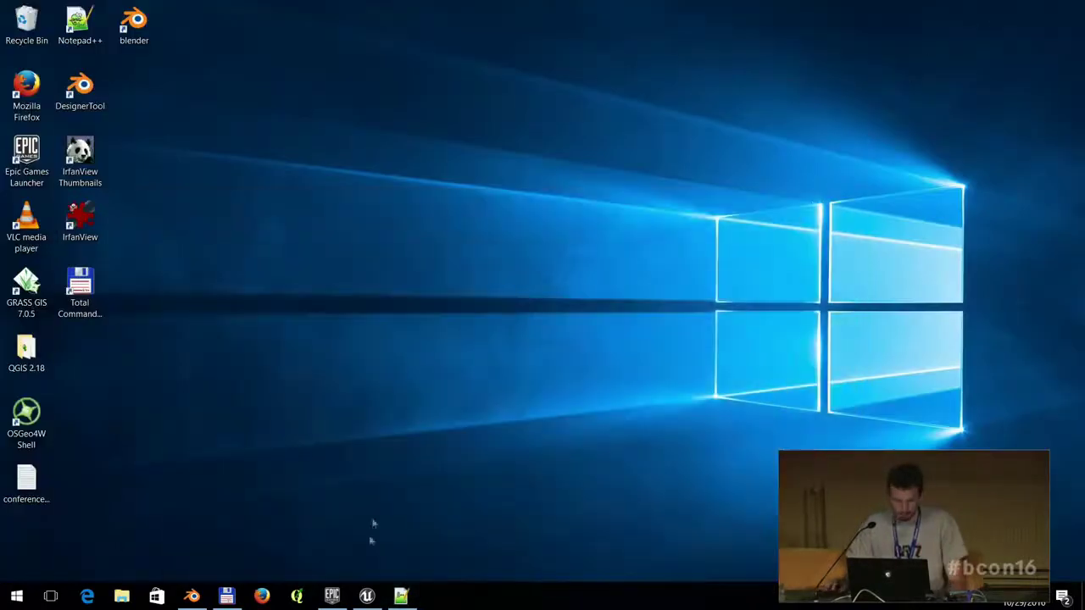
Switch to Blender and fly over the Prague terrain preview to an oblique perspective above the hillside meadow and housing blocks.
left_click(192, 595)
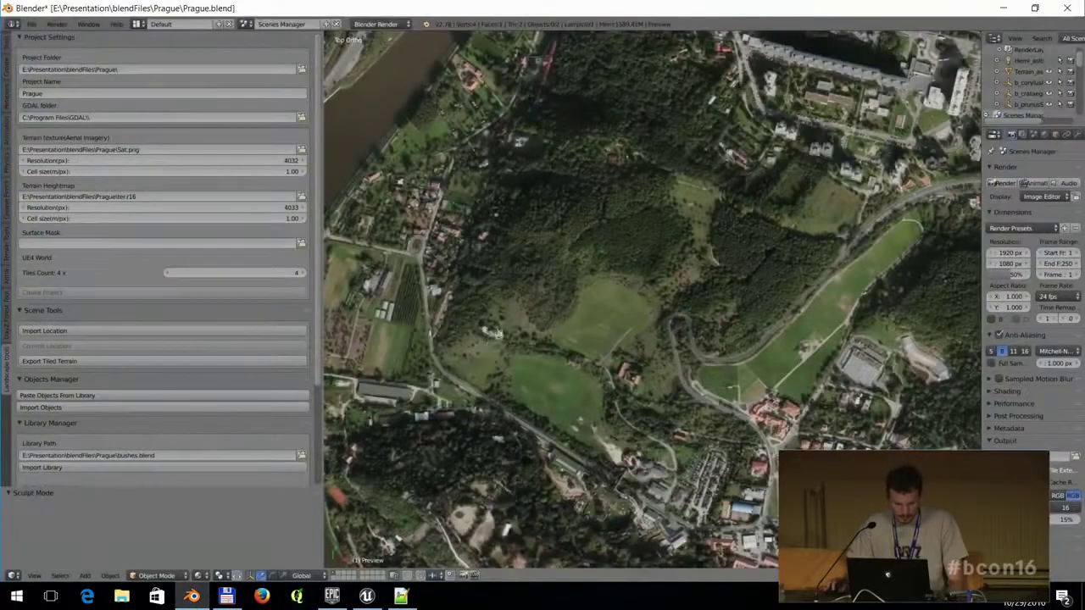
key("shift+f")
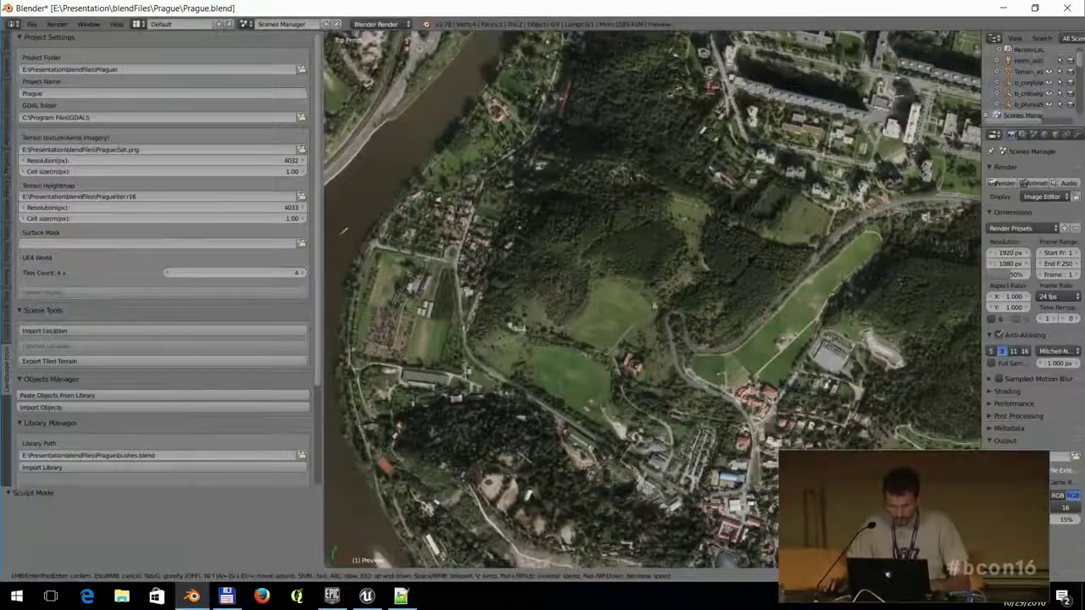
key("Escape")
key("shift+f")
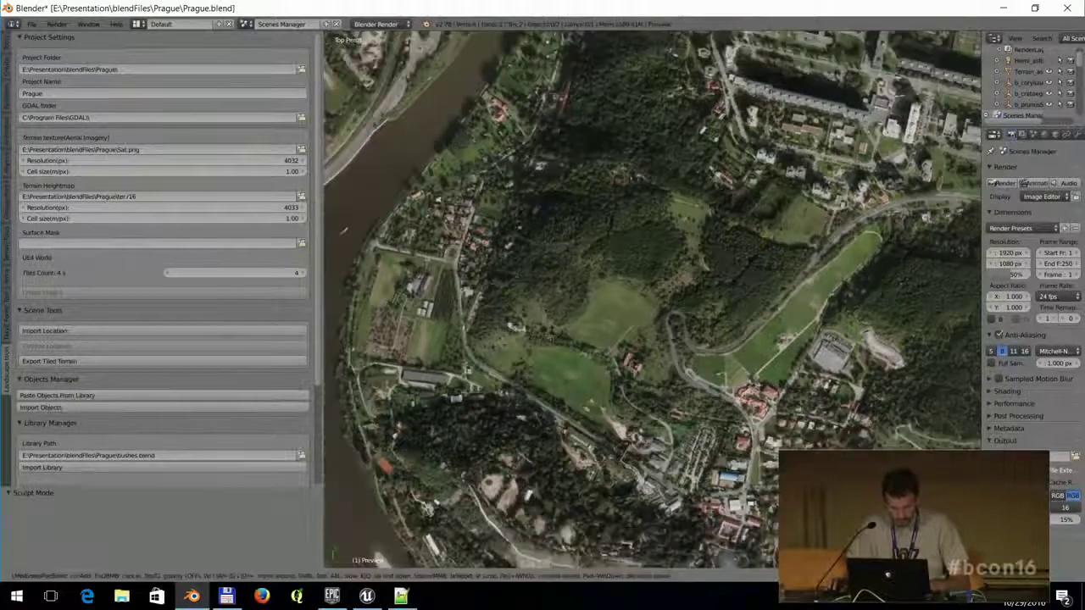
key("Escape")
key("shift+f")
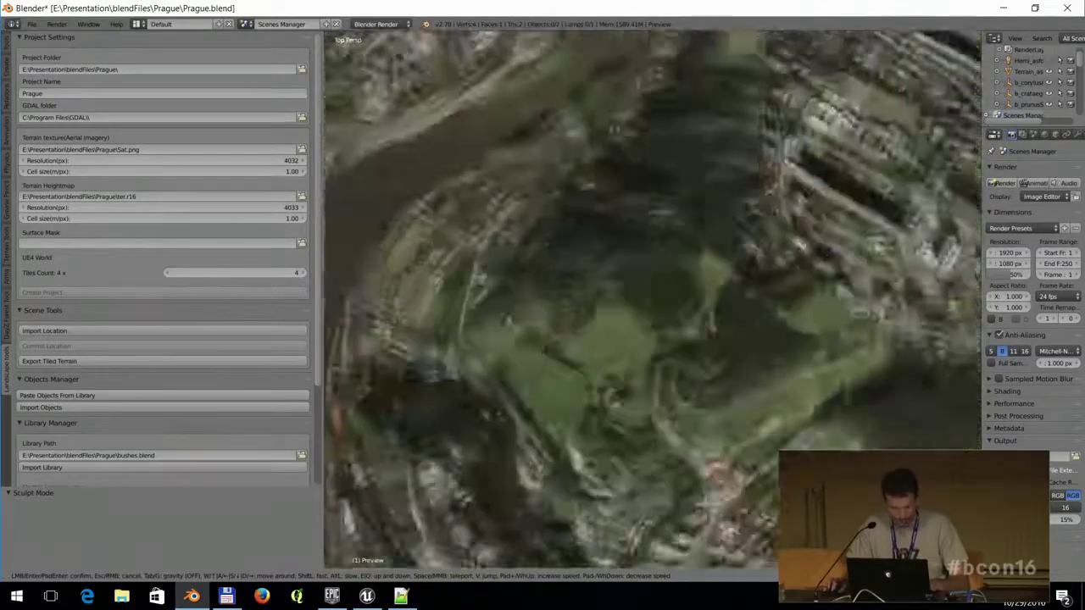
key("w")
key("s")
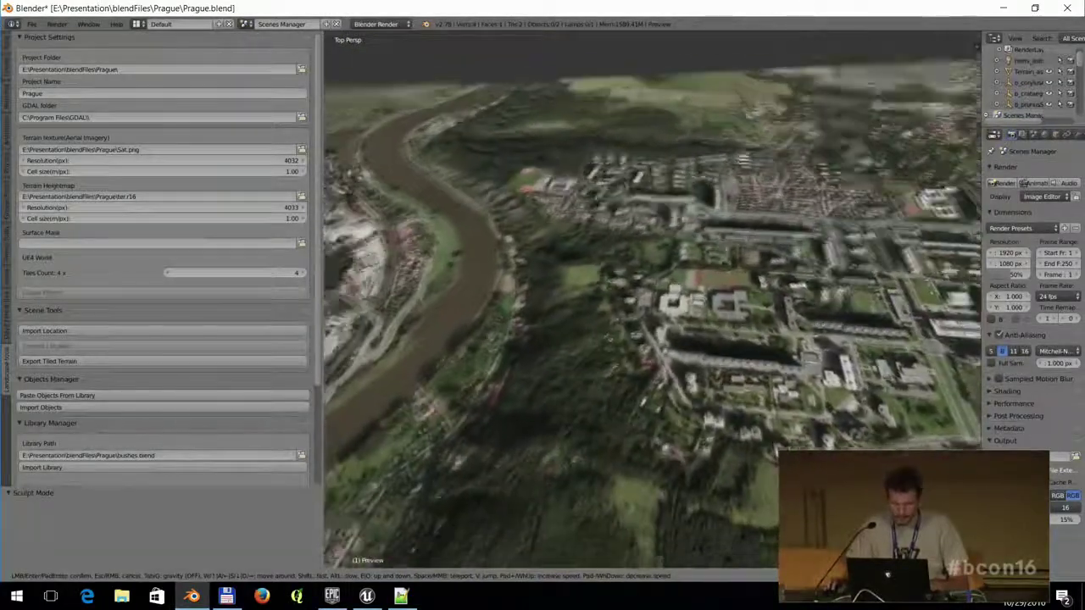
key("w")
key("s")
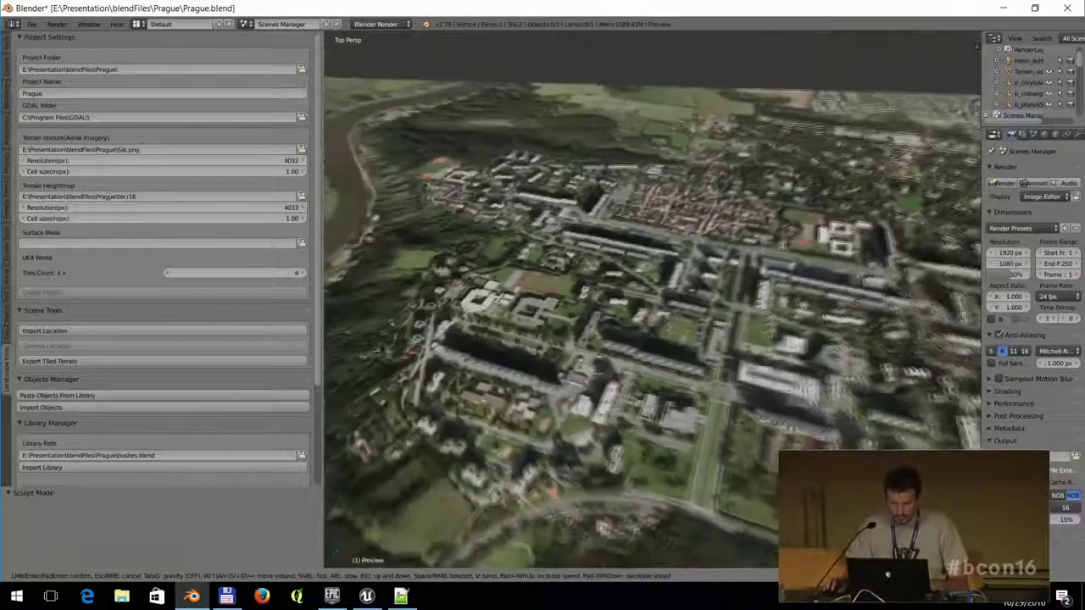
key("d")
key("w")
key("d")
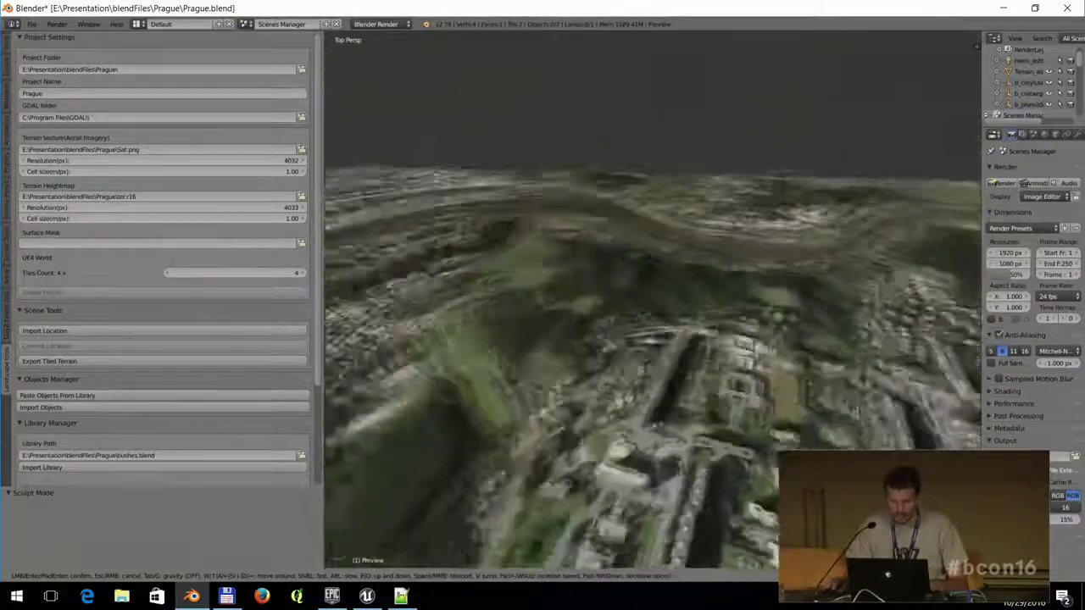
key("w")
key("d")
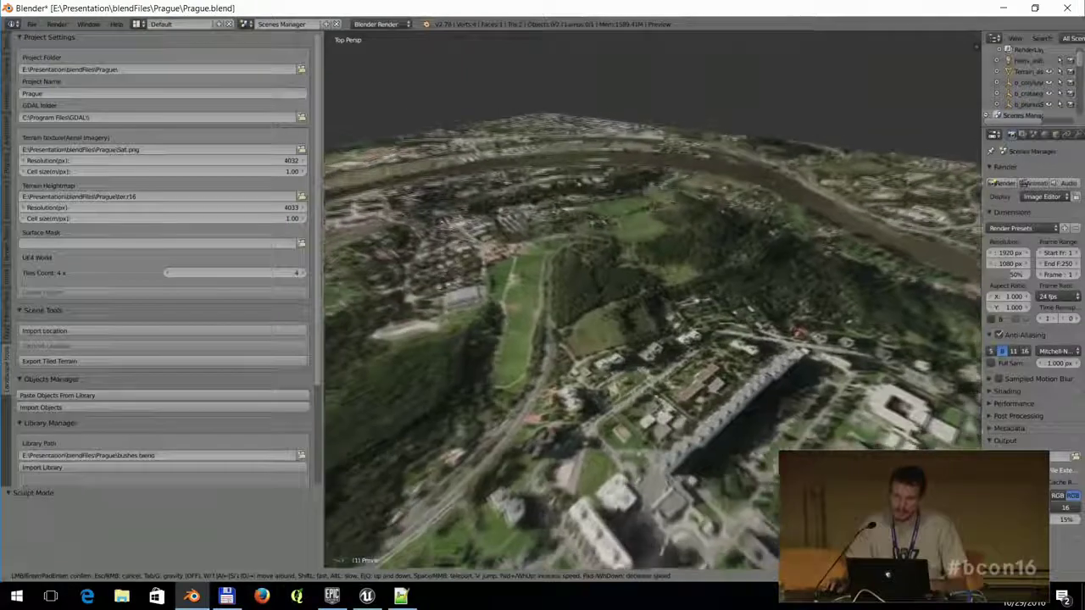
left_click(651, 303)
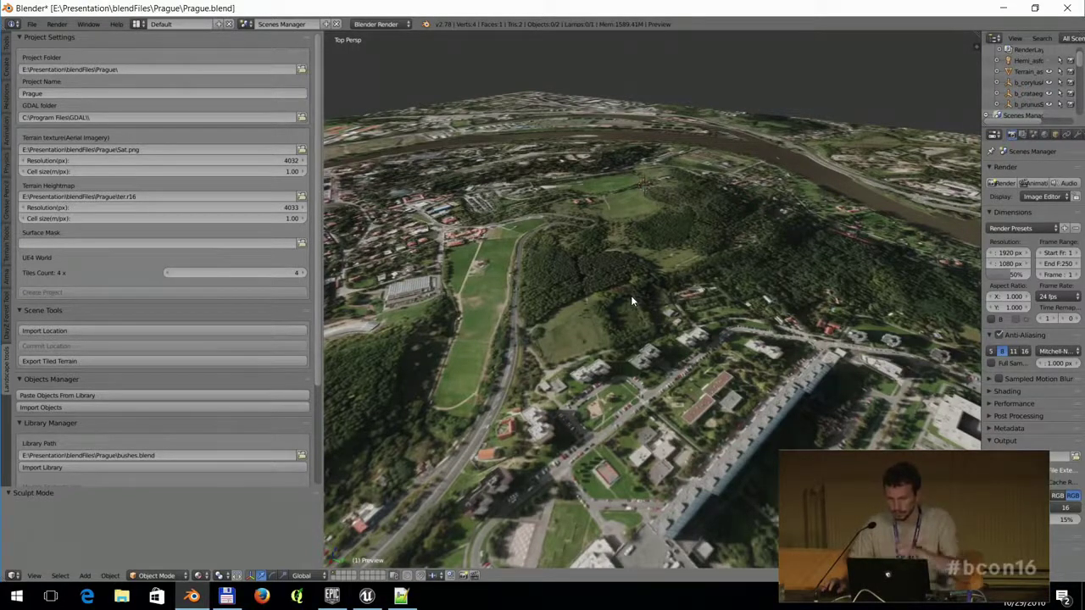
Fly low over the terrain preview to examine the relief around the forests, long meadow and housing estate, and return to the starting view.
key("shift+f")
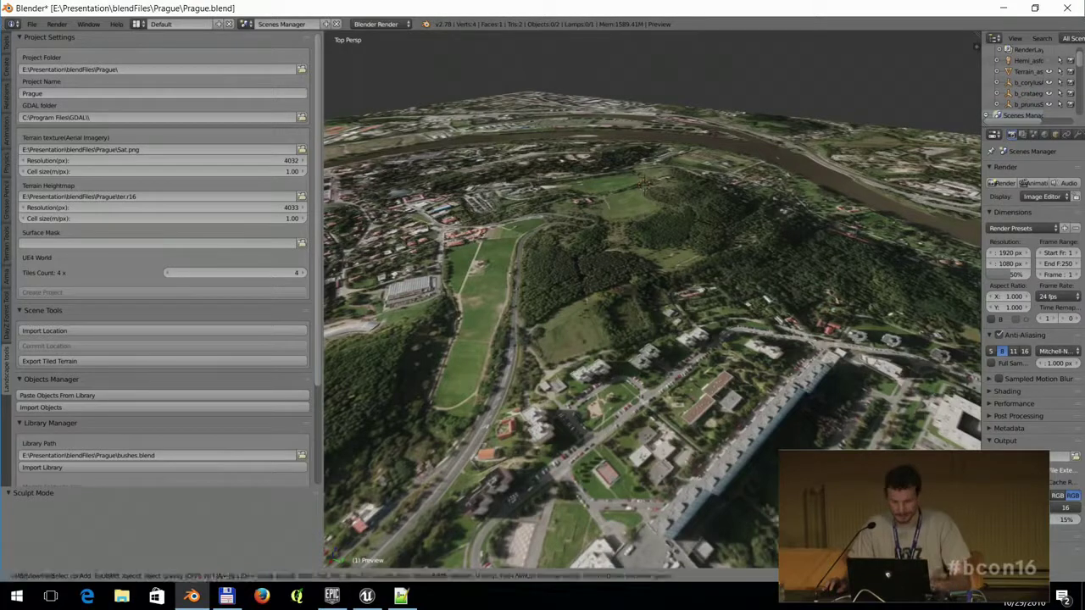
key("w")
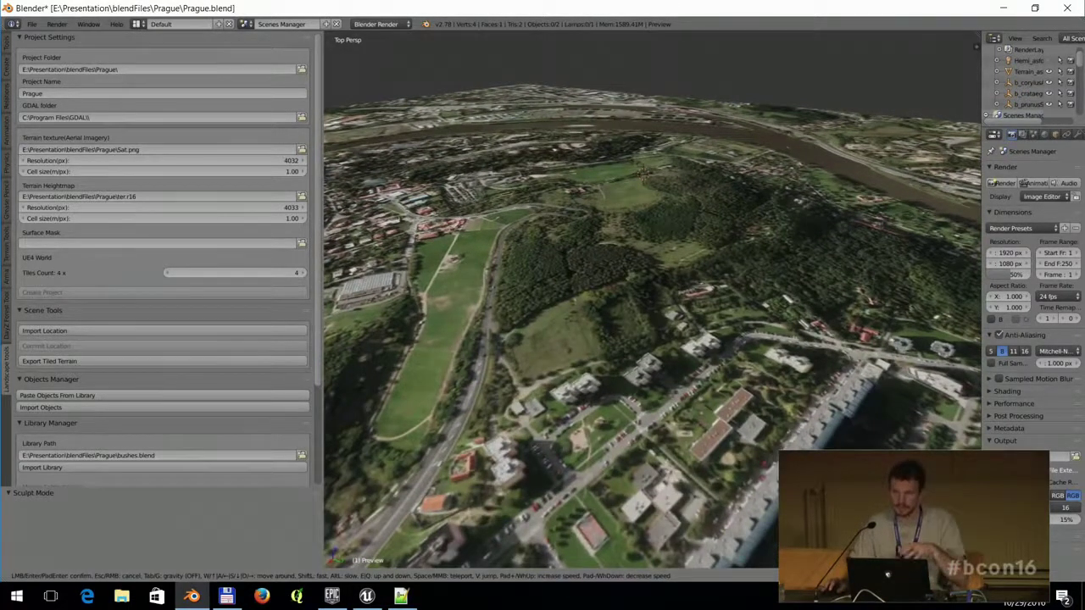
key("w")
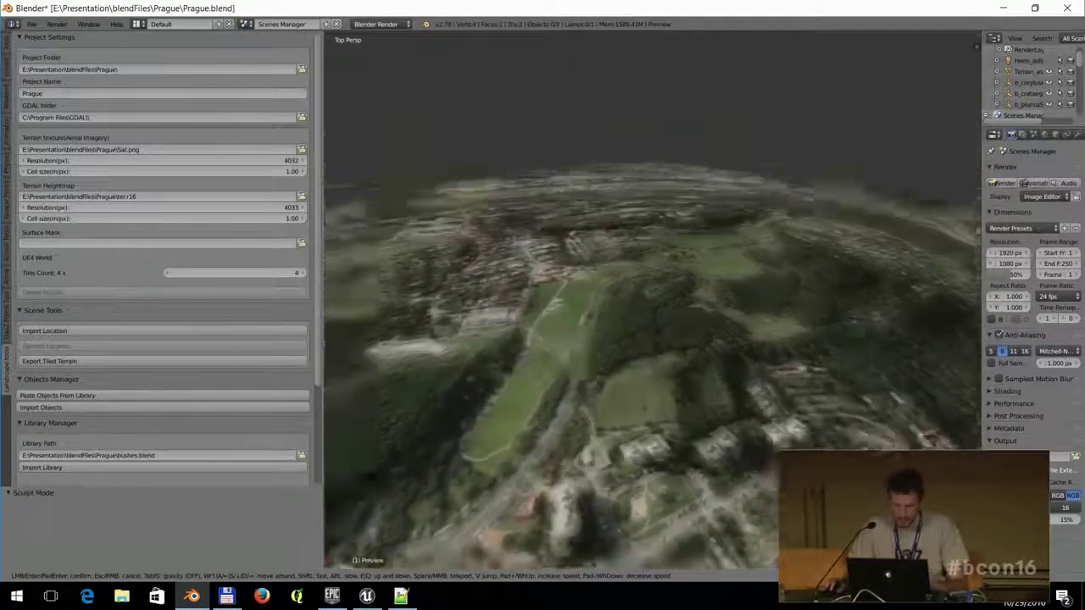
key("w")
key("w")
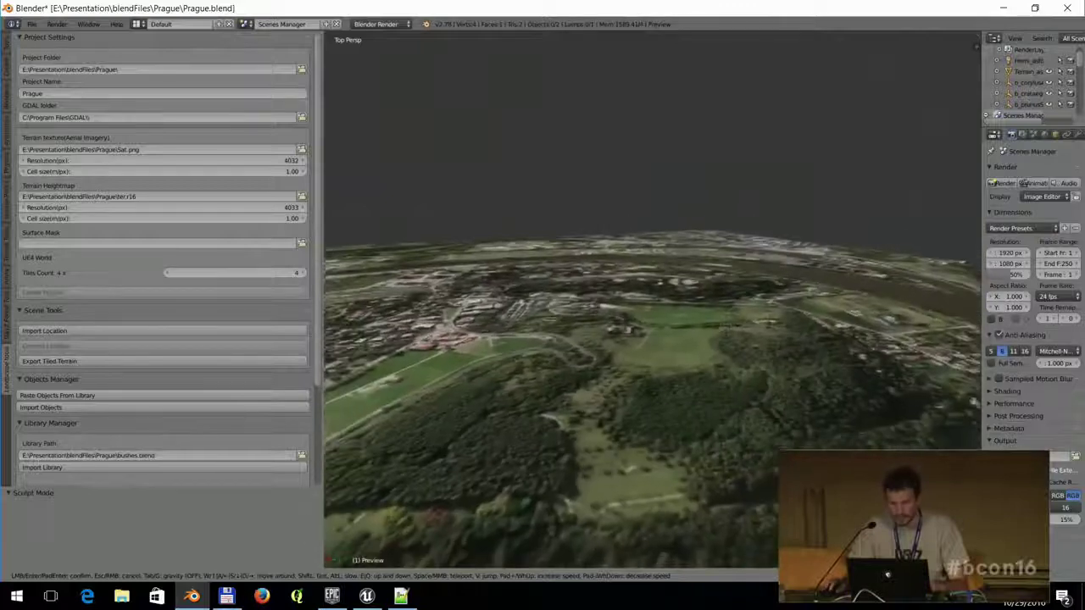
key("d")
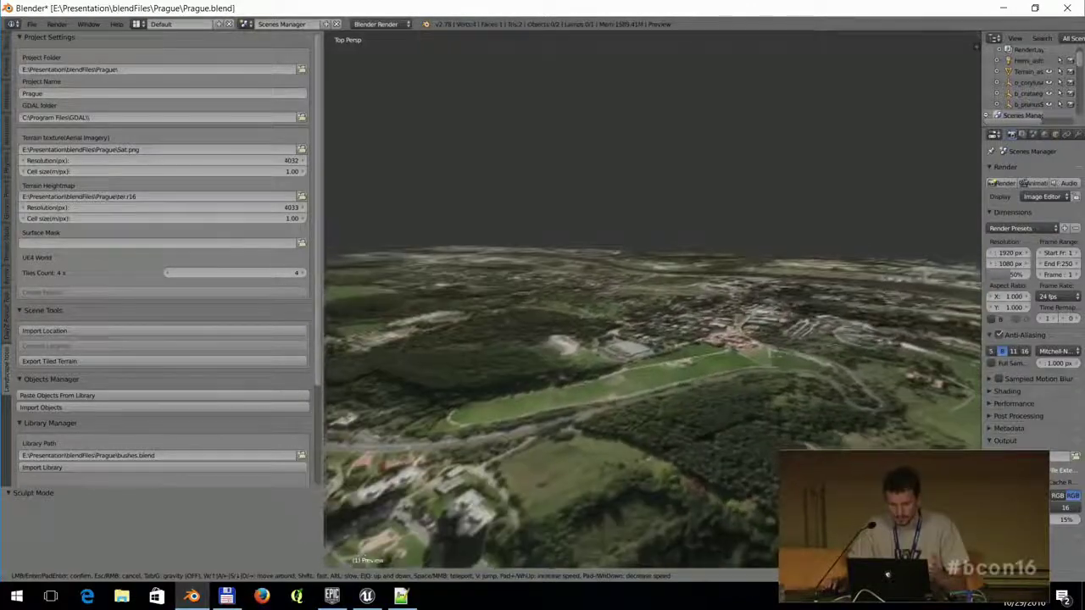
key("s")
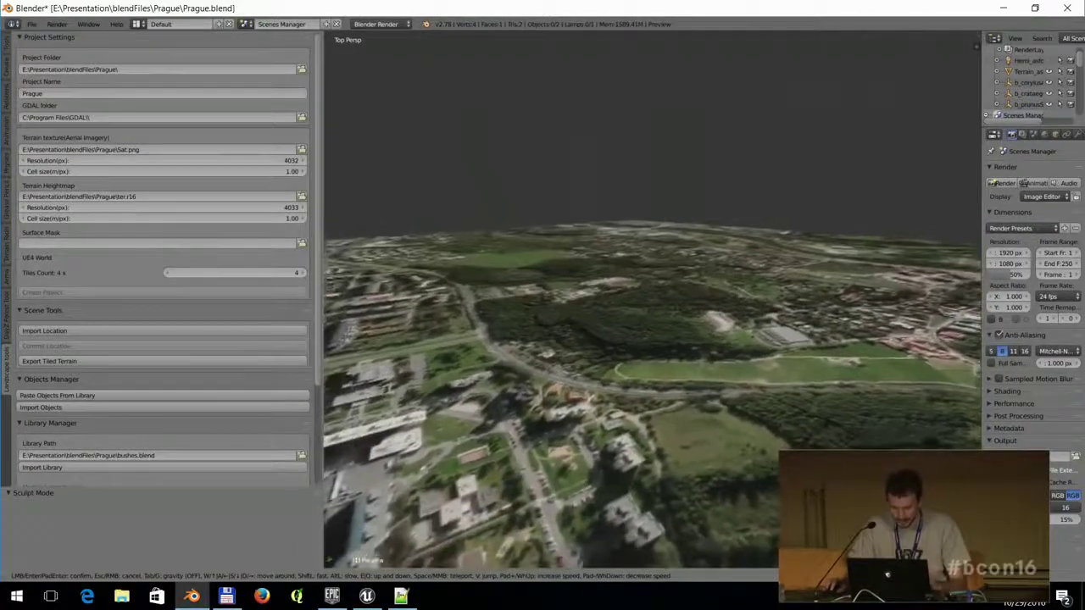
key("d")
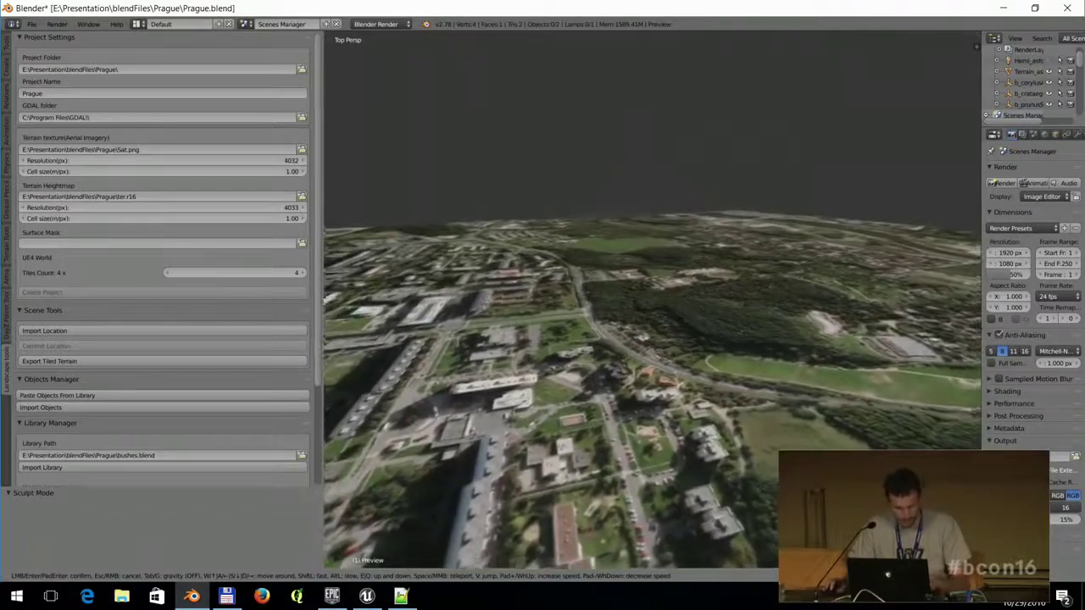
key("w")
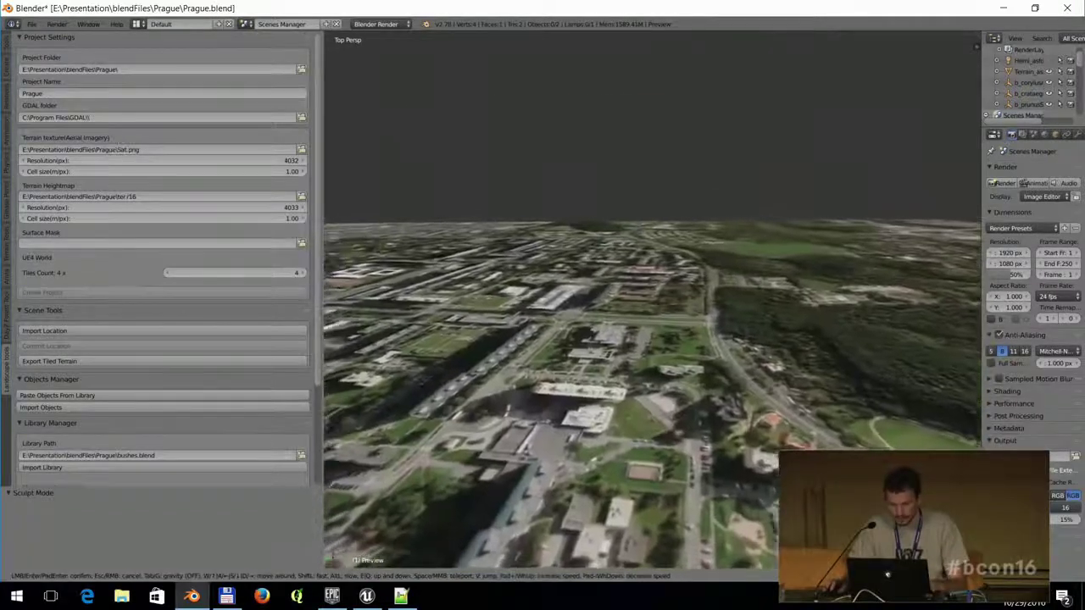
key("Escape")
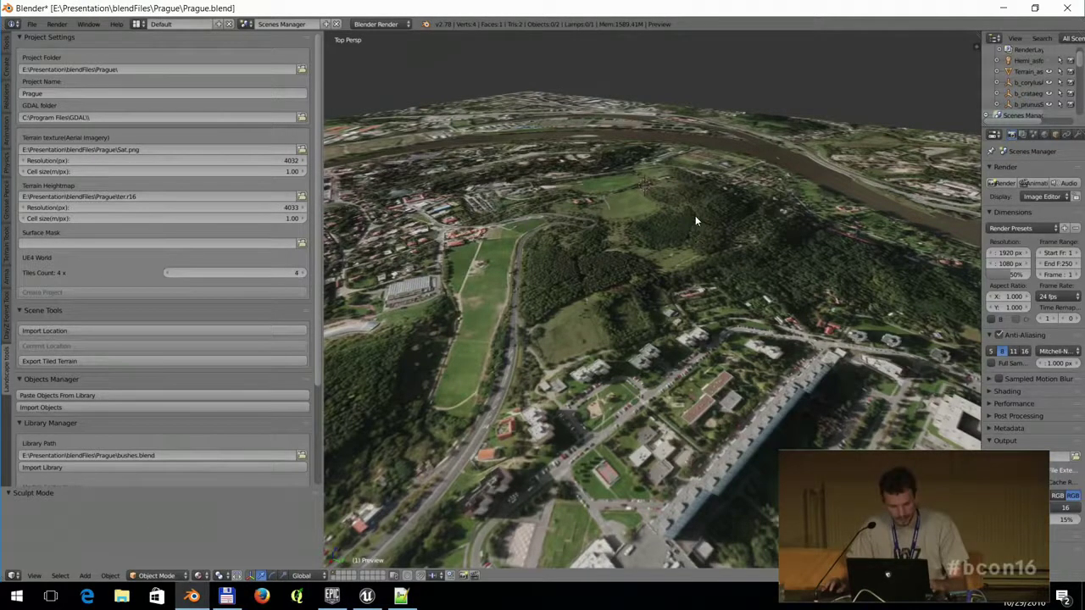
Collapse all Landscape Tools sections from Project Settings to P3D Conversion and show the Preview plane's object properties.
key("shift+d")
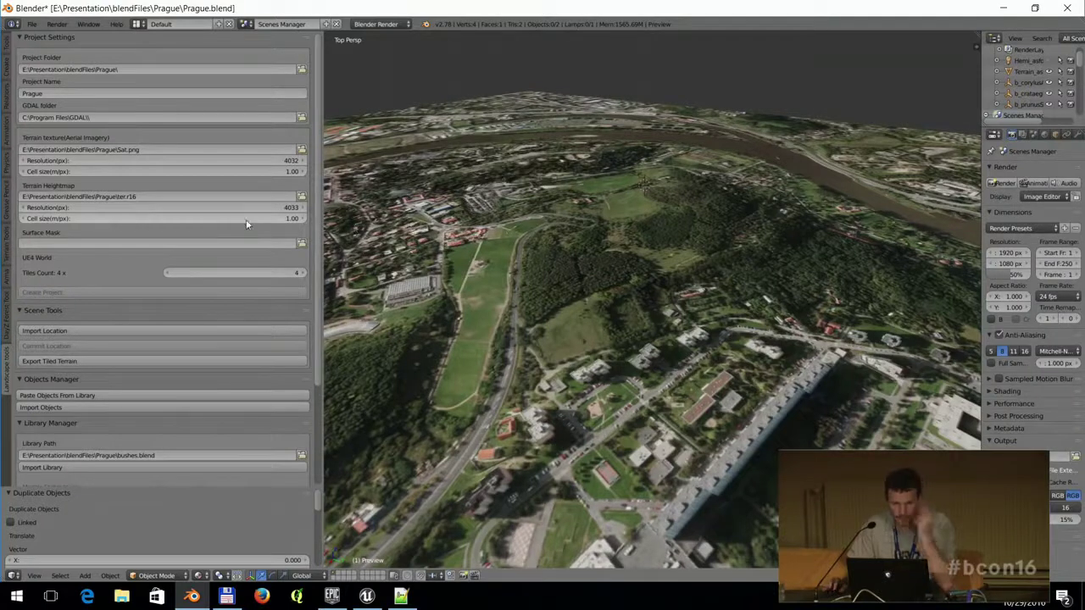
left_click(19, 38)
left_click(18, 50)
left_click(22, 61)
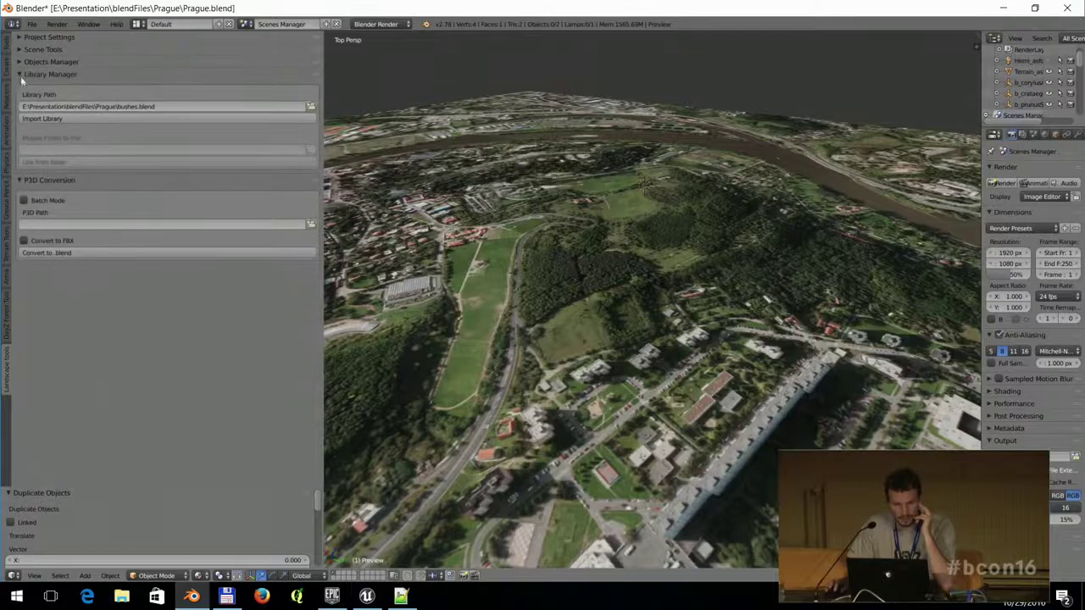
left_click(22, 73)
left_click(22, 86)
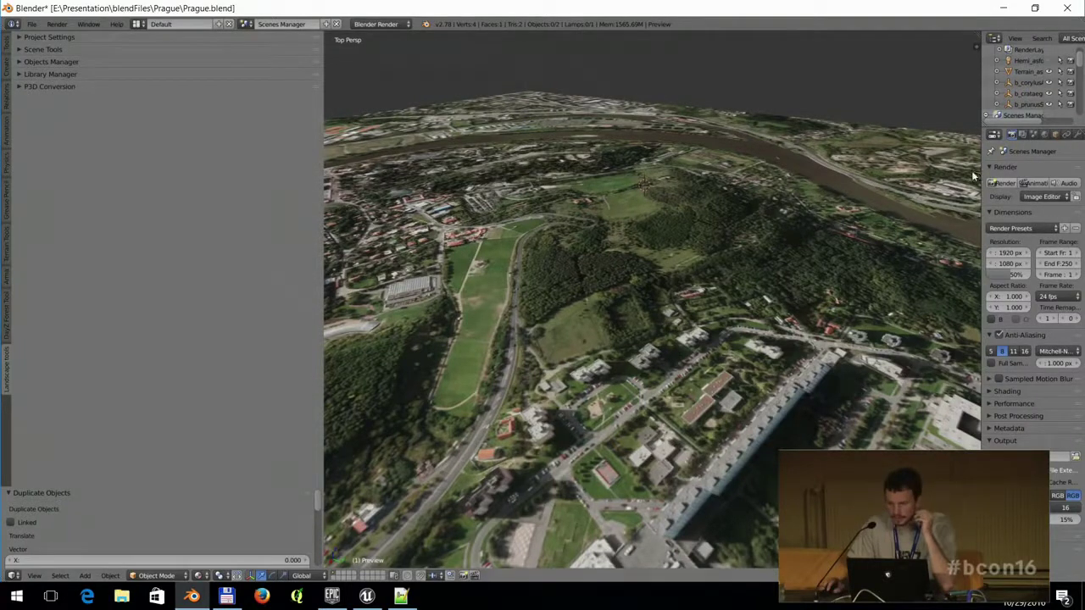
left_click(1055, 134)
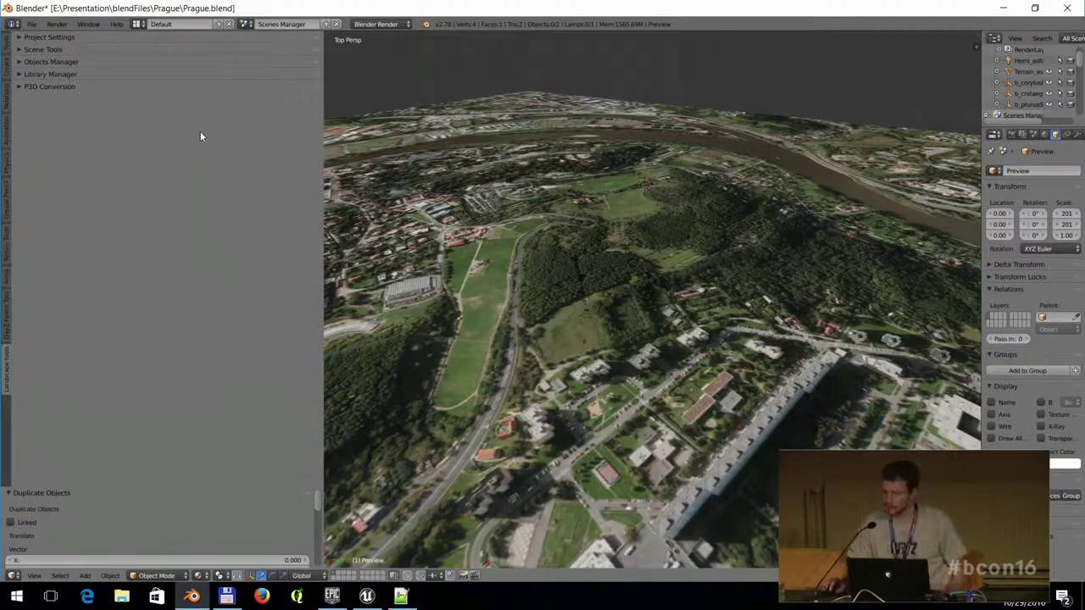
Minimise Blender, switch to Total Commander and open the Presentation blend file from the blendFiles folder.
left_click(1003, 7)
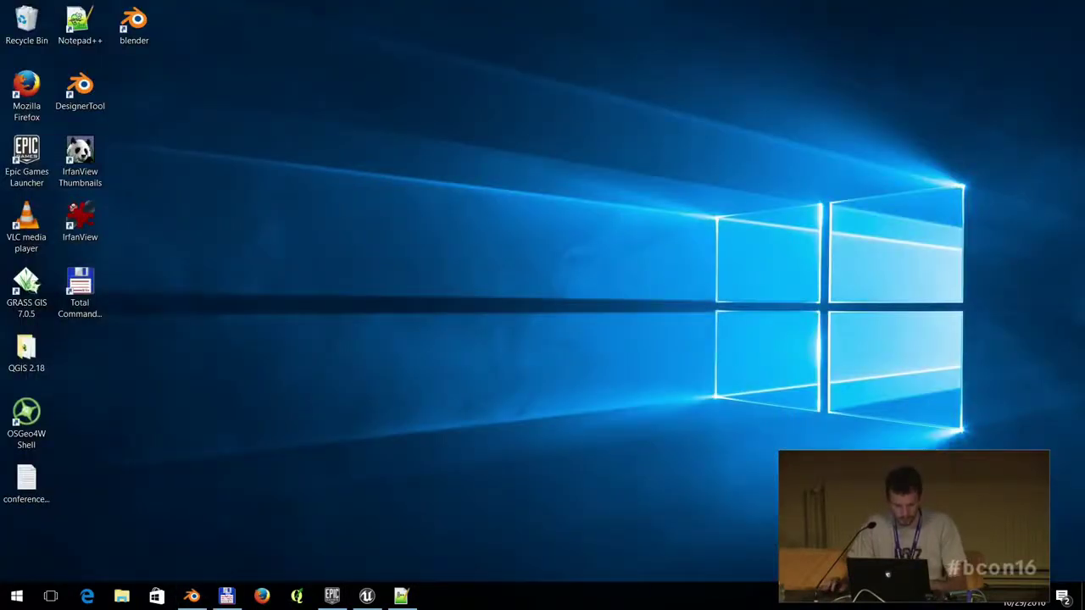
left_click(227, 596)
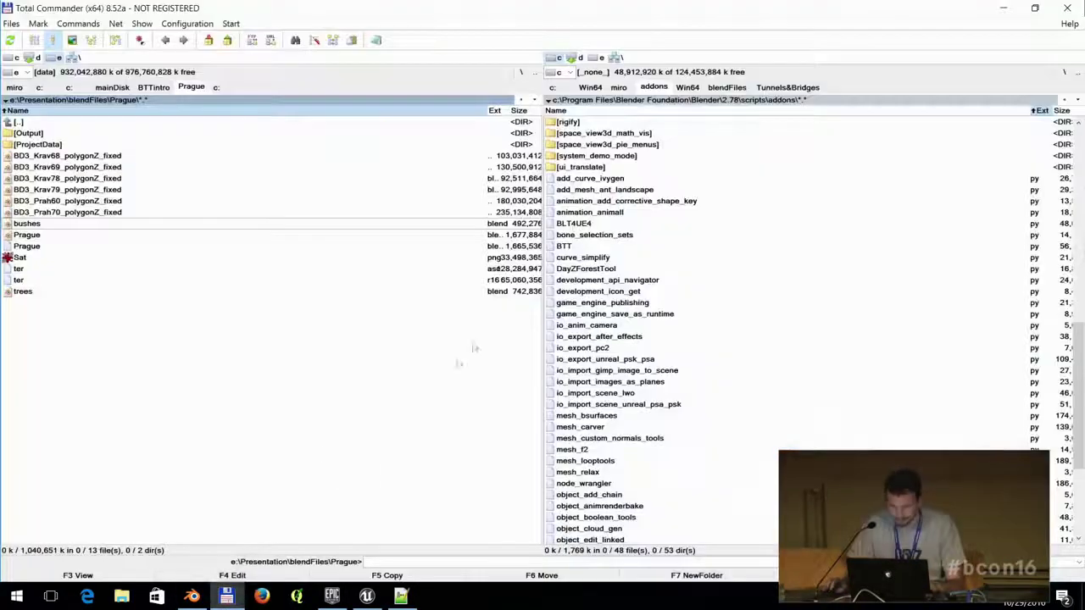
left_click(731, 88)
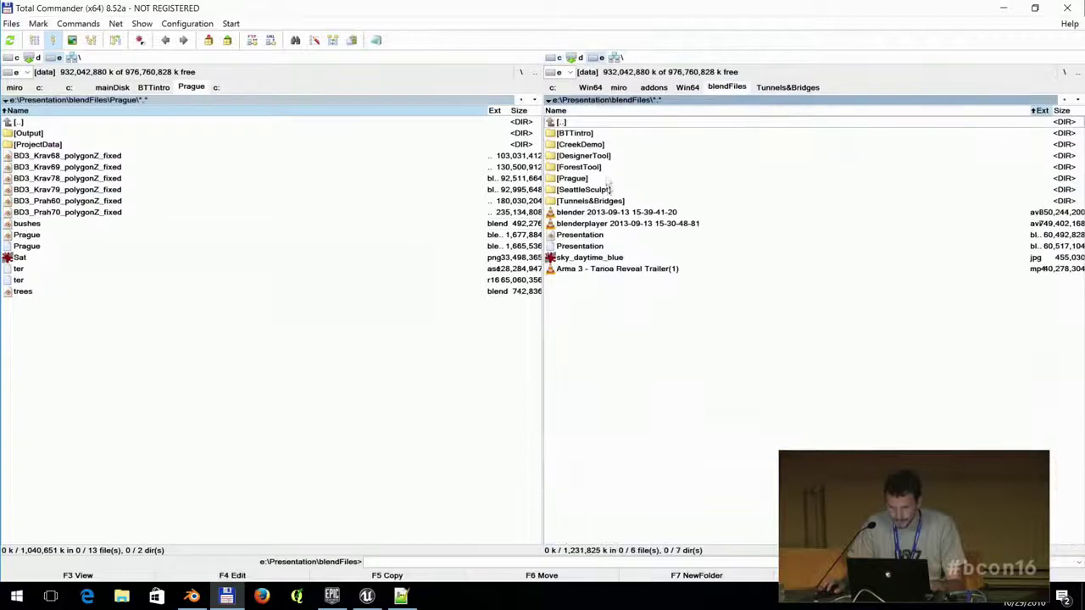
double_click(598, 244)
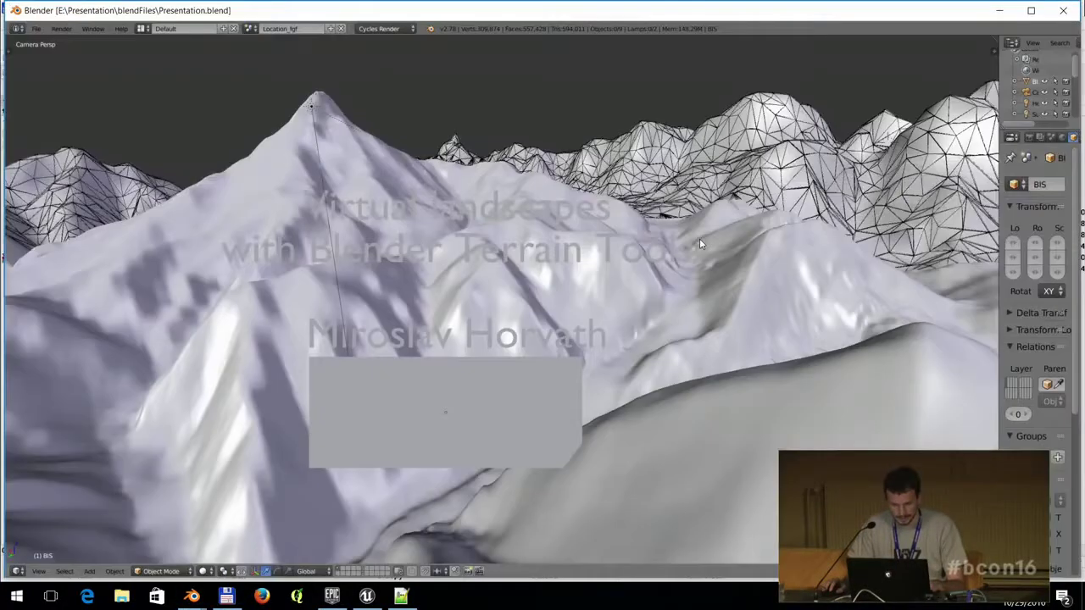
Replace the title text with the closing thank-you text in the mountain scene and set the viewport shading to Rendered.
left_click(1044, 90)
scroll(1051, 93, "down", 3)
left_click(1045, 95)
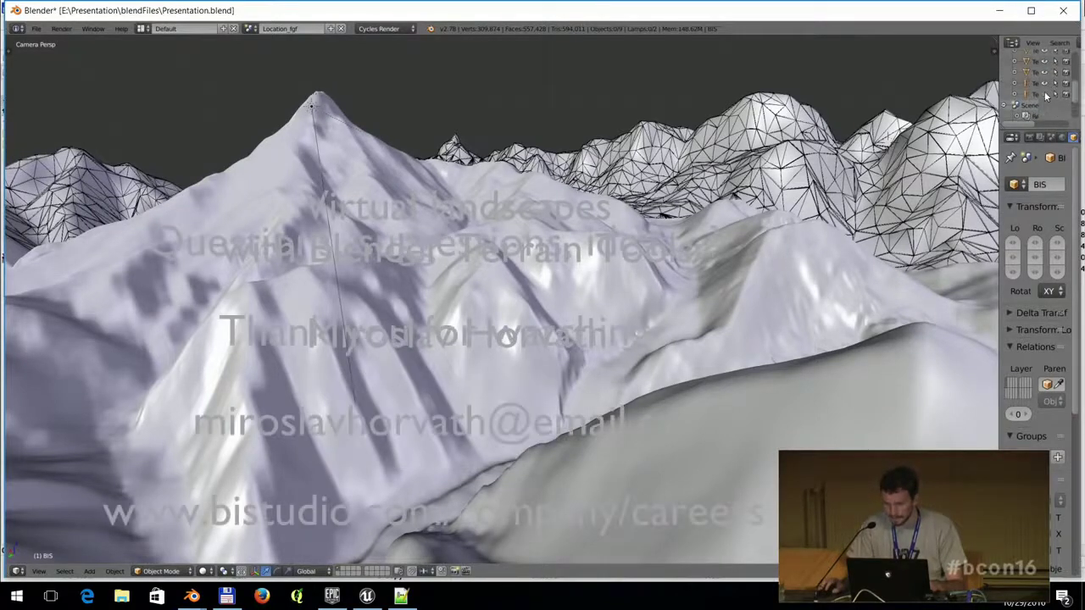
left_click(205, 571)
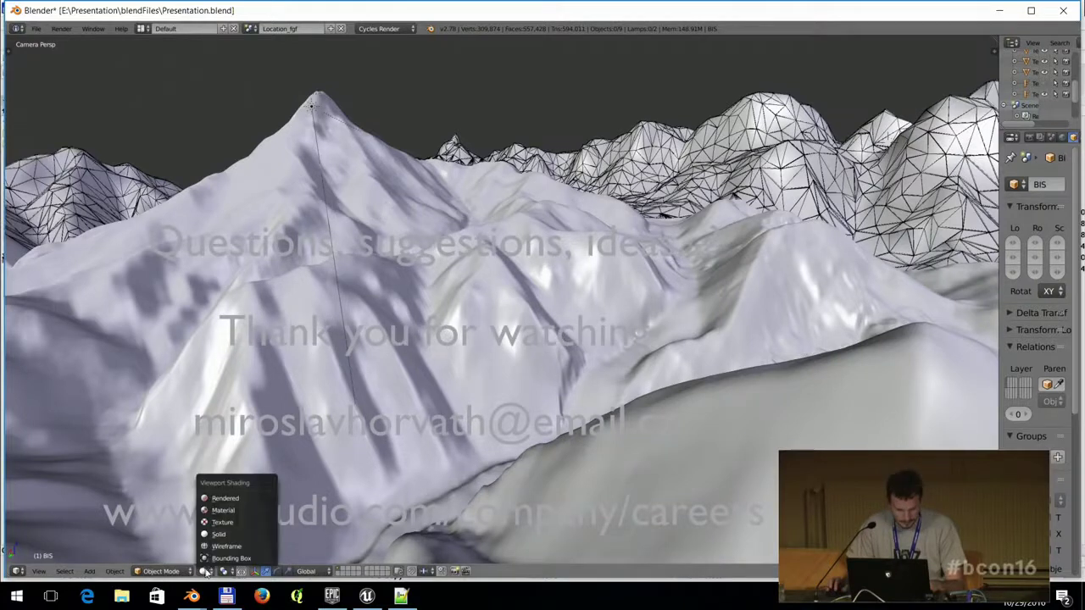
left_click(225, 498)
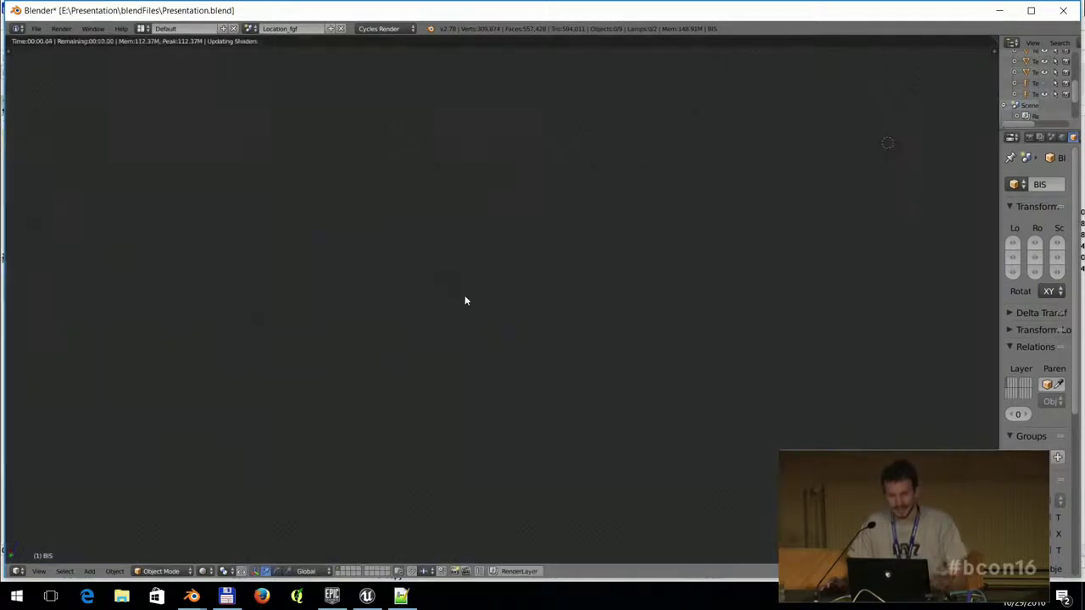